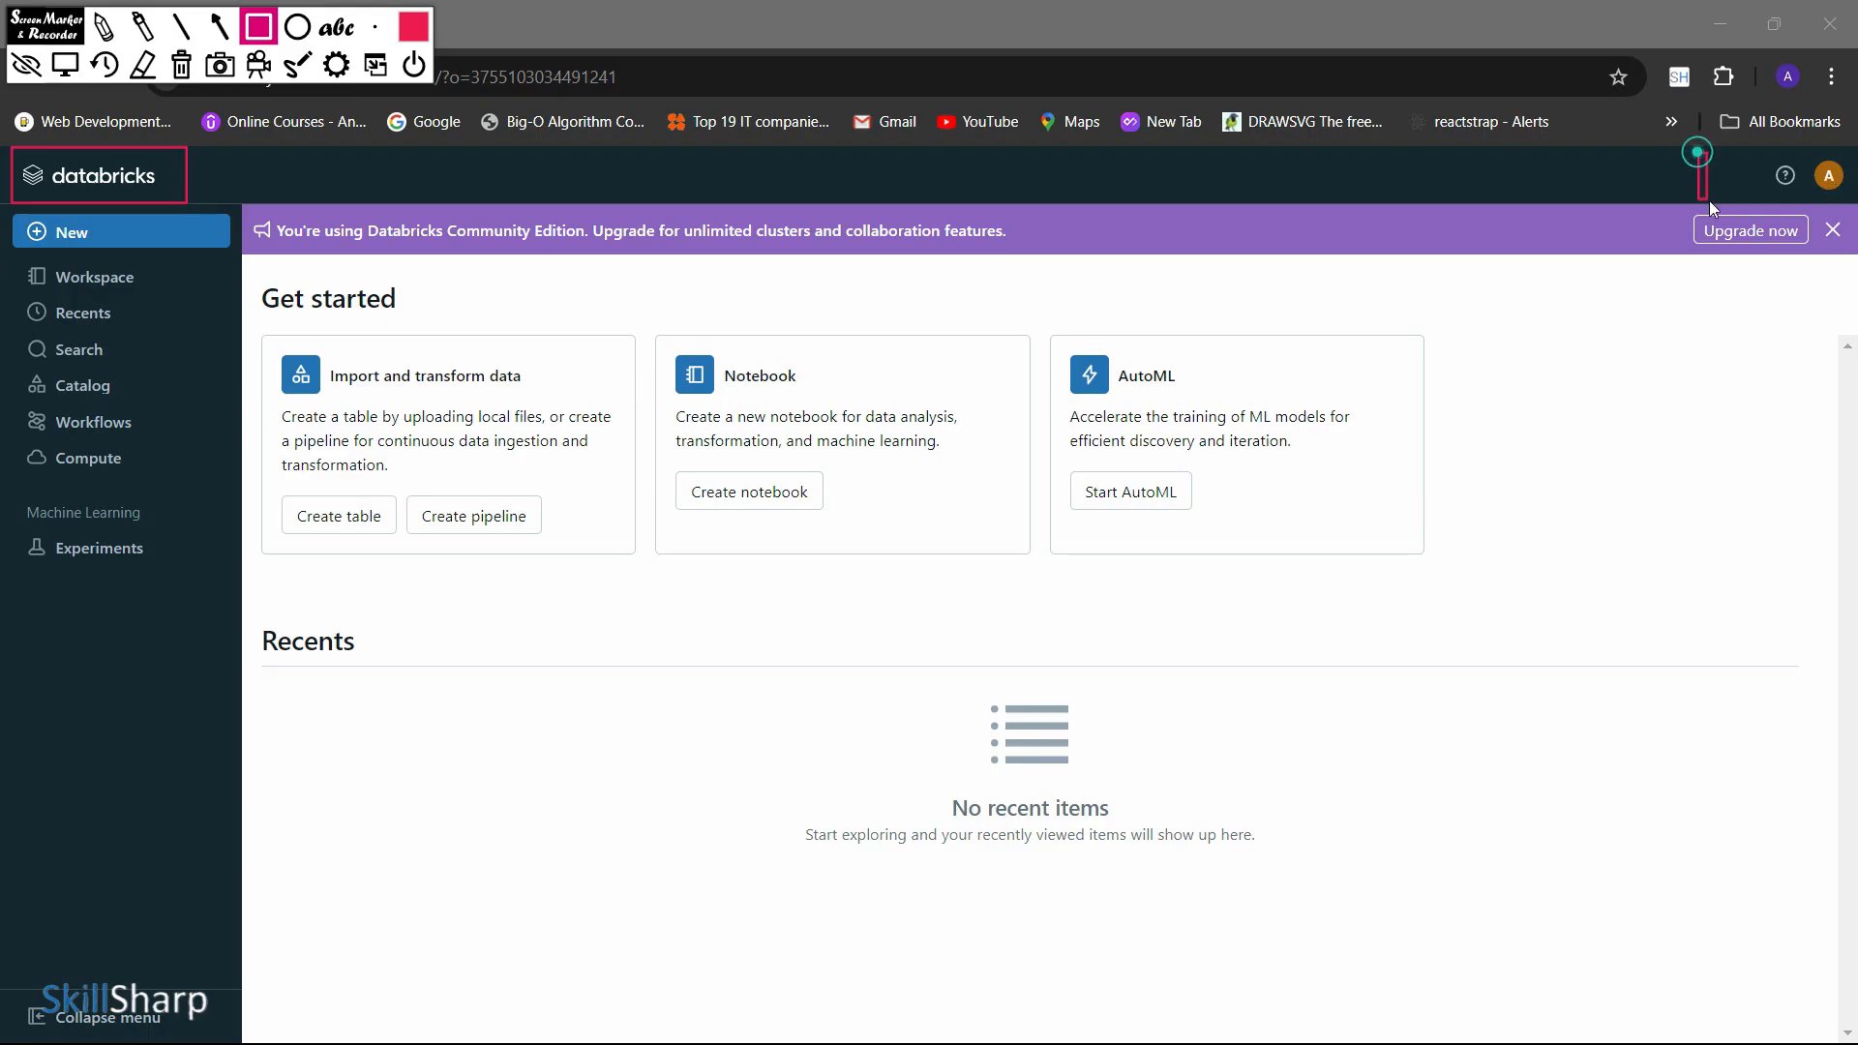
Outline the help and account area of the header and view the options in the account menu
{"action": "left_click_drag", "start_coordinate": [1698, 153], "coordinate": [1855, 194]}
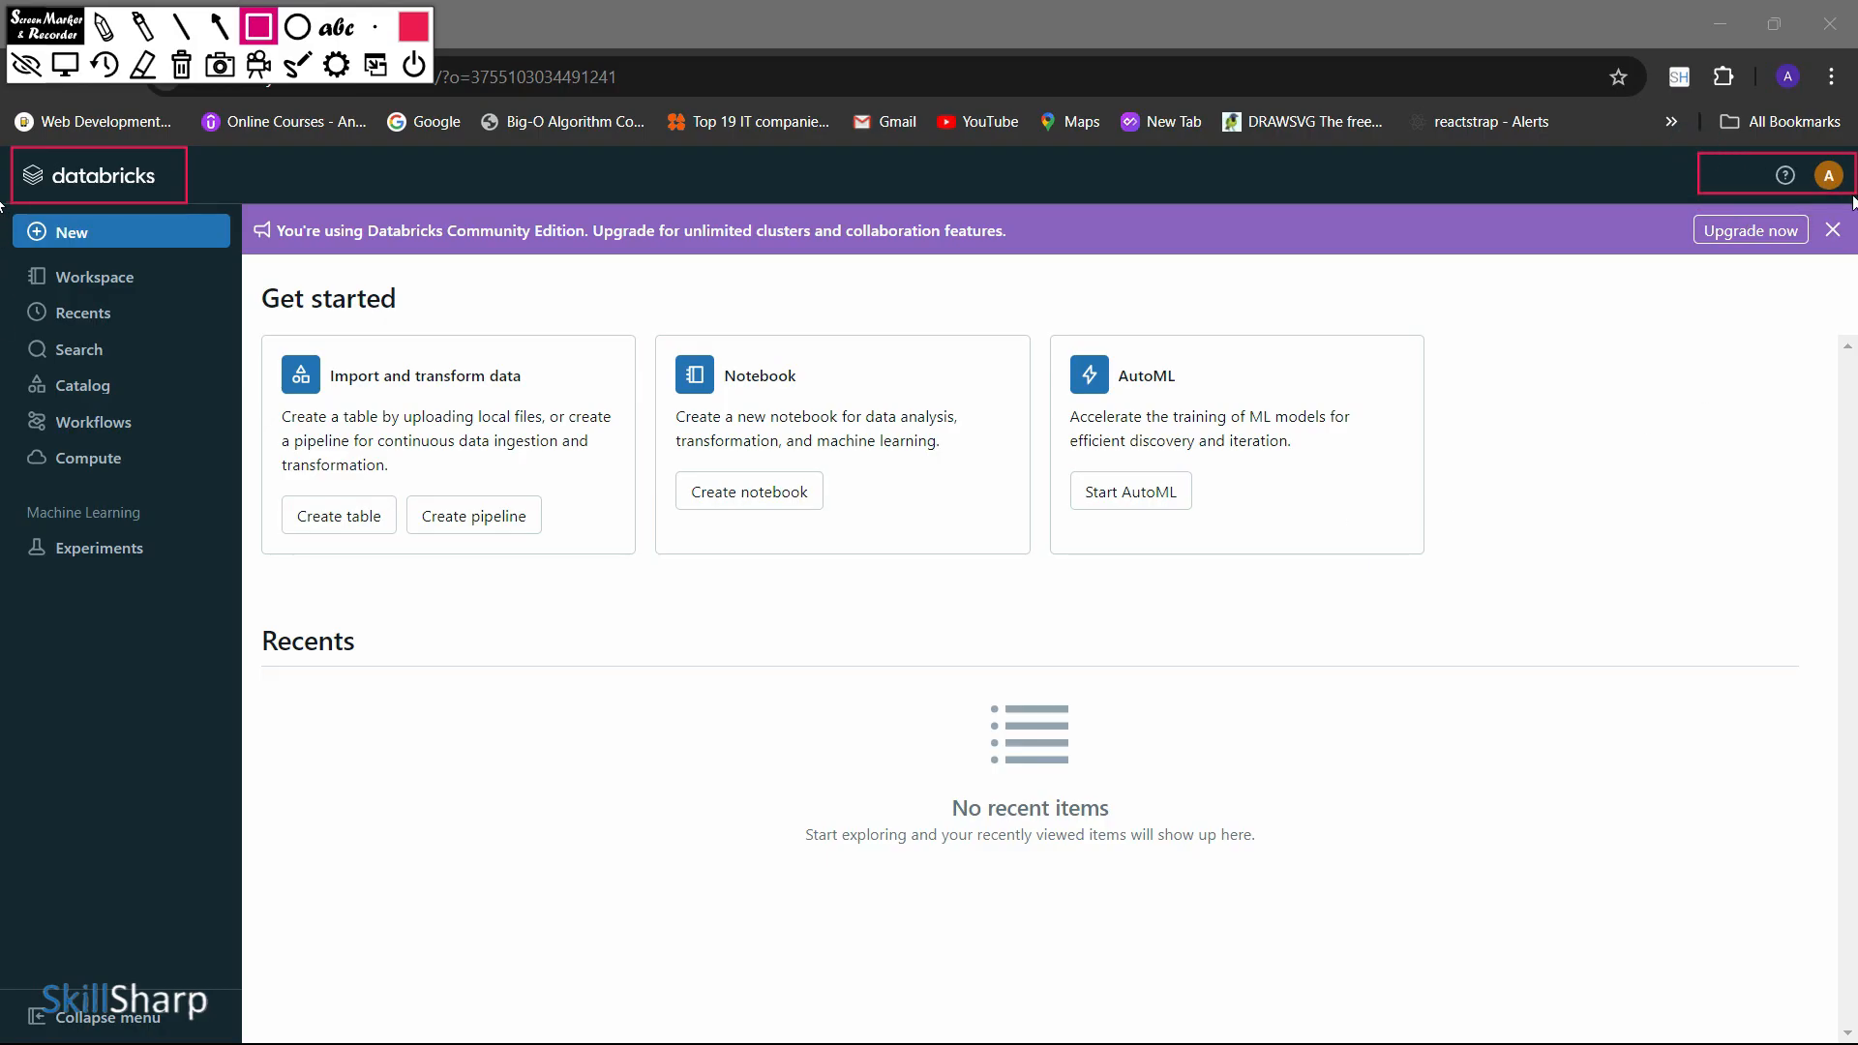
{"action": "left_click", "coordinate": [65, 64]}
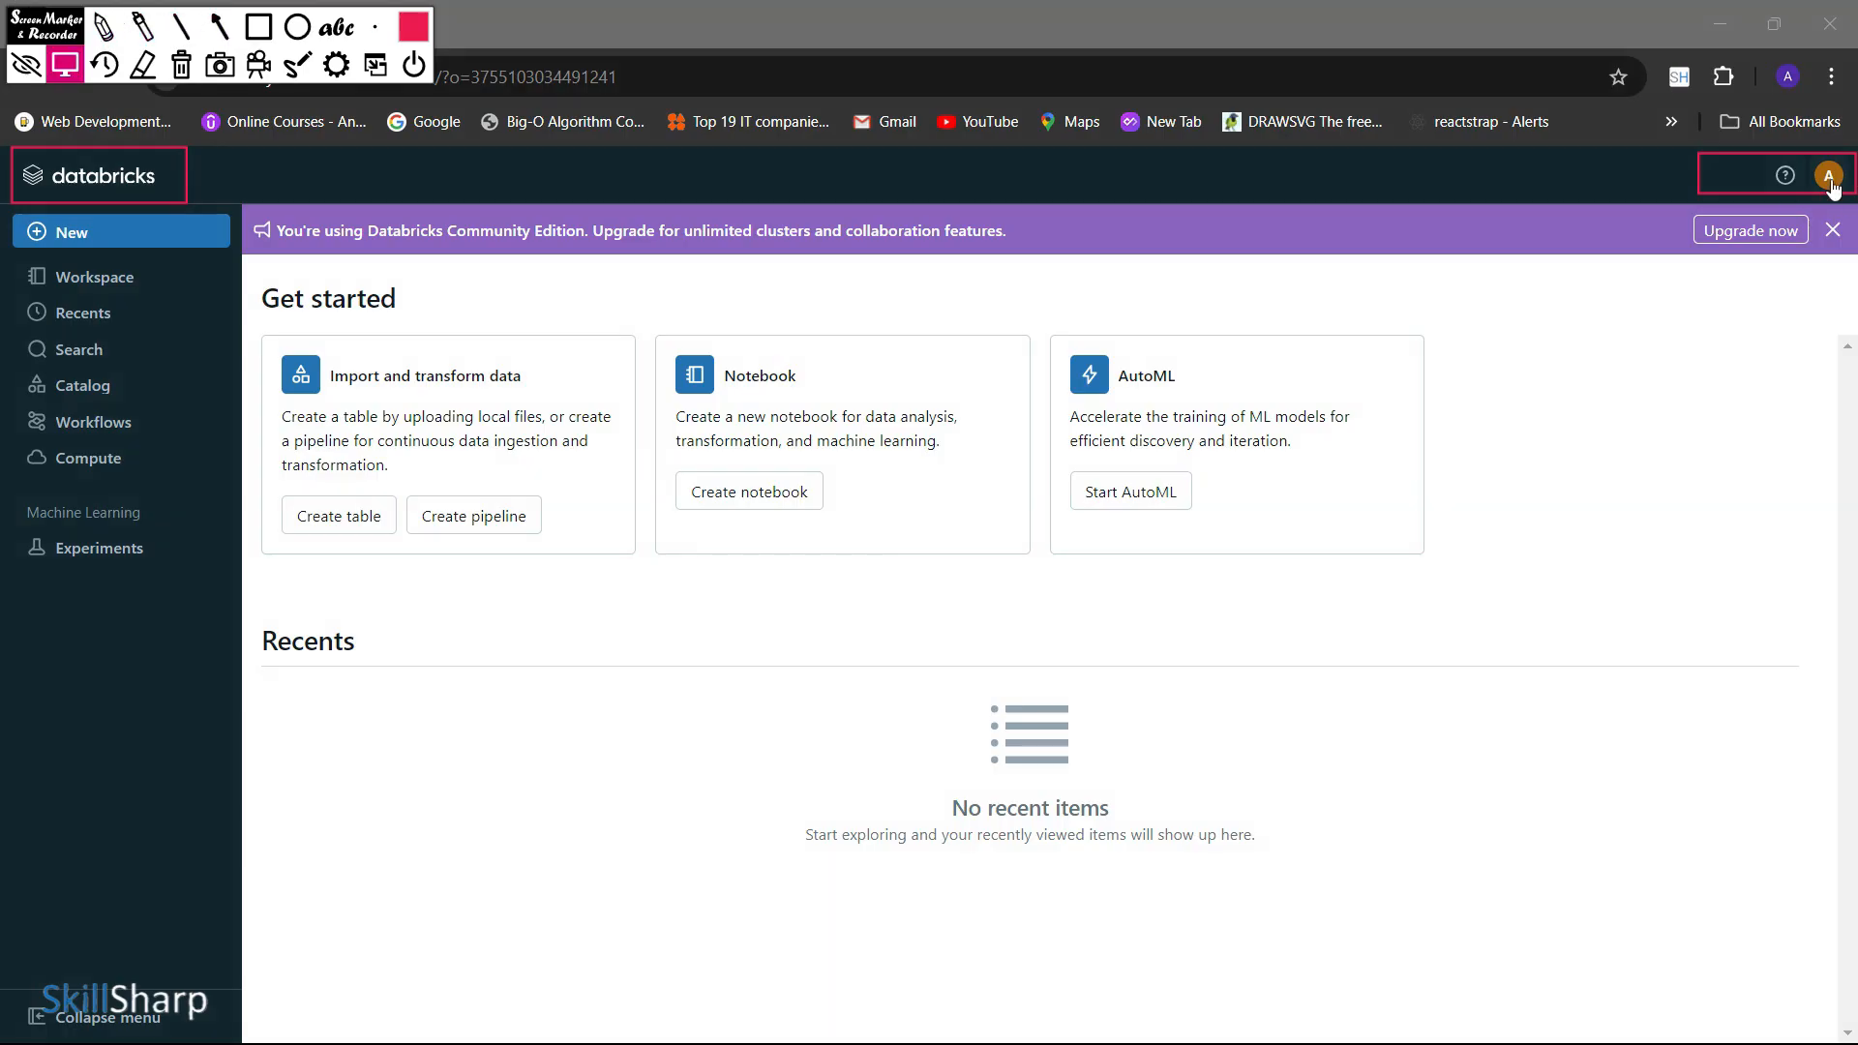
{"action": "left_click", "coordinate": [1828, 180]}
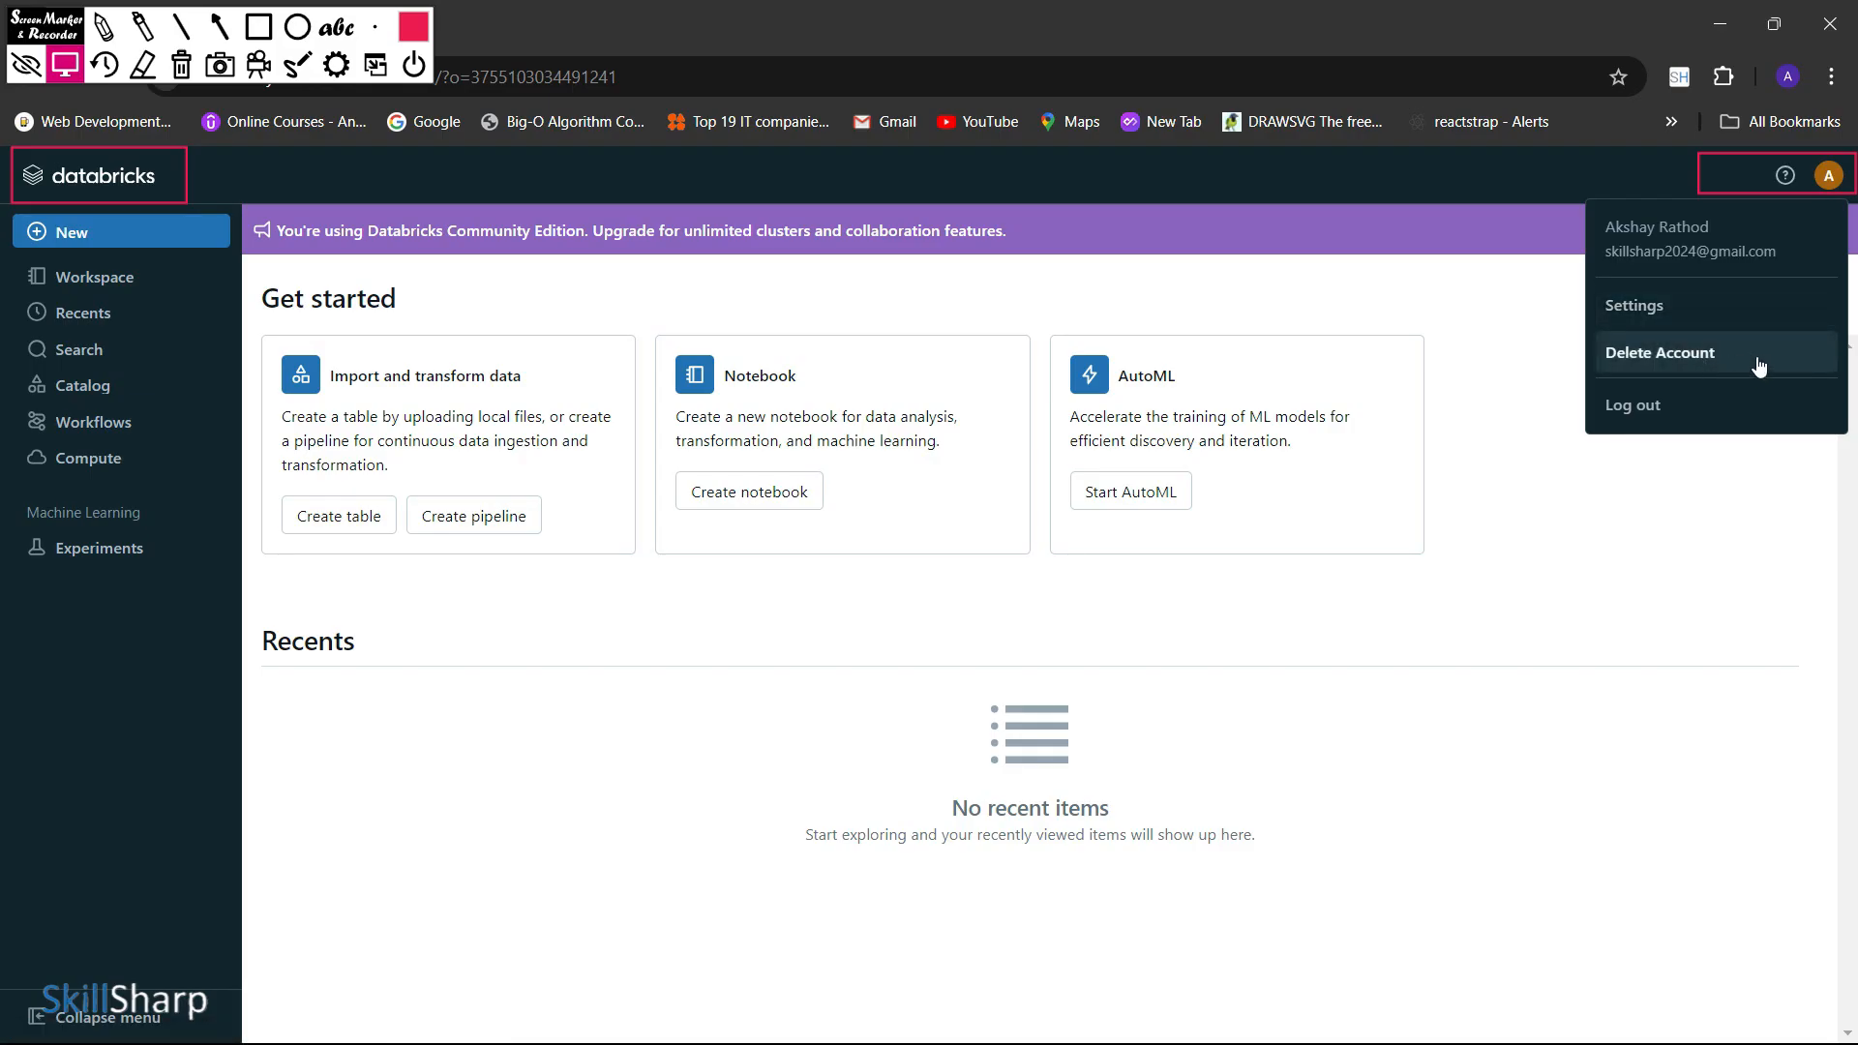
{"action": "left_click", "coordinate": [1367, 300]}
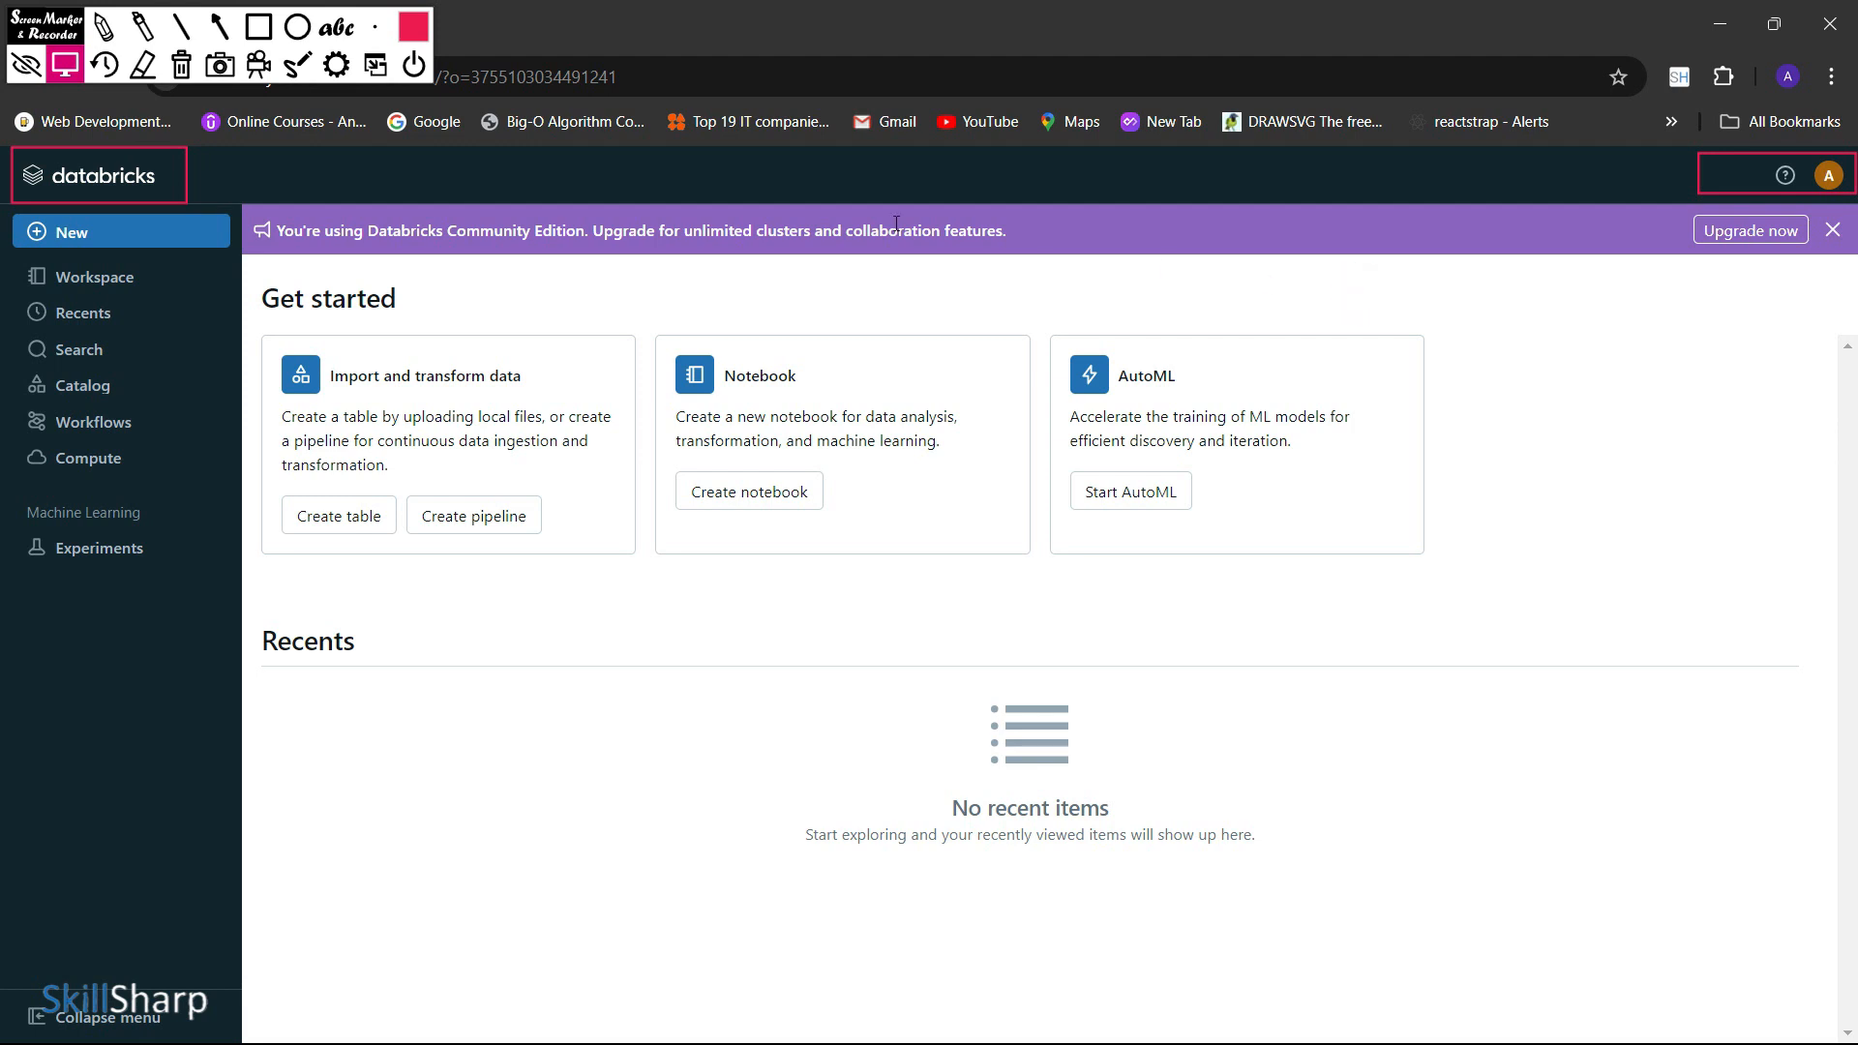
Outline the sidebar navigation with a rectangle and mark its entries from New through Compute with arrows
{"action": "left_click", "coordinate": [258, 26]}
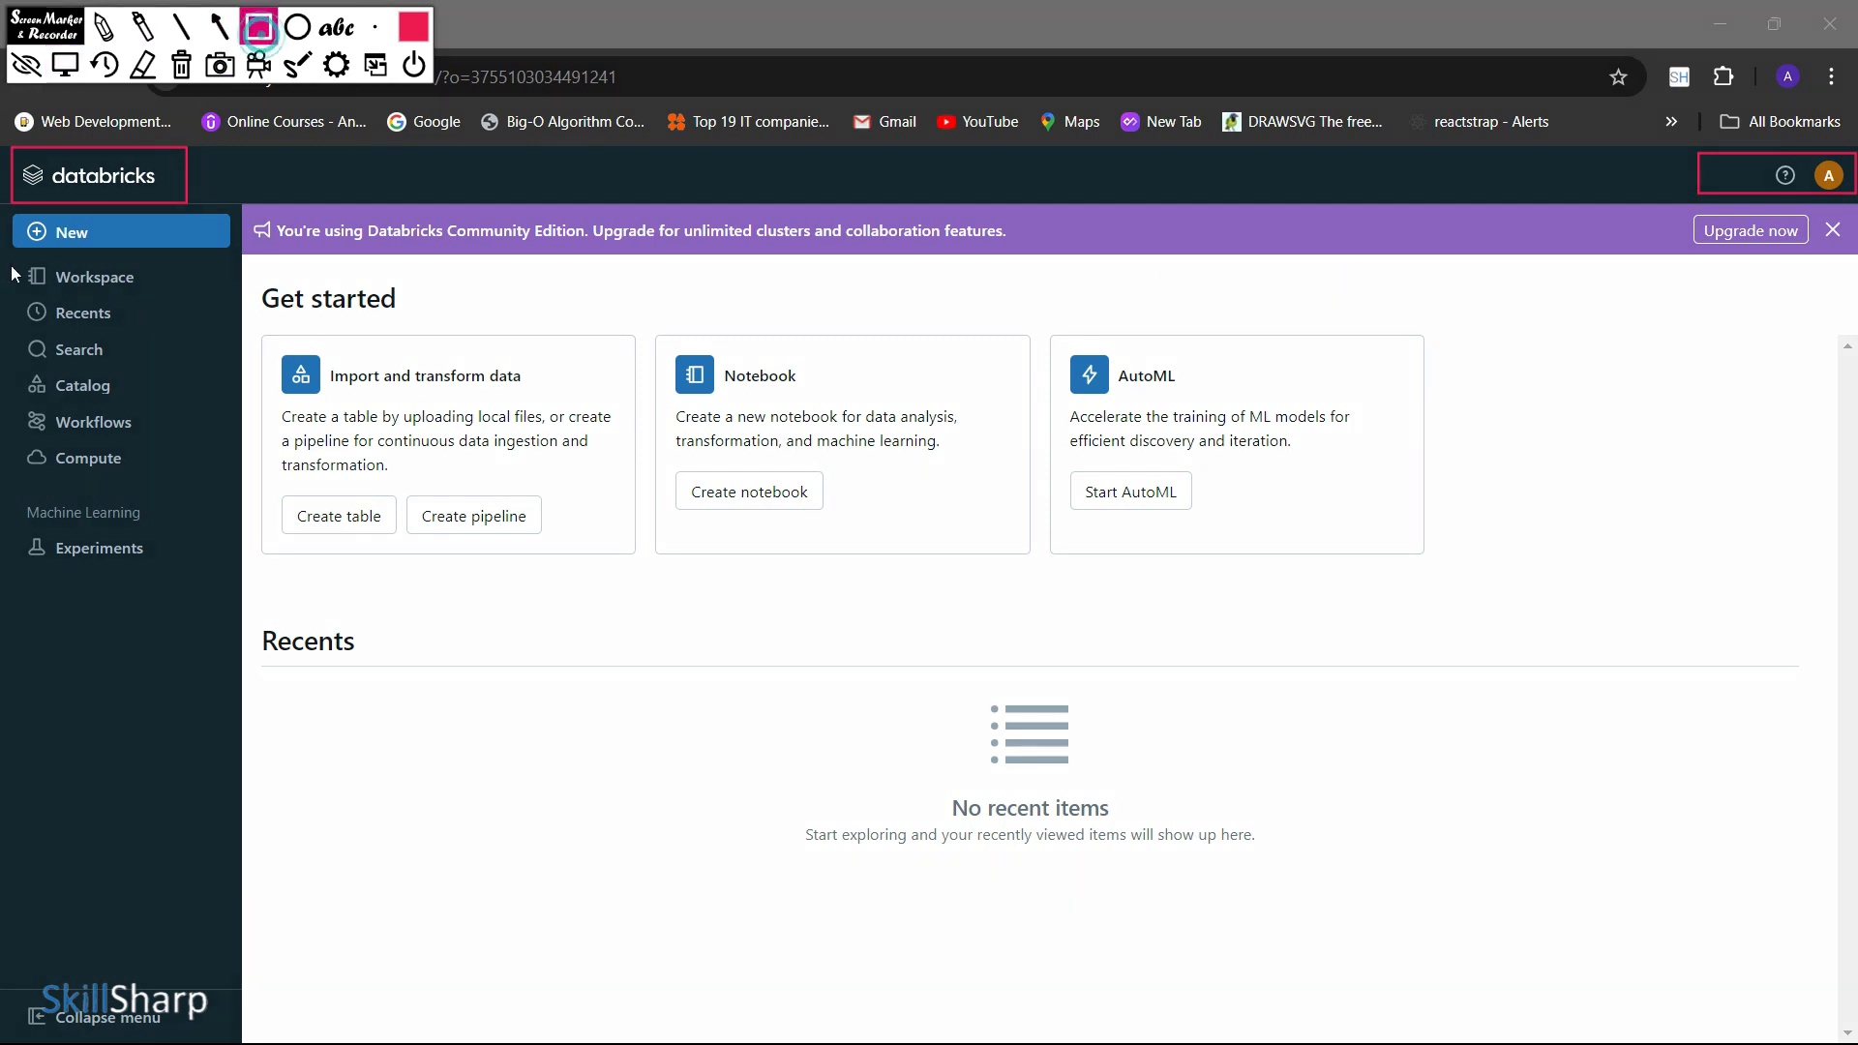
{"action": "mouse_move", "coordinate": [23, 233]}
{"action": "left_mouse_down"}
{"action": "mouse_move", "coordinate": [7, 445]}
{"action": "mouse_move", "coordinate": [42, 600]}
{"action": "mouse_move", "coordinate": [244, 558]}
{"action": "left_mouse_up"}
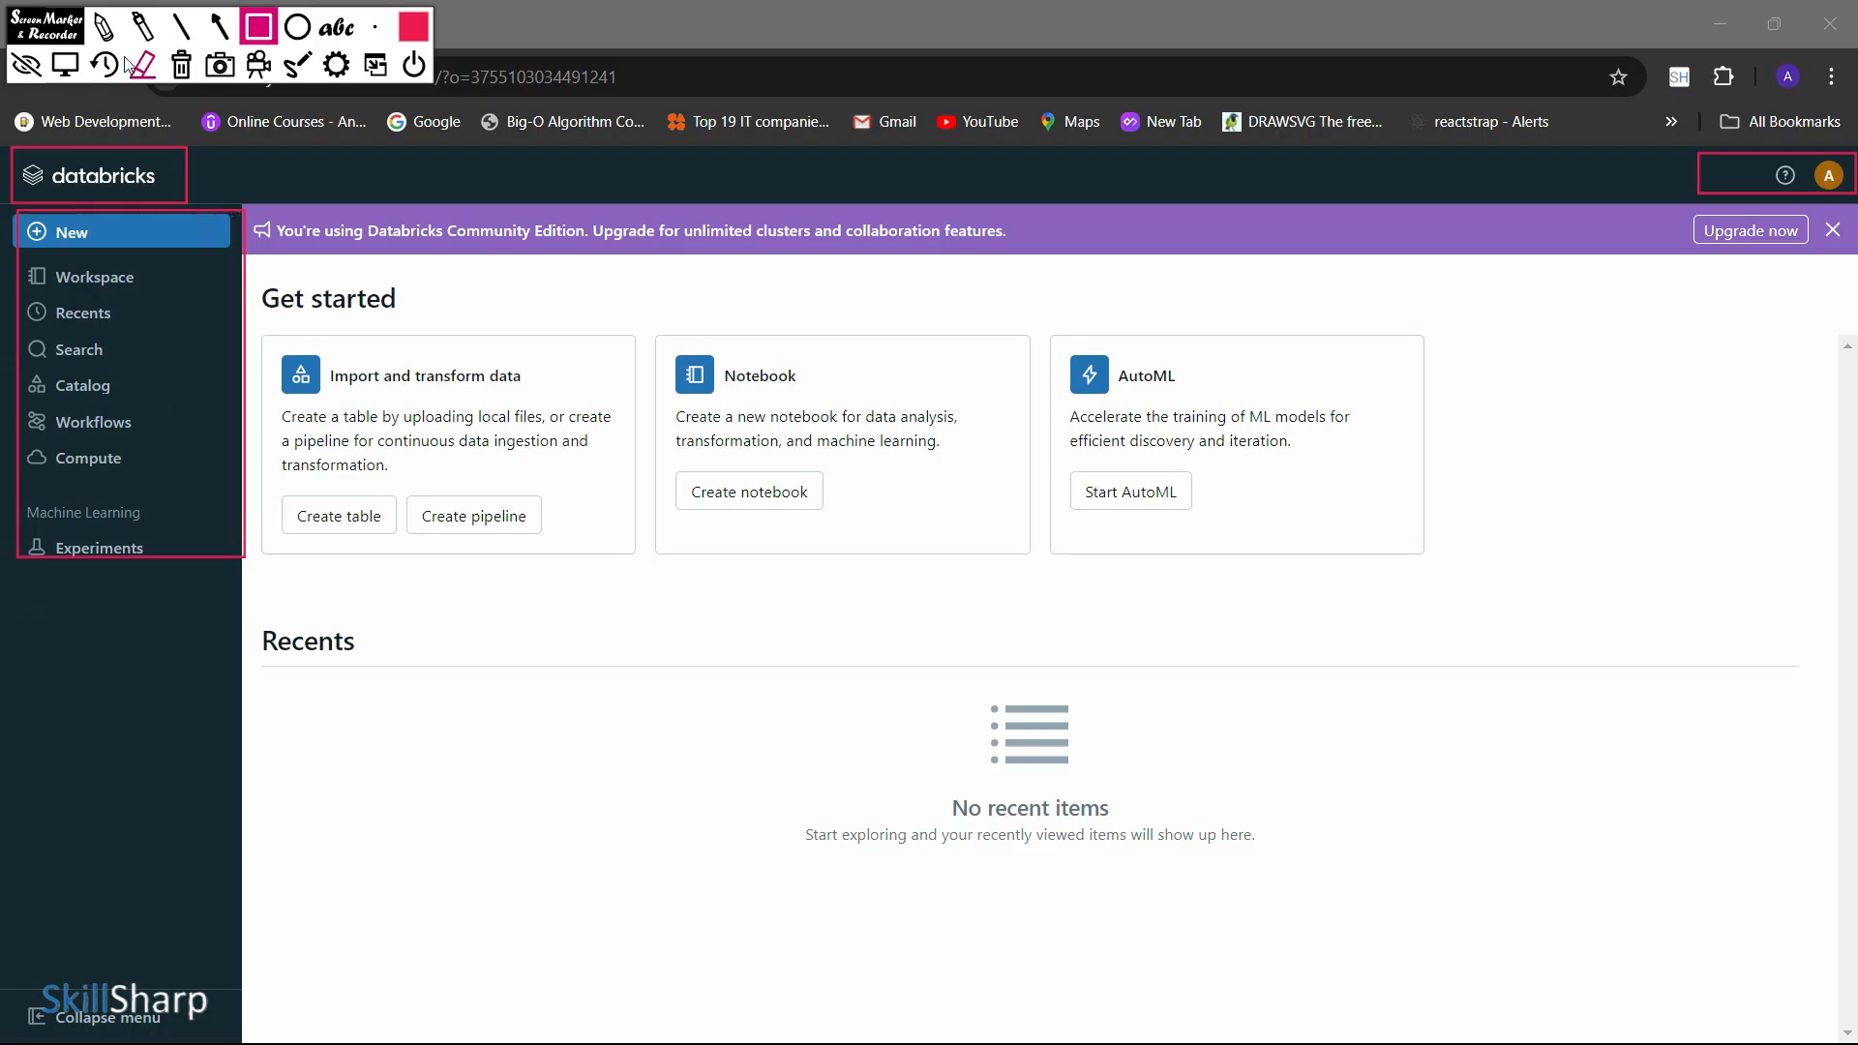
{"action": "left_click", "coordinate": [214, 27]}
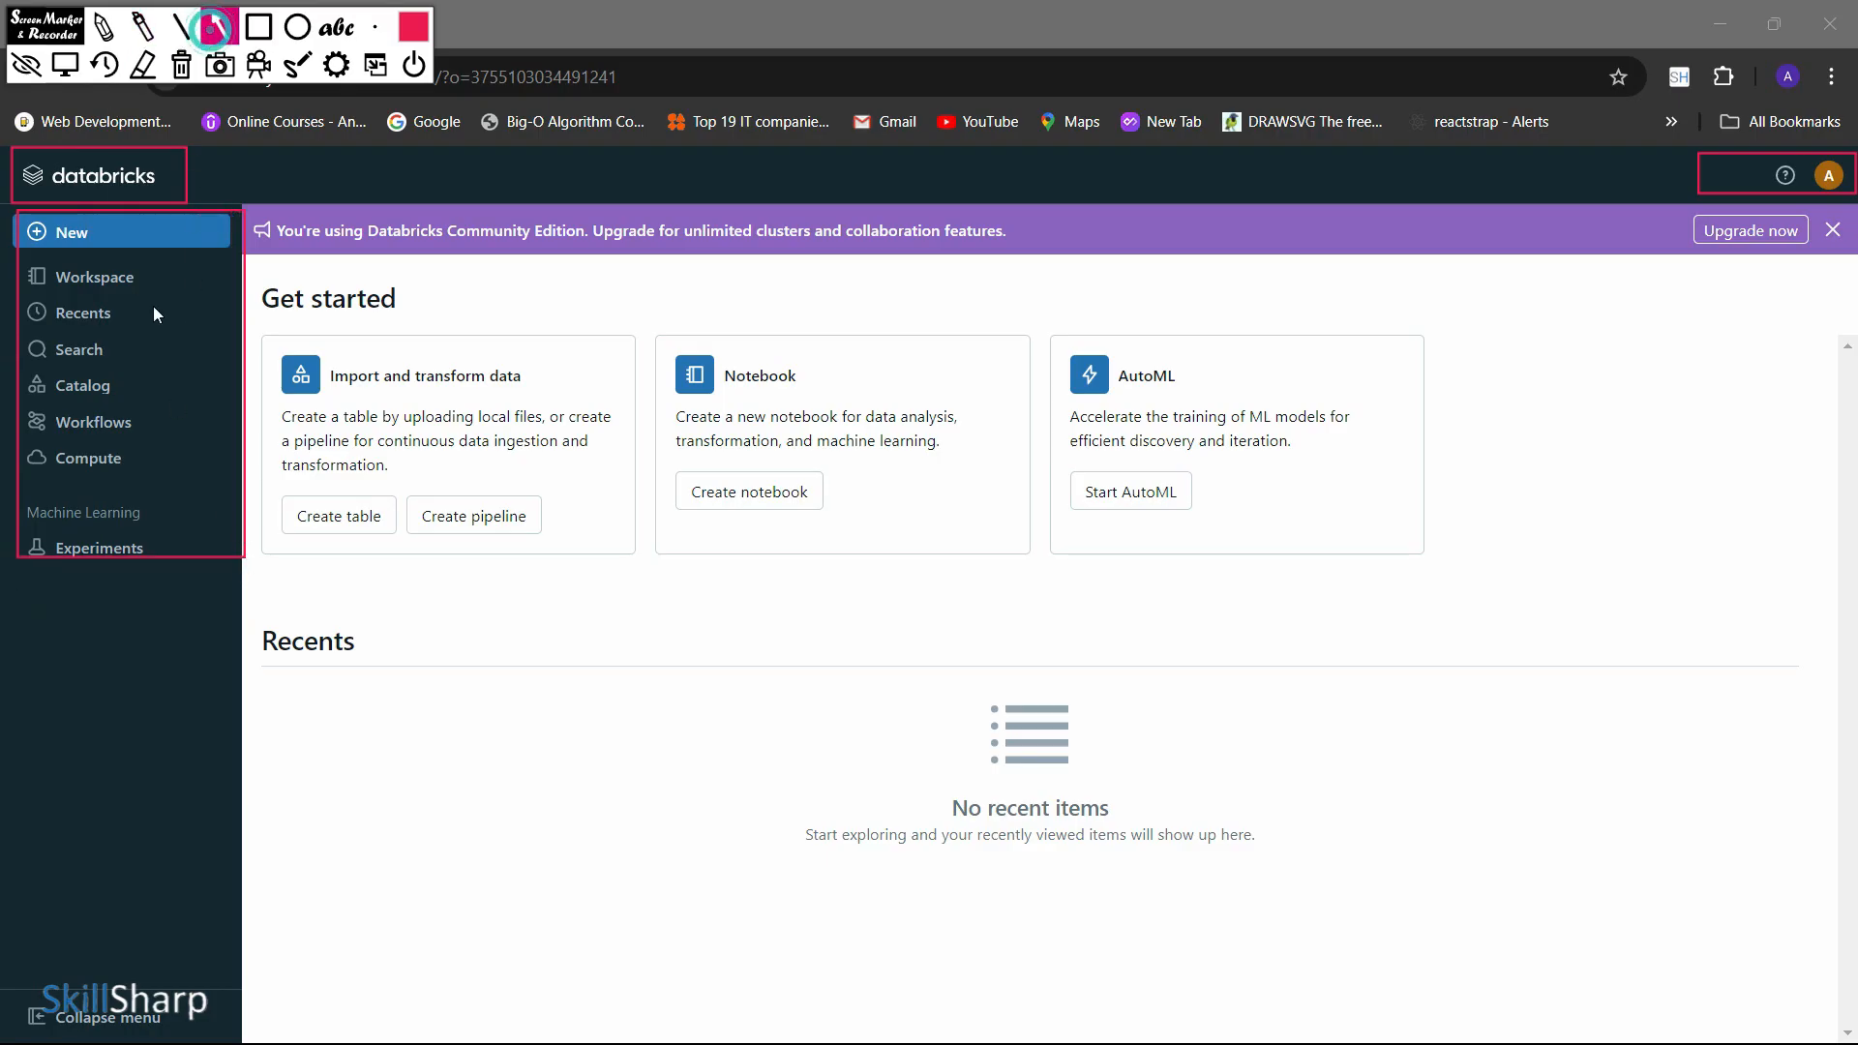
{"action": "mouse_move", "coordinate": [304, 224]}
{"action": "left_mouse_down"}
{"action": "mouse_move", "coordinate": [219, 239]}
{"action": "mouse_move", "coordinate": [187, 288]}
{"action": "mouse_move", "coordinate": [161, 280]}
{"action": "left_mouse_up"}
{"action": "left_click_drag", "start_coordinate": [286, 316], "coordinate": [153, 310]}
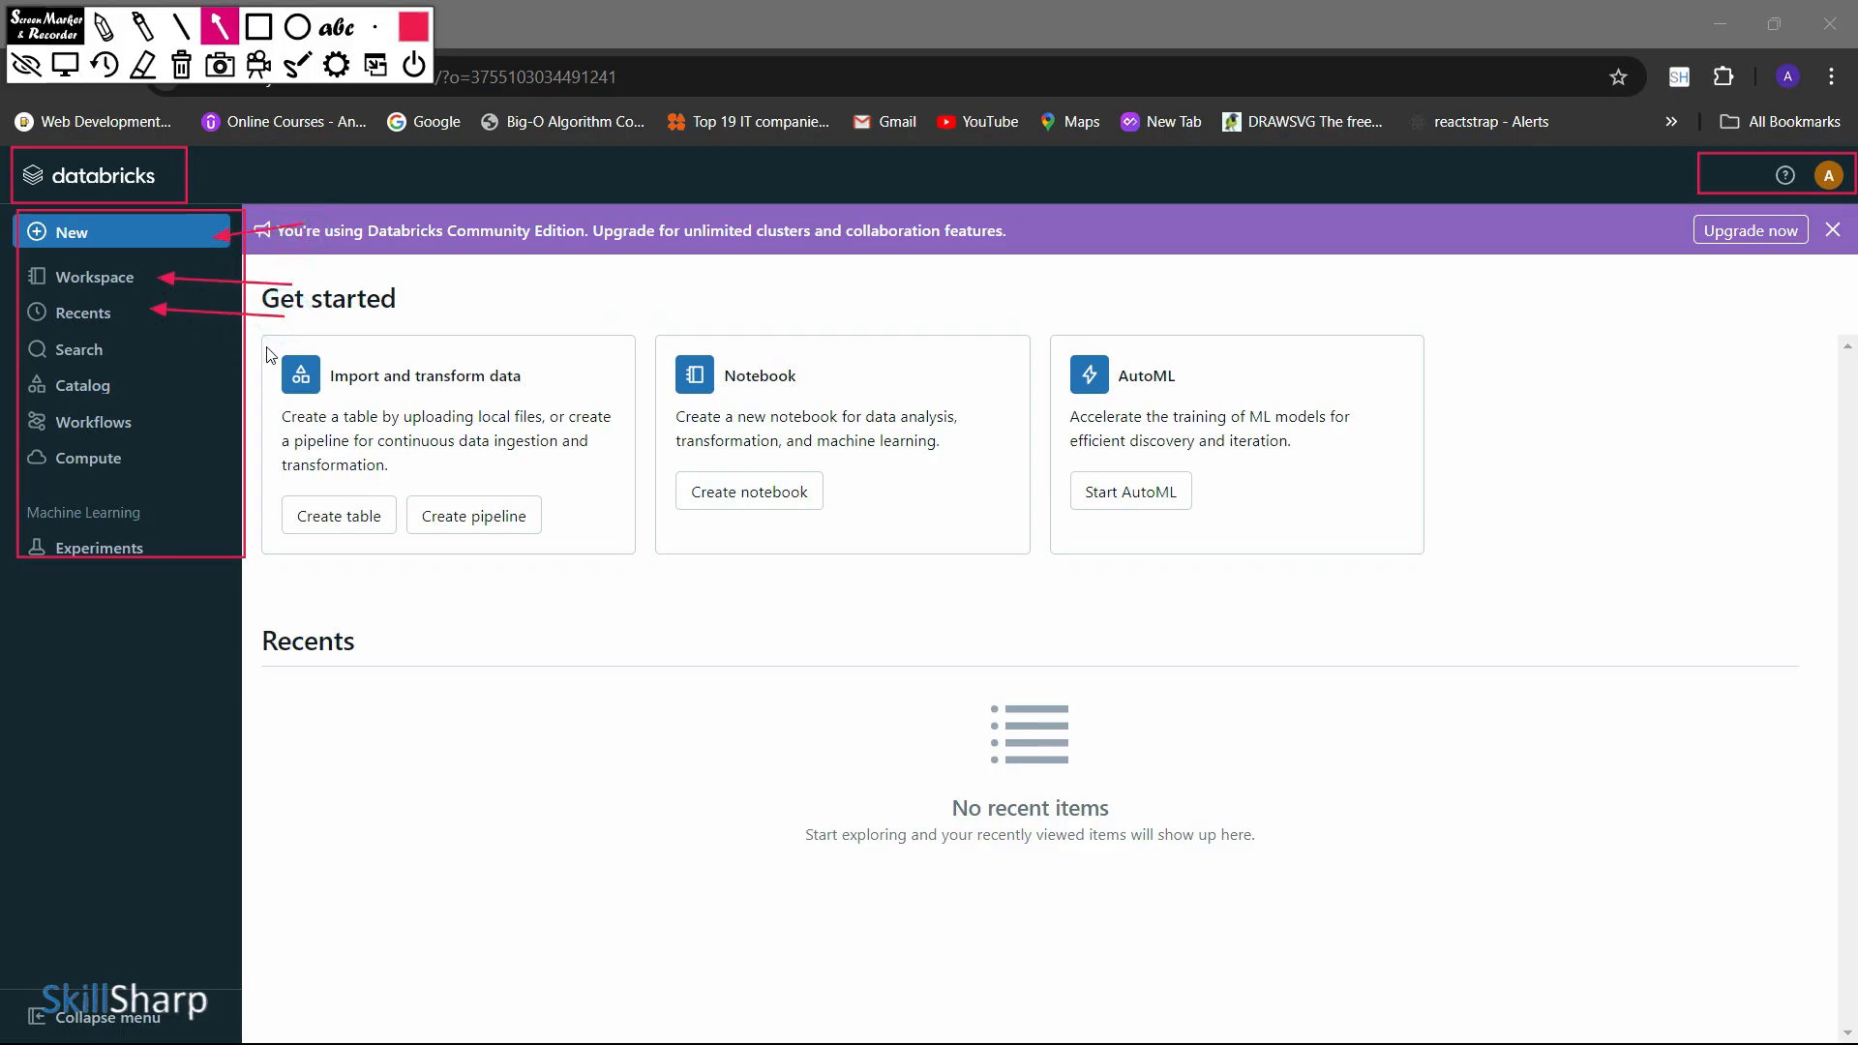
{"action": "left_click_drag", "start_coordinate": [266, 346], "coordinate": [131, 345]}
{"action": "left_click_drag", "start_coordinate": [280, 389], "coordinate": [138, 381]}
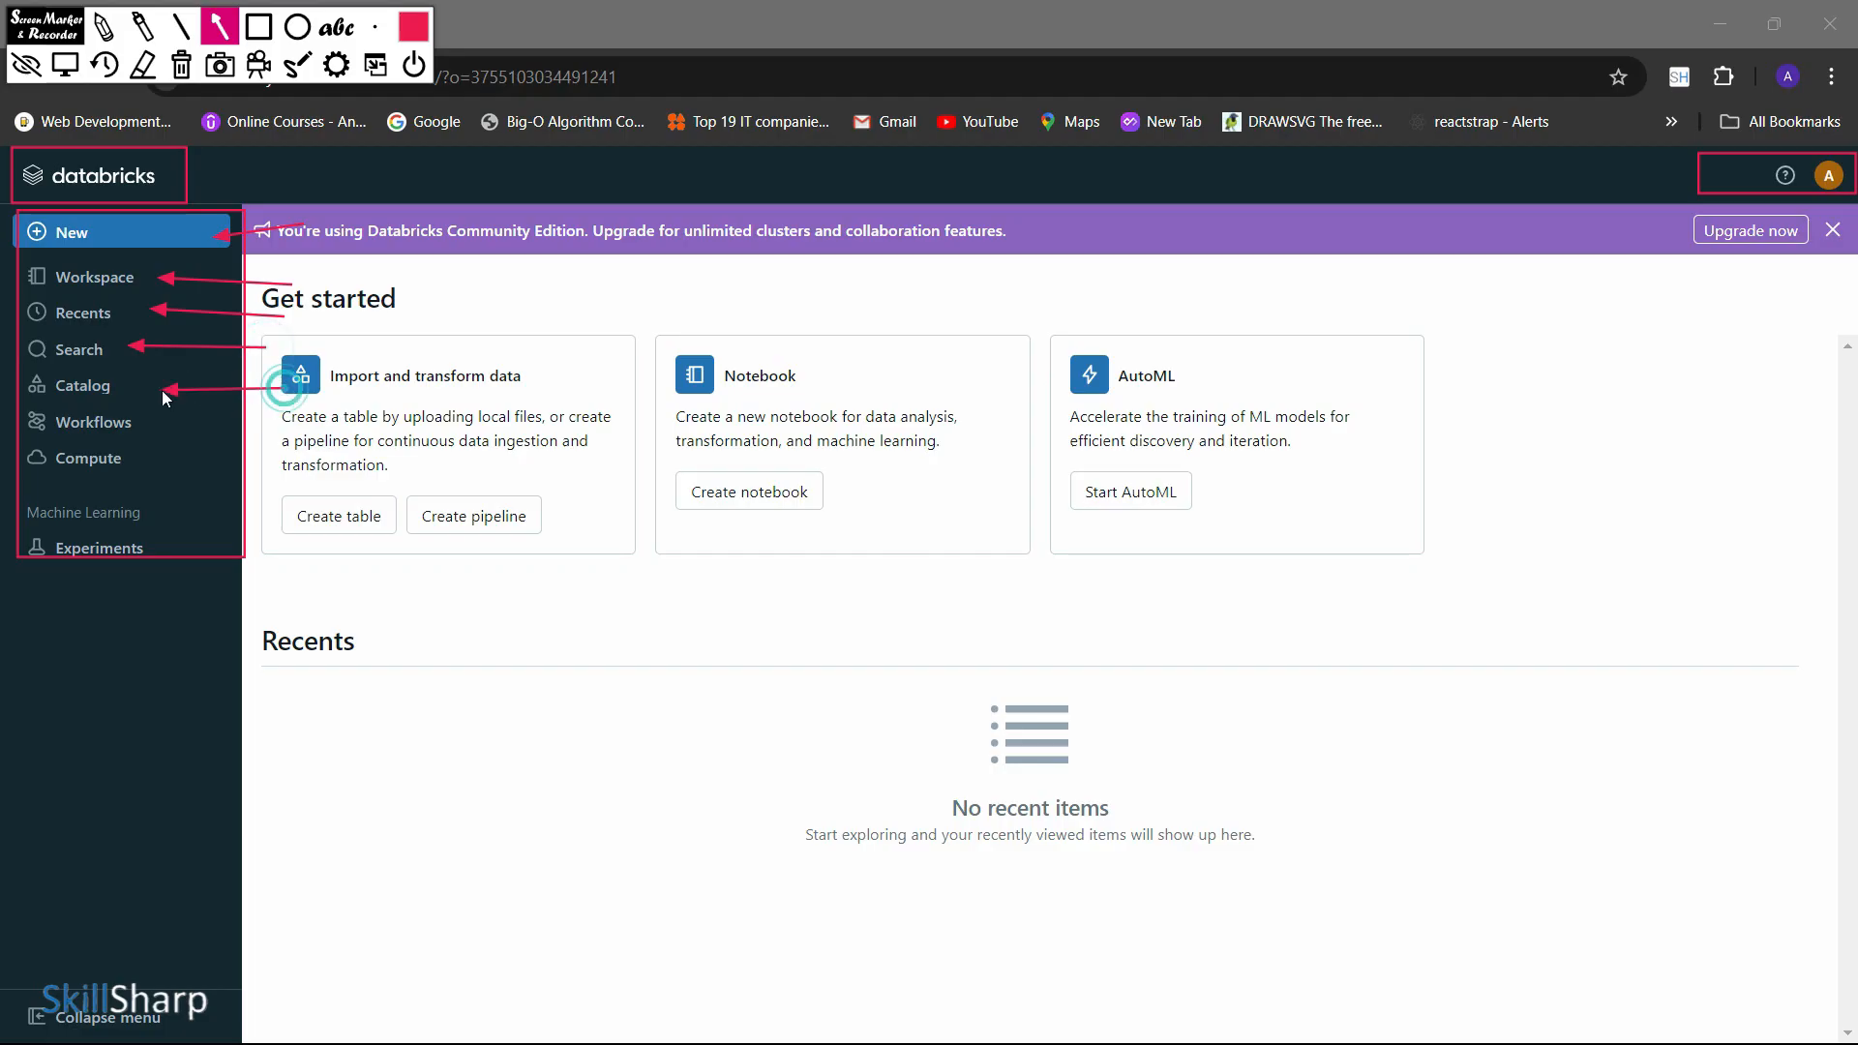
{"action": "left_click_drag", "start_coordinate": [285, 442], "coordinate": [160, 424]}
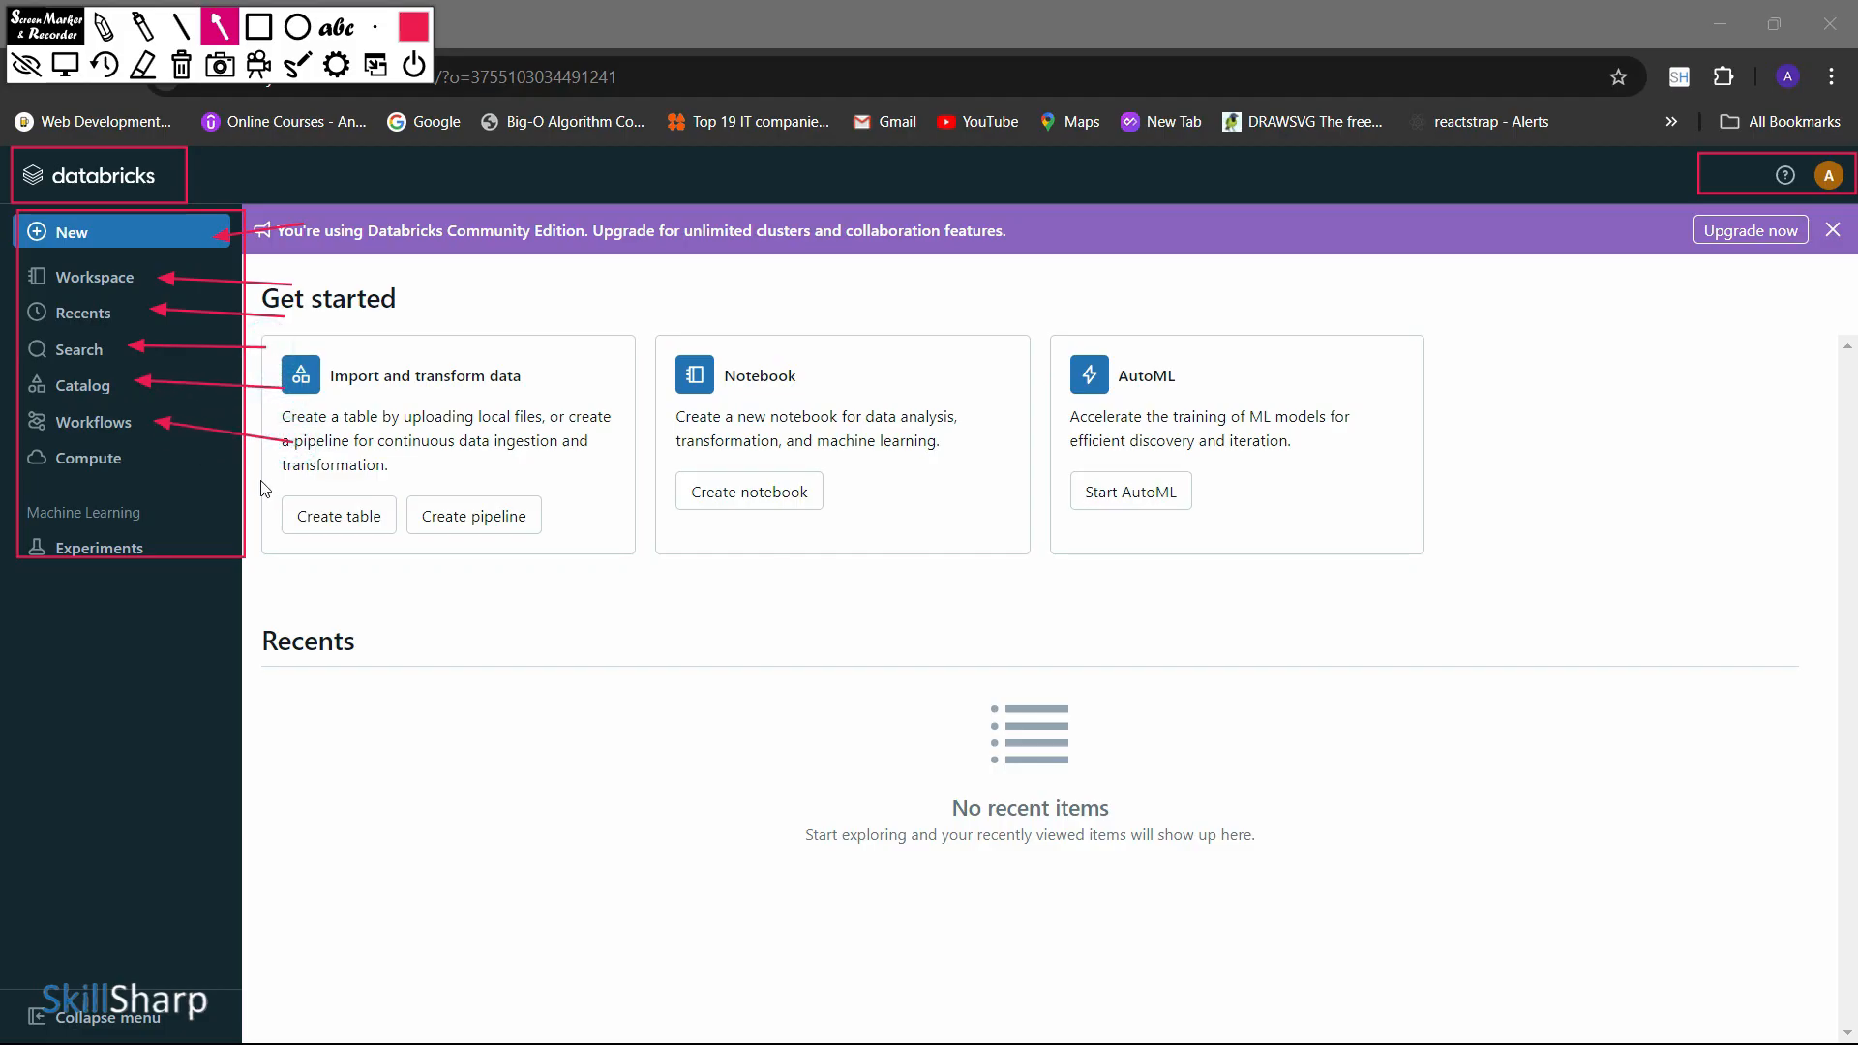
{"action": "left_click_drag", "start_coordinate": [271, 484], "coordinate": [150, 459]}
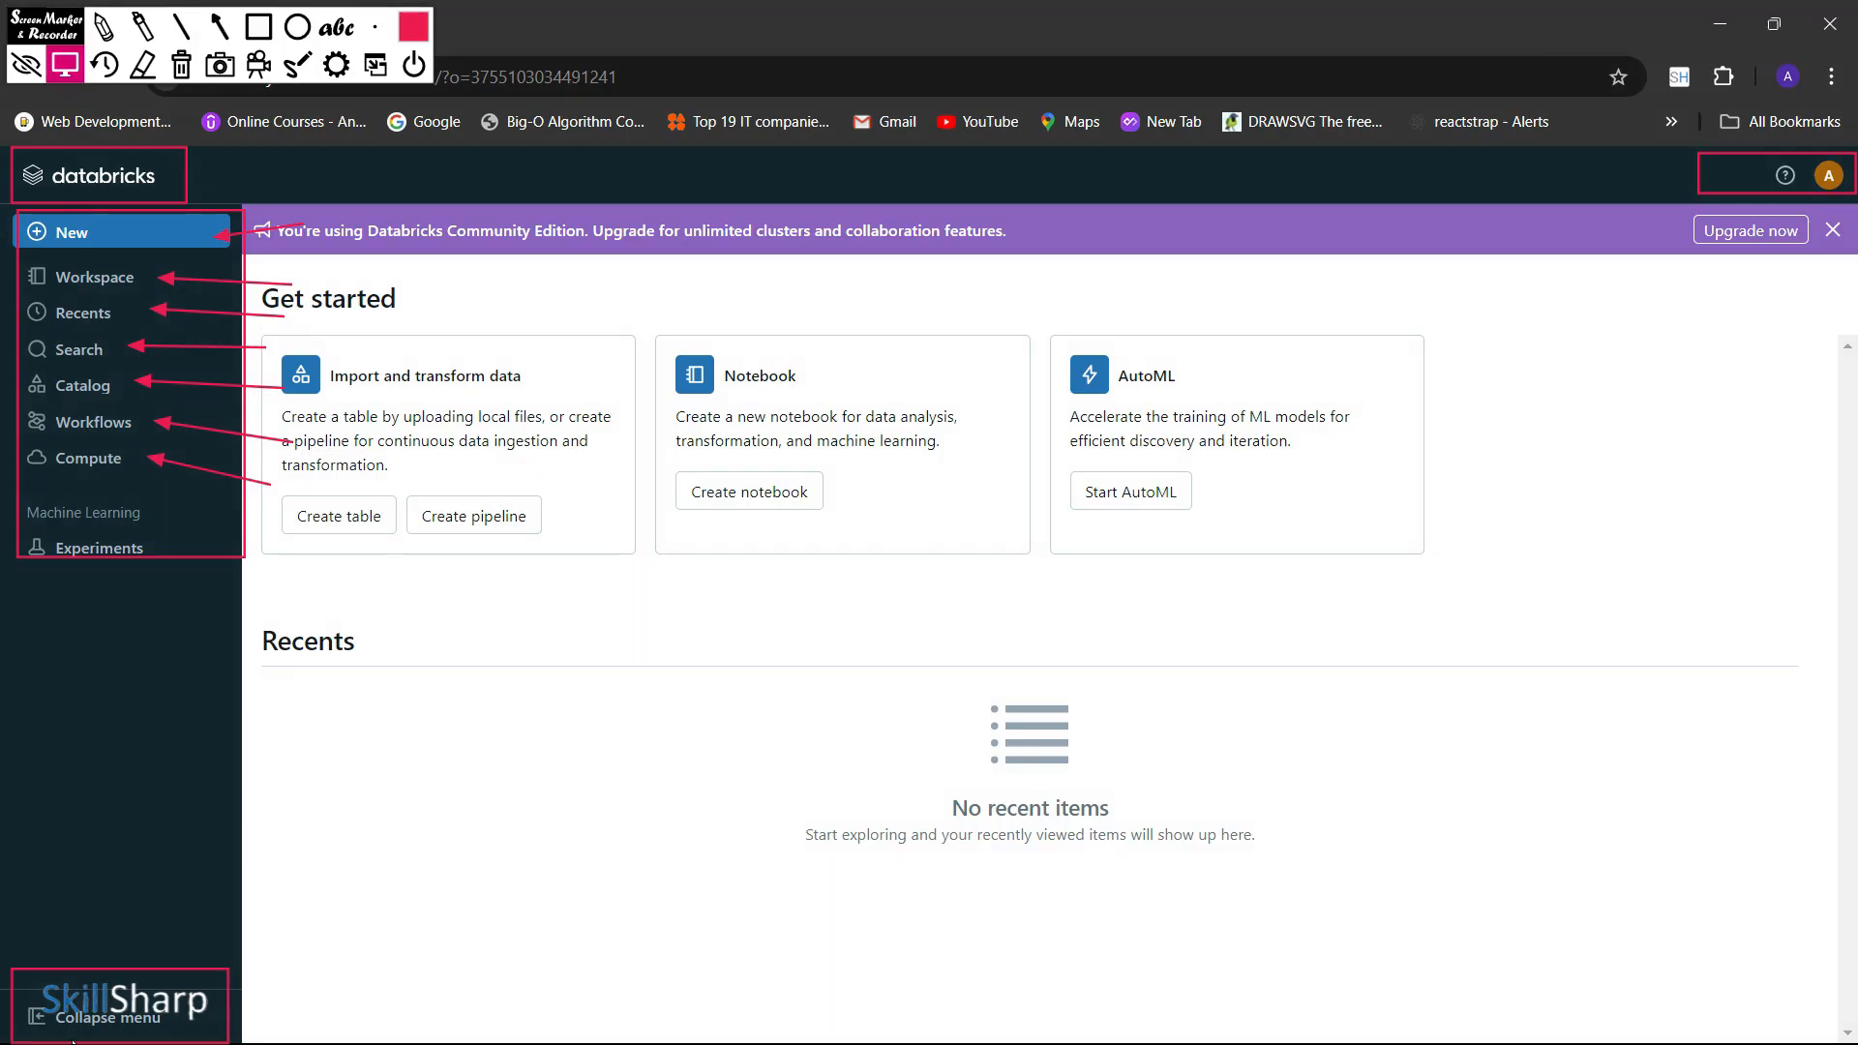
Collapse and re-expand the sidebar menu, and clear all annotations from the screen
{"action": "left_click", "coordinate": [72, 1025]}
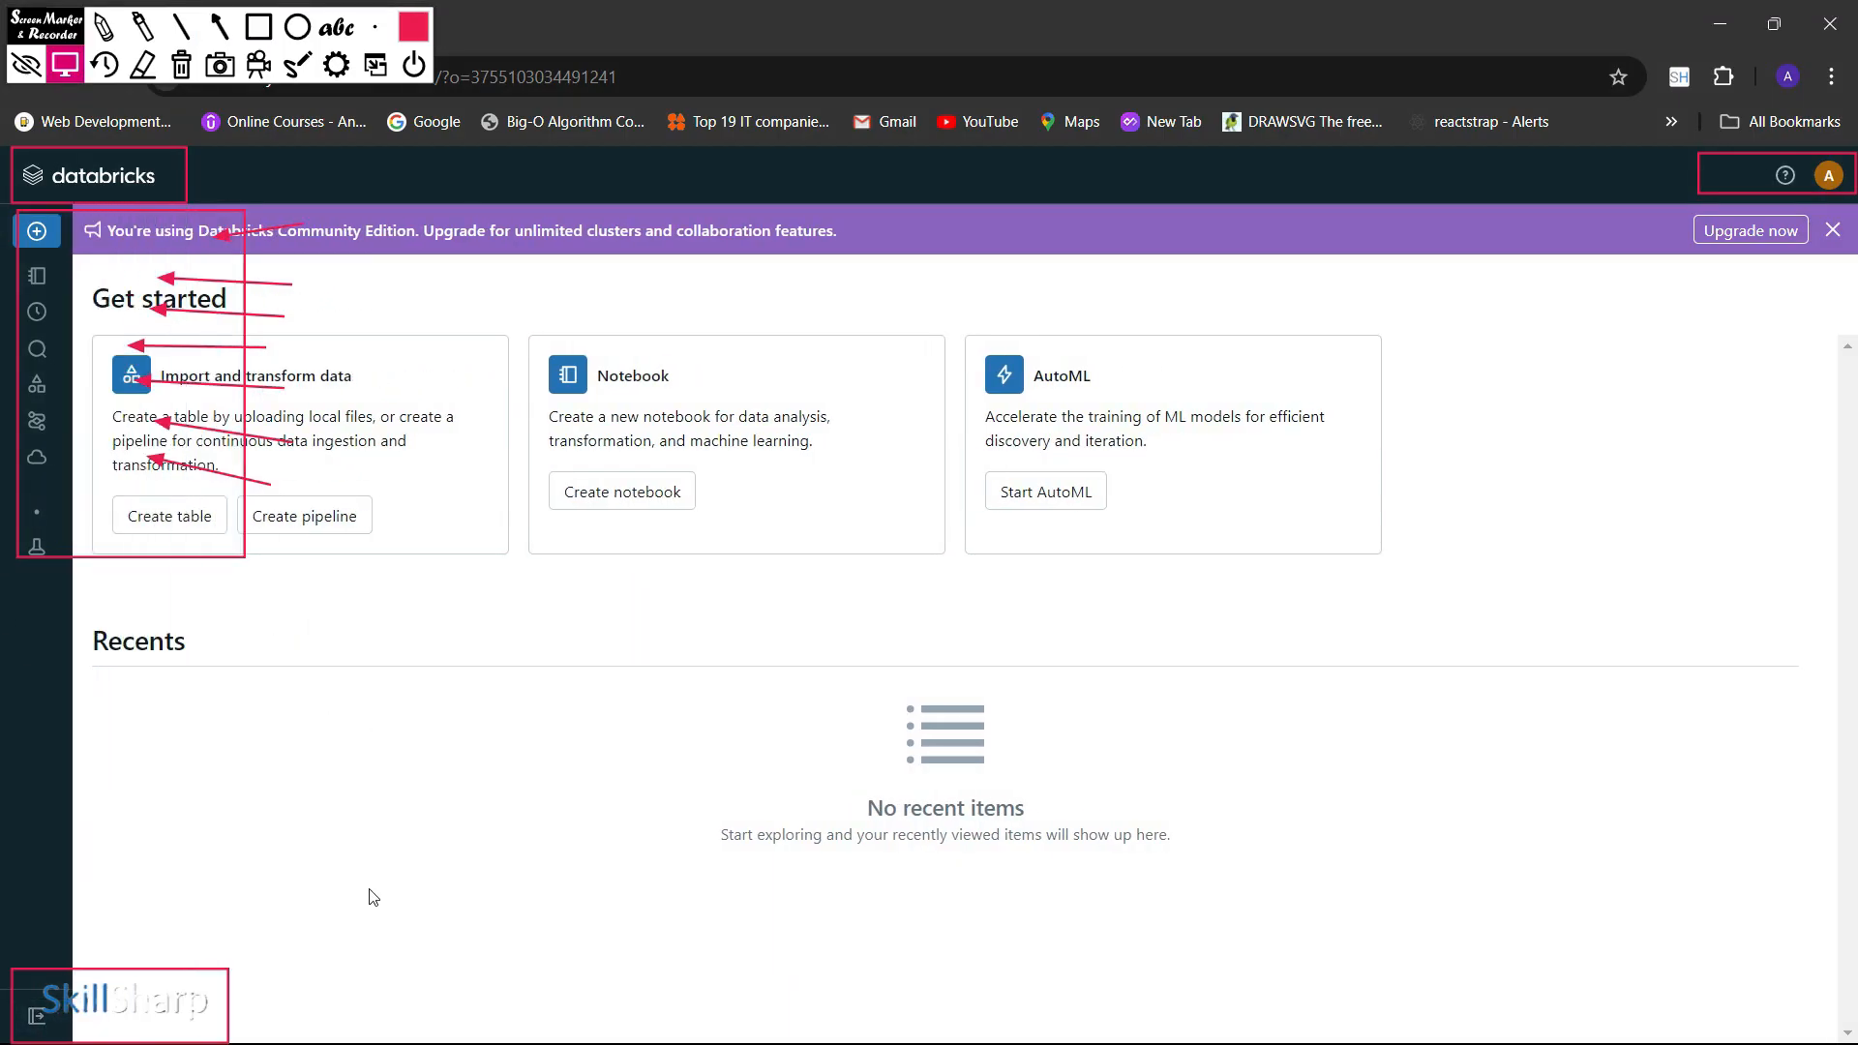
{"action": "left_click", "coordinate": [54, 1010]}
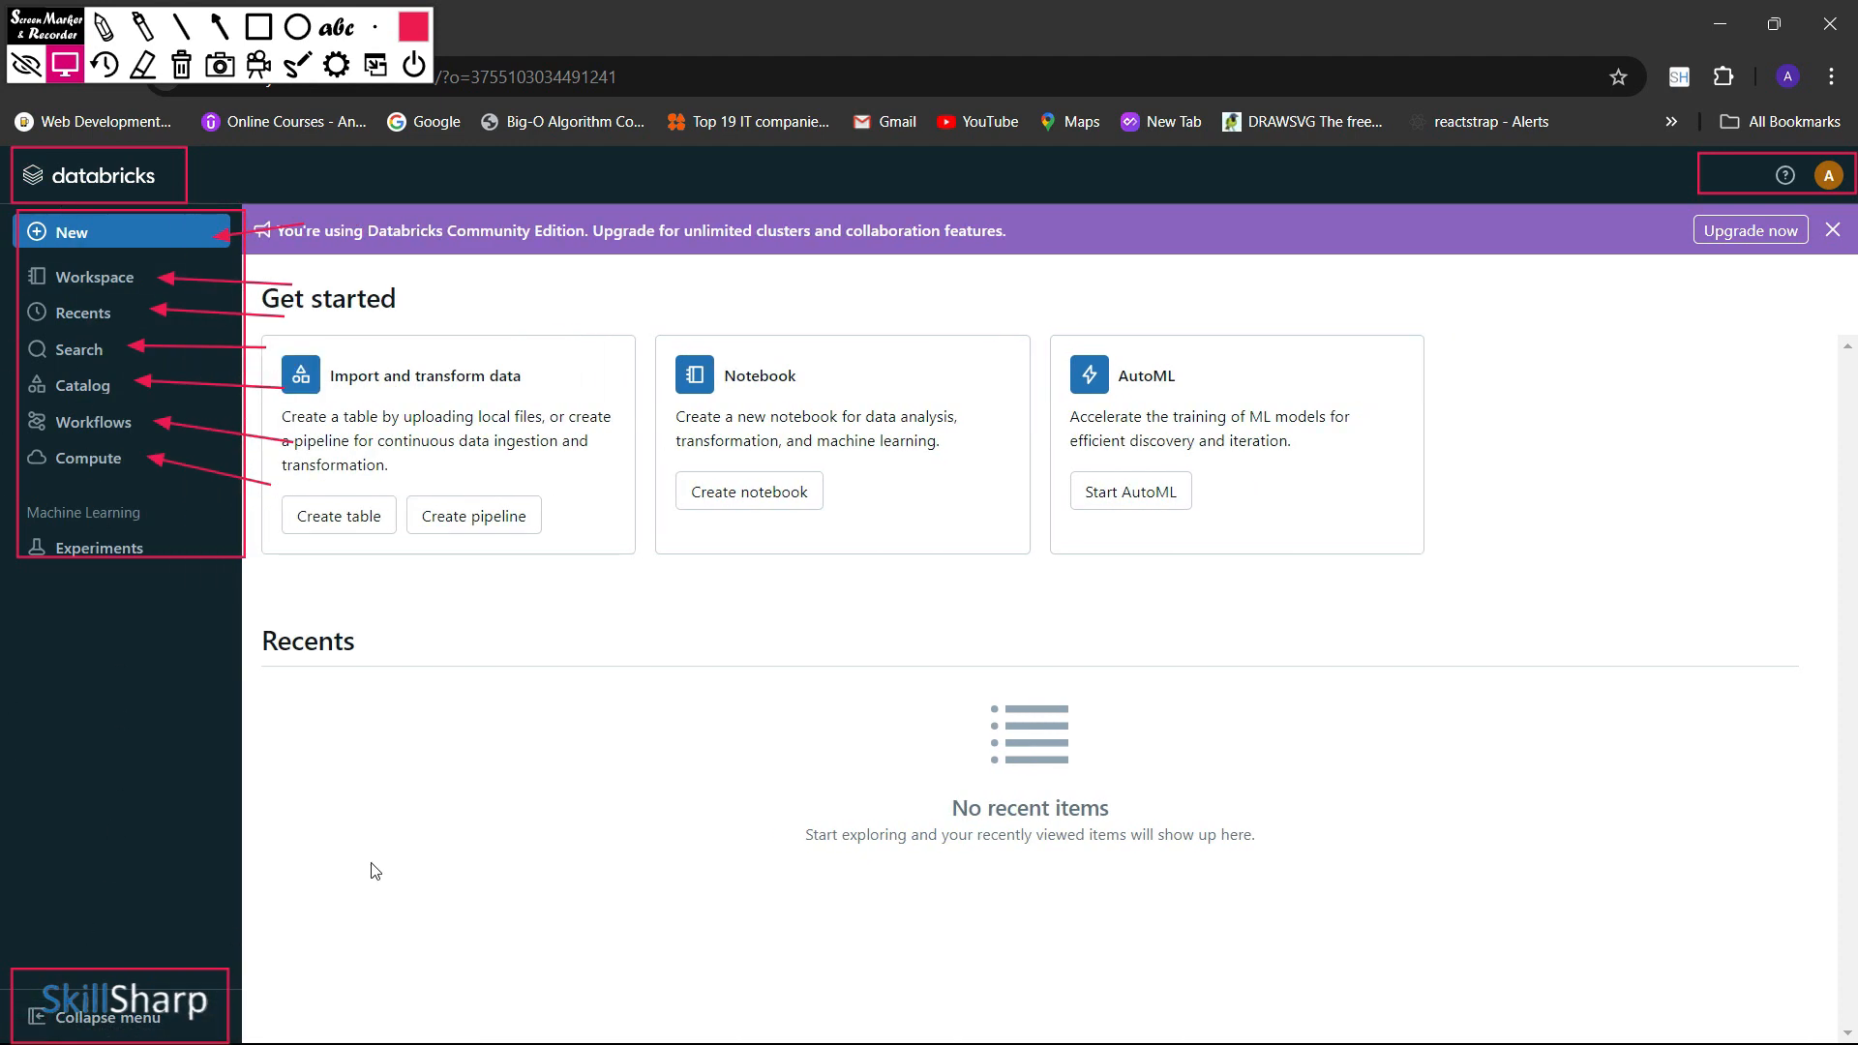
{"action": "key", "text": "Delete"}
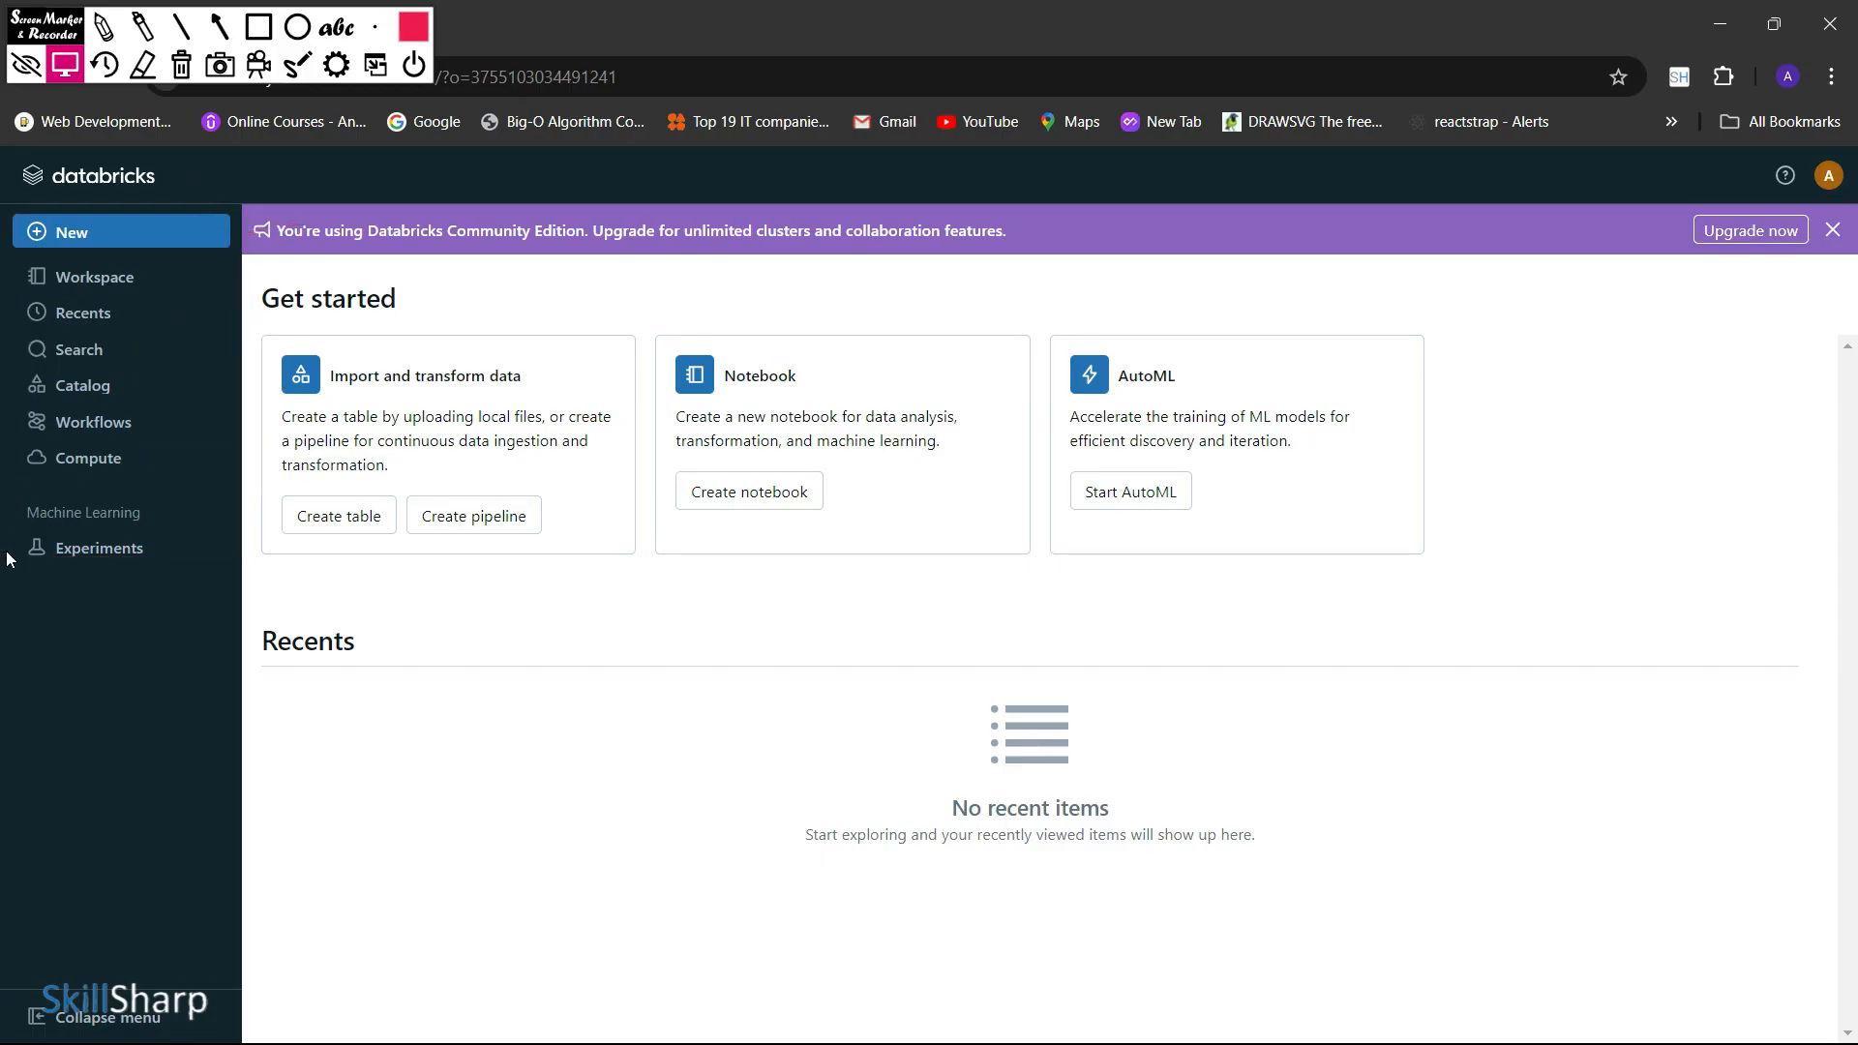
Open the Workspace page and temporarily outline its folder tree and the folder contents area
{"action": "left_click", "coordinate": [163, 277]}
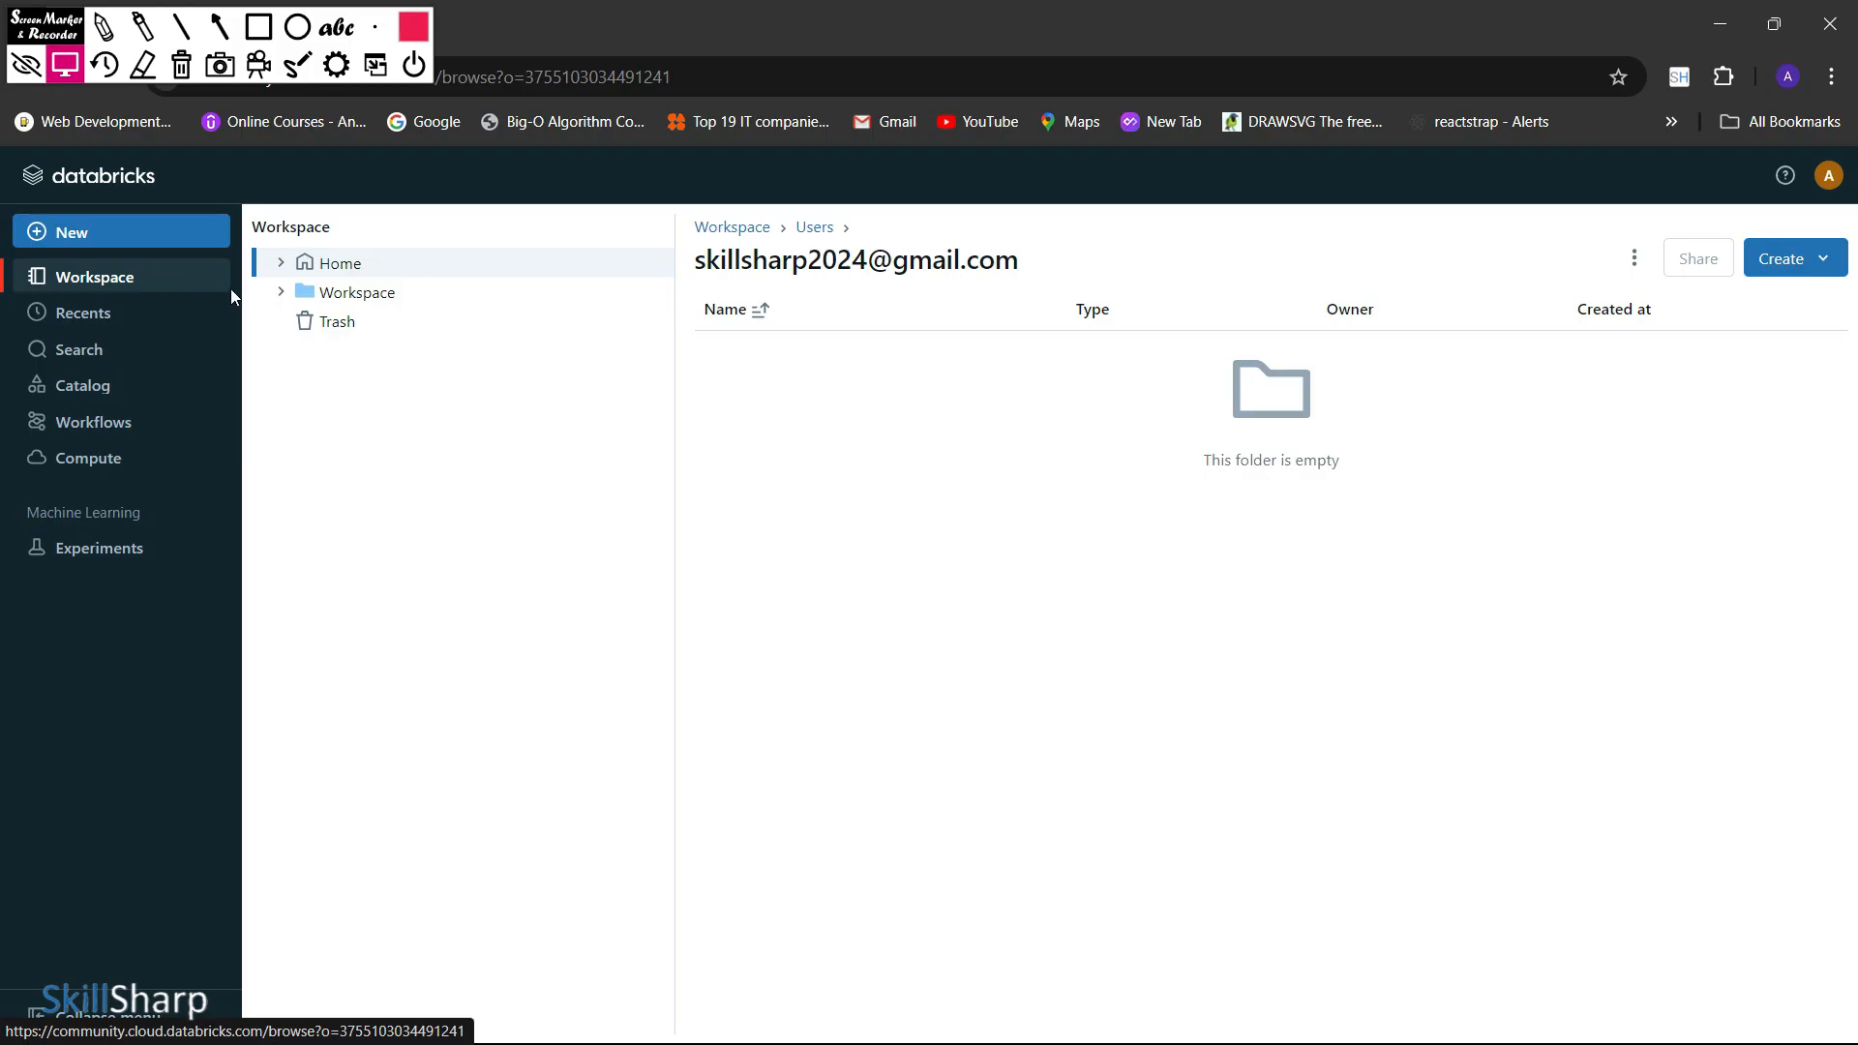
{"action": "left_click", "coordinate": [261, 32]}
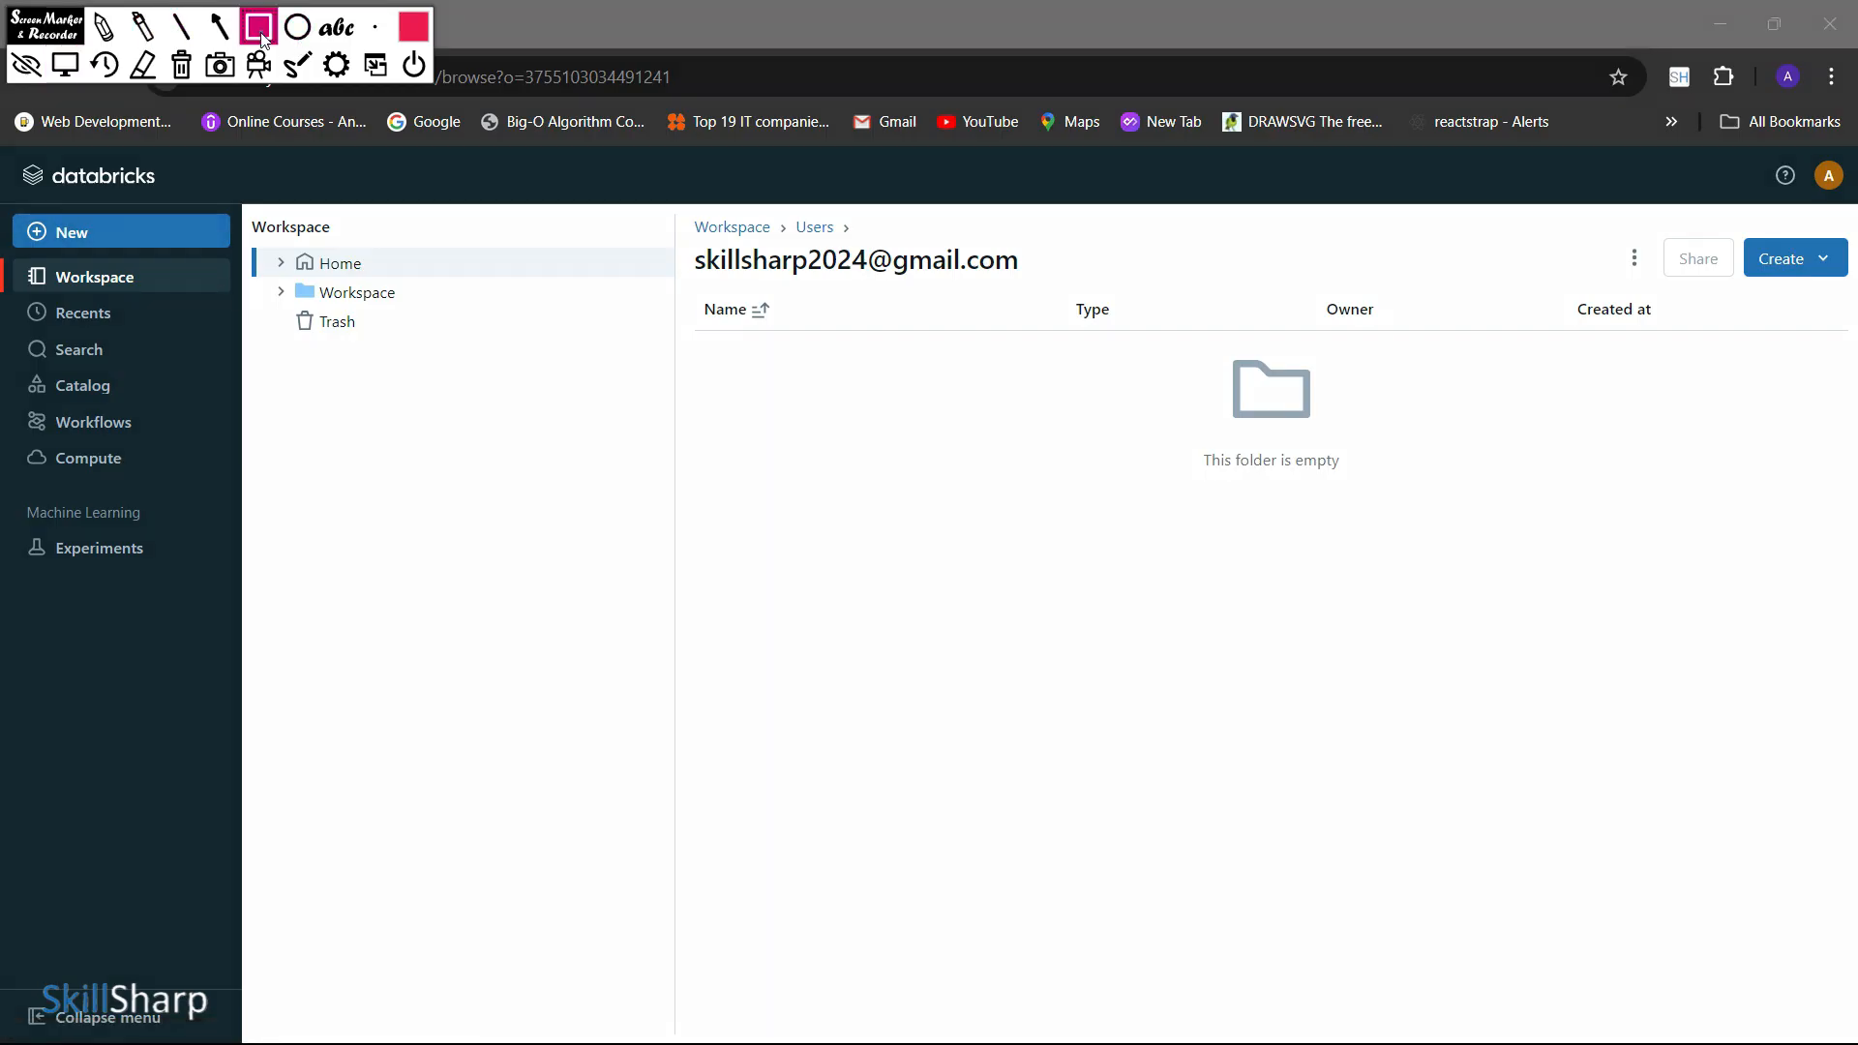
{"action": "mouse_move", "coordinate": [230, 212]}
{"action": "left_mouse_down"}
{"action": "mouse_move", "coordinate": [357, 497]}
{"action": "mouse_move", "coordinate": [656, 689]}
{"action": "mouse_move", "coordinate": [631, 717]}
{"action": "left_mouse_up"}
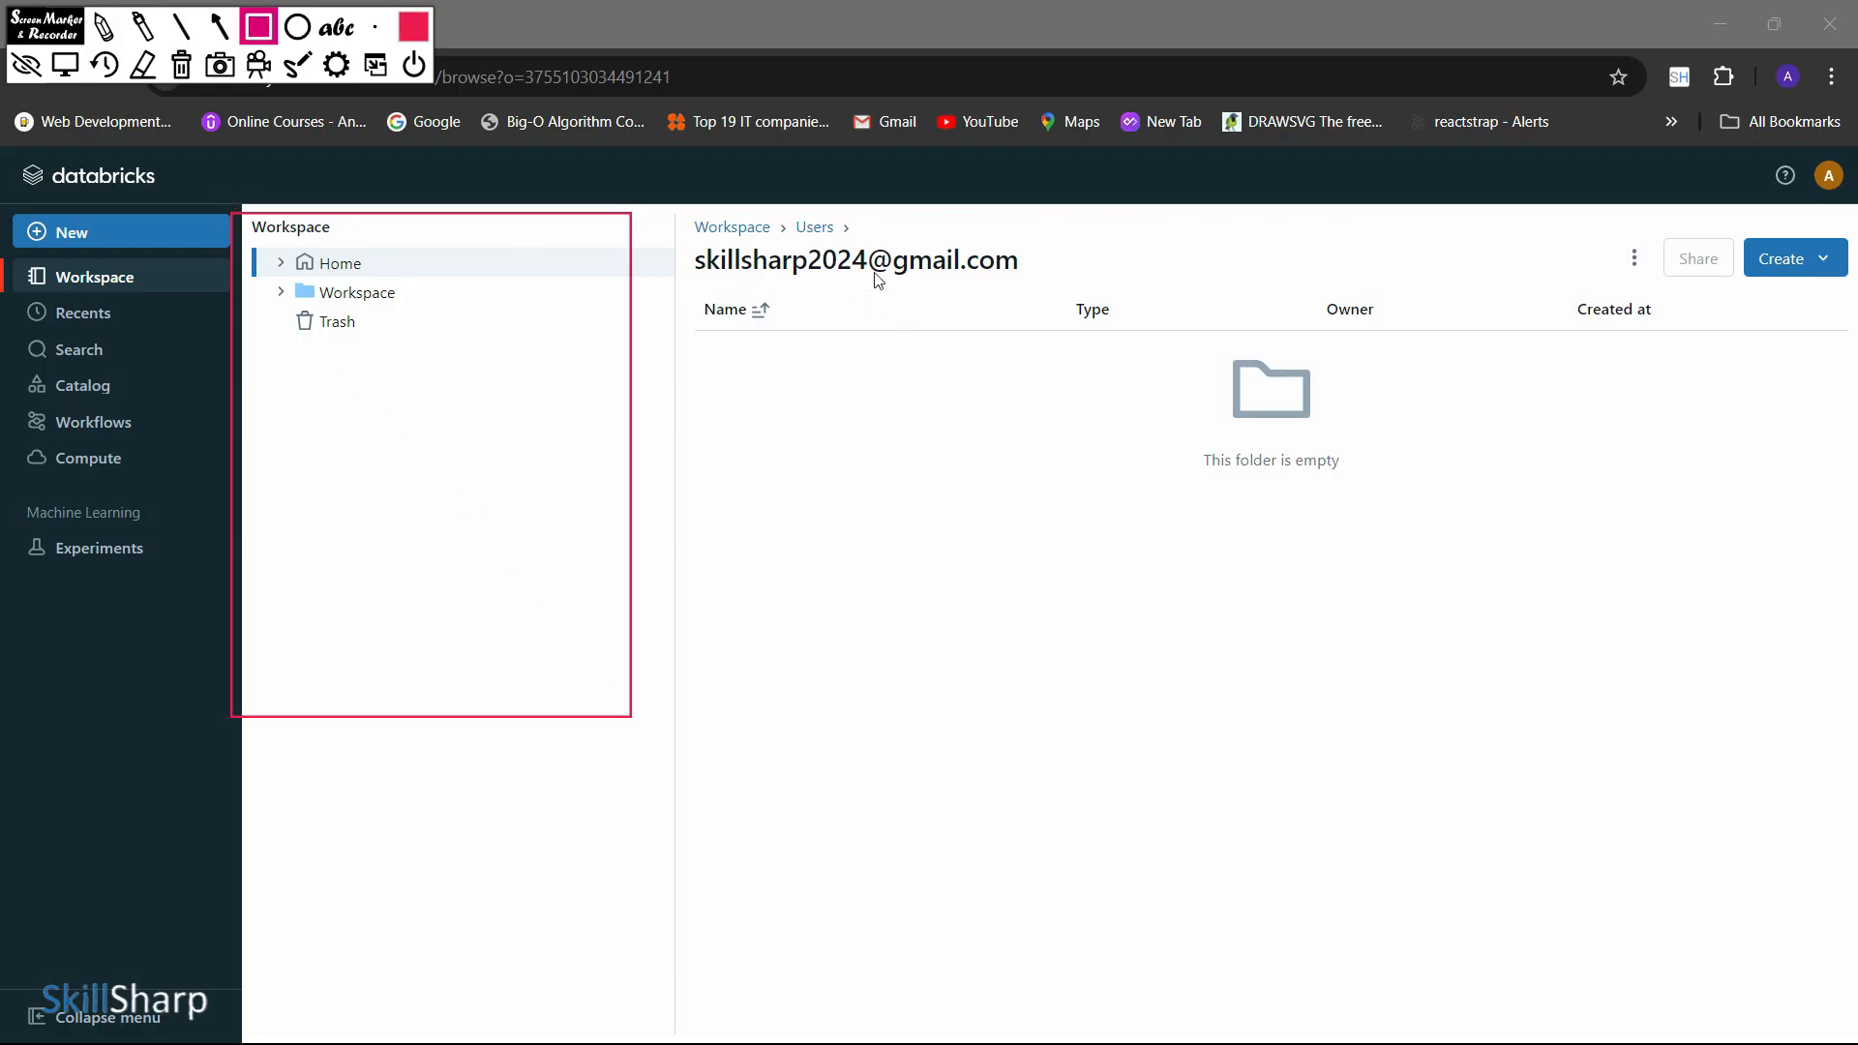
{"action": "mouse_move", "coordinate": [667, 210]}
{"action": "left_mouse_down"}
{"action": "mouse_move", "coordinate": [804, 452]}
{"action": "mouse_move", "coordinate": [1851, 756]}
{"action": "left_mouse_up"}
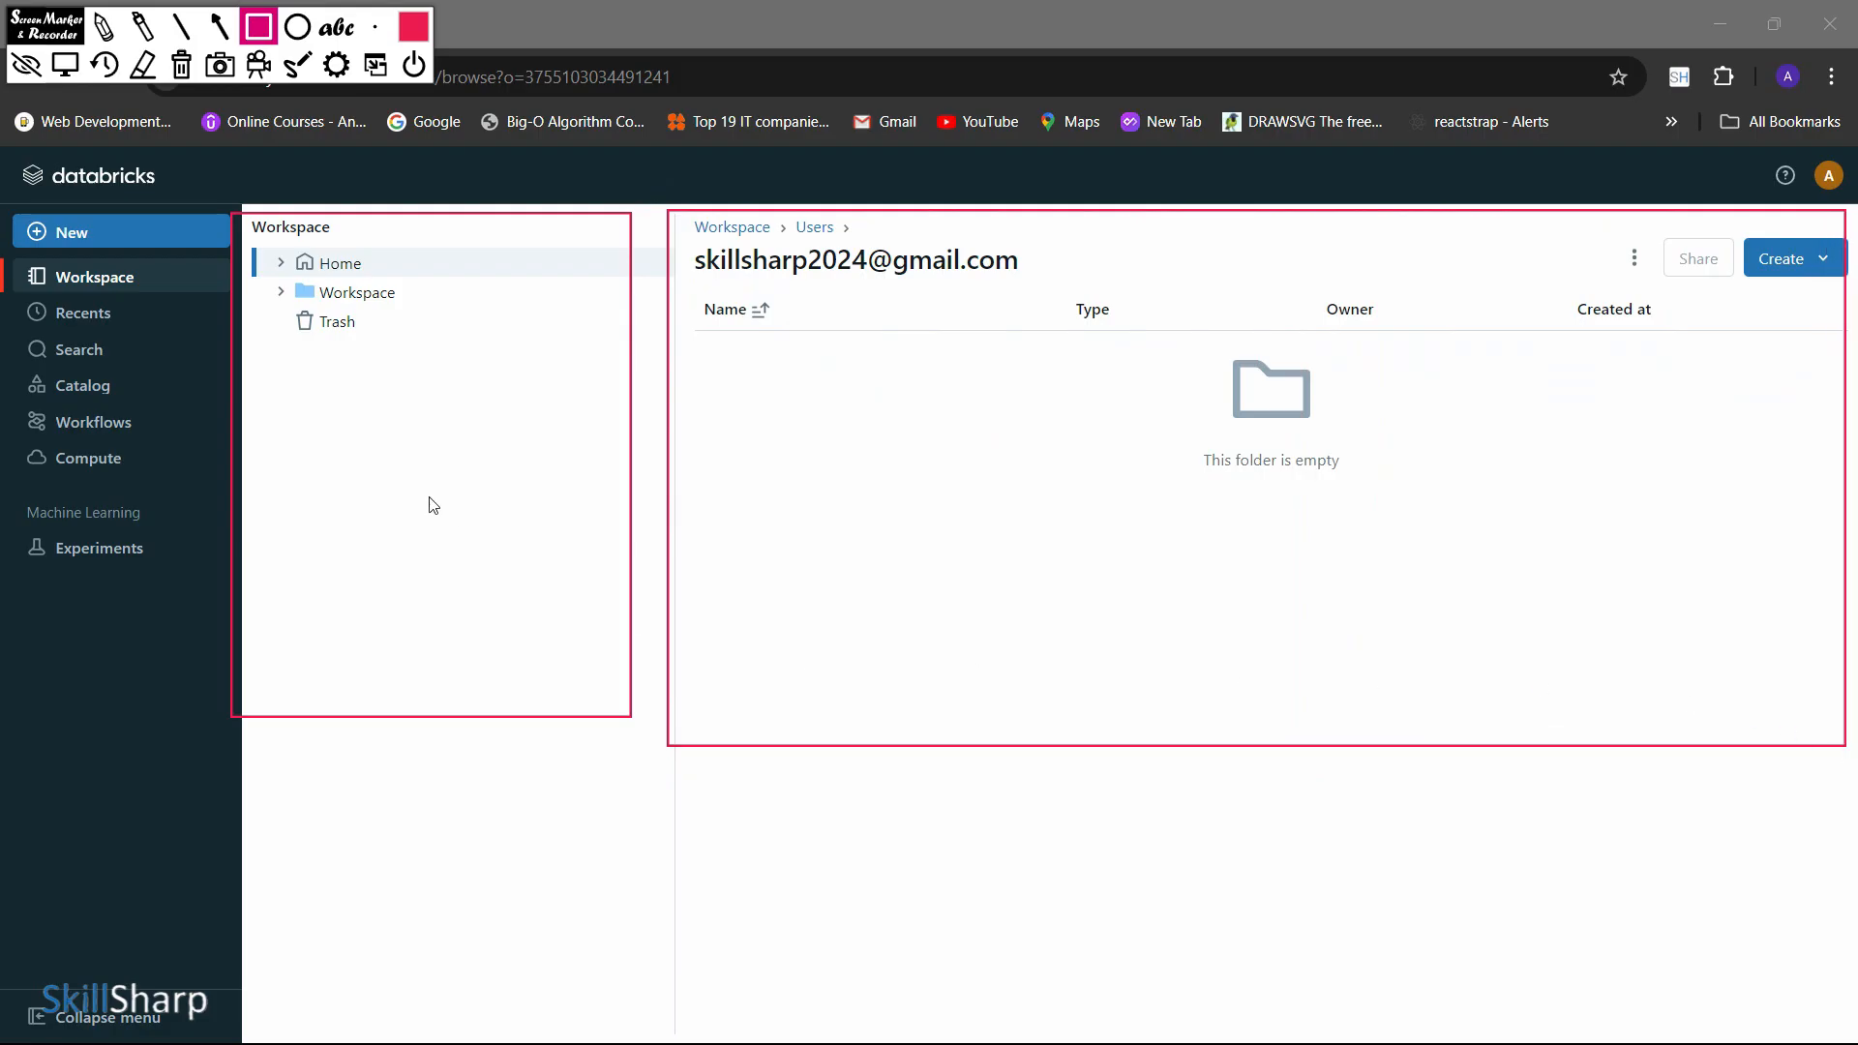
{"action": "key", "text": "Delete"}
Open the Home folder, and expand Workspace in the folder tree to open its Users folder
{"action": "left_click", "coordinate": [284, 266]}
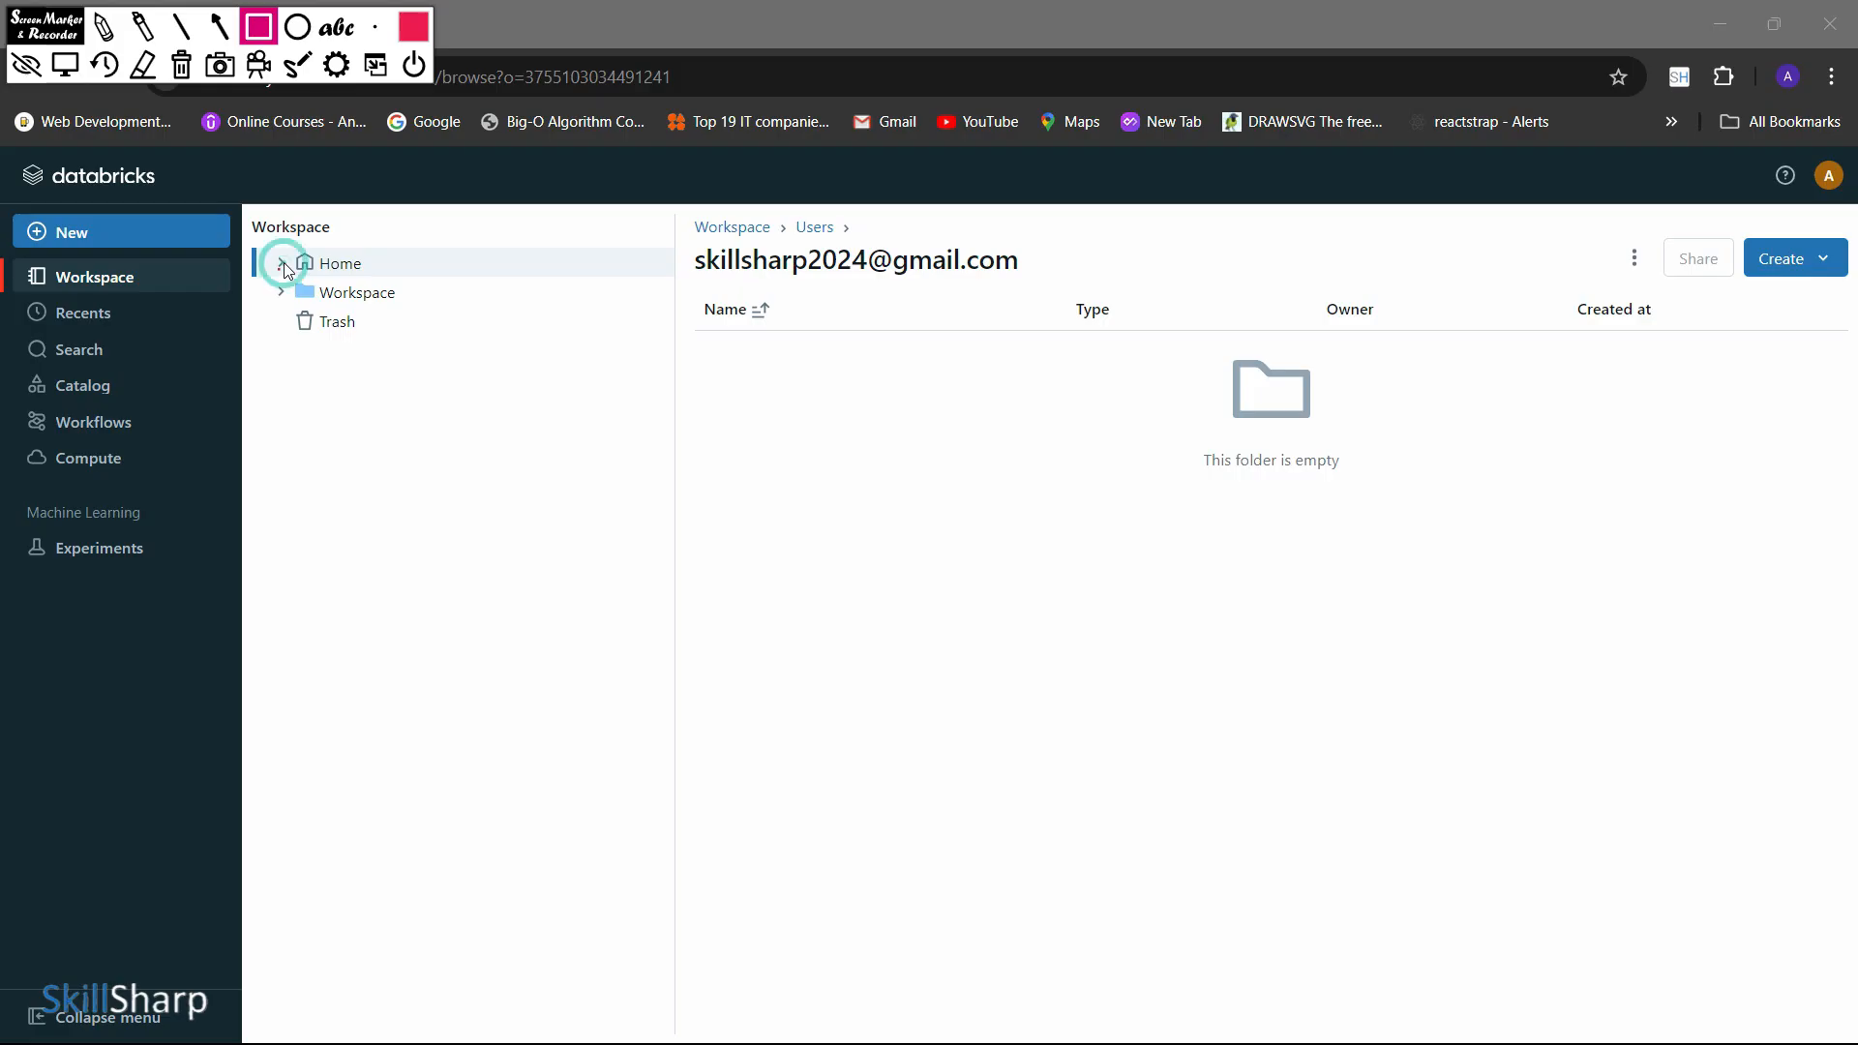
{"action": "key", "text": "Escape"}
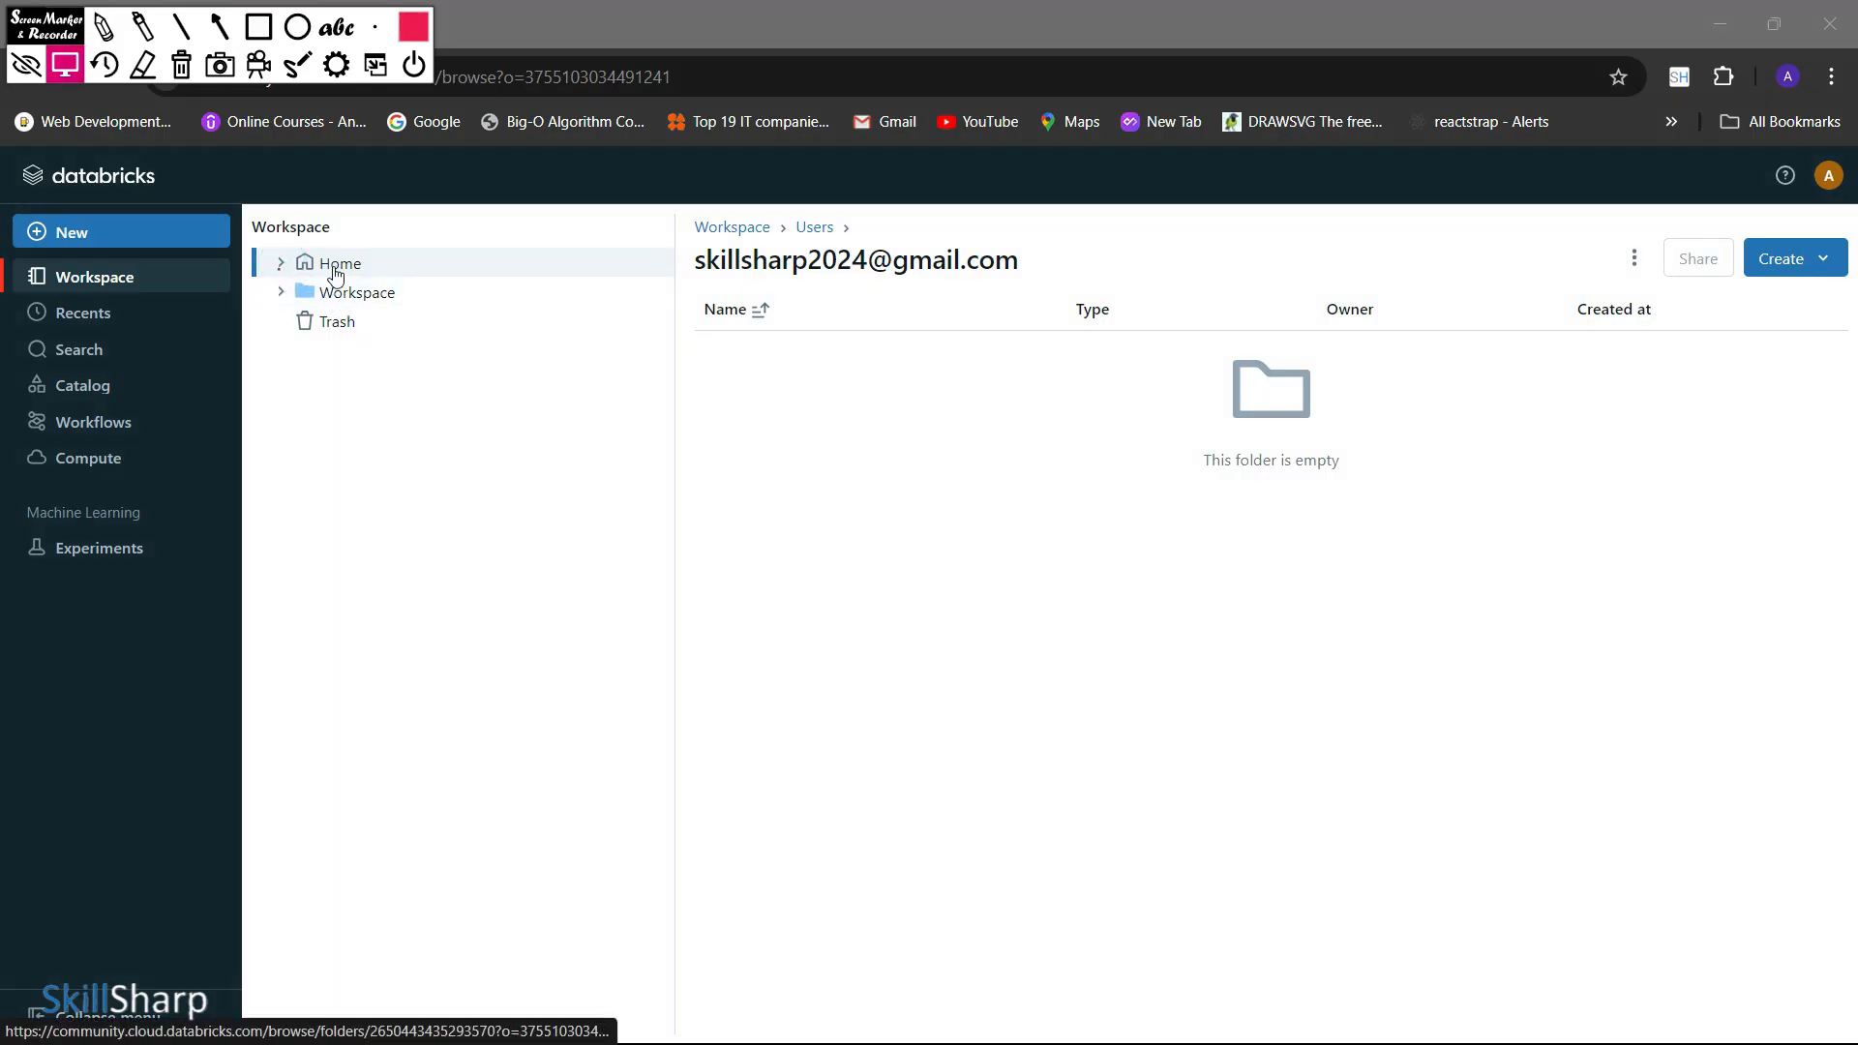
{"action": "left_click", "coordinate": [329, 267]}
{"action": "left_click", "coordinate": [283, 266]}
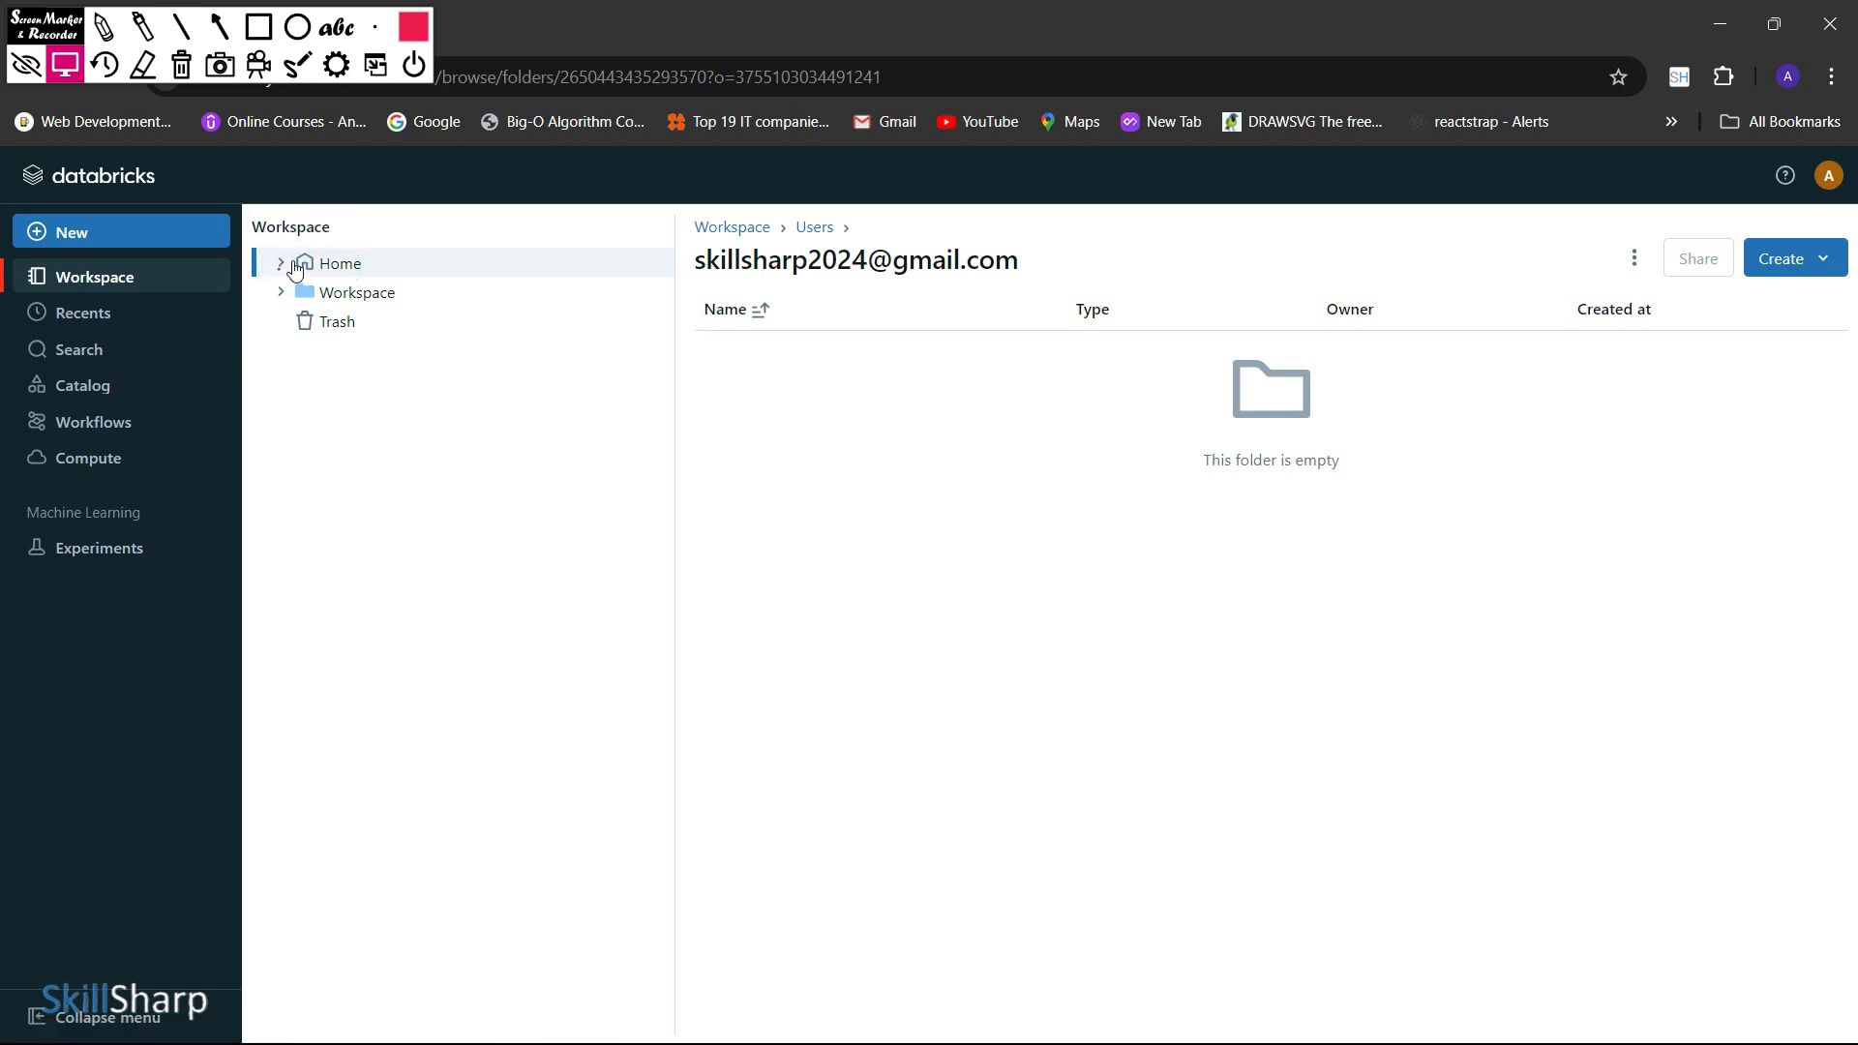
{"action": "left_click", "coordinate": [291, 296]}
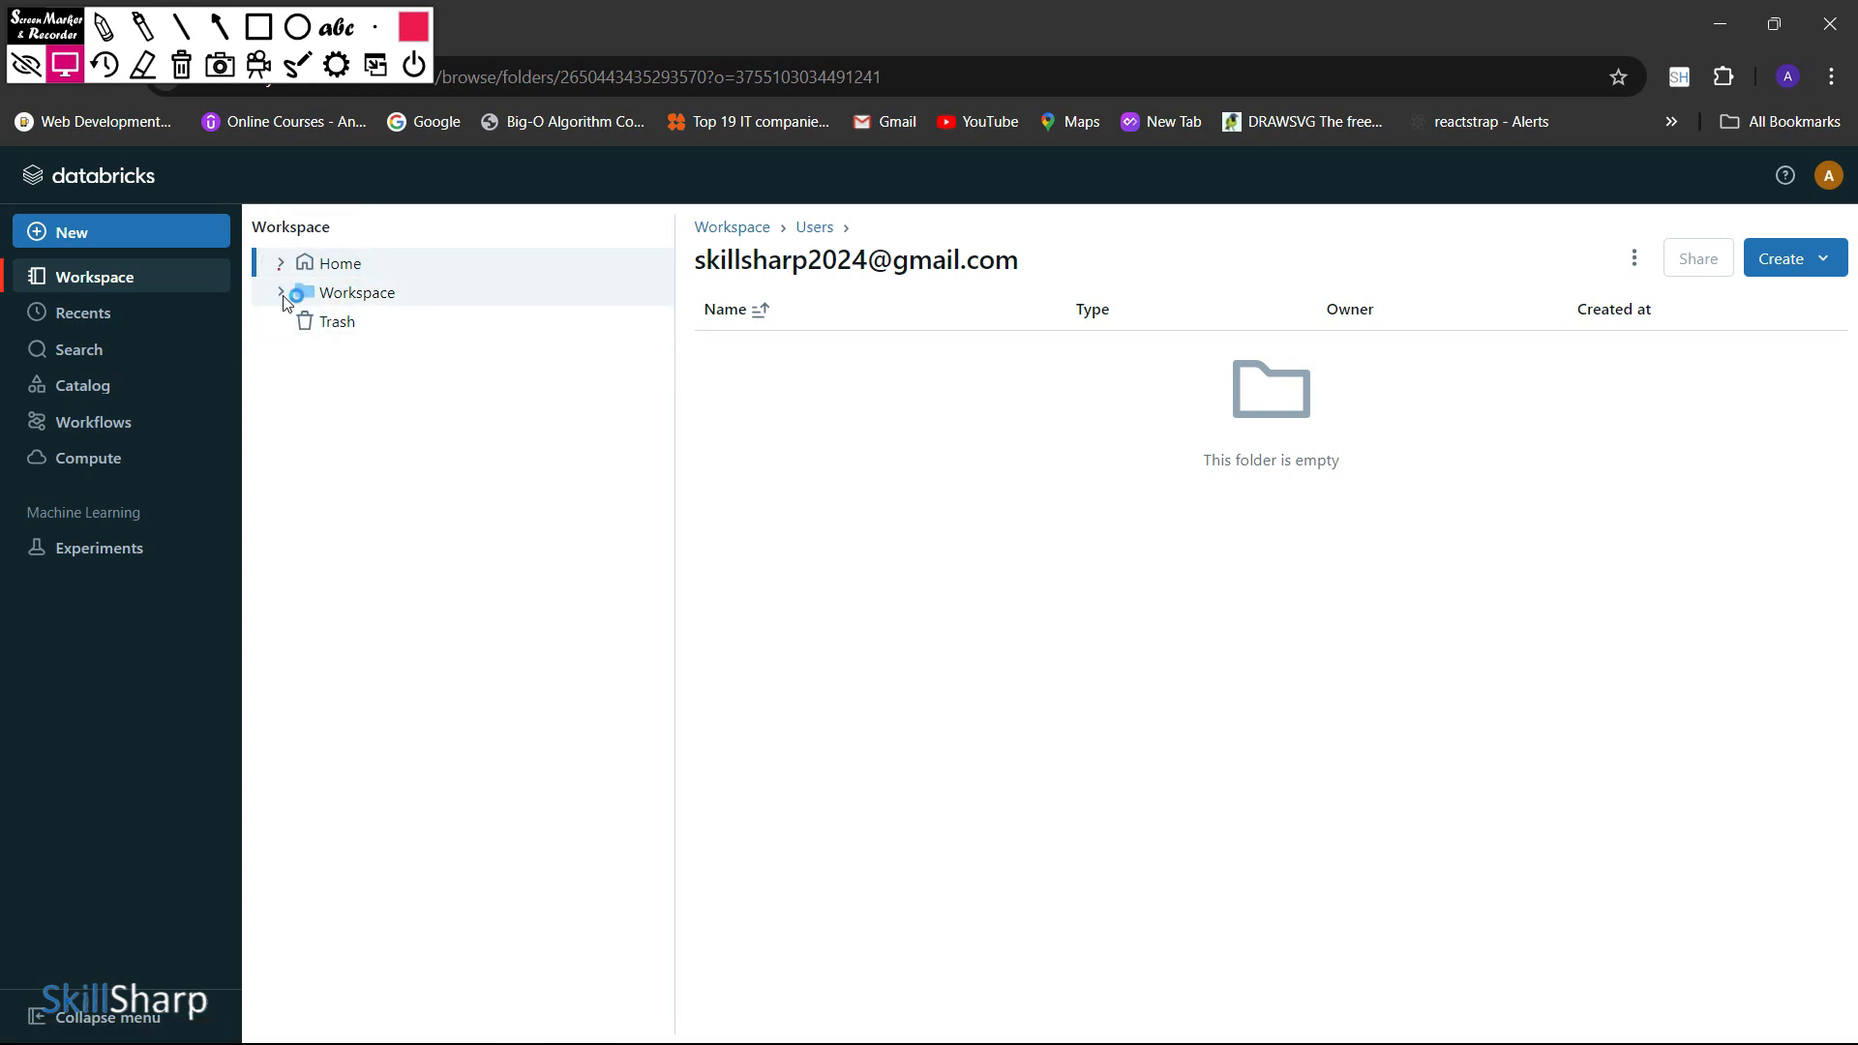
{"action": "left_click", "coordinate": [282, 296]}
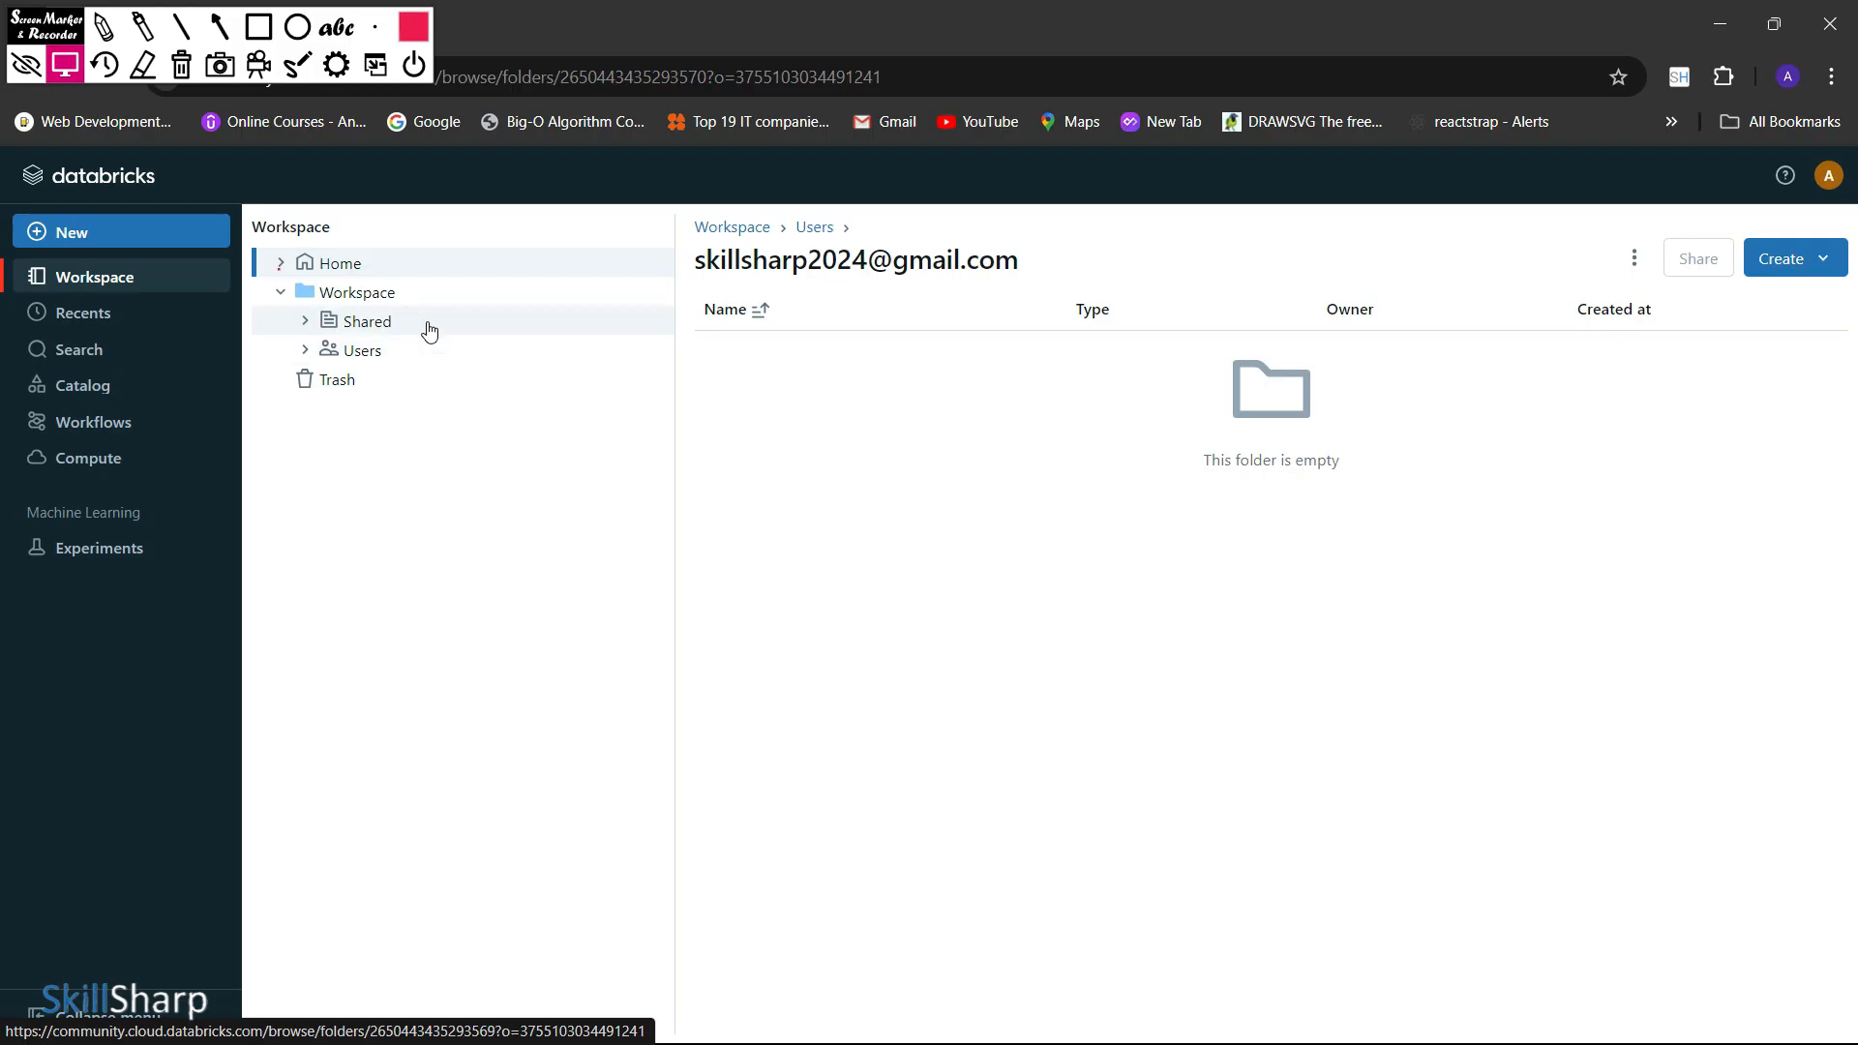
{"action": "left_click", "coordinate": [379, 359]}
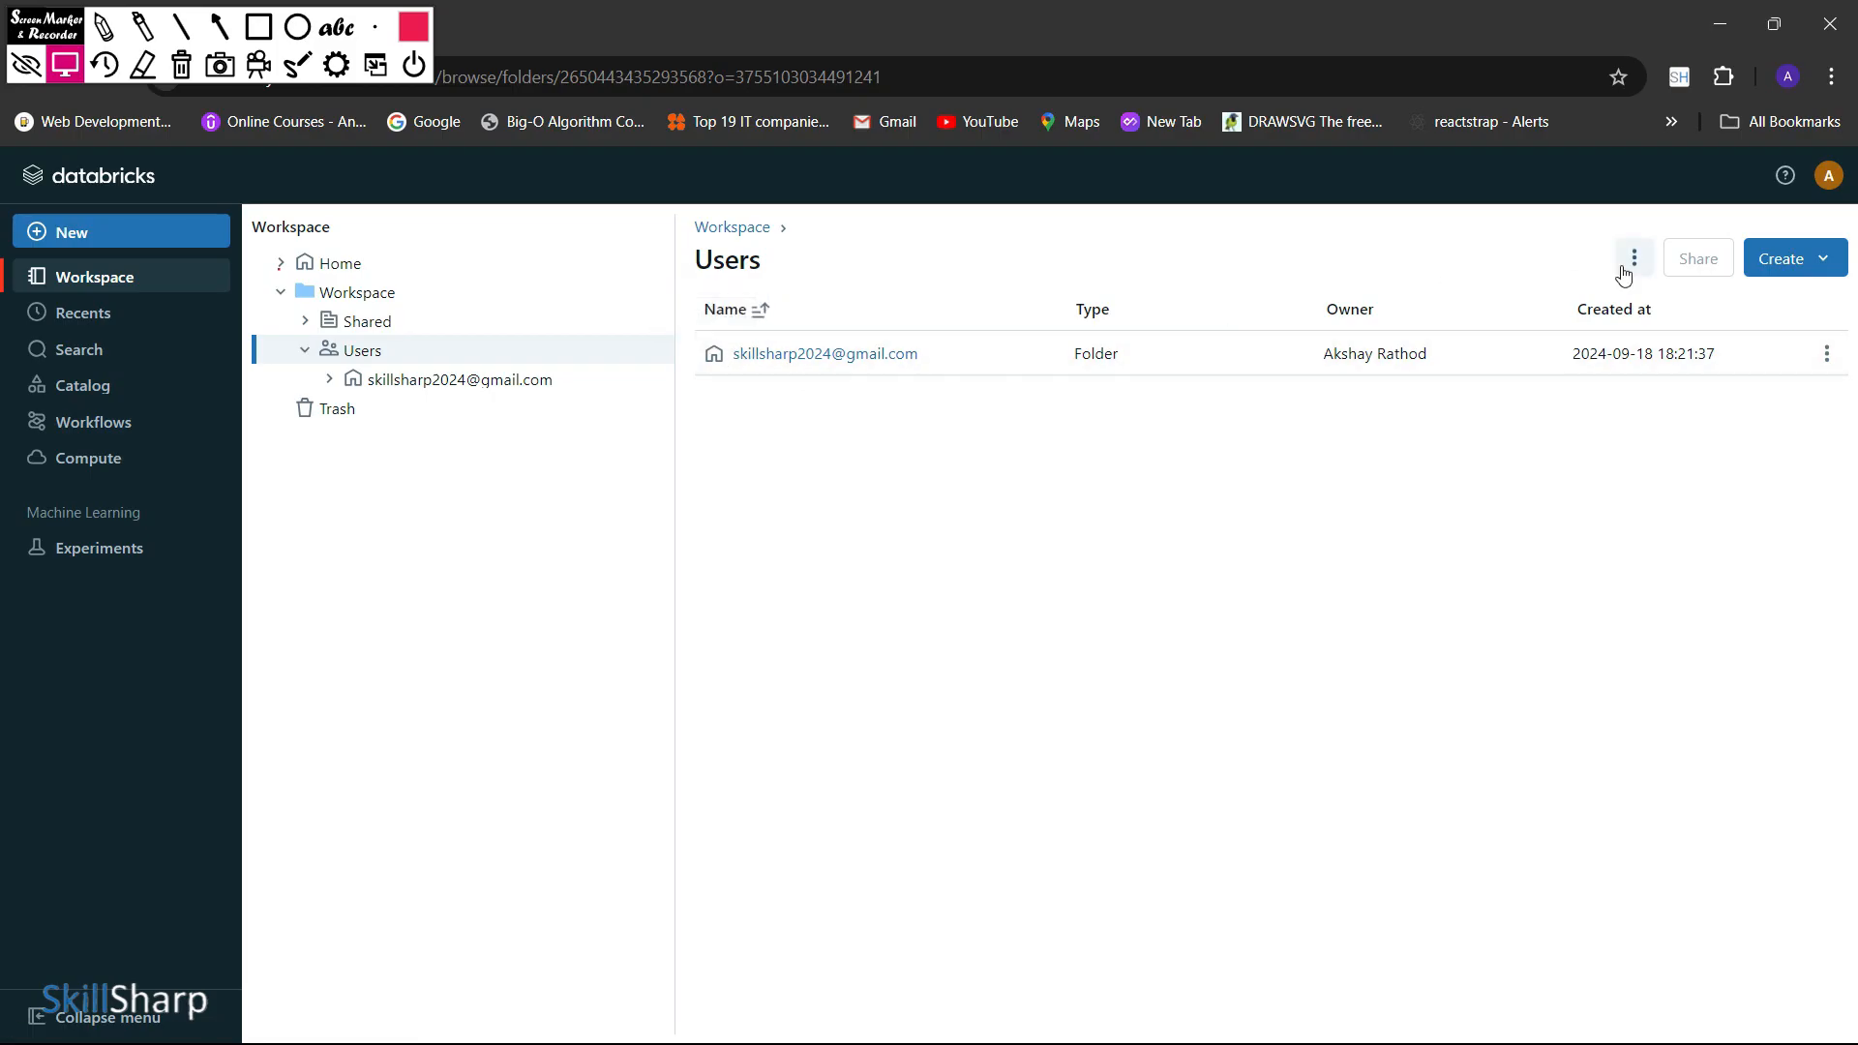
Create a folder named spark_app inside the account's personal folder under Users
{"action": "left_click", "coordinate": [334, 381]}
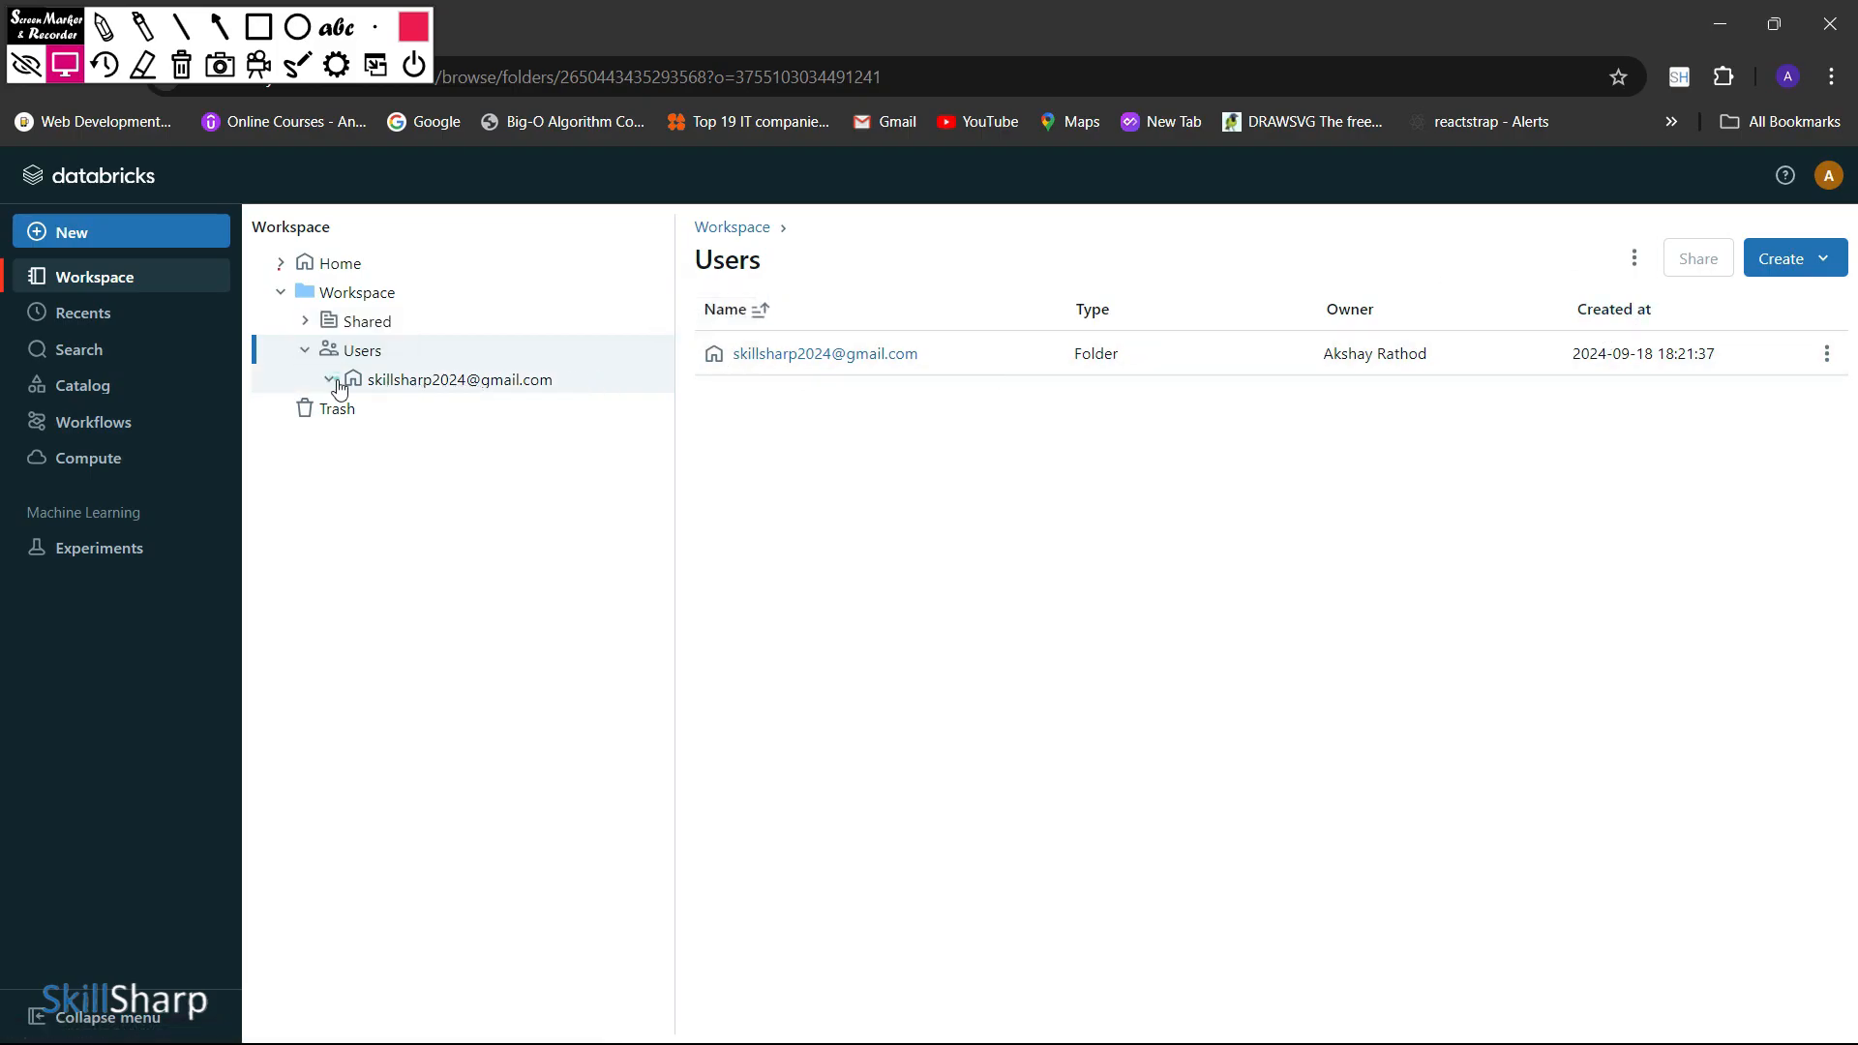
{"action": "right_click", "coordinate": [459, 380]}
{"action": "mouse_move", "coordinate": [604, 457]}
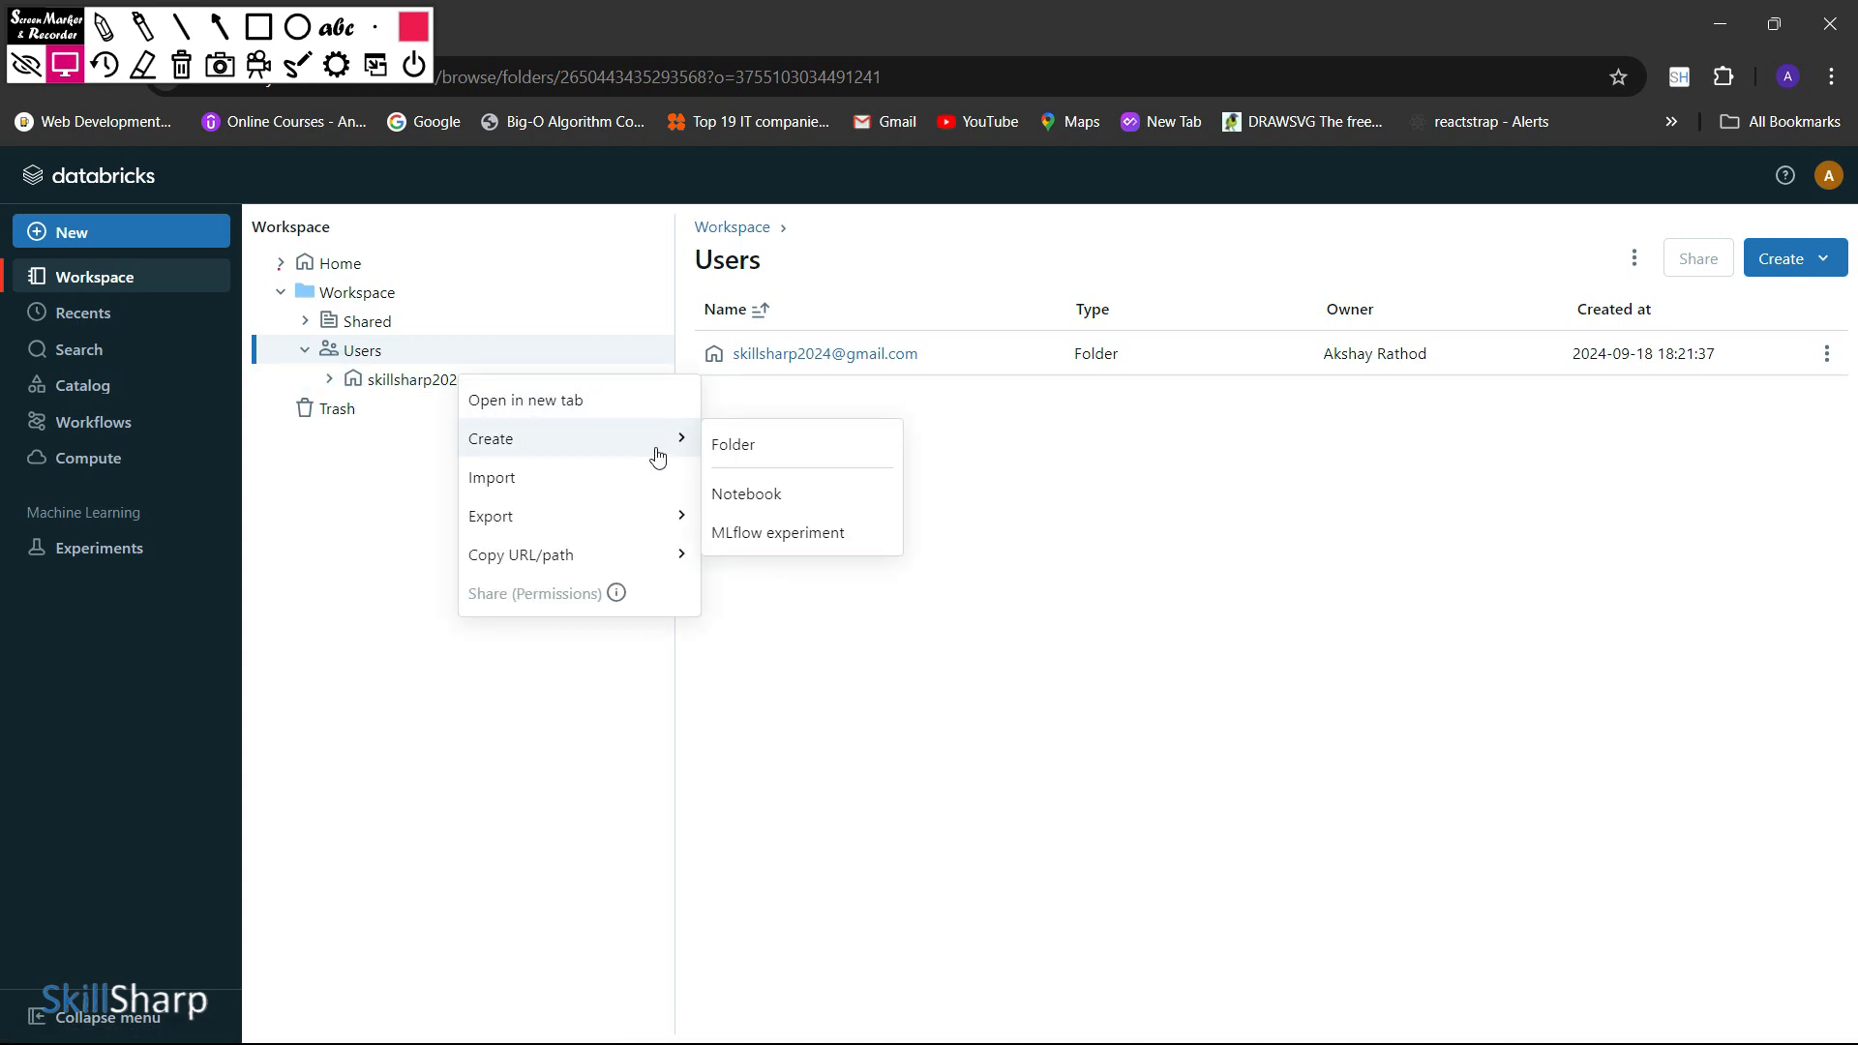
{"action": "left_click", "coordinate": [755, 448]}
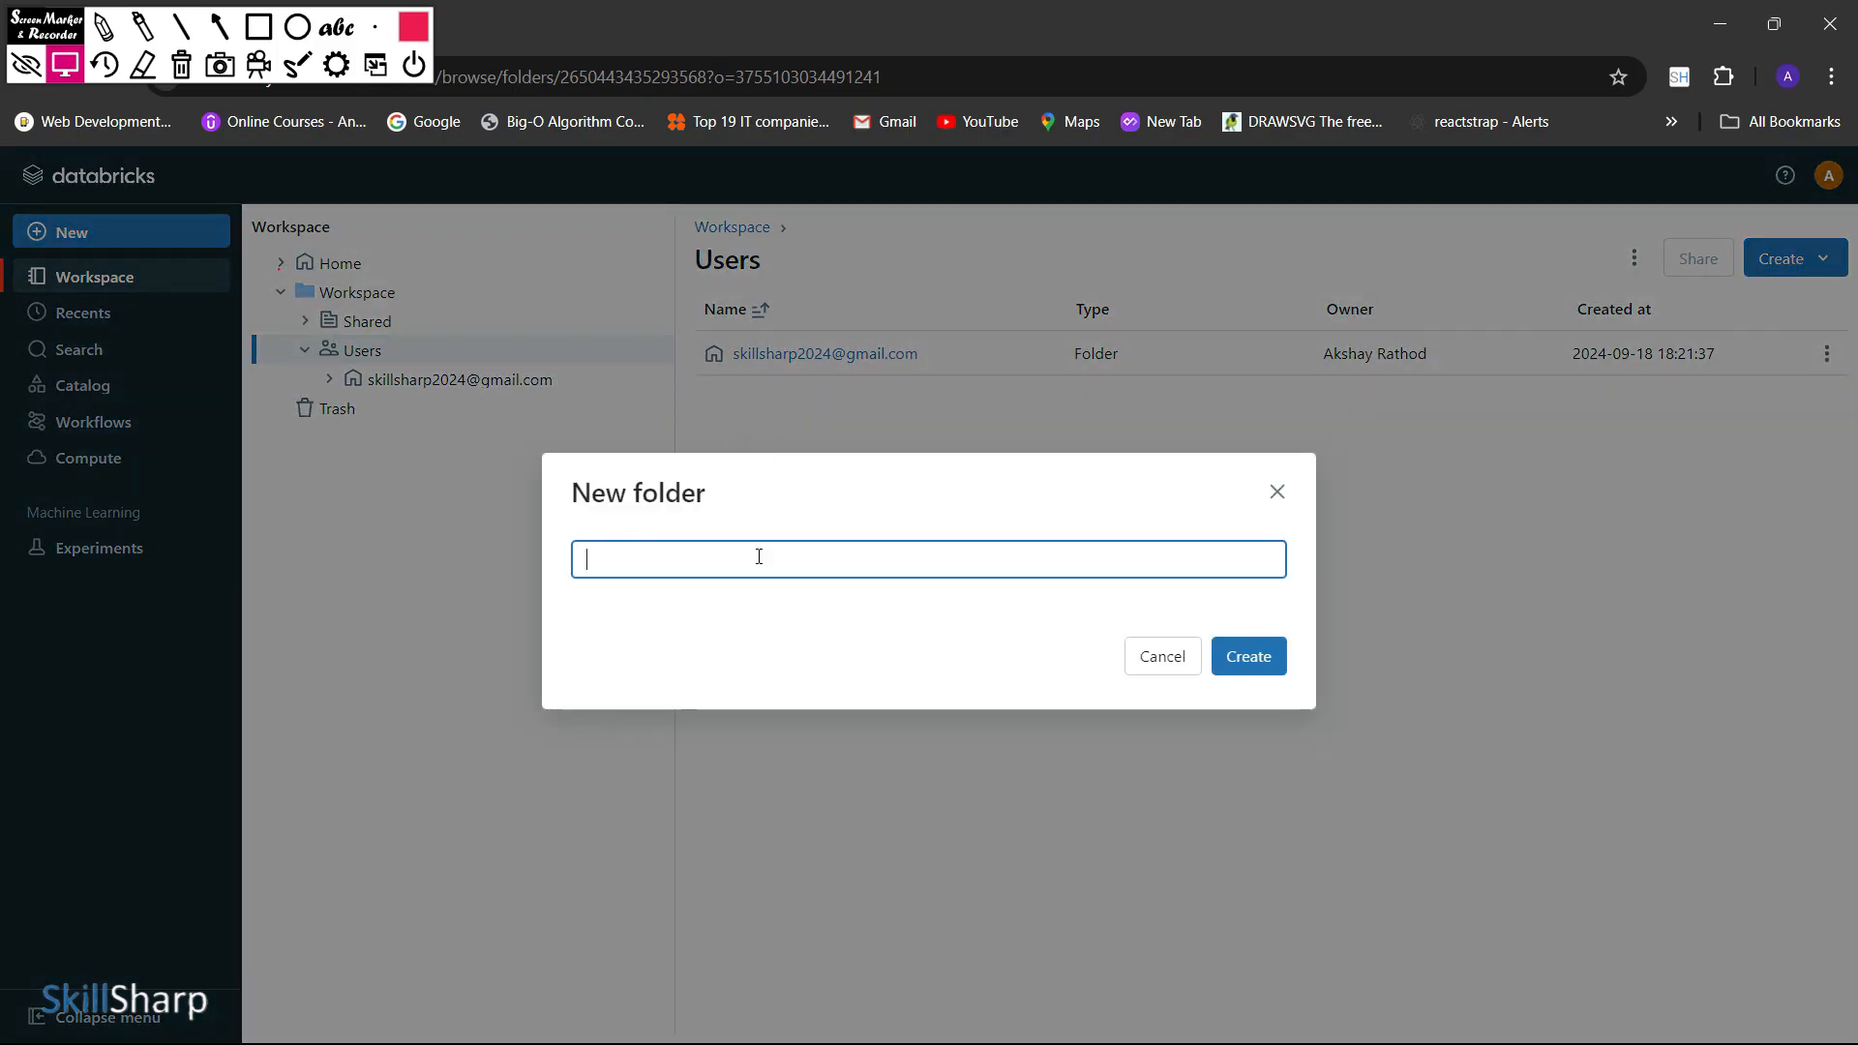
{"action": "type", "text": "spark_app"}
{"action": "left_click", "coordinate": [1247, 656]}
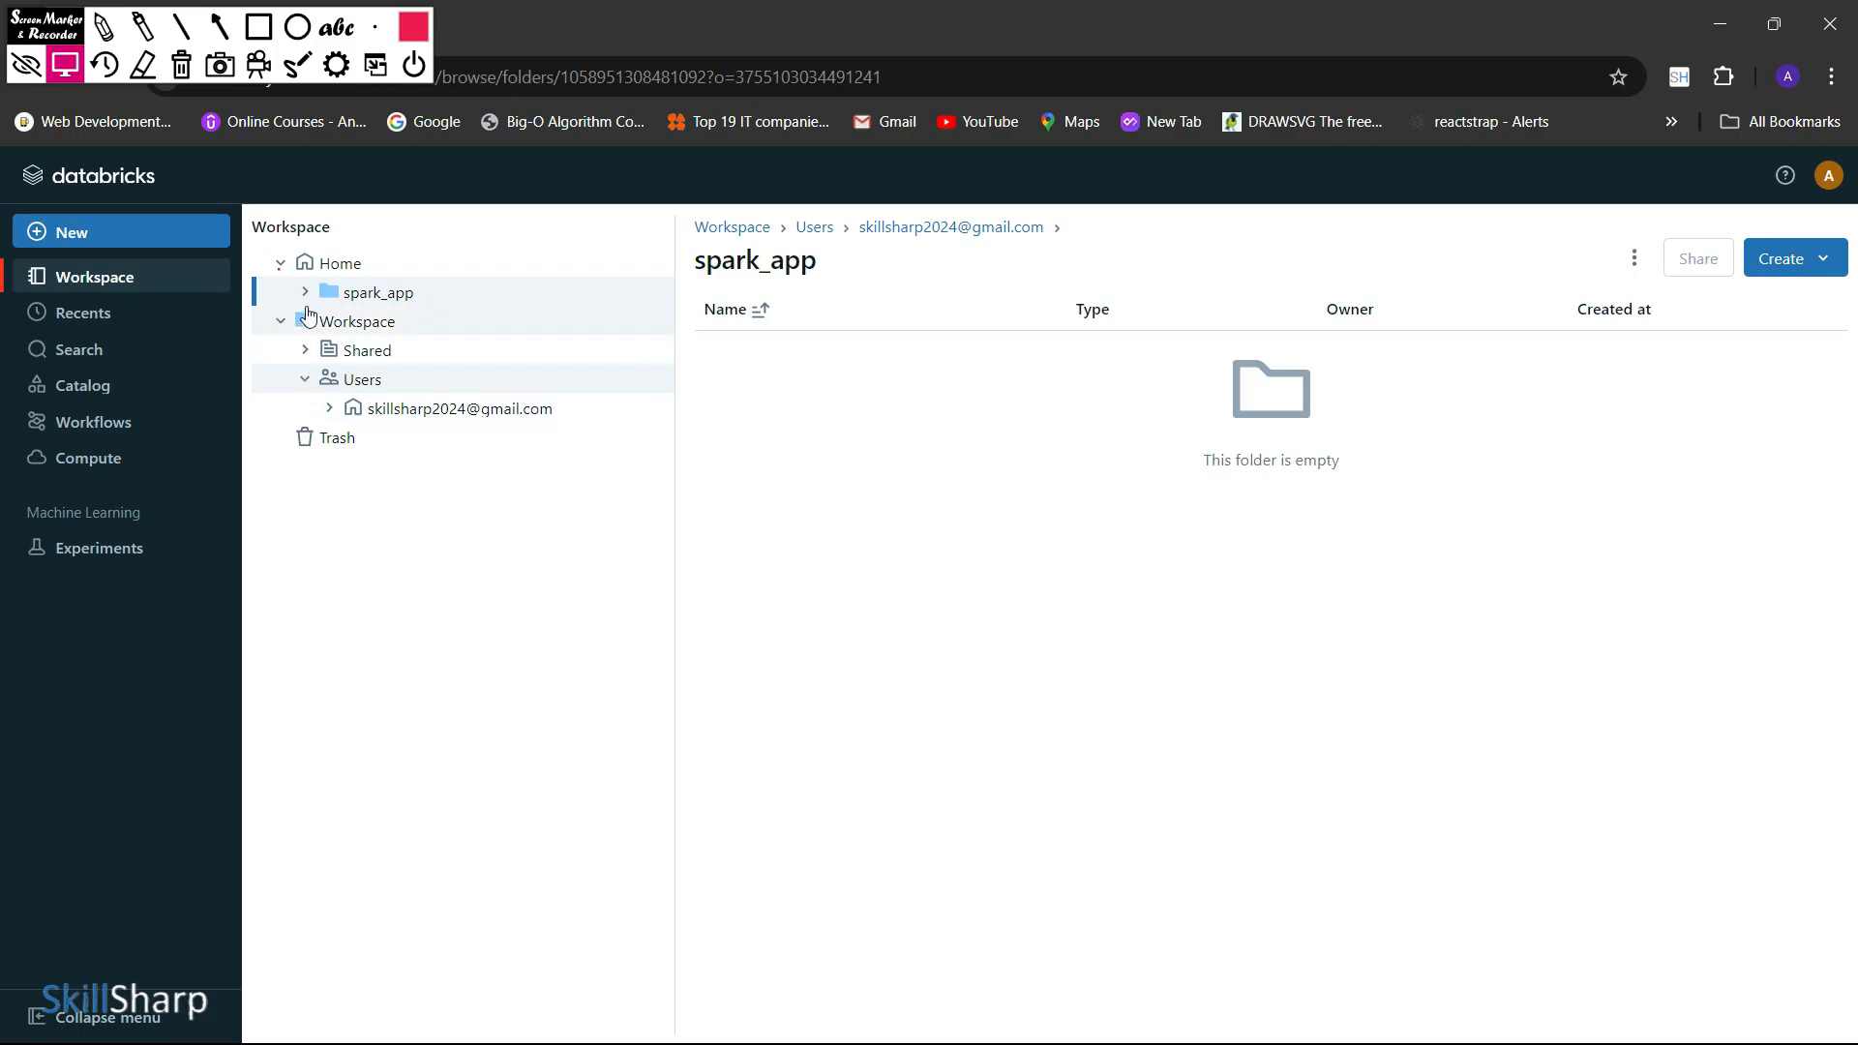
Create a folder named spark directly under the Workspace root folder
{"action": "left_click", "coordinate": [281, 263]}
{"action": "left_click", "coordinate": [281, 263]}
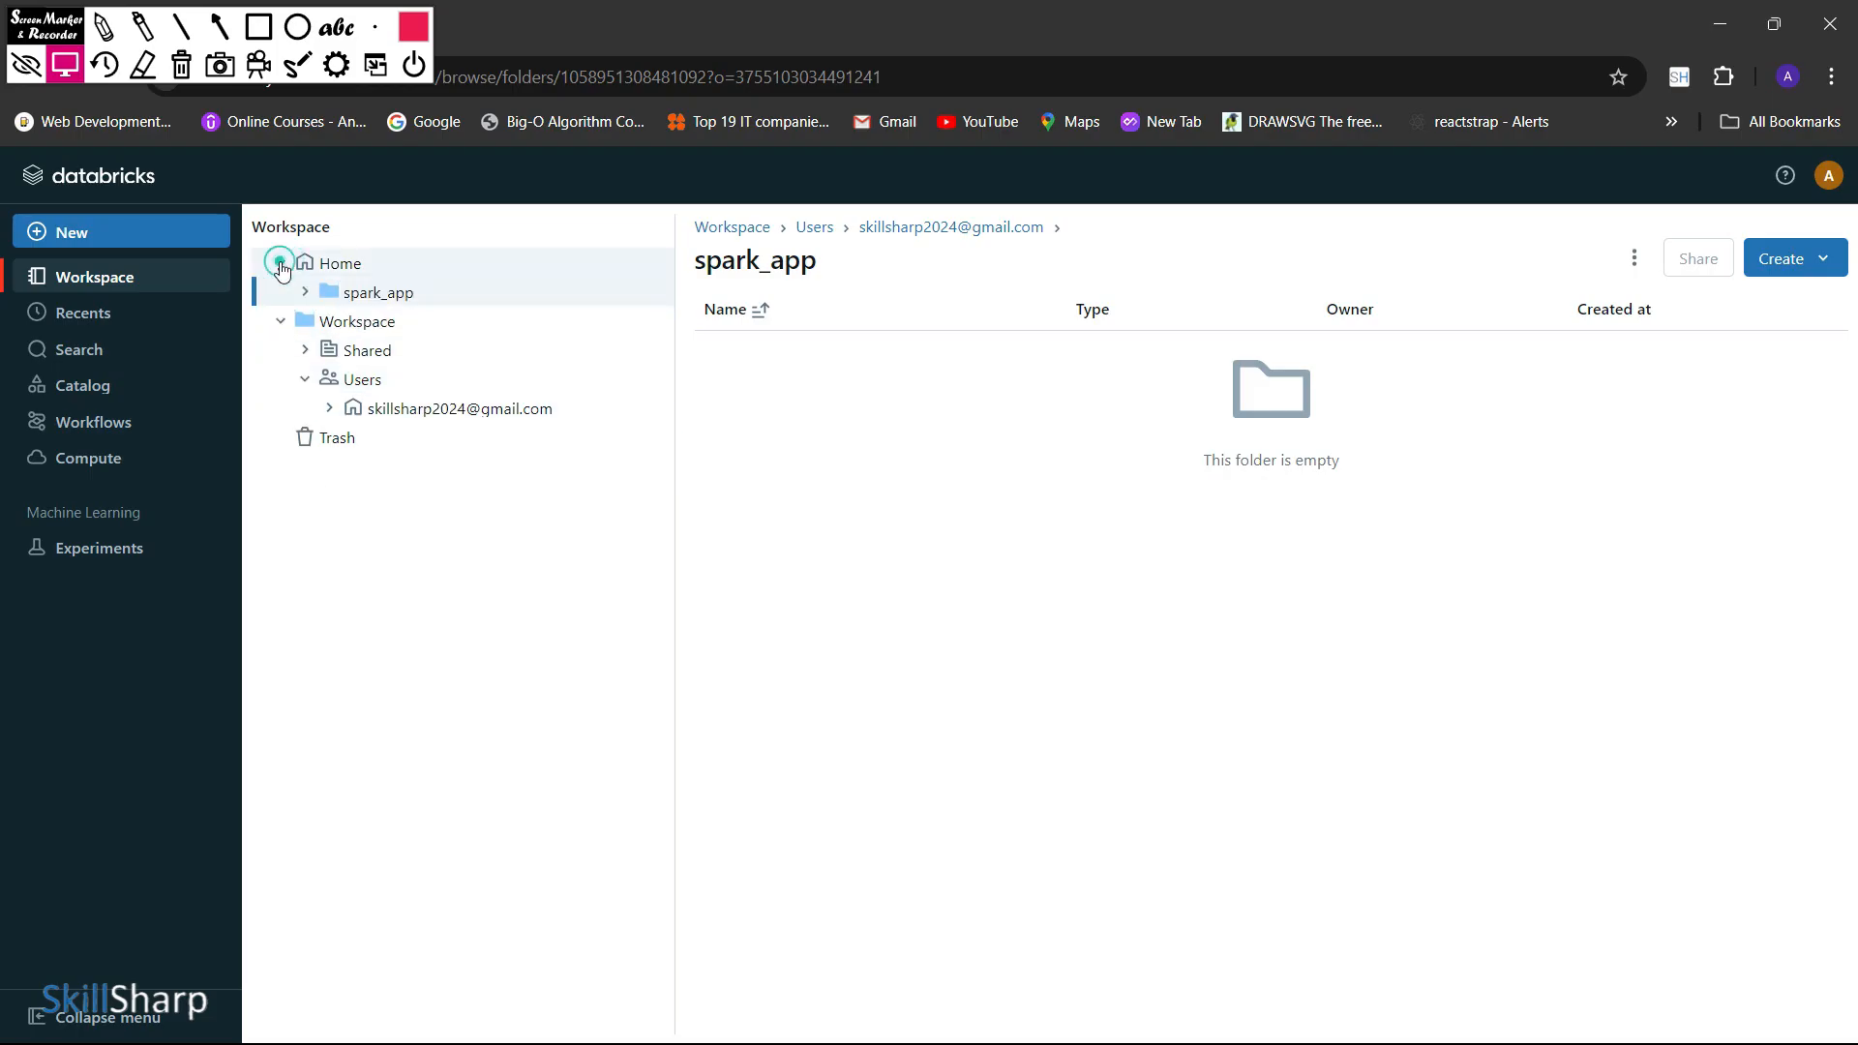
{"action": "right_click", "coordinate": [402, 335]}
{"action": "mouse_move", "coordinate": [593, 394]}
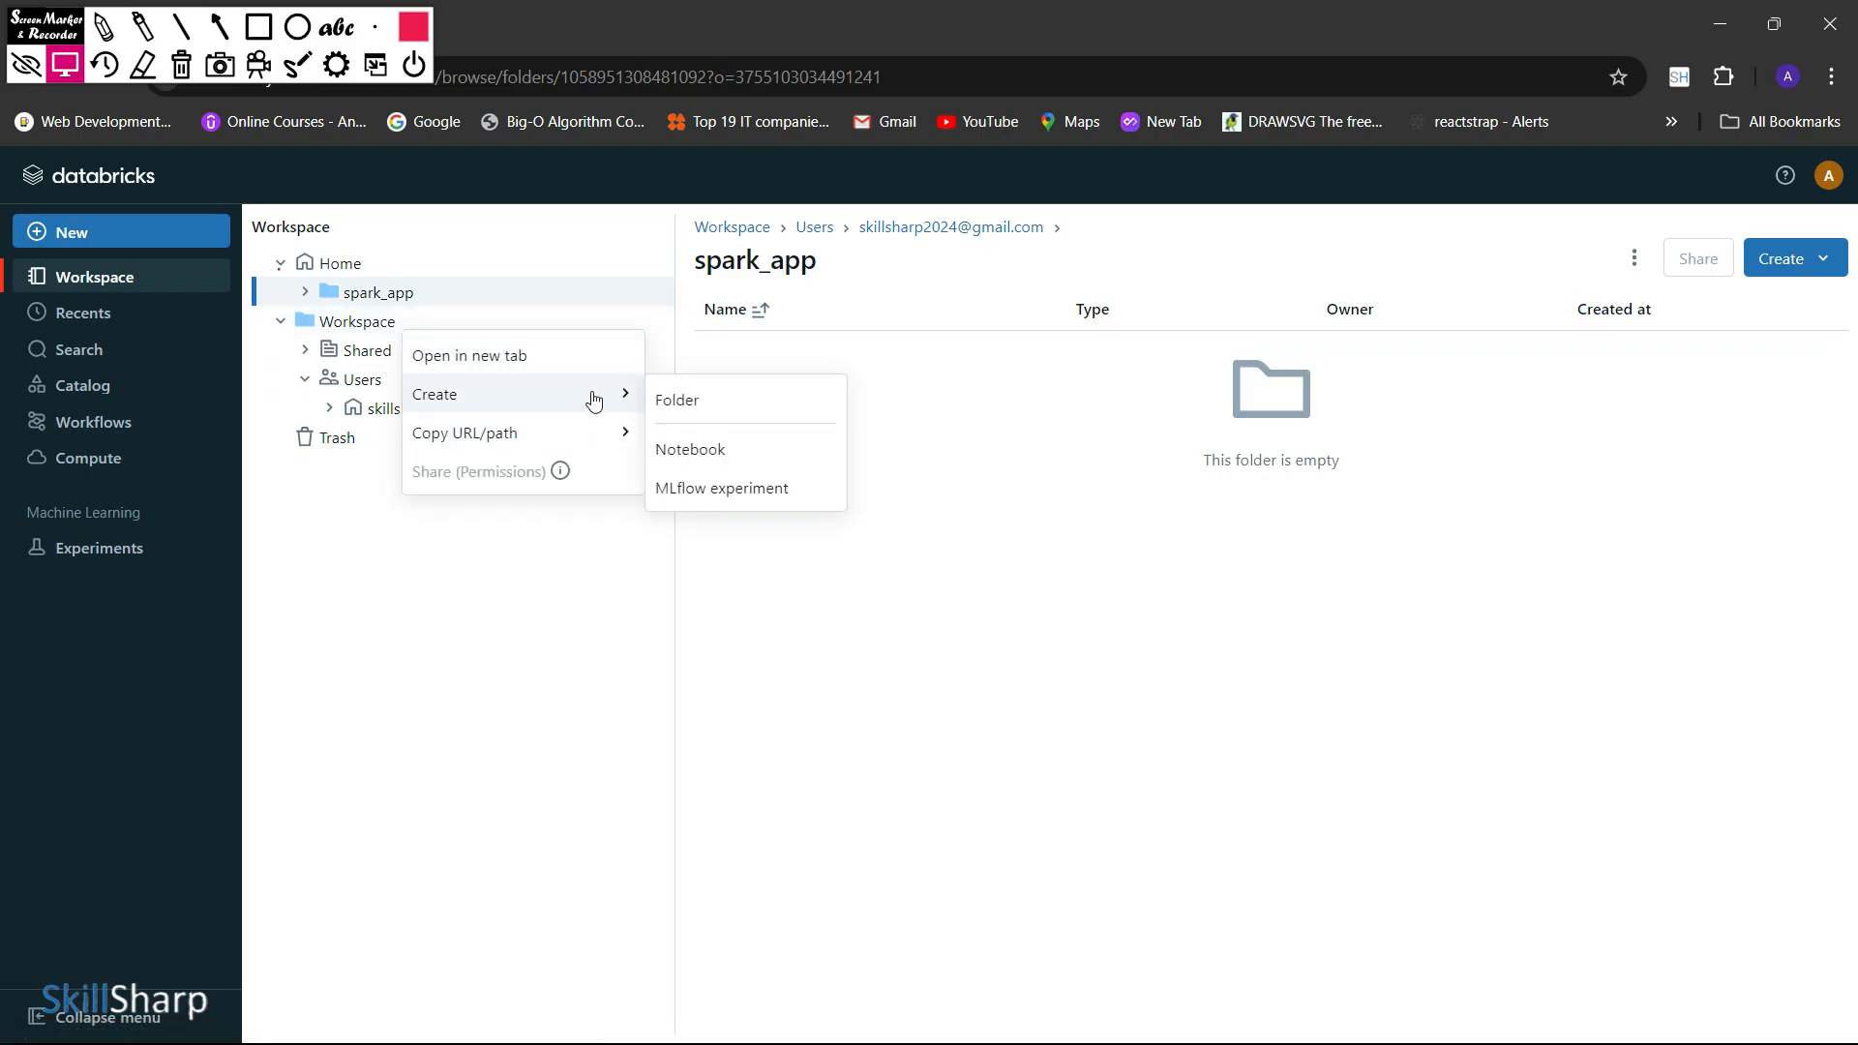
{"action": "left_click", "coordinate": [754, 417]}
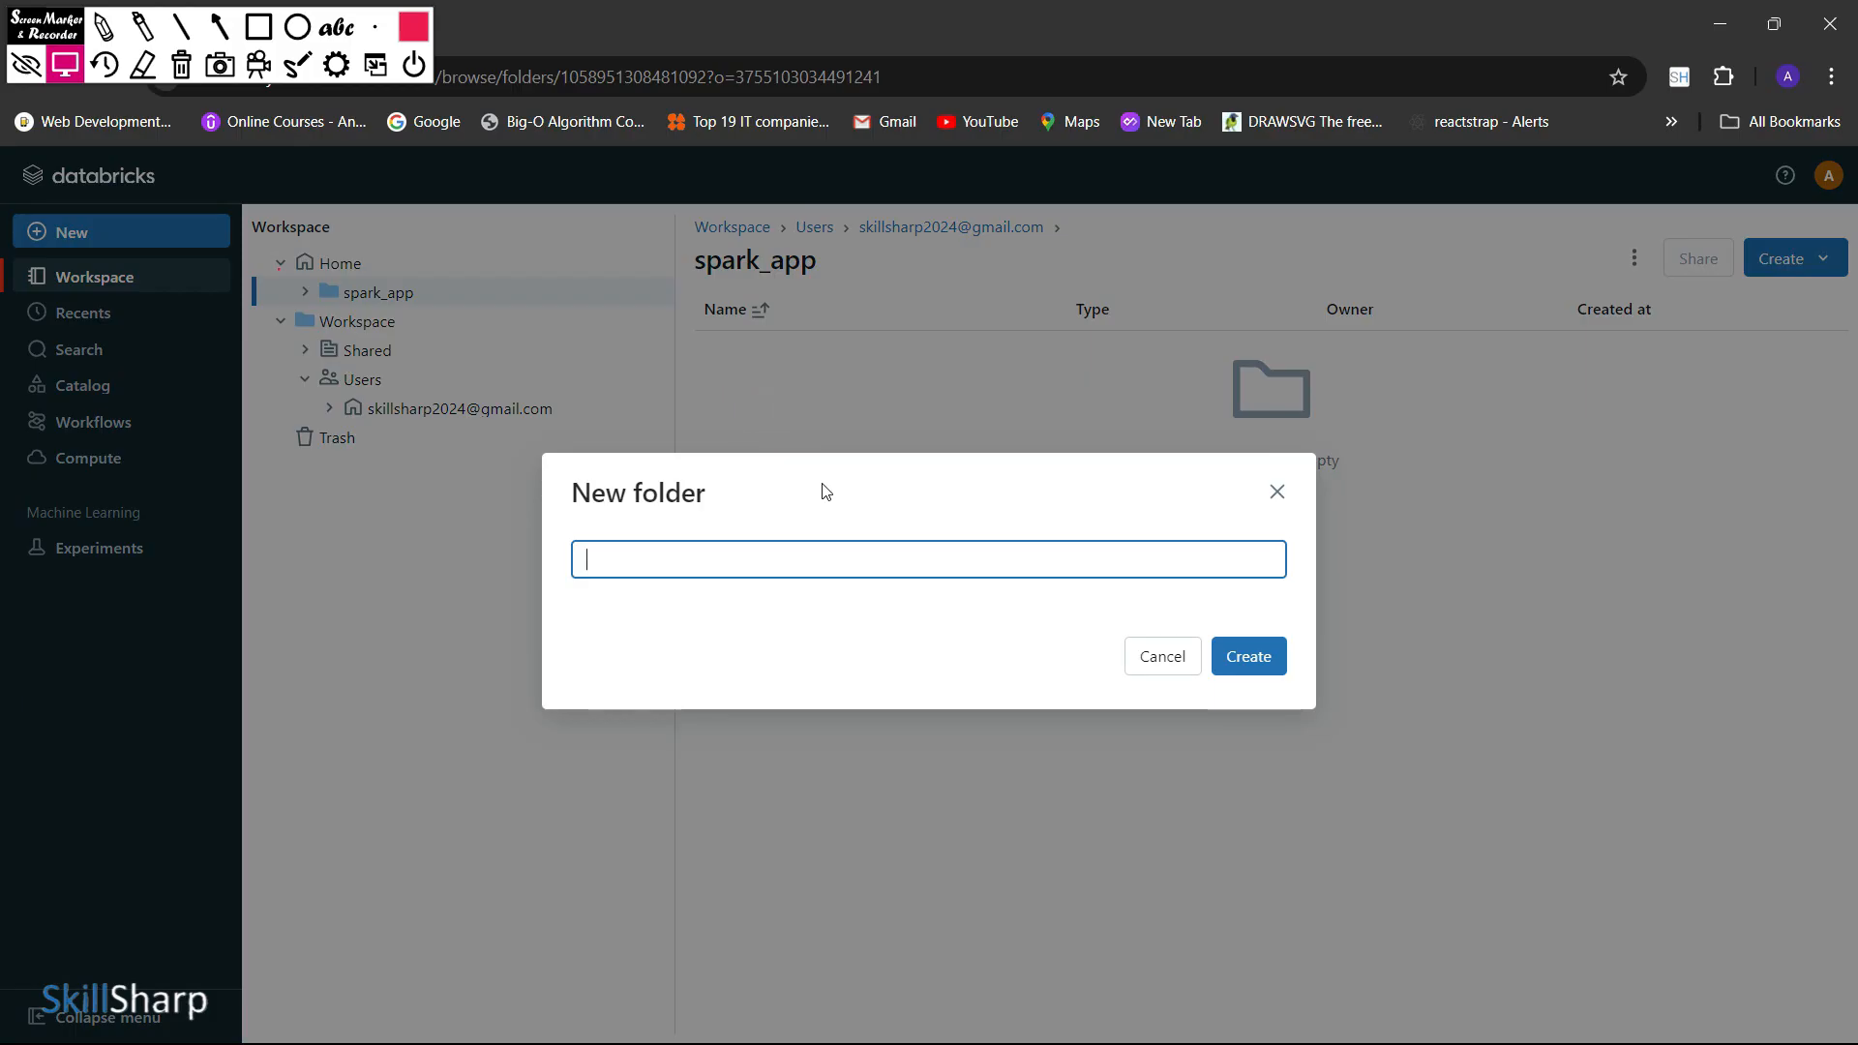
{"action": "type", "text": "spark"}
{"action": "key", "text": "Return"}
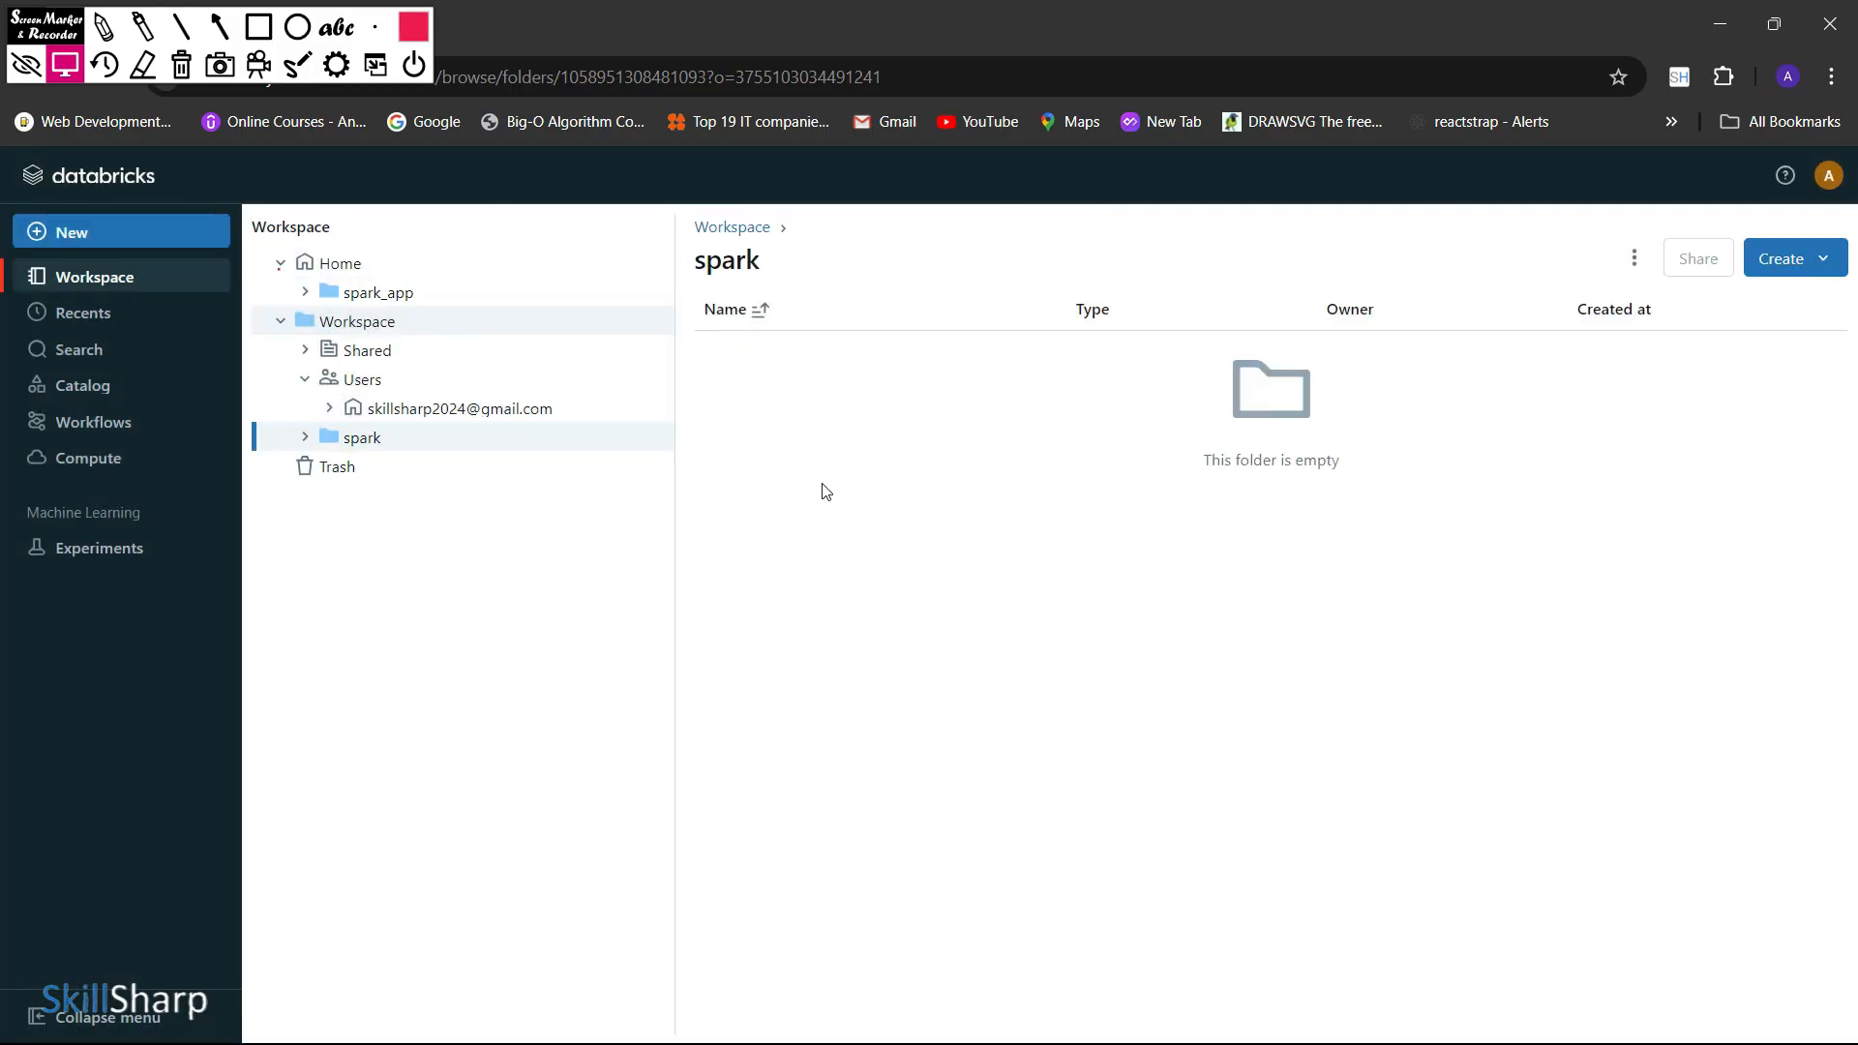
Create a new notebook inside the spark folder
{"action": "left_click", "coordinate": [402, 440]}
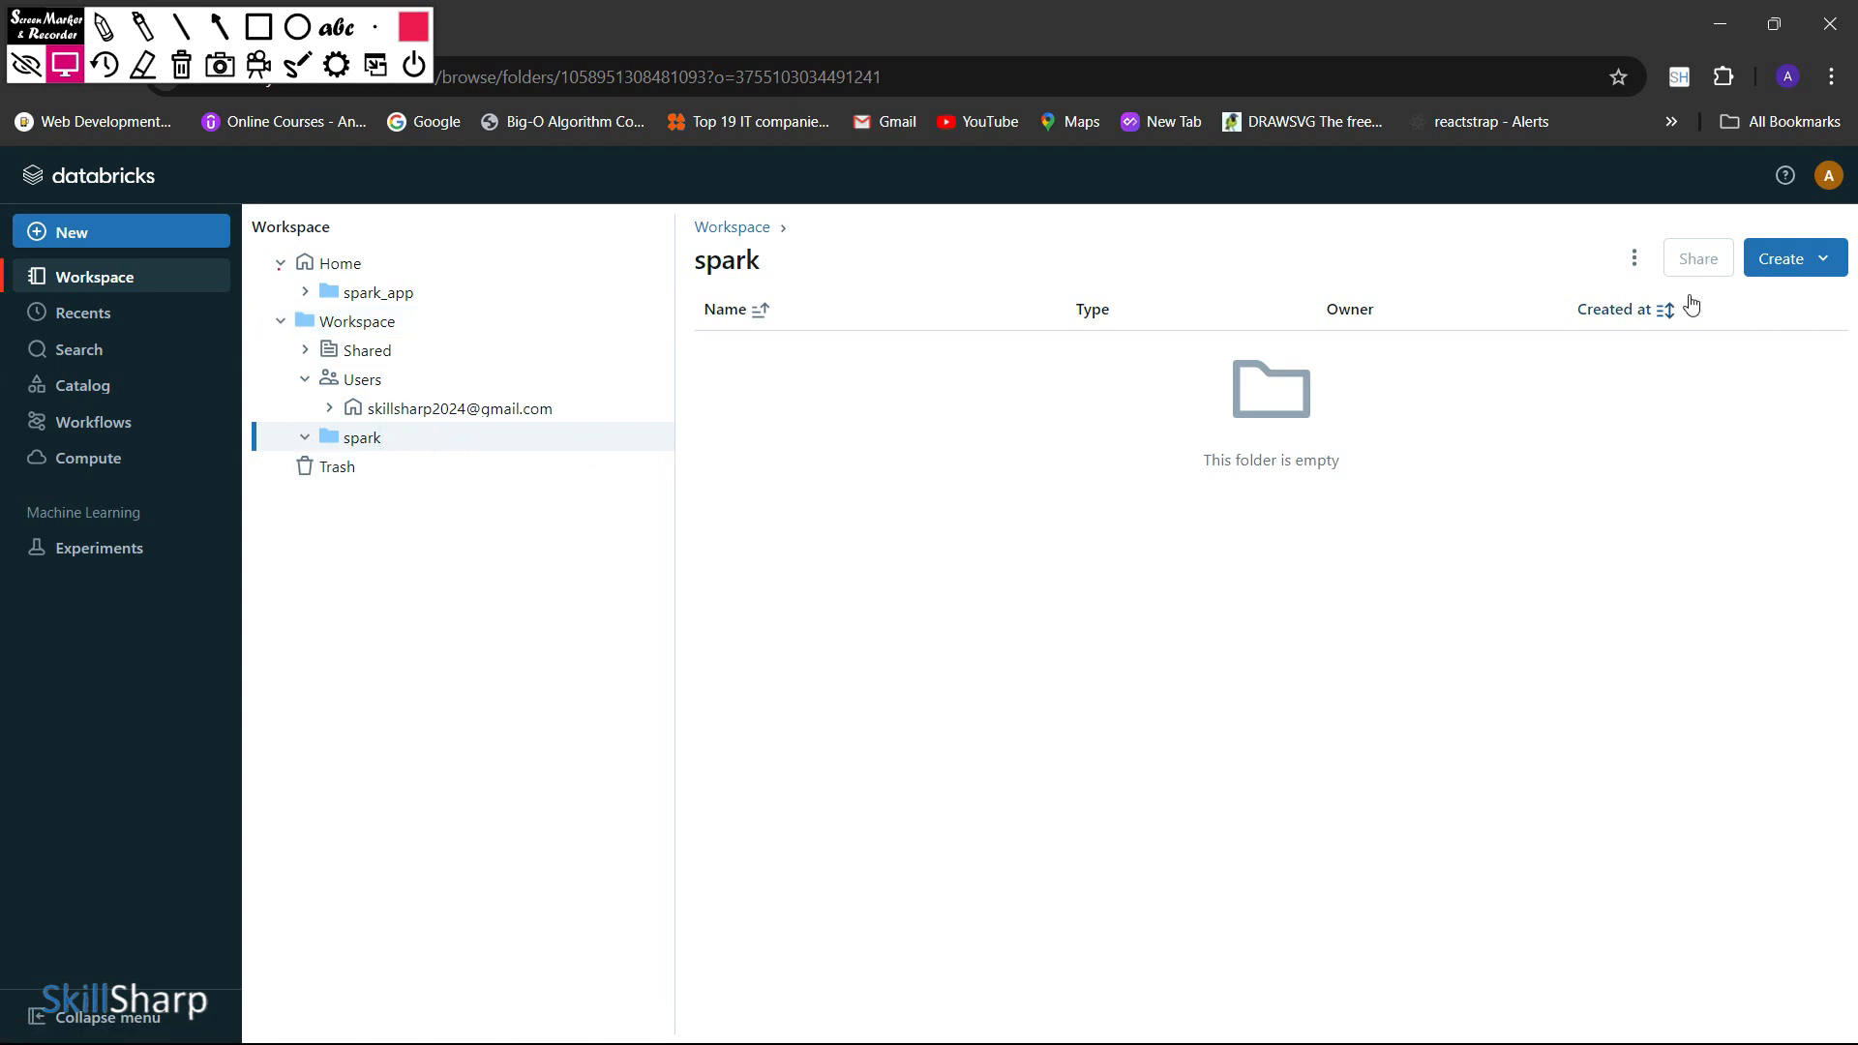
{"action": "left_click", "coordinate": [1822, 263]}
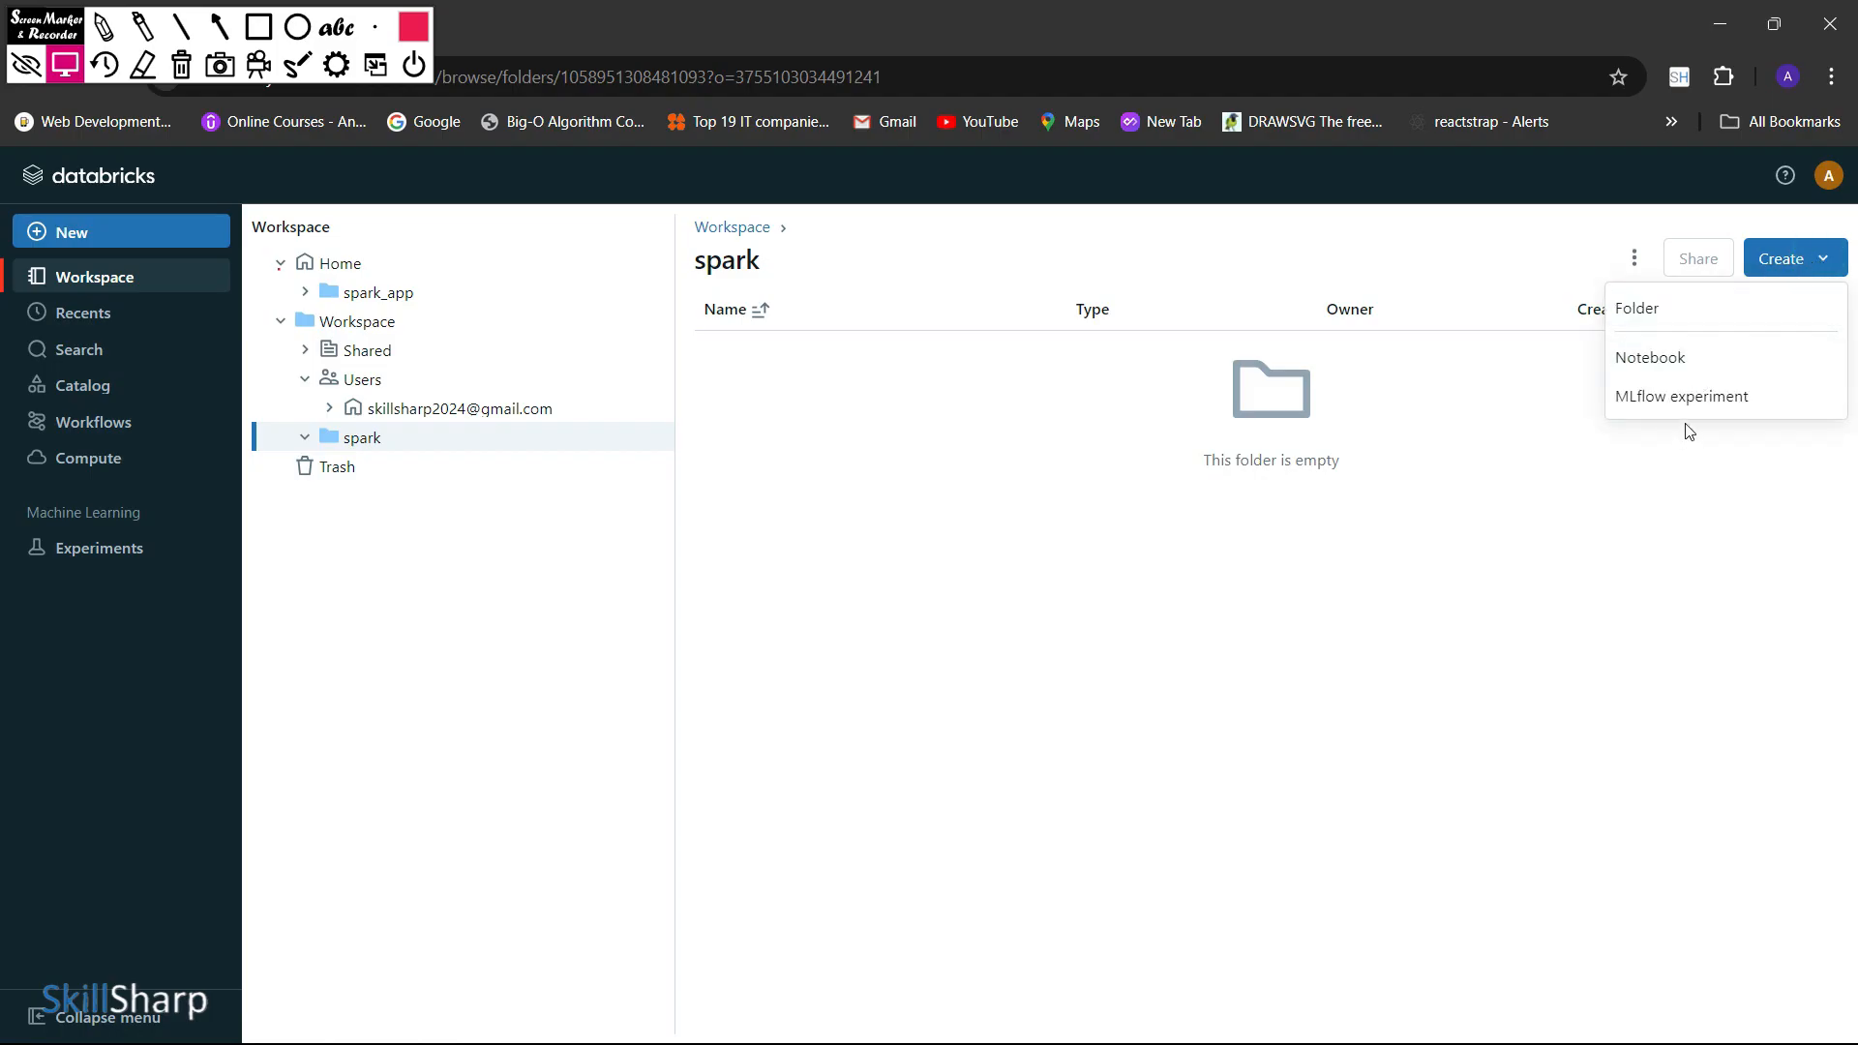
{"action": "left_click", "coordinate": [1688, 362]}
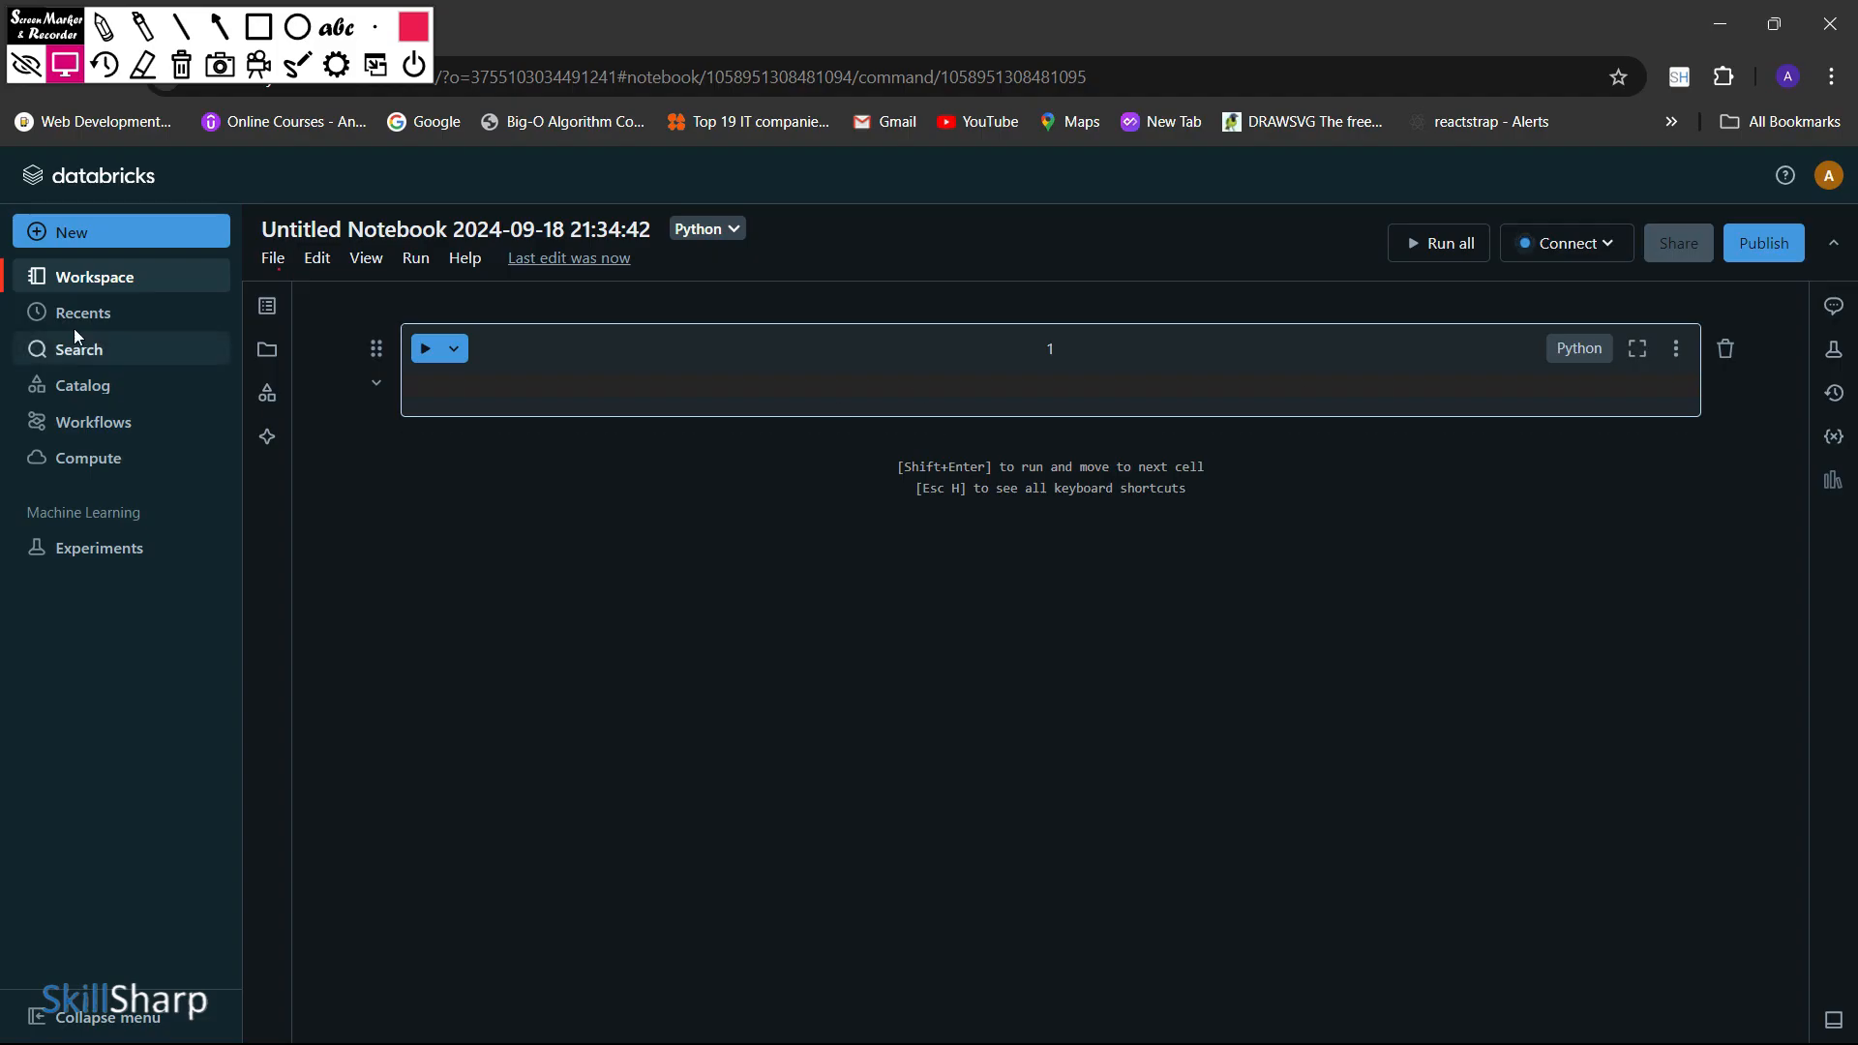
View the compute attachment options for the new notebook, then dismiss them without attaching a resource
{"action": "left_click", "coordinate": [510, 377]}
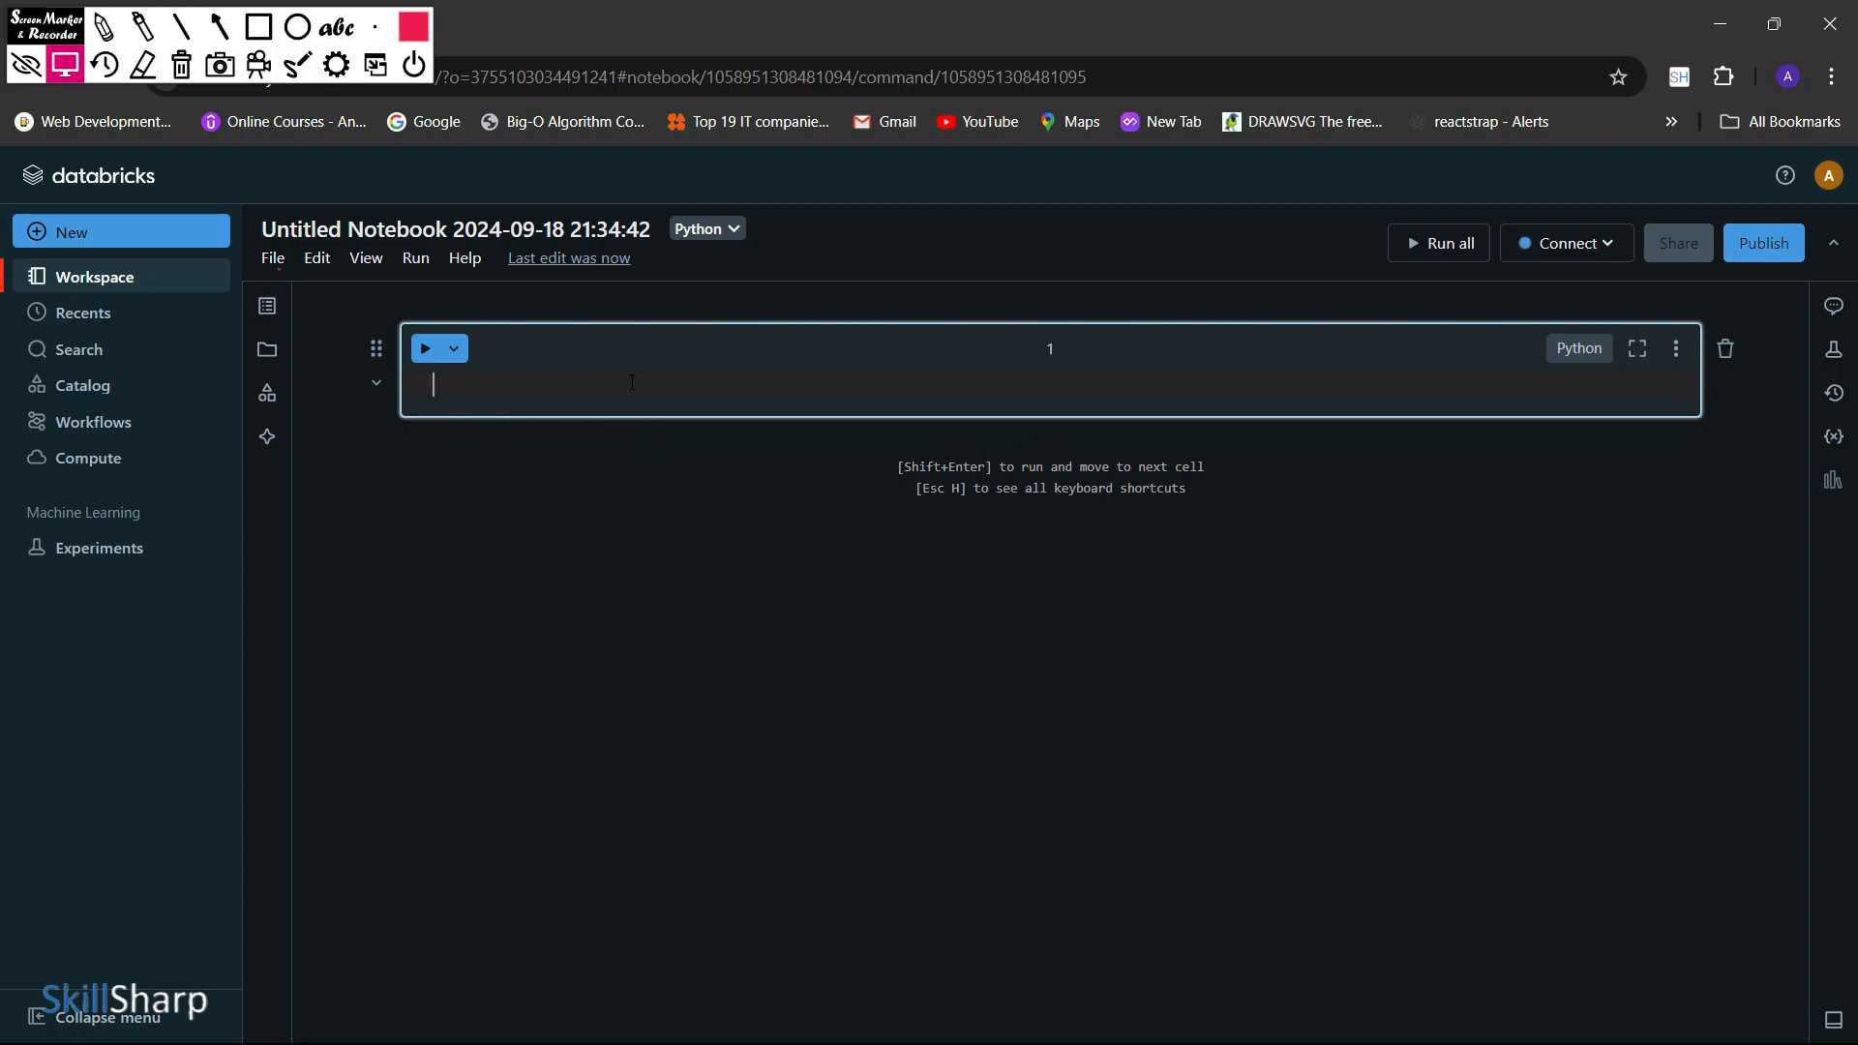
{"action": "left_click", "coordinate": [1580, 245]}
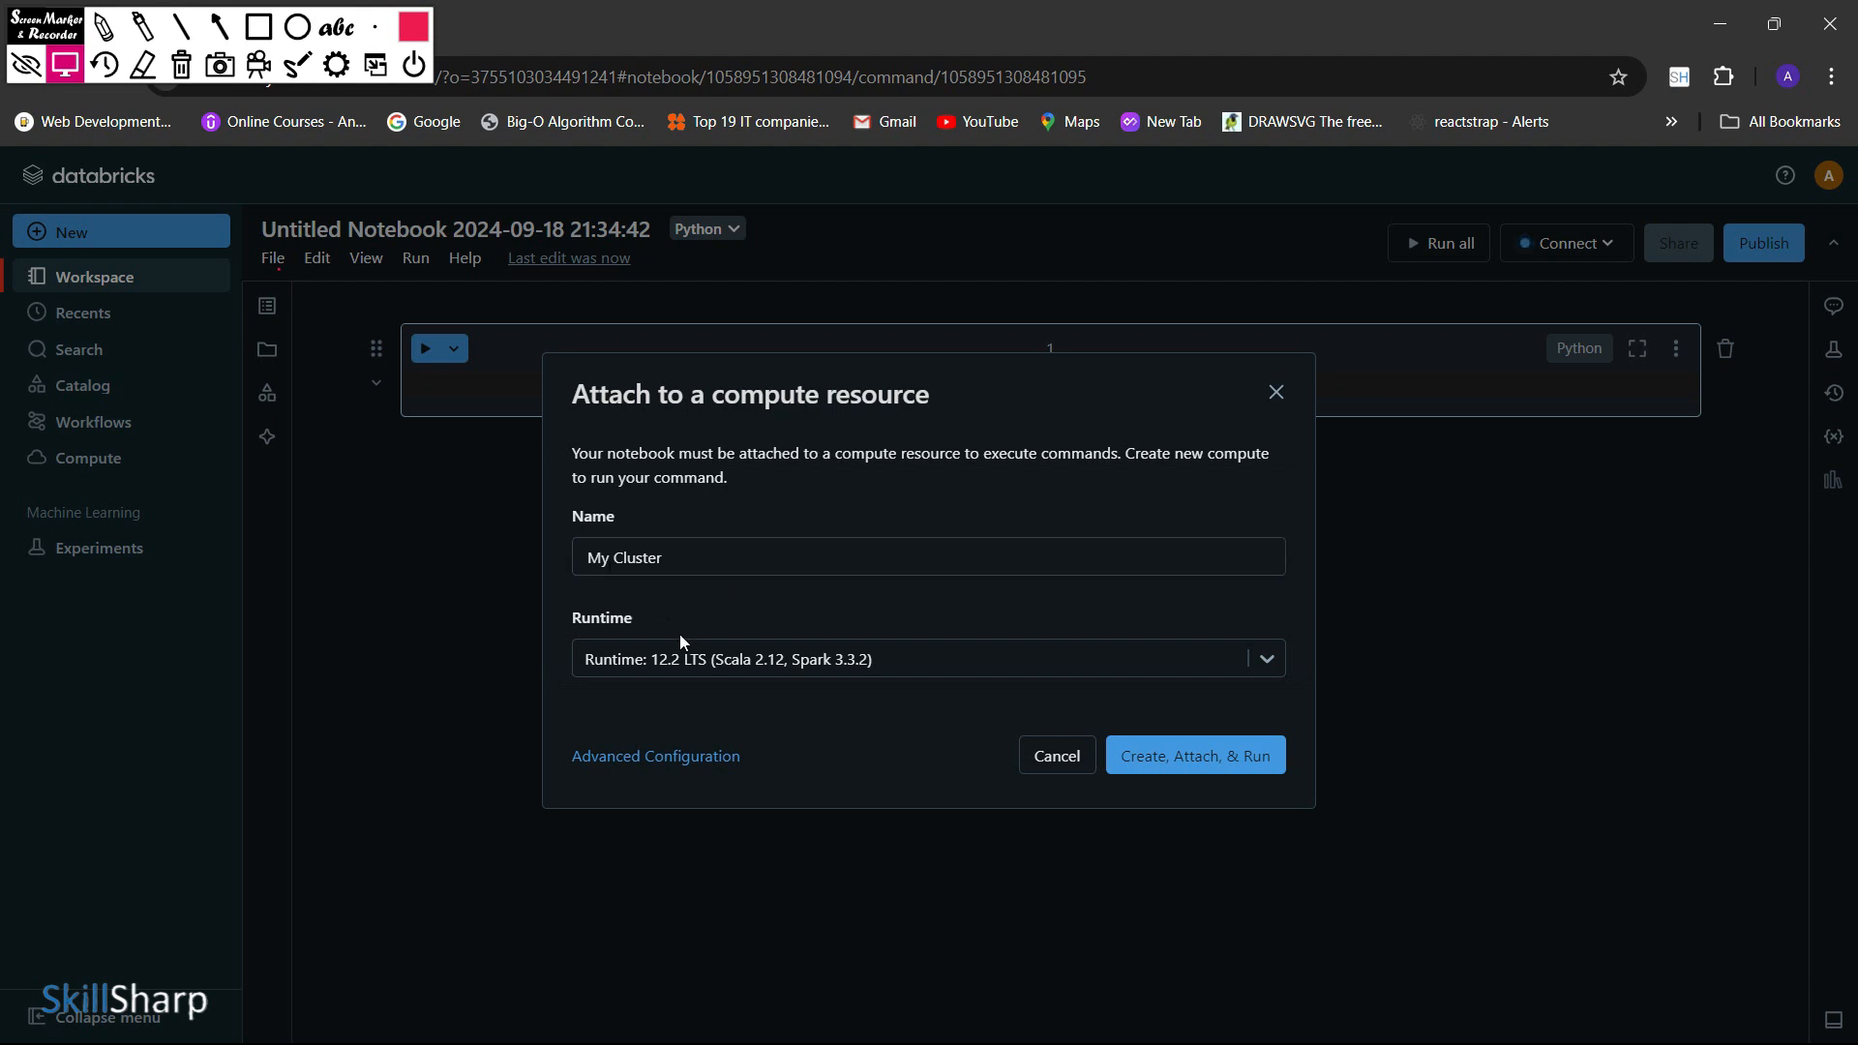
{"action": "left_click", "coordinate": [1264, 399]}
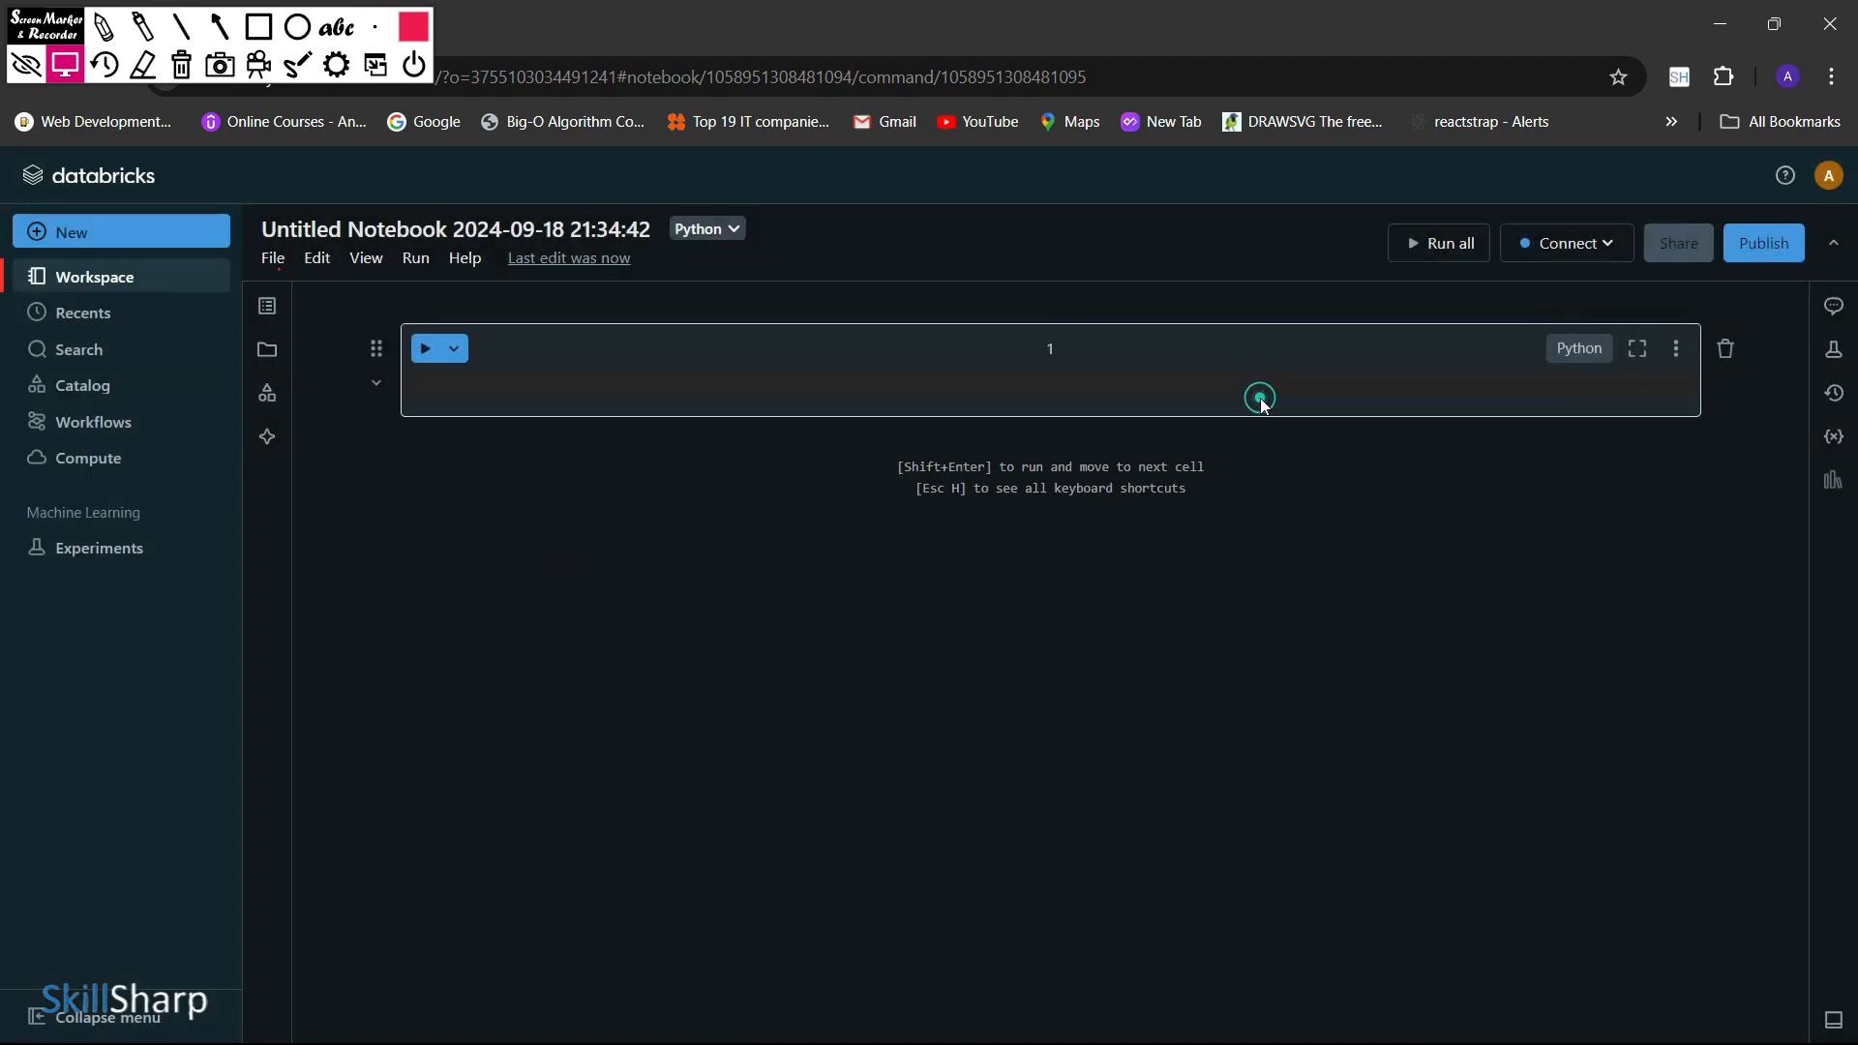
Go to the Compute page and open the form for a new compute resource
{"action": "left_click", "coordinate": [148, 472]}
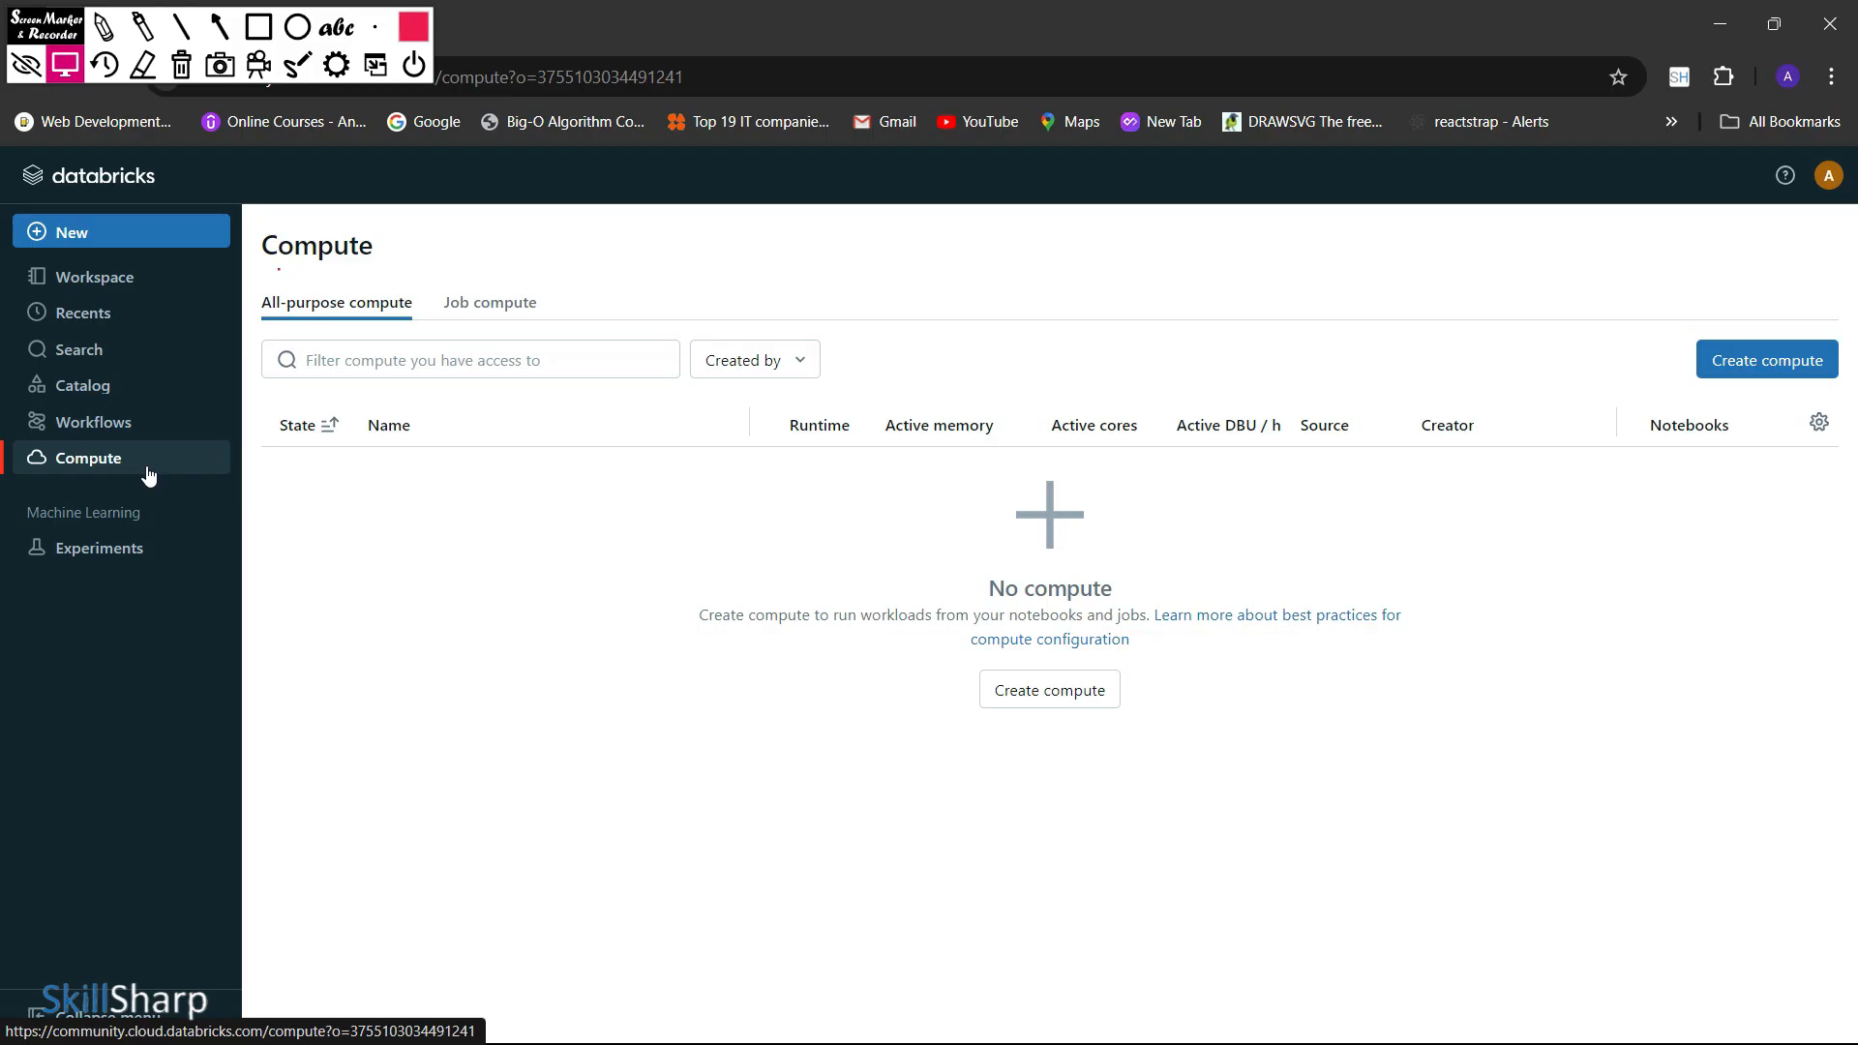
{"action": "left_click", "coordinate": [259, 29]}
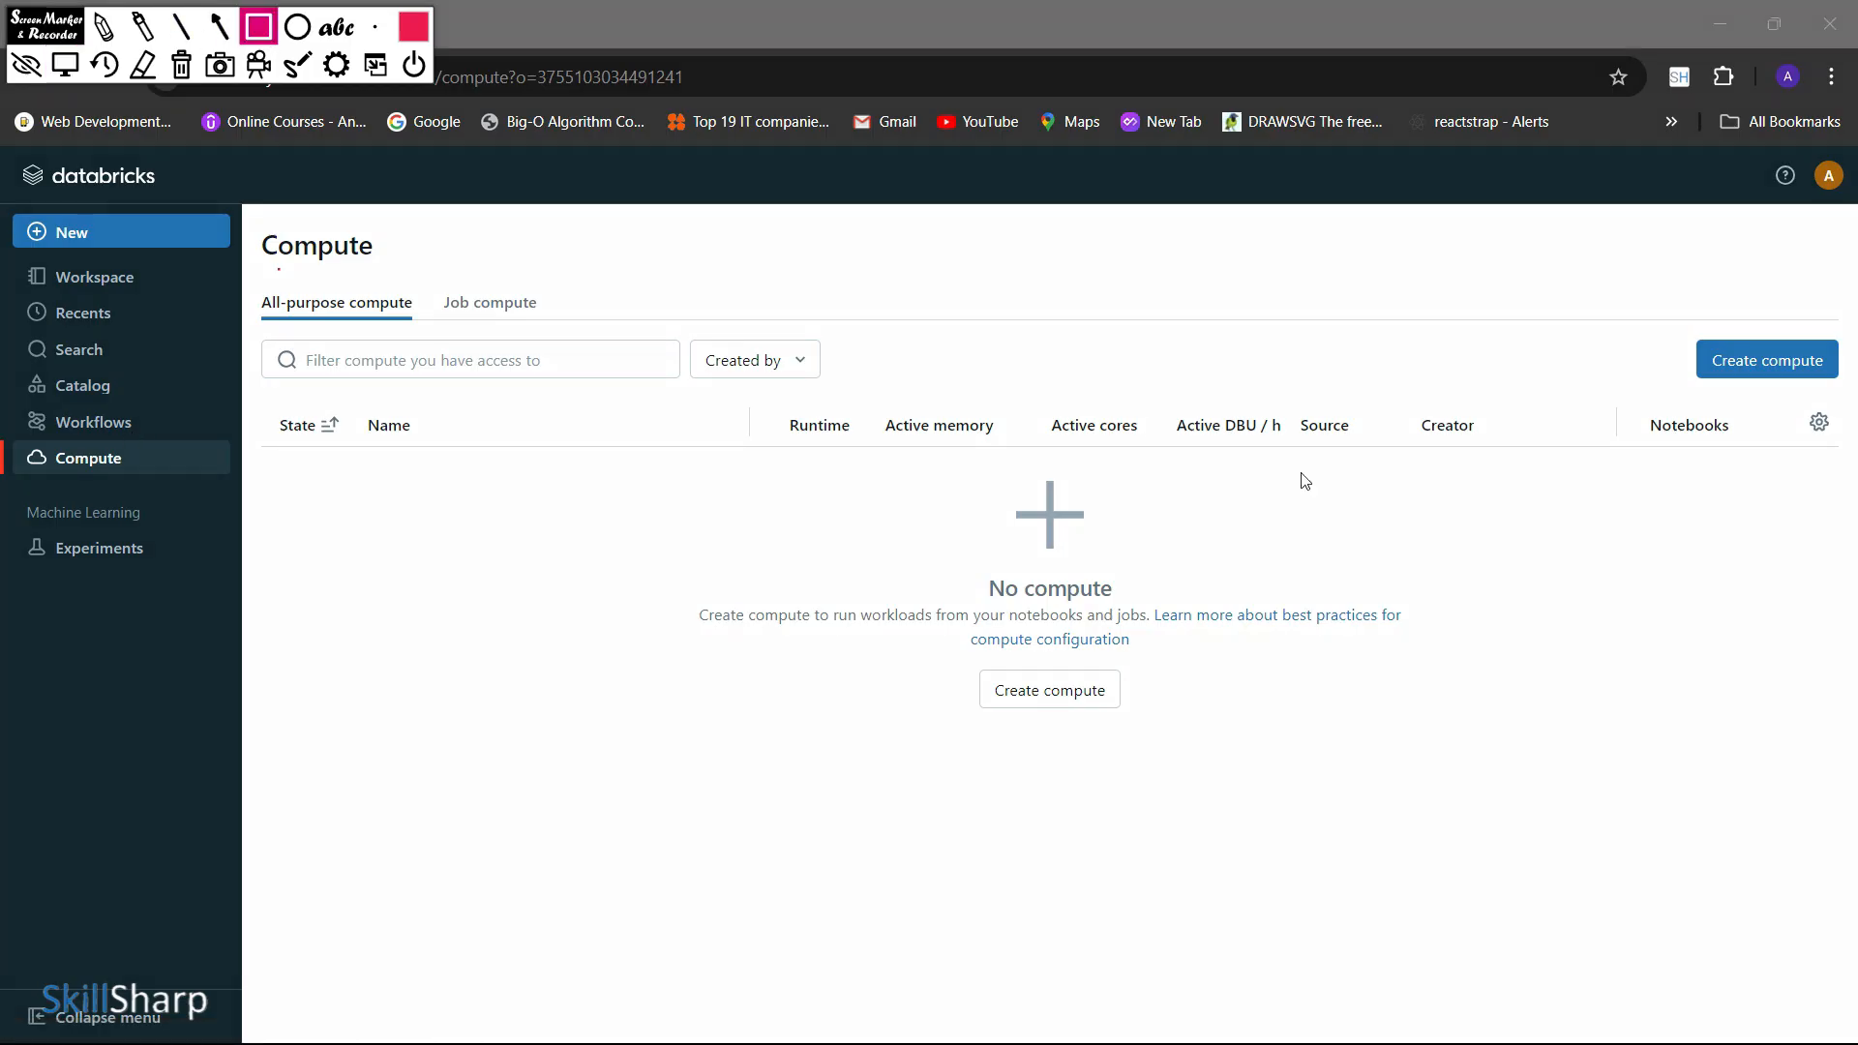
{"action": "mouse_move", "coordinate": [1690, 311]}
{"action": "left_mouse_down"}
{"action": "mouse_move", "coordinate": [1695, 354]}
{"action": "mouse_move", "coordinate": [1854, 397]}
{"action": "left_mouse_up"}
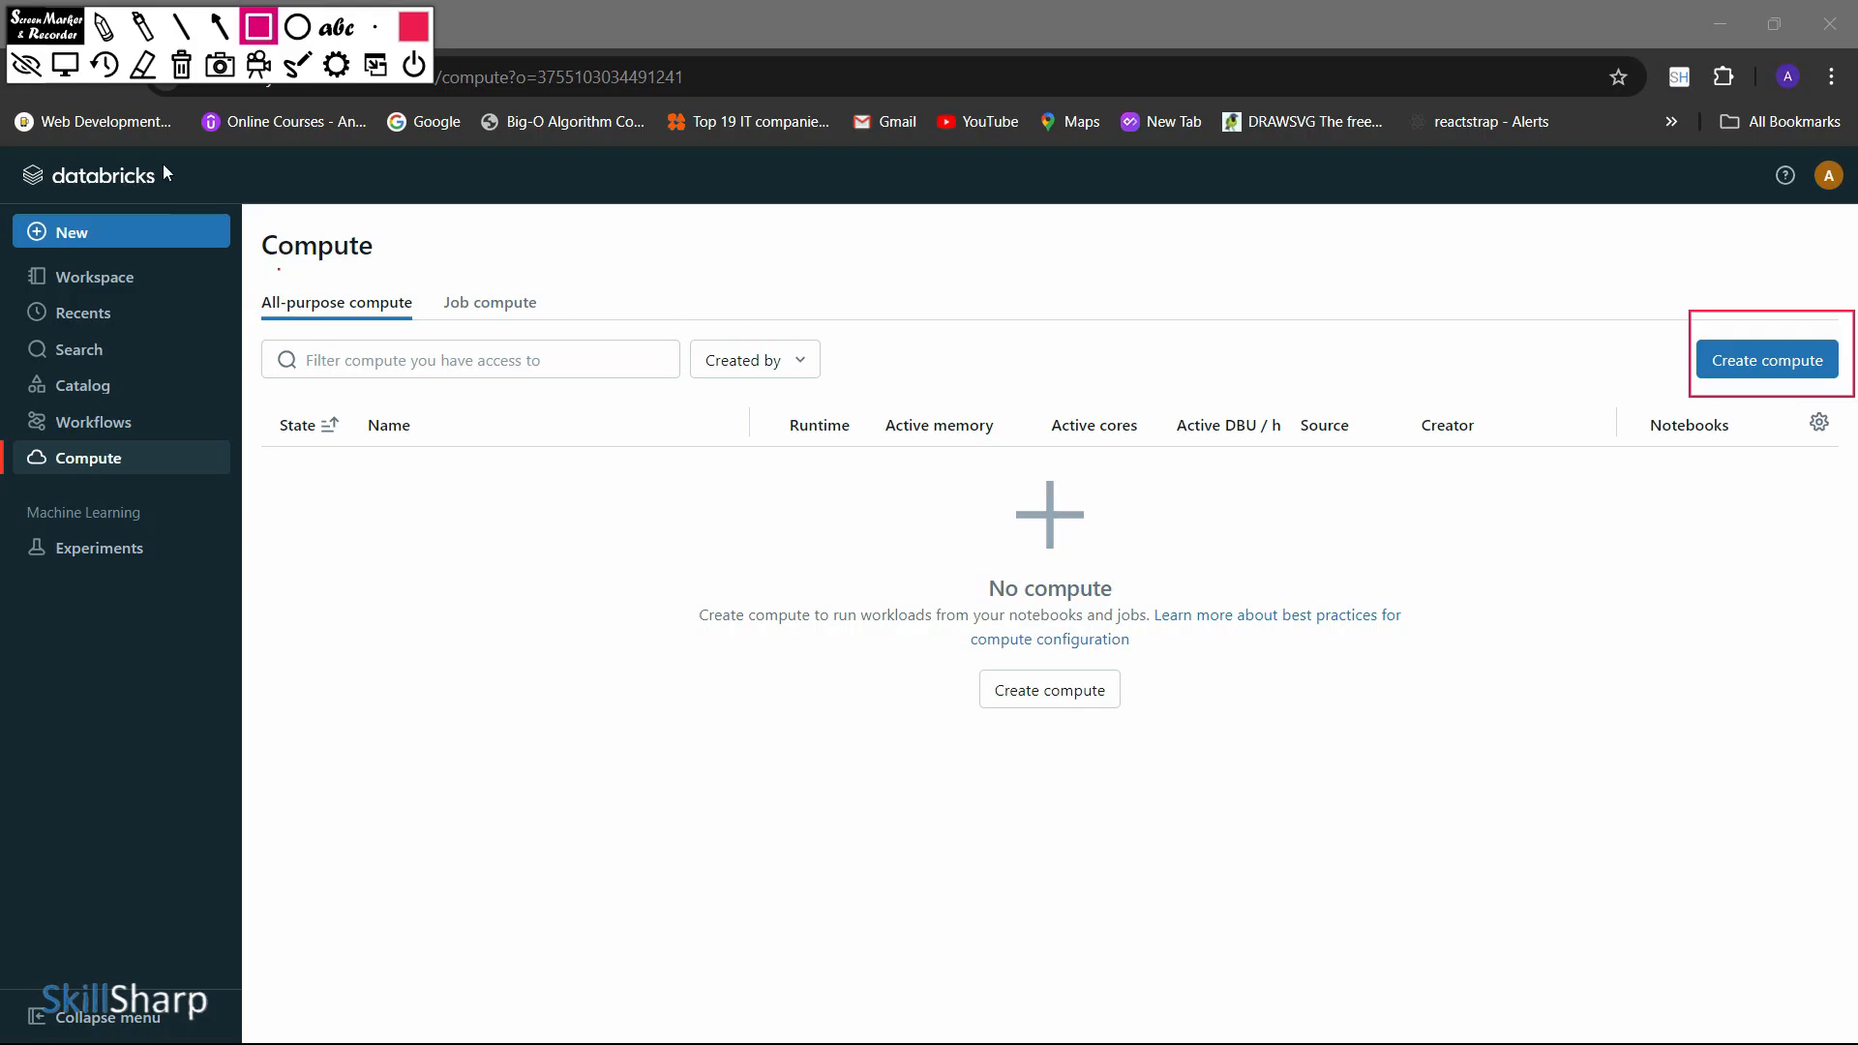
{"action": "left_click", "coordinate": [65, 65]}
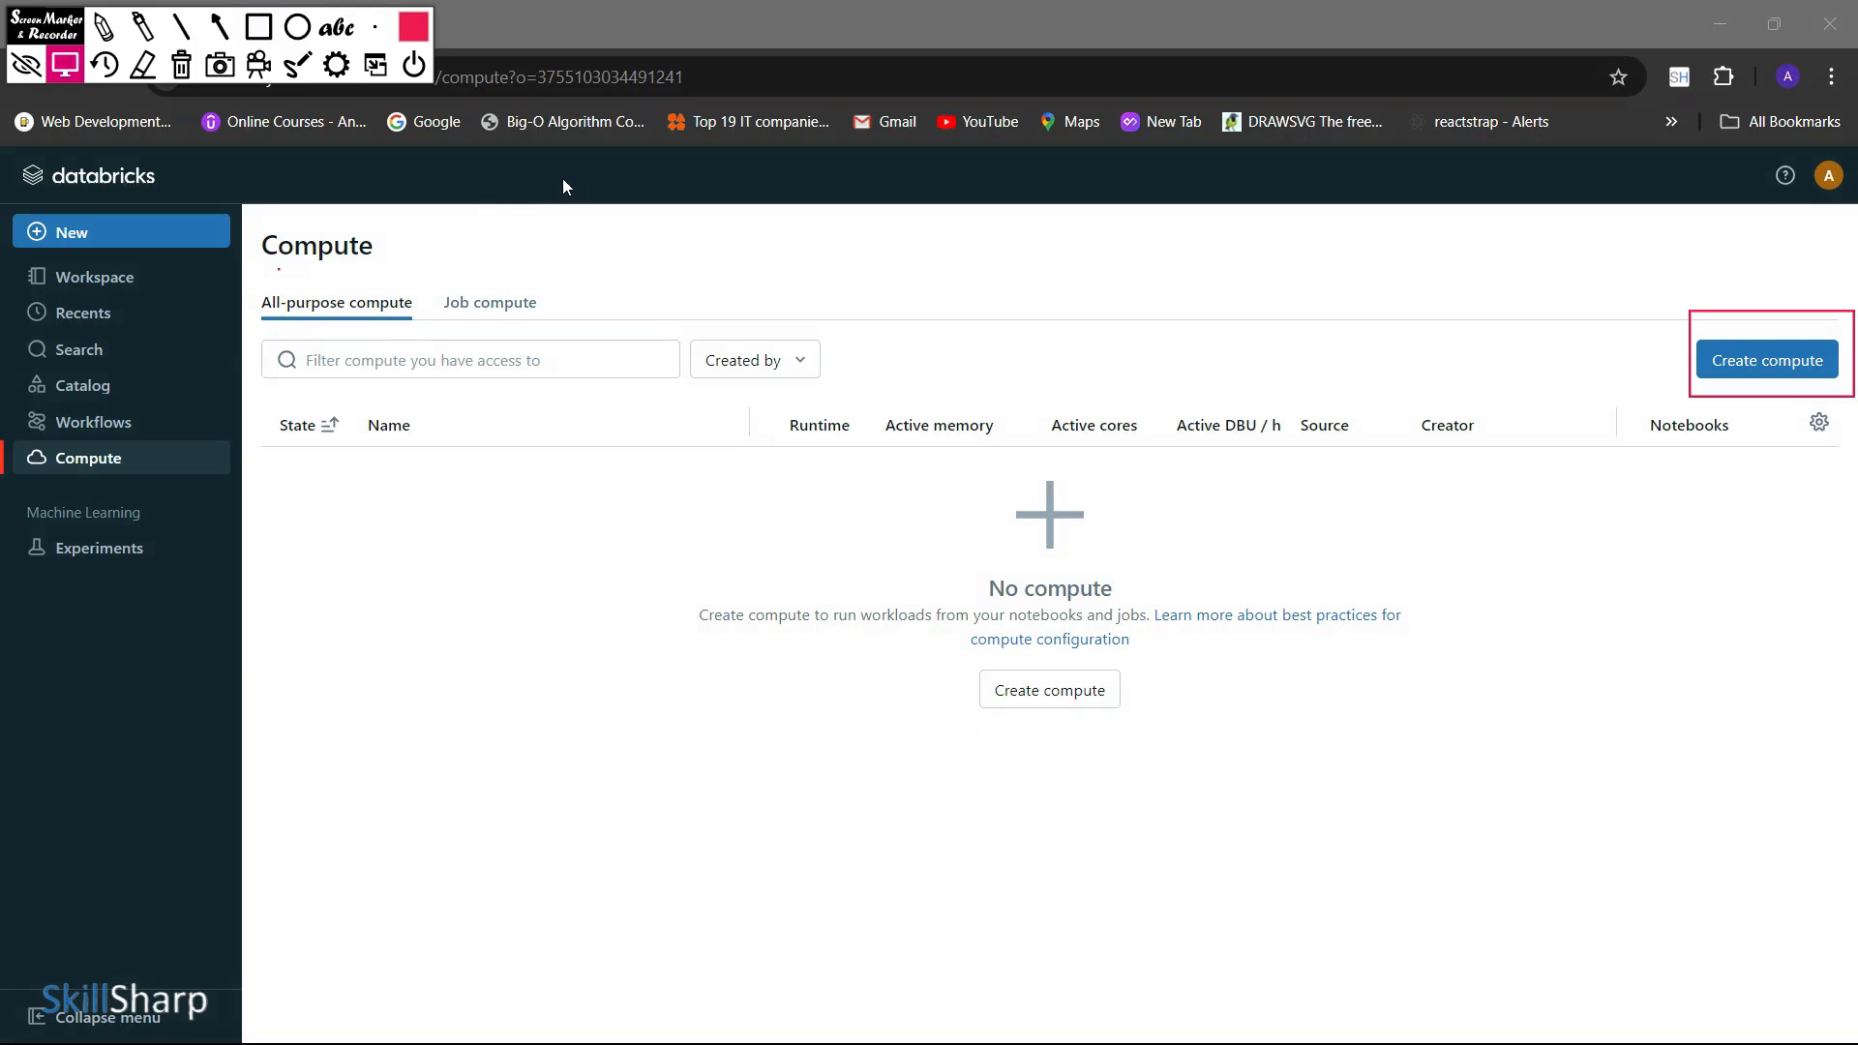
{"action": "key", "text": "Delete"}
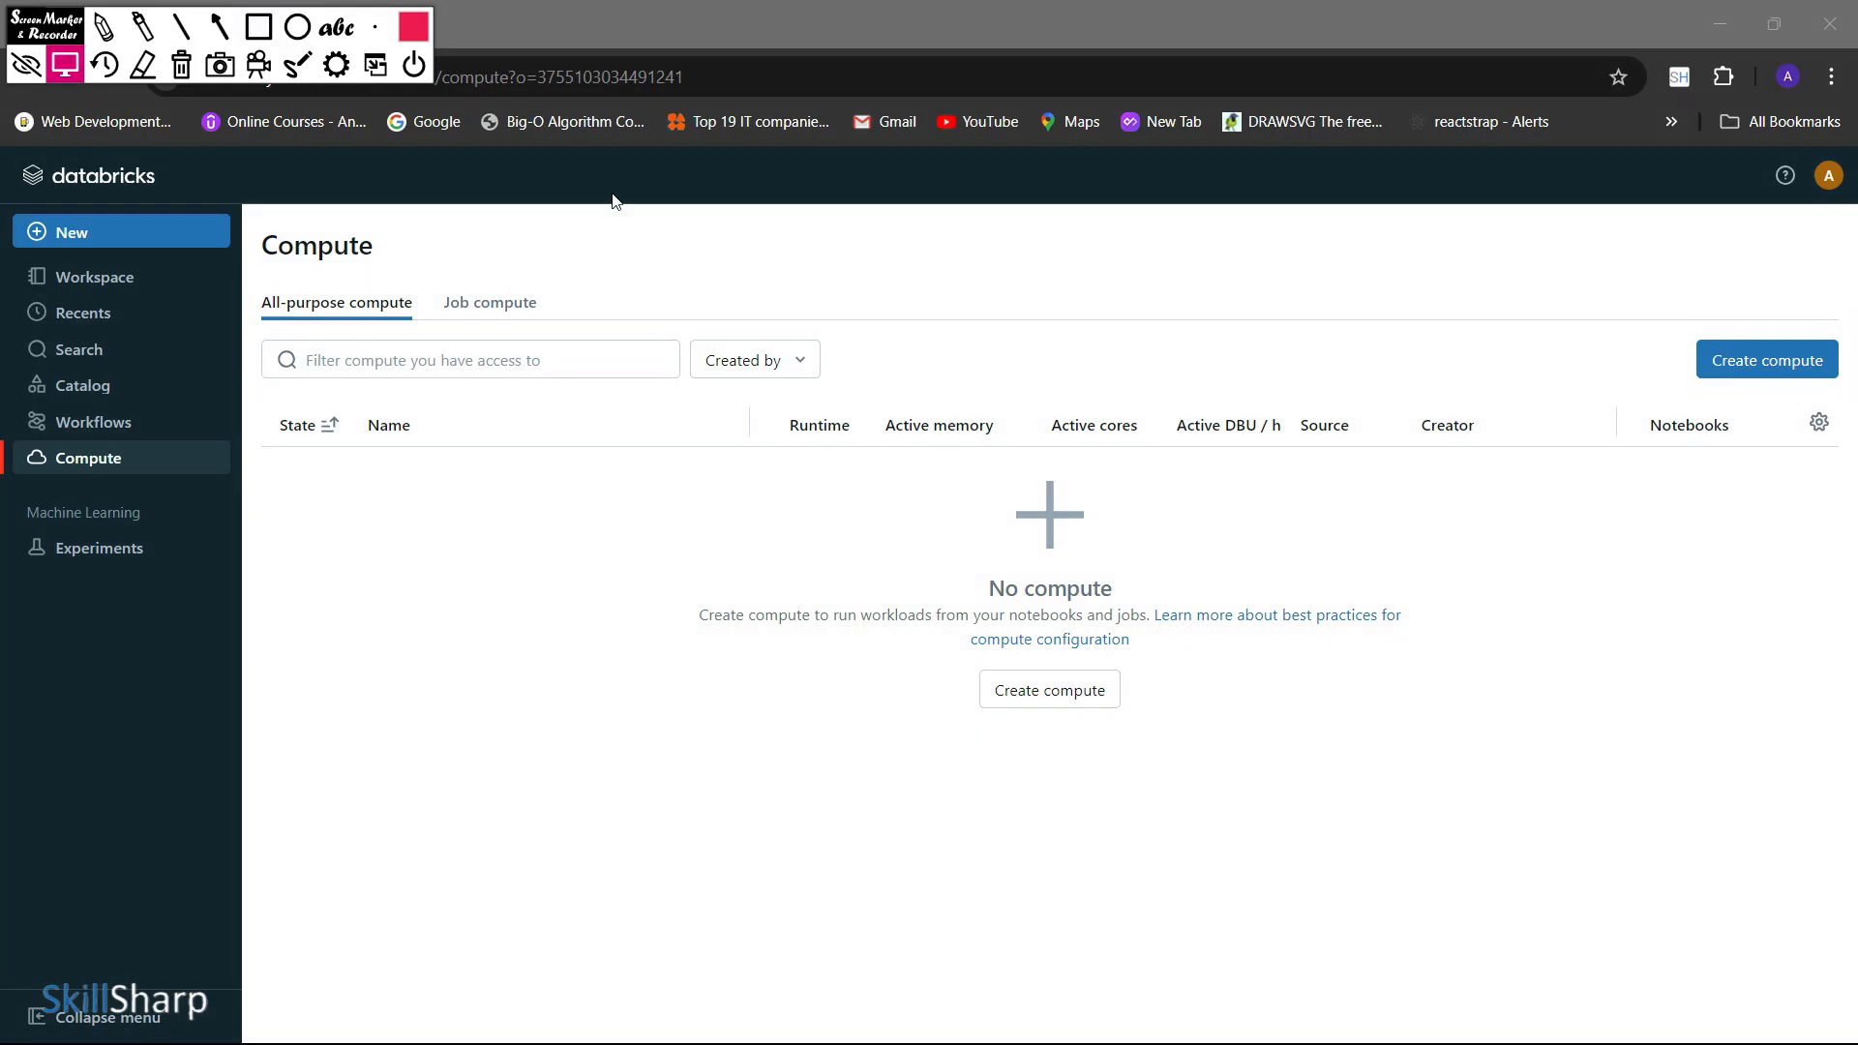
{"action": "left_click", "coordinate": [1742, 358]}
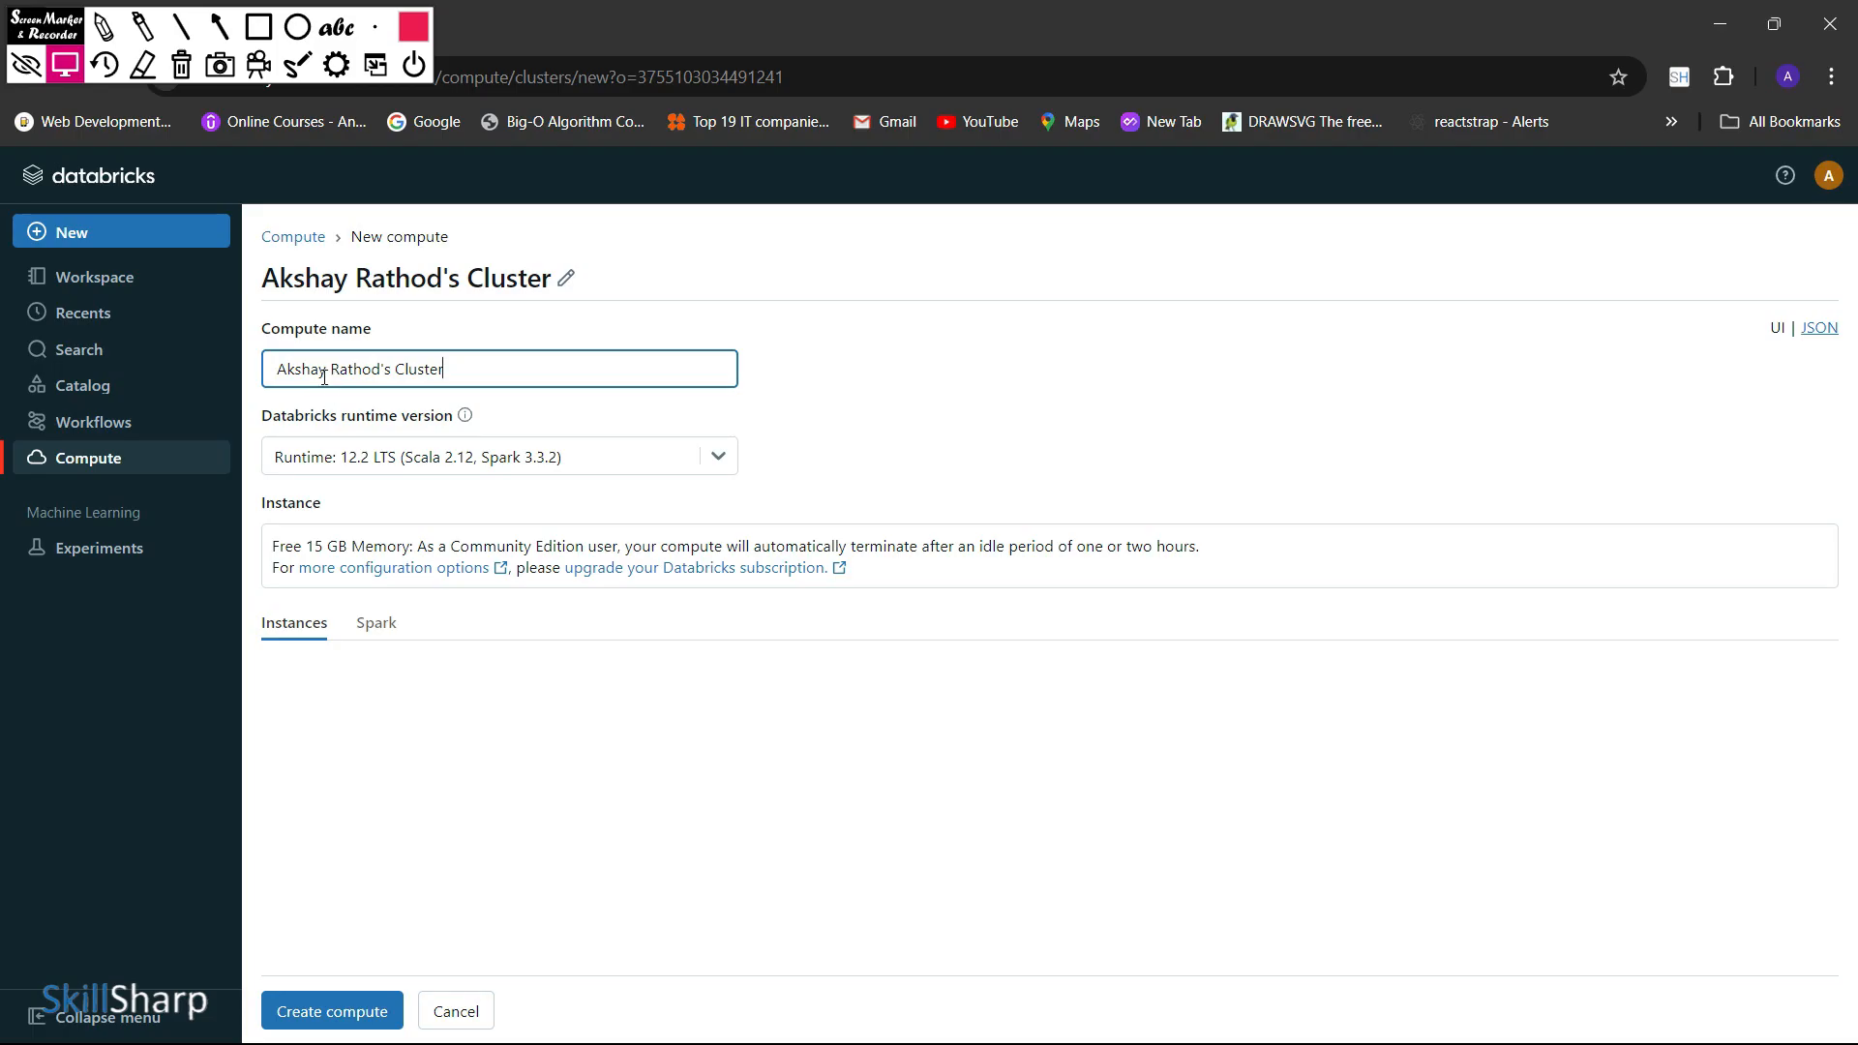
Review the standard Databricks runtime versions offered for the new compute, keeping the current selection
{"action": "left_click", "coordinate": [512, 369]}
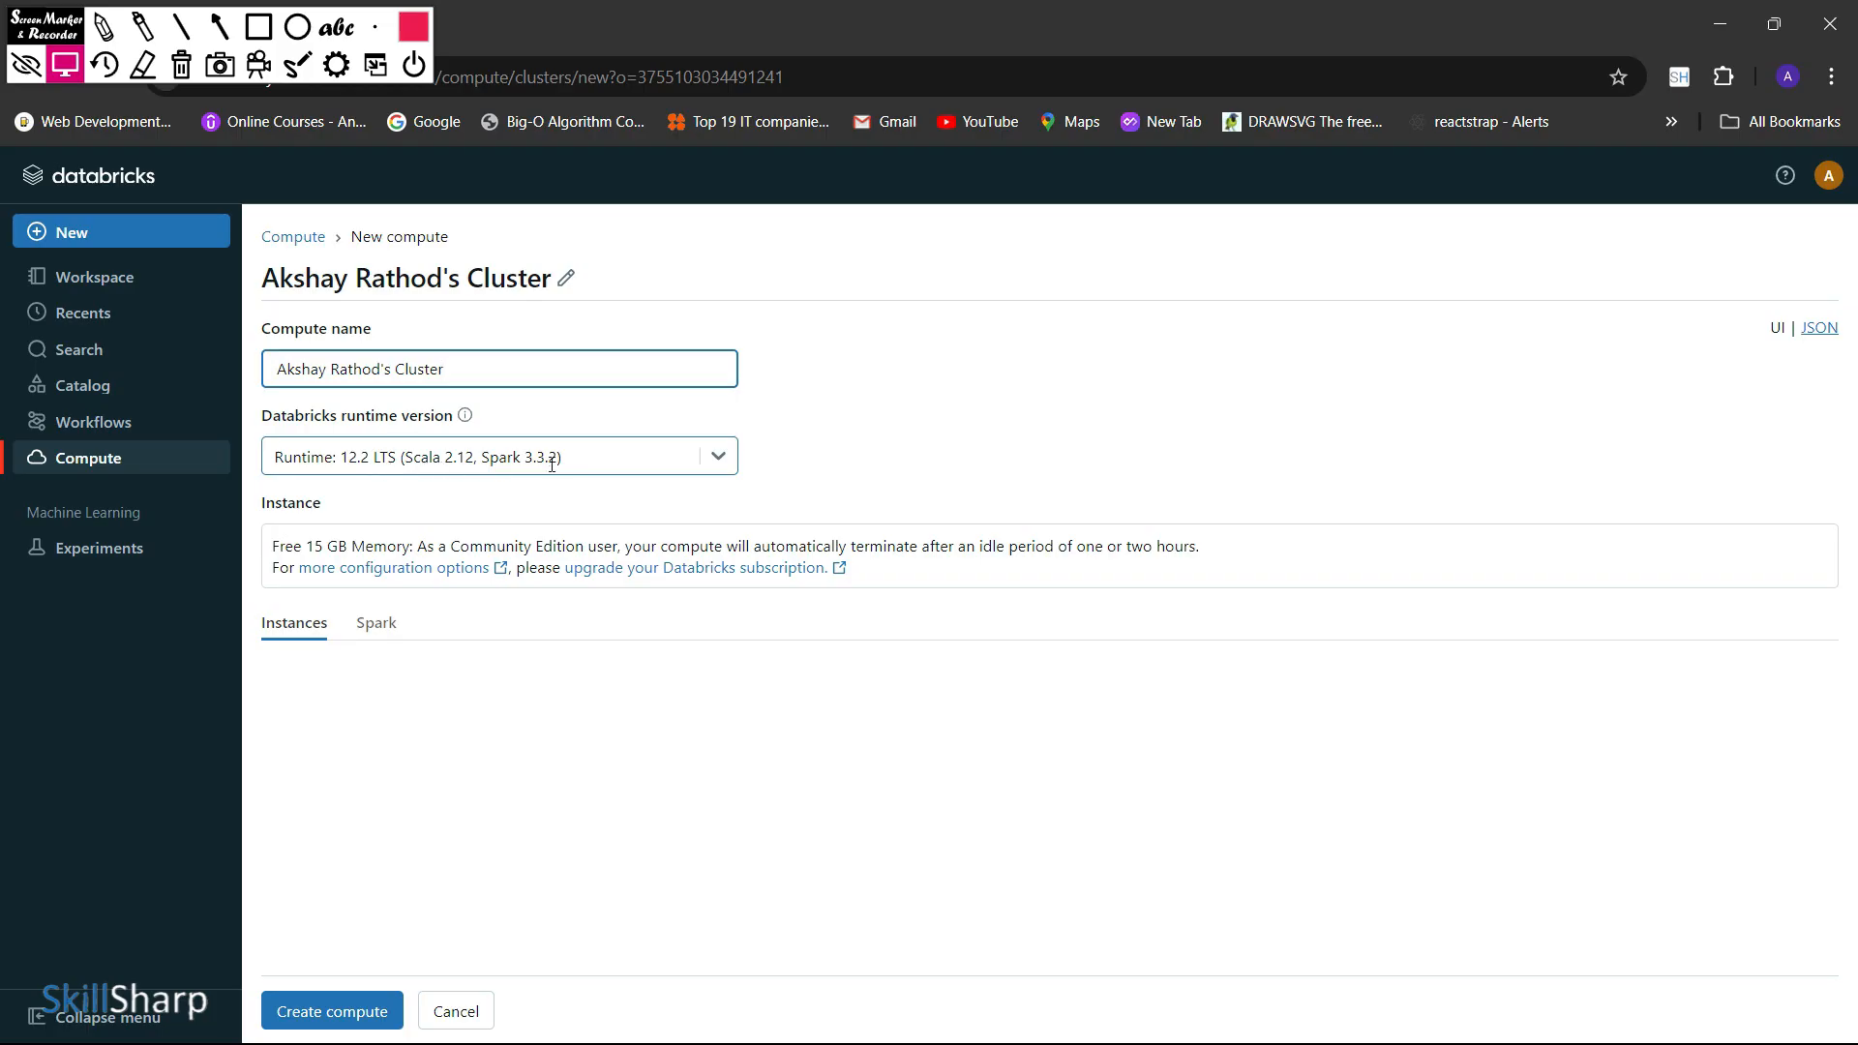
{"action": "left_click", "coordinate": [726, 459]}
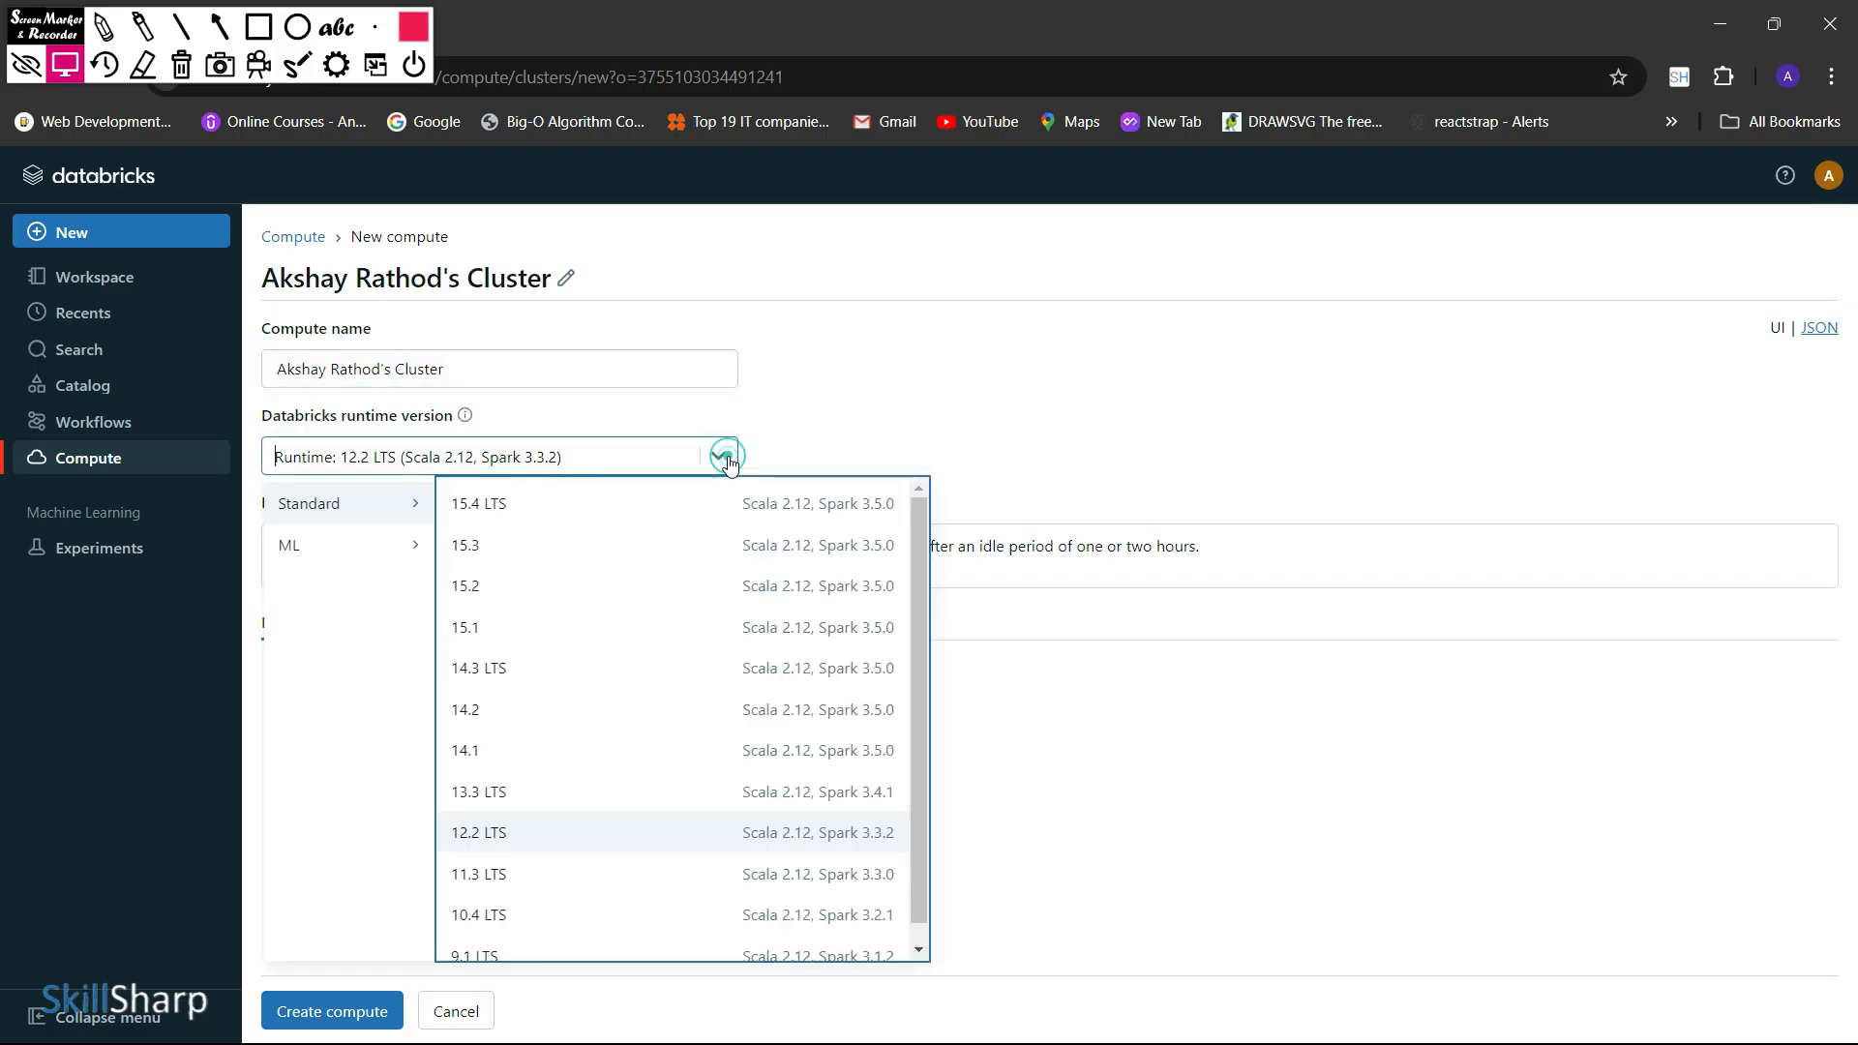
{"action": "scroll", "coordinate": [745, 565], "scroll_direction": "down", "scroll_amount": 1}
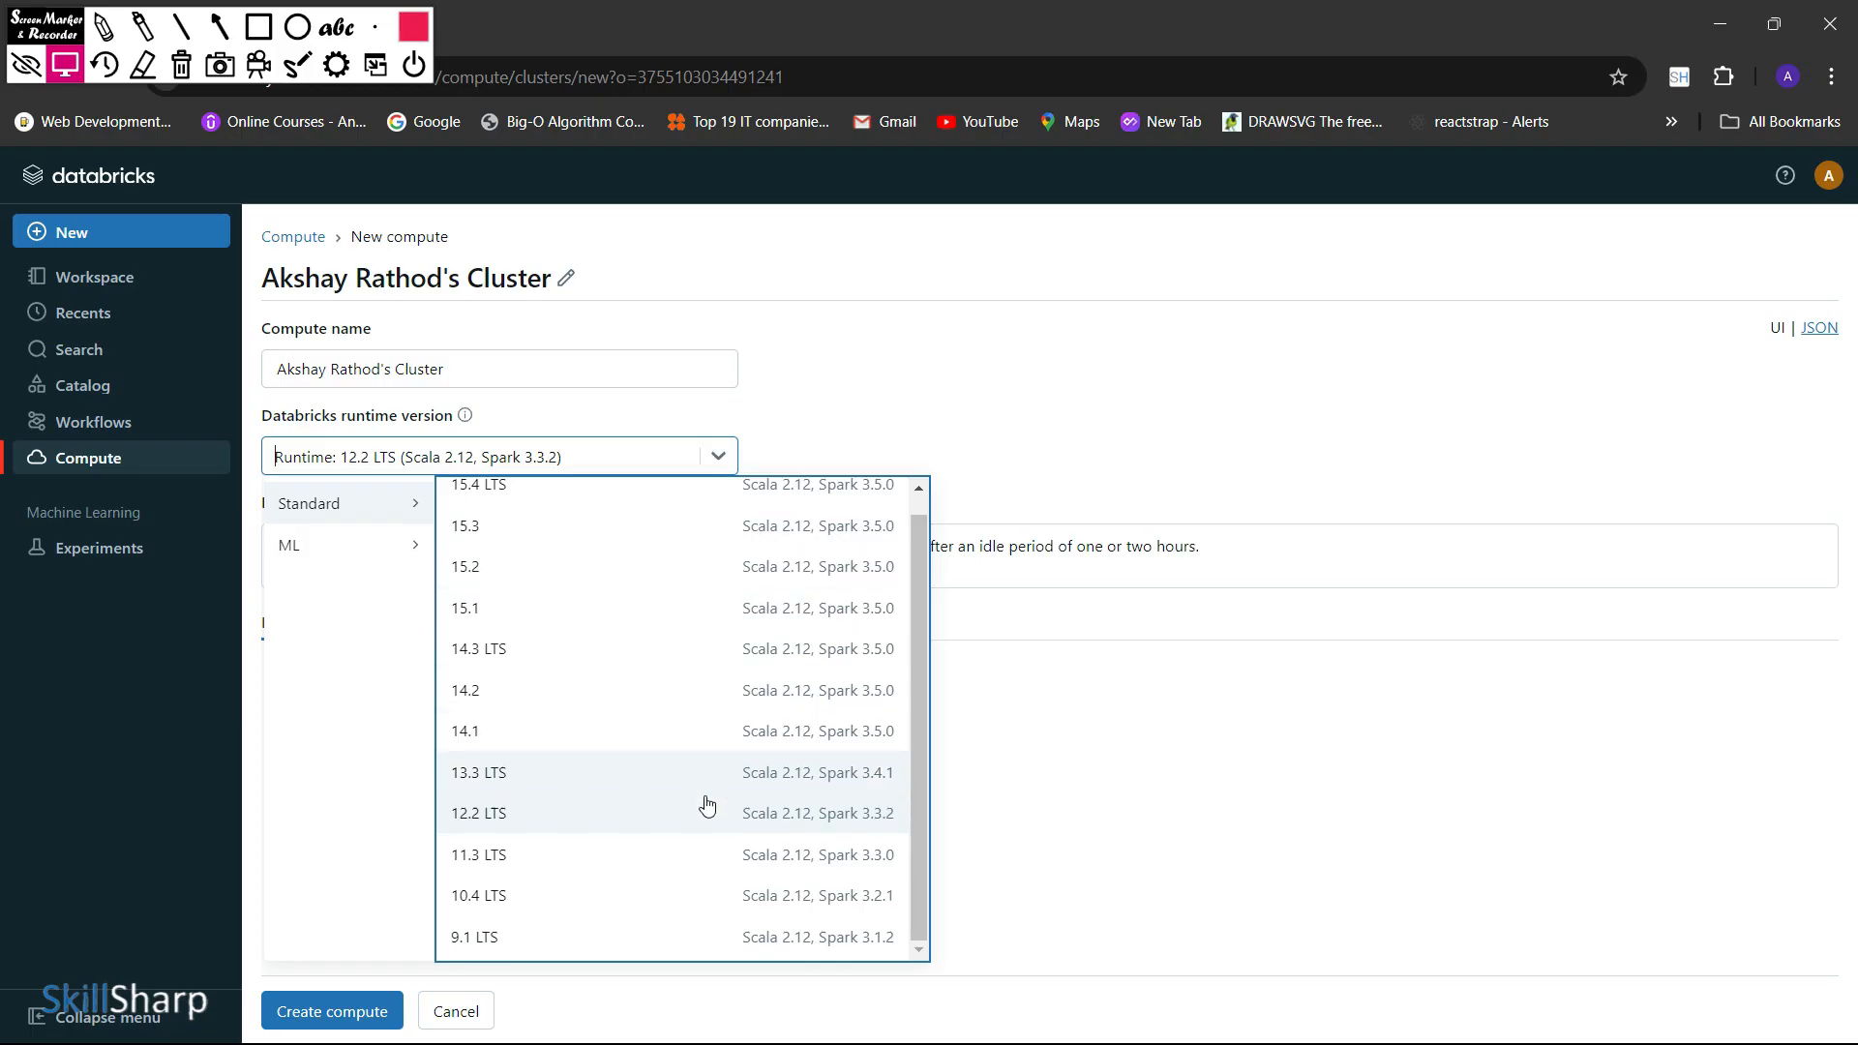
{"action": "scroll", "coordinate": [707, 808], "scroll_direction": "up", "scroll_amount": 1}
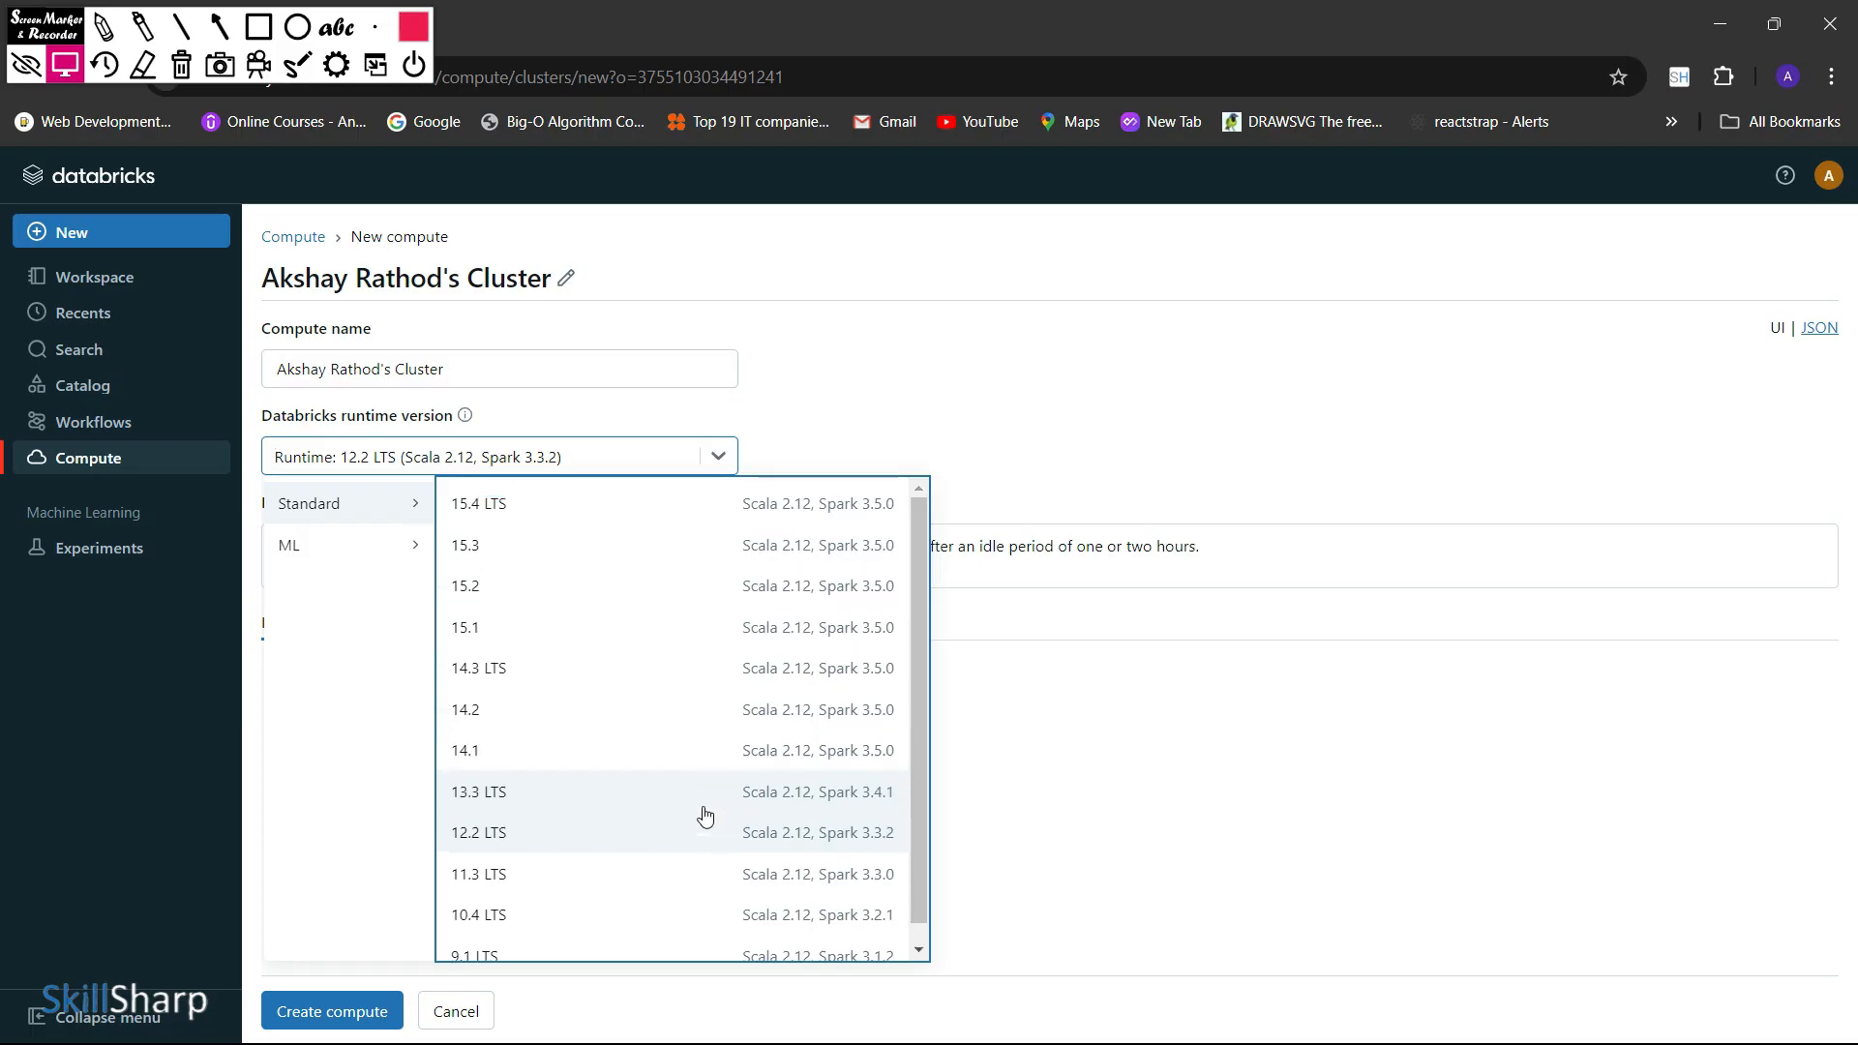
{"action": "left_click", "coordinate": [326, 694]}
{"action": "left_click", "coordinate": [957, 380]}
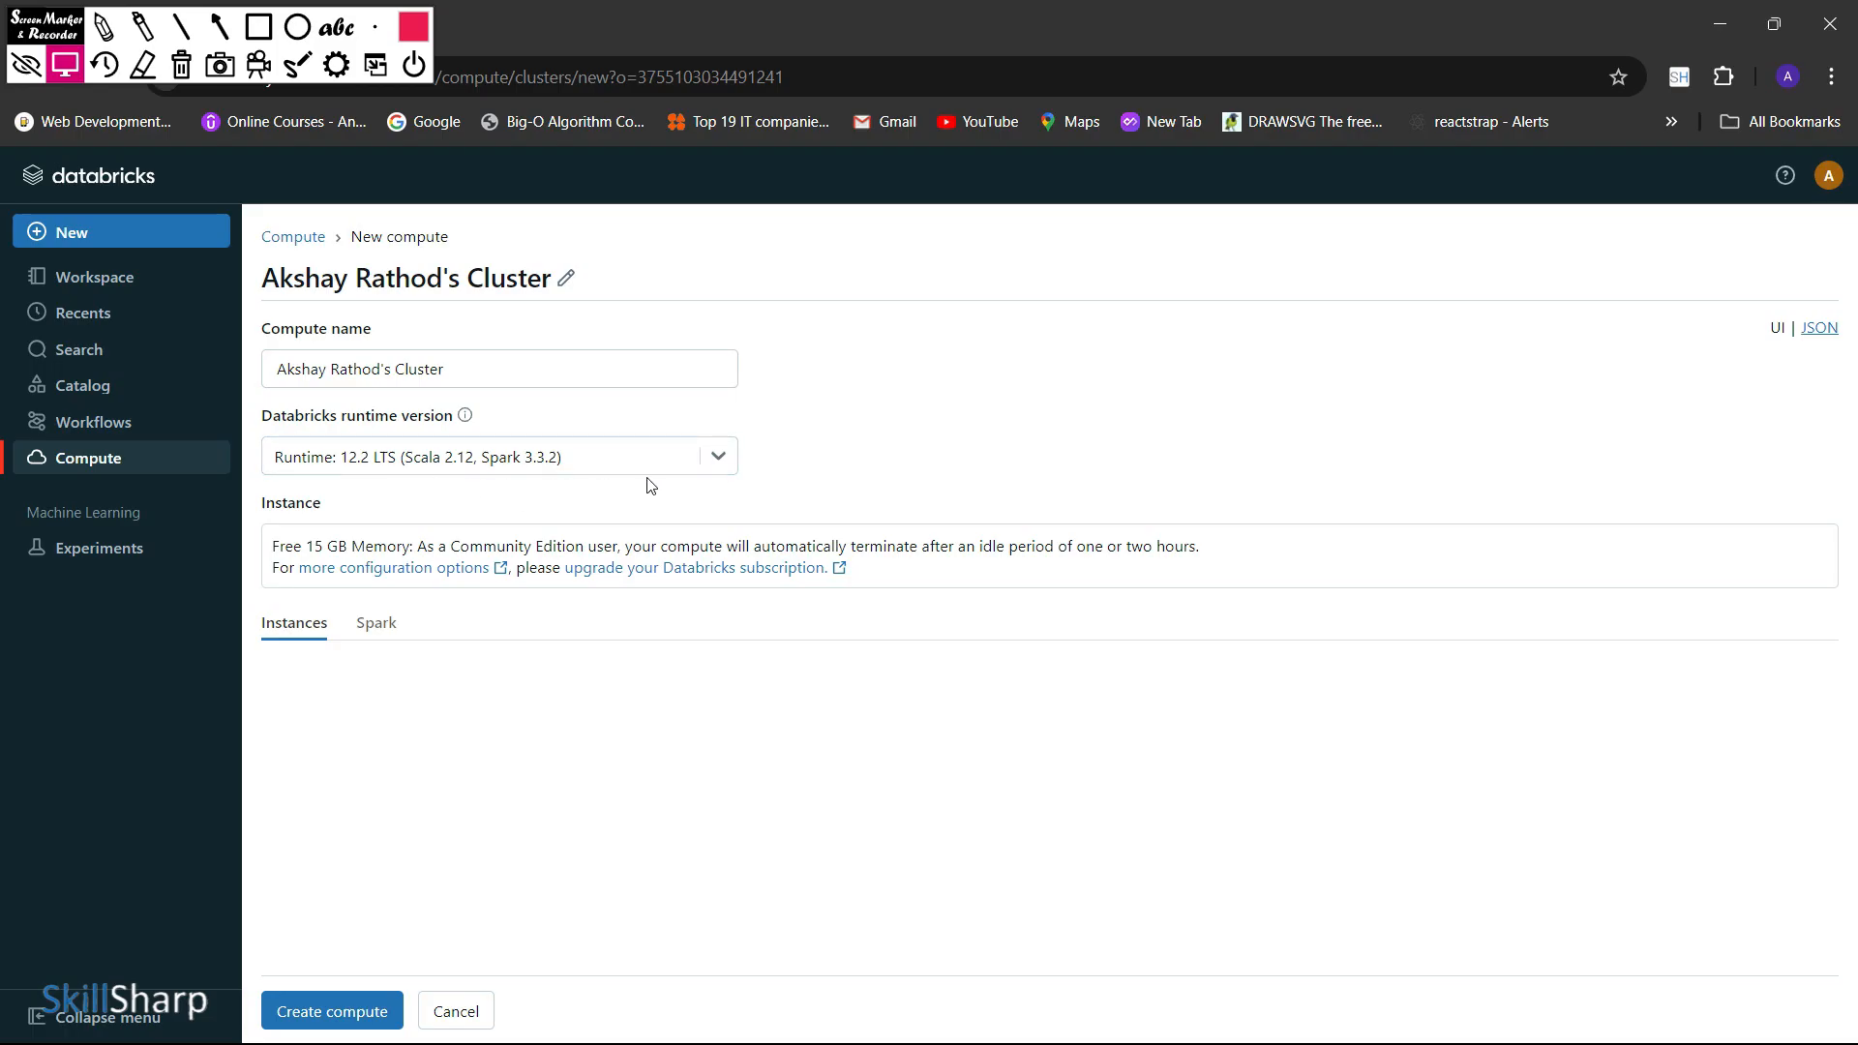
Examine the Instances and Spark settings of the new compute, including the Spark config and environment variables
{"action": "left_click", "coordinate": [377, 624]}
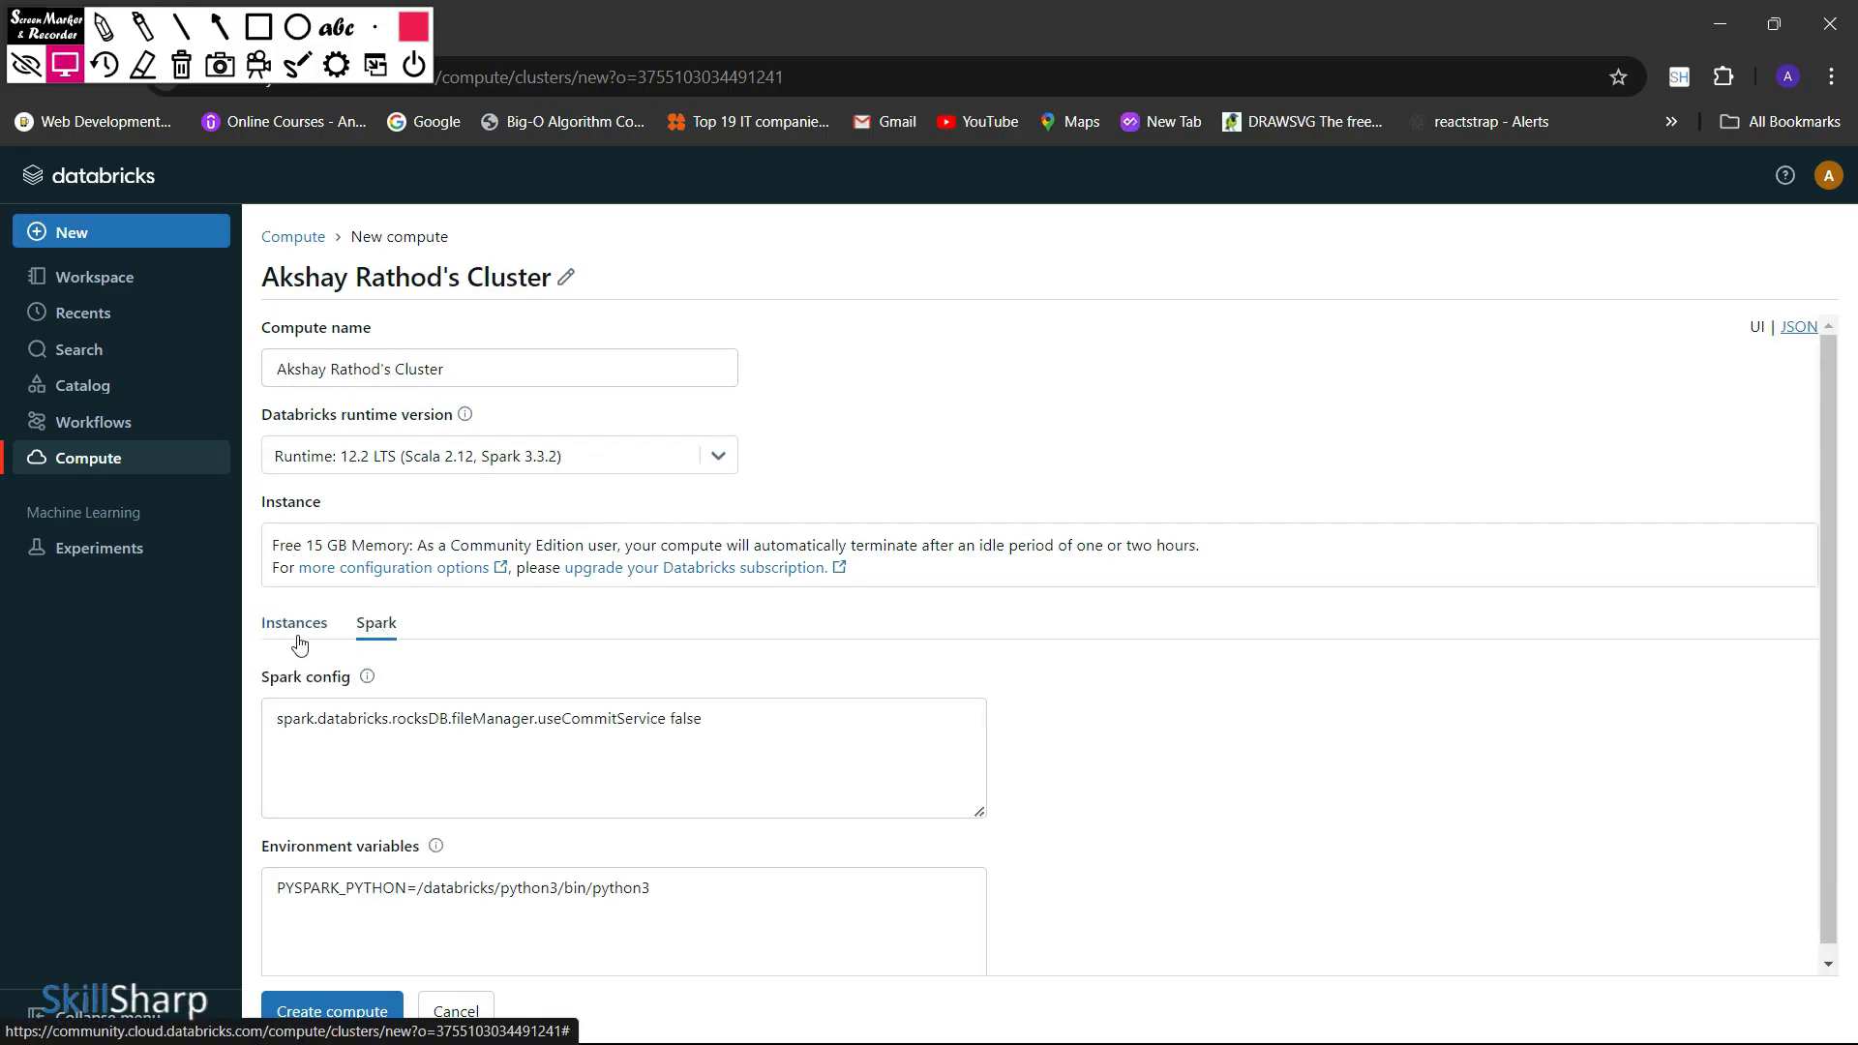
{"action": "left_click", "coordinate": [299, 641]}
{"action": "left_click", "coordinate": [382, 631]}
{"action": "left_click", "coordinate": [375, 742]}
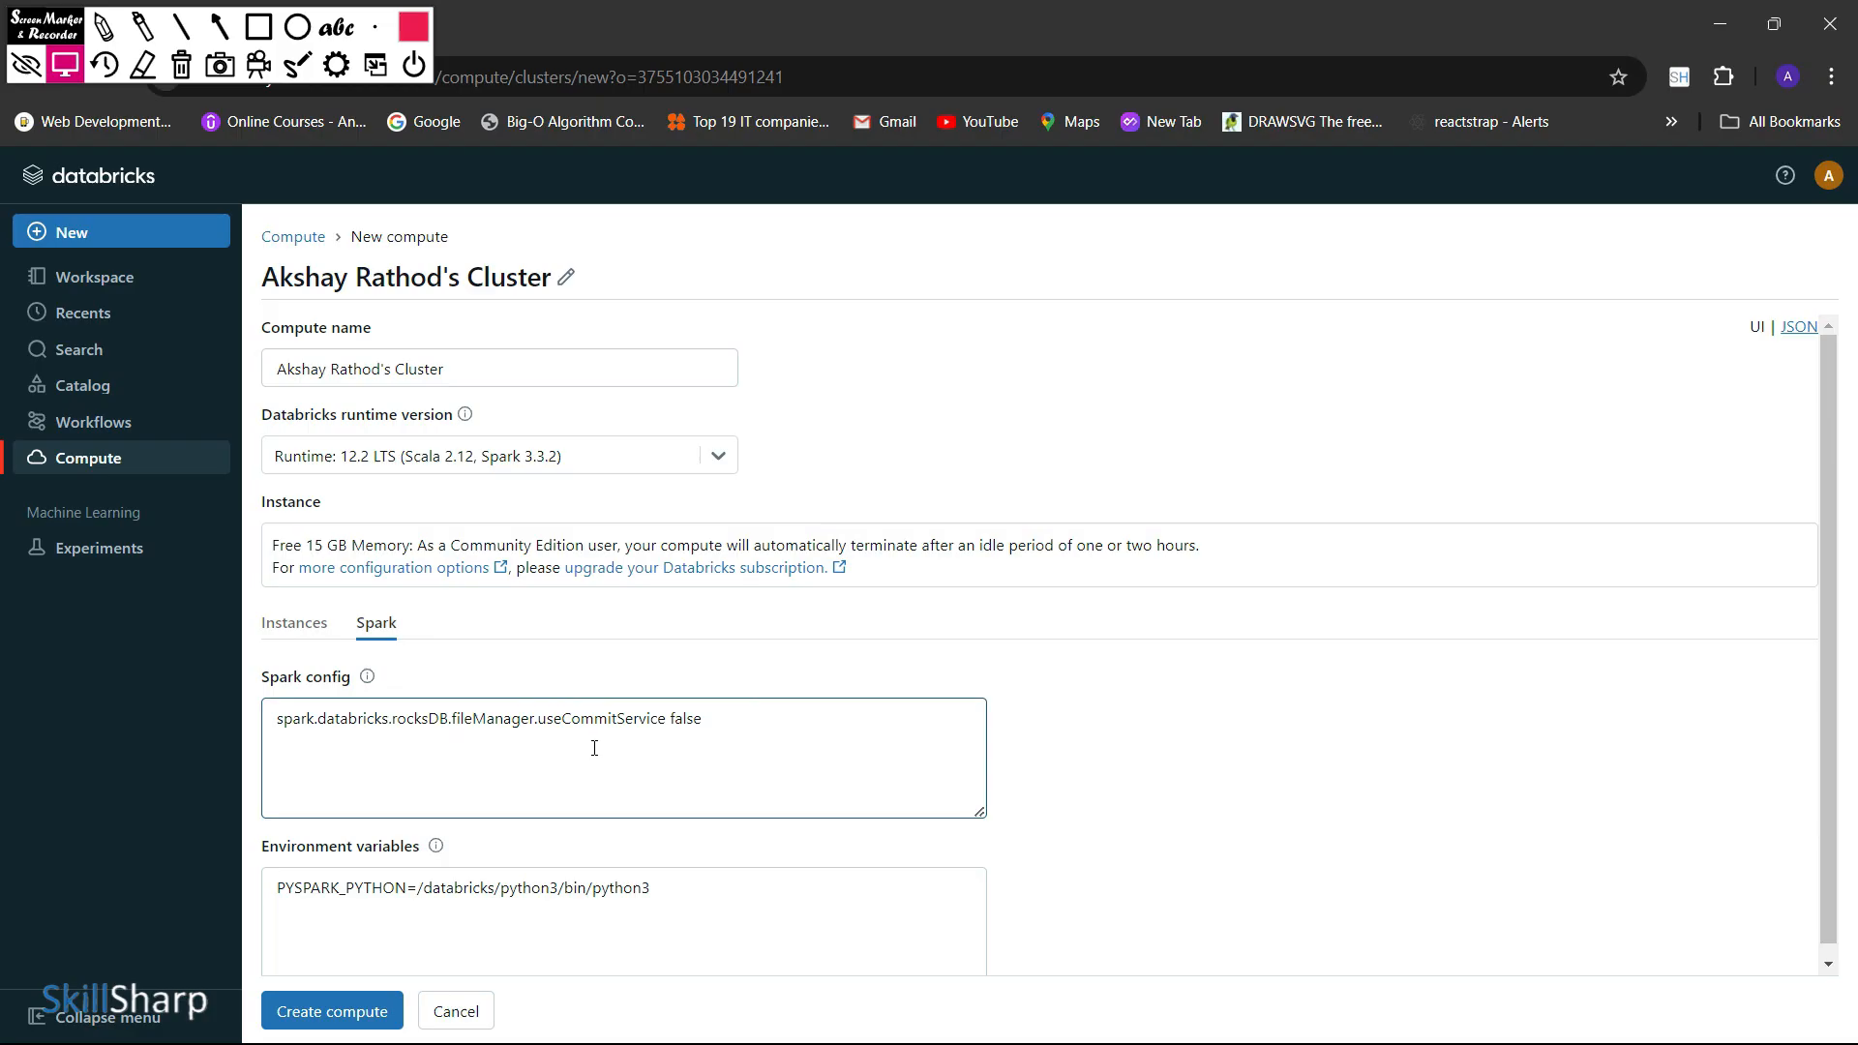
{"action": "scroll", "coordinate": [728, 743], "scroll_direction": "down", "scroll_amount": 1}
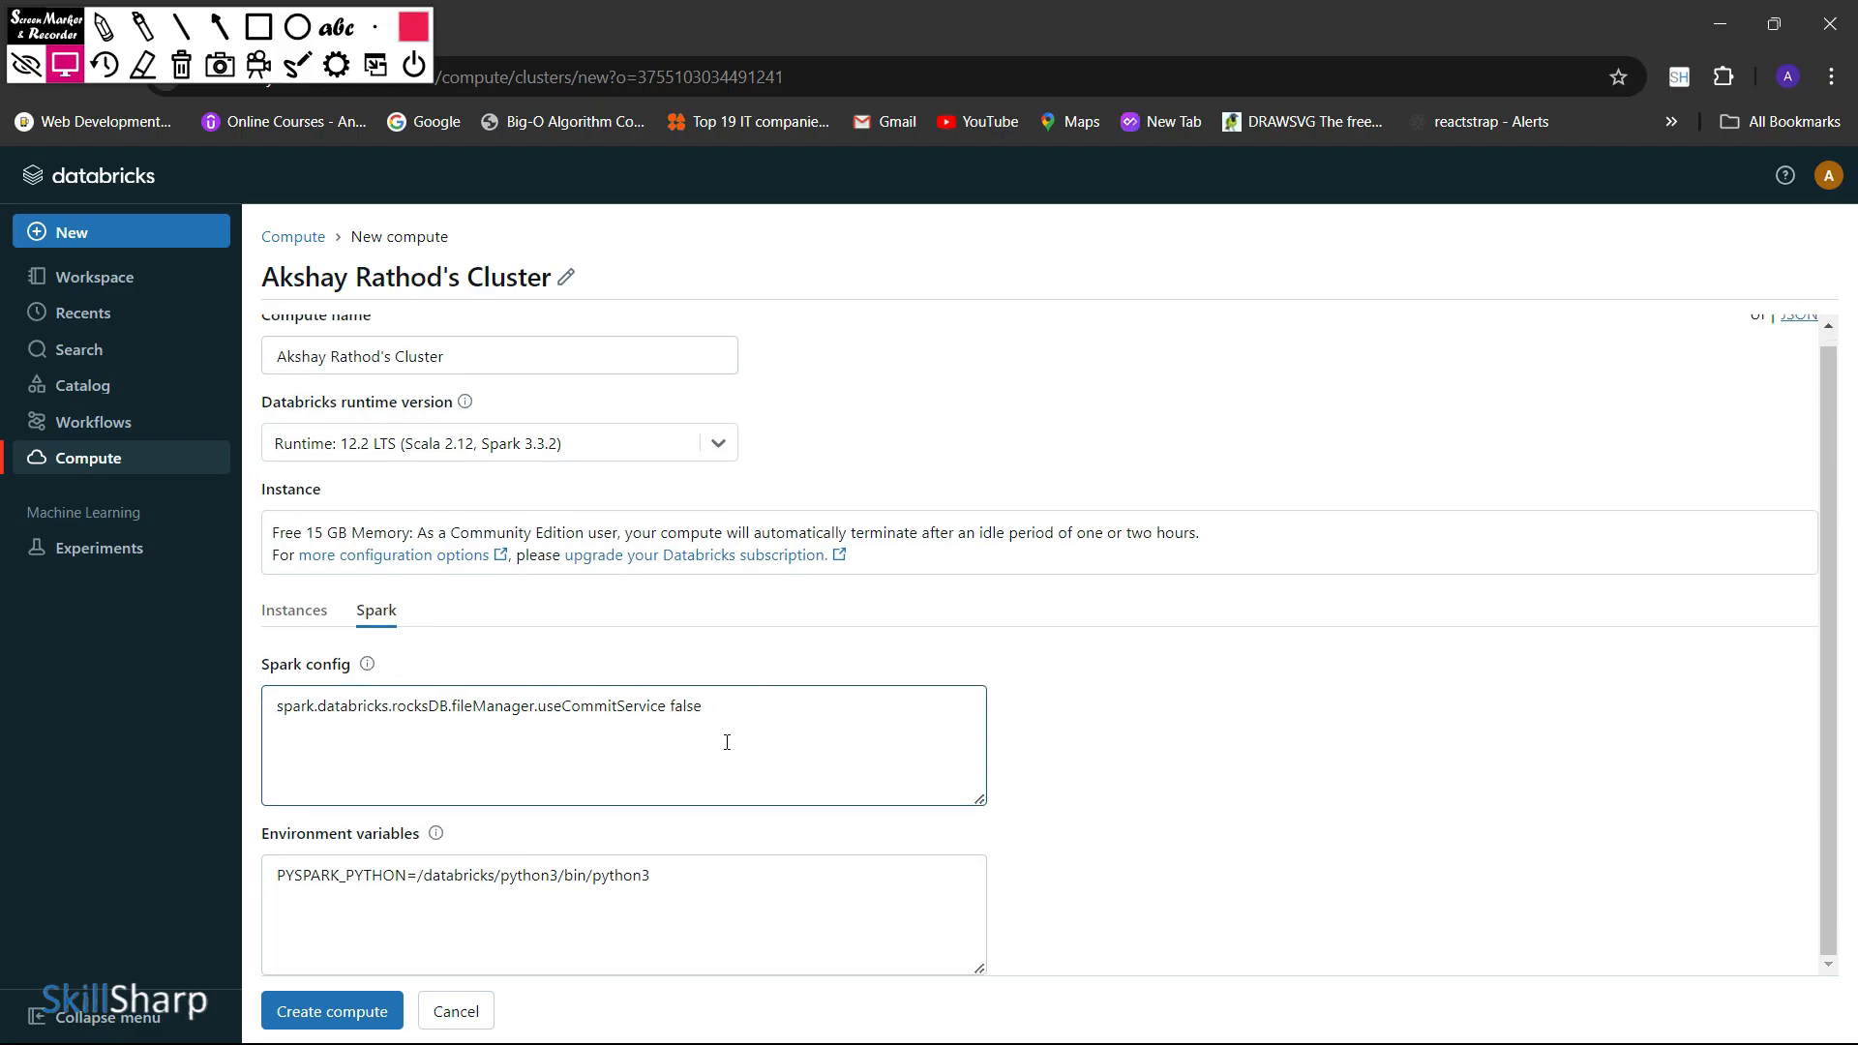
{"action": "scroll", "coordinate": [726, 740], "scroll_direction": "up", "scroll_amount": 1}
Create the compute with the default name and runtime 12.2 LTS (Scala 2.12, Spark 3.3.2)
{"action": "left_click", "coordinate": [725, 457]}
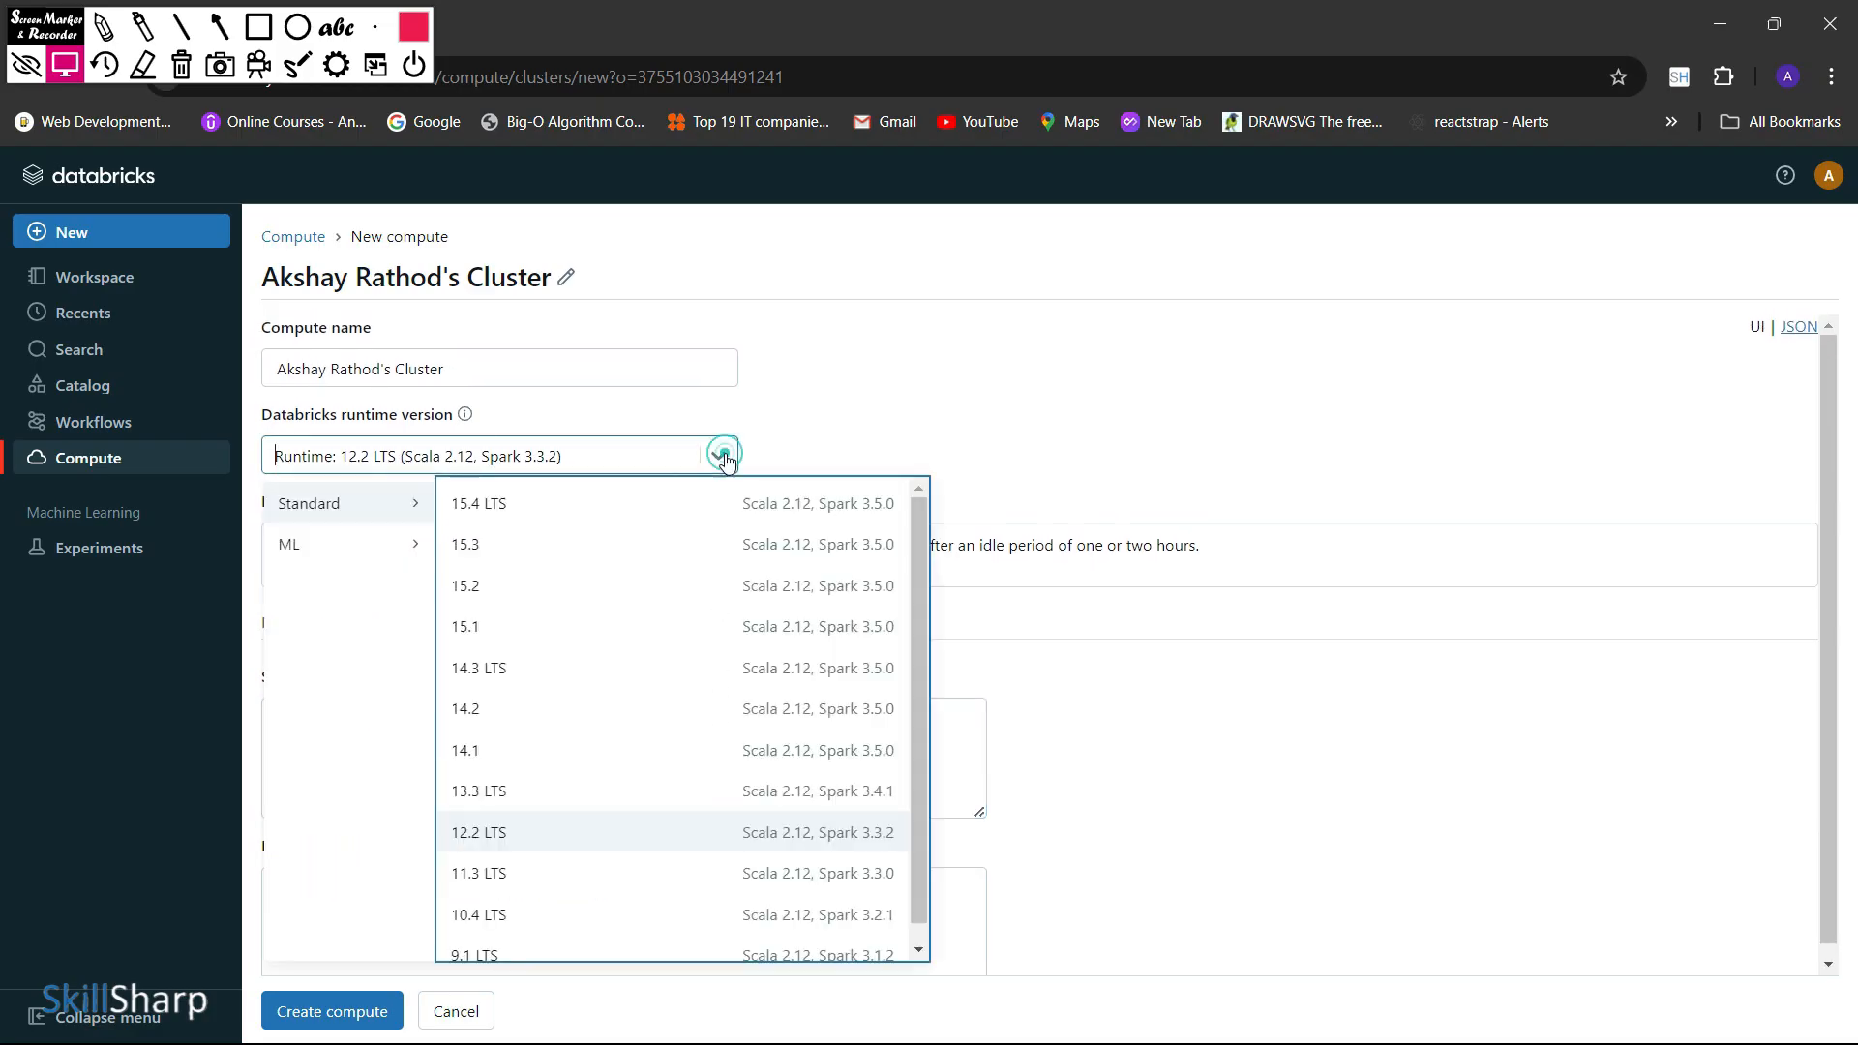
{"action": "left_click", "coordinate": [725, 456]}
{"action": "left_click", "coordinate": [928, 424]}
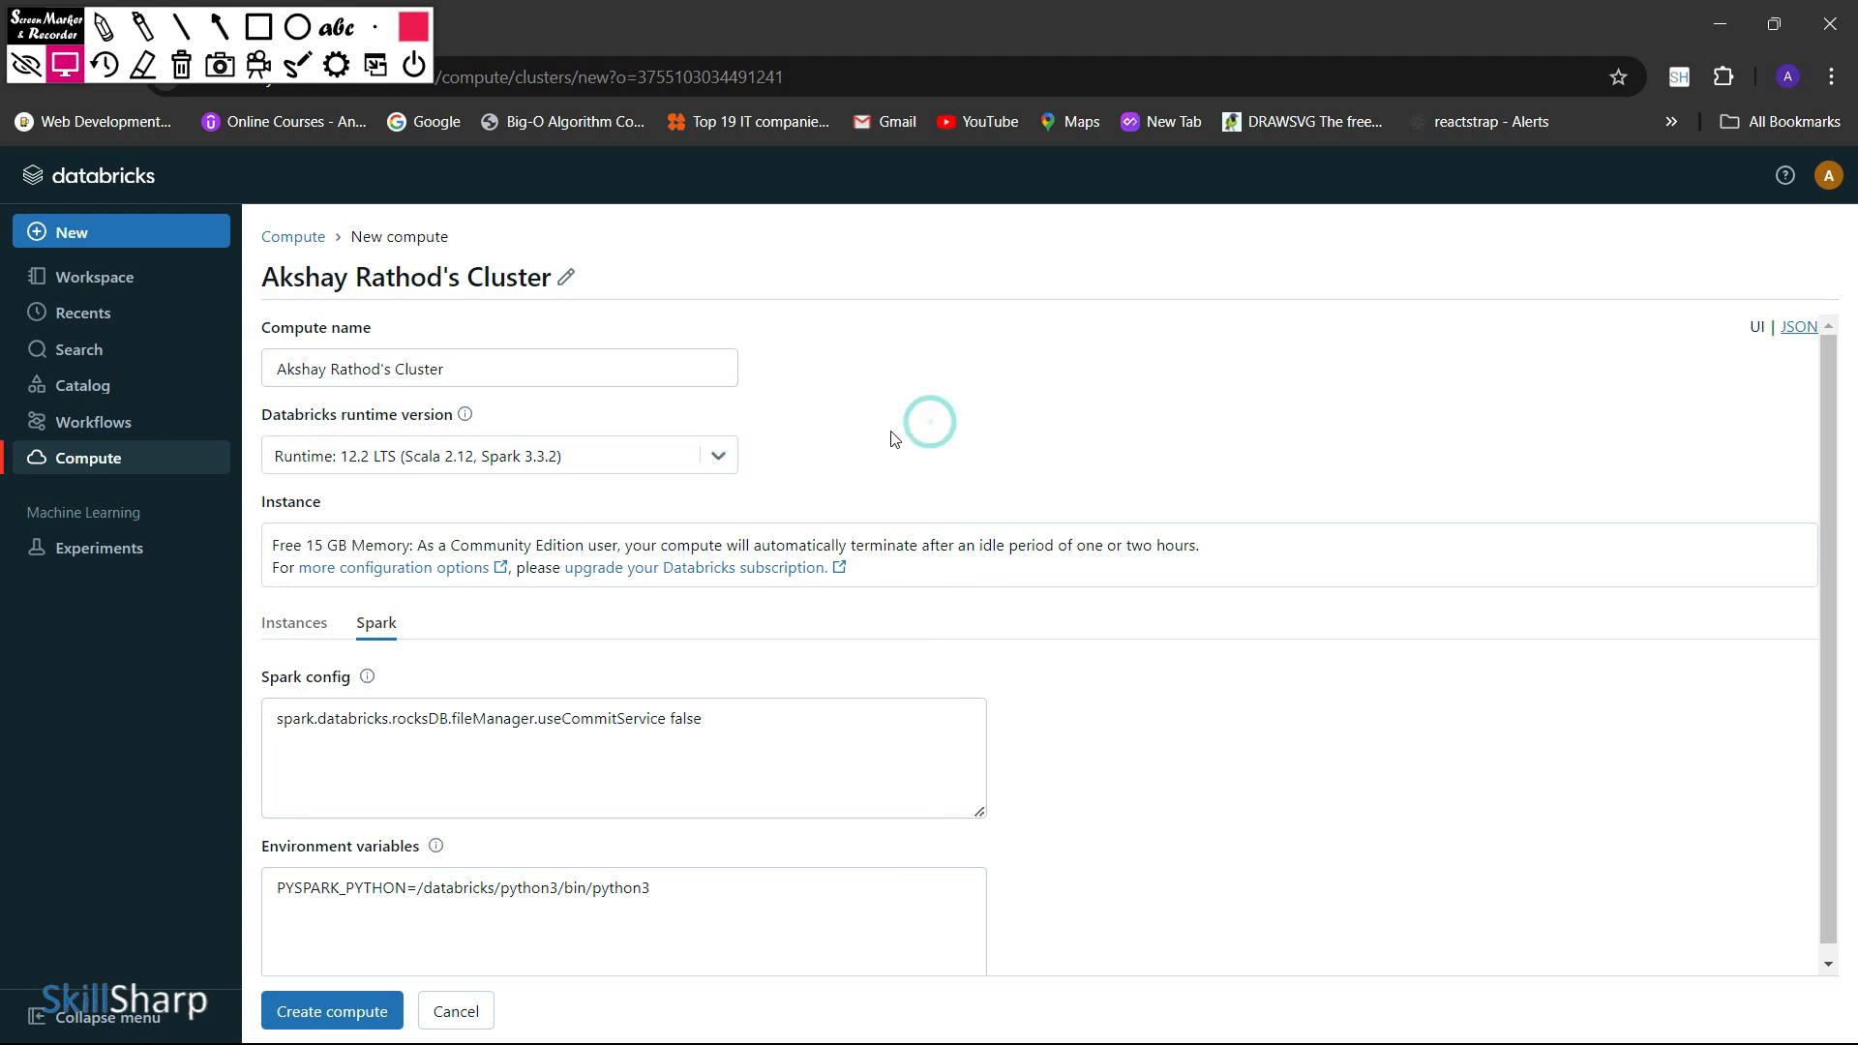
{"action": "scroll", "coordinate": [943, 479], "scroll_direction": "down", "scroll_amount": 1}
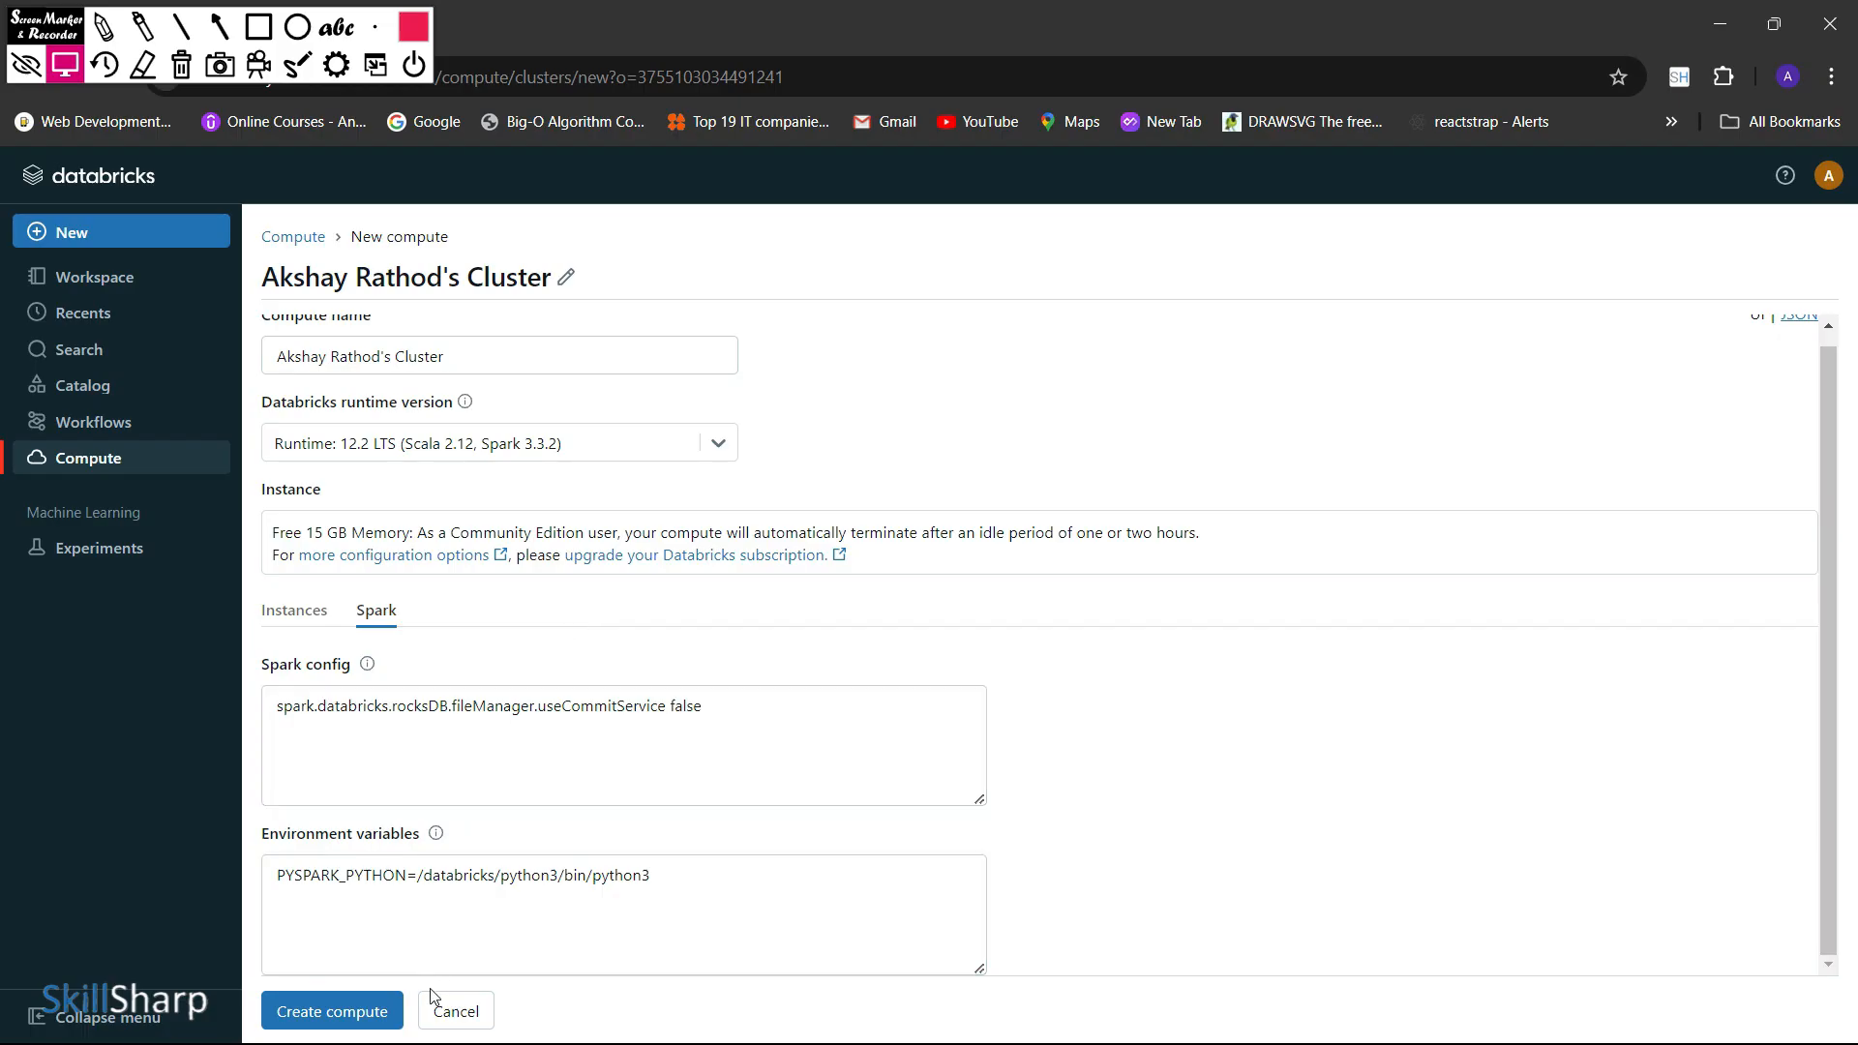
{"action": "left_click", "coordinate": [338, 1013]}
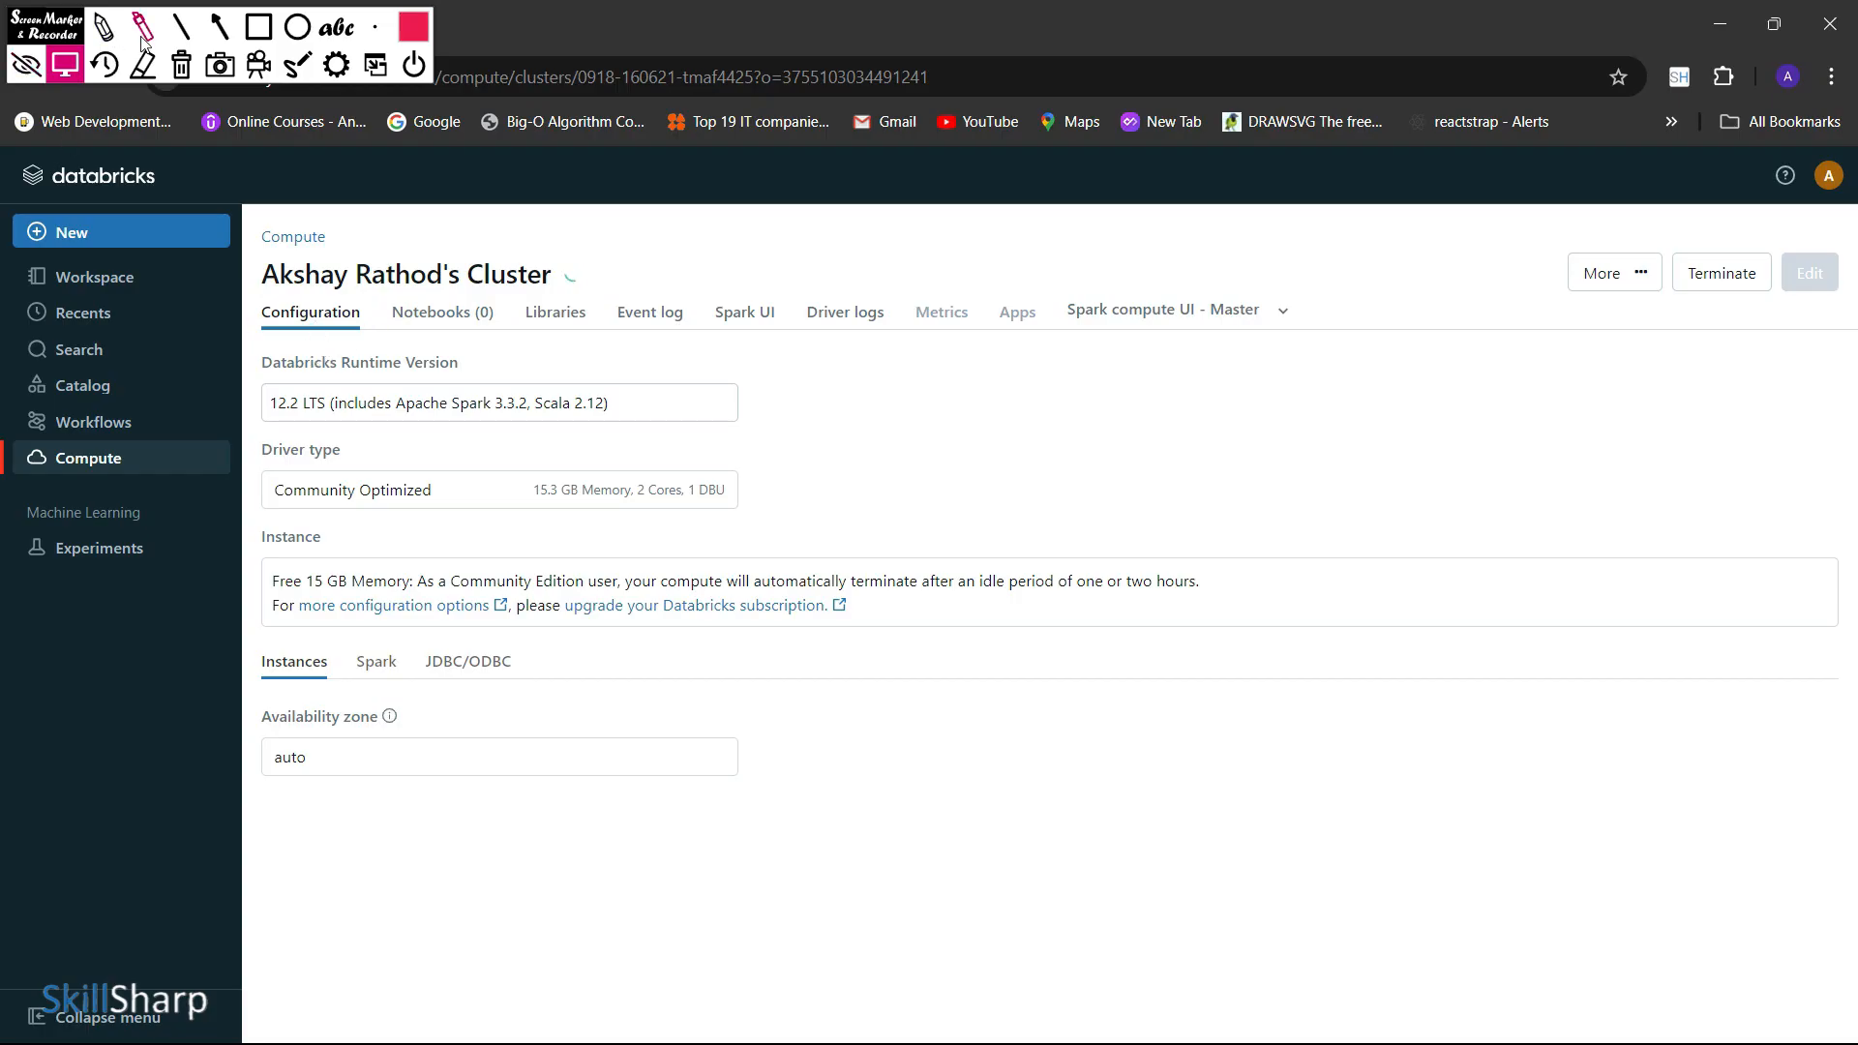
{"action": "left_click", "coordinate": [219, 27]}
{"action": "left_click_drag", "start_coordinate": [281, 408], "coordinate": [309, 336]}
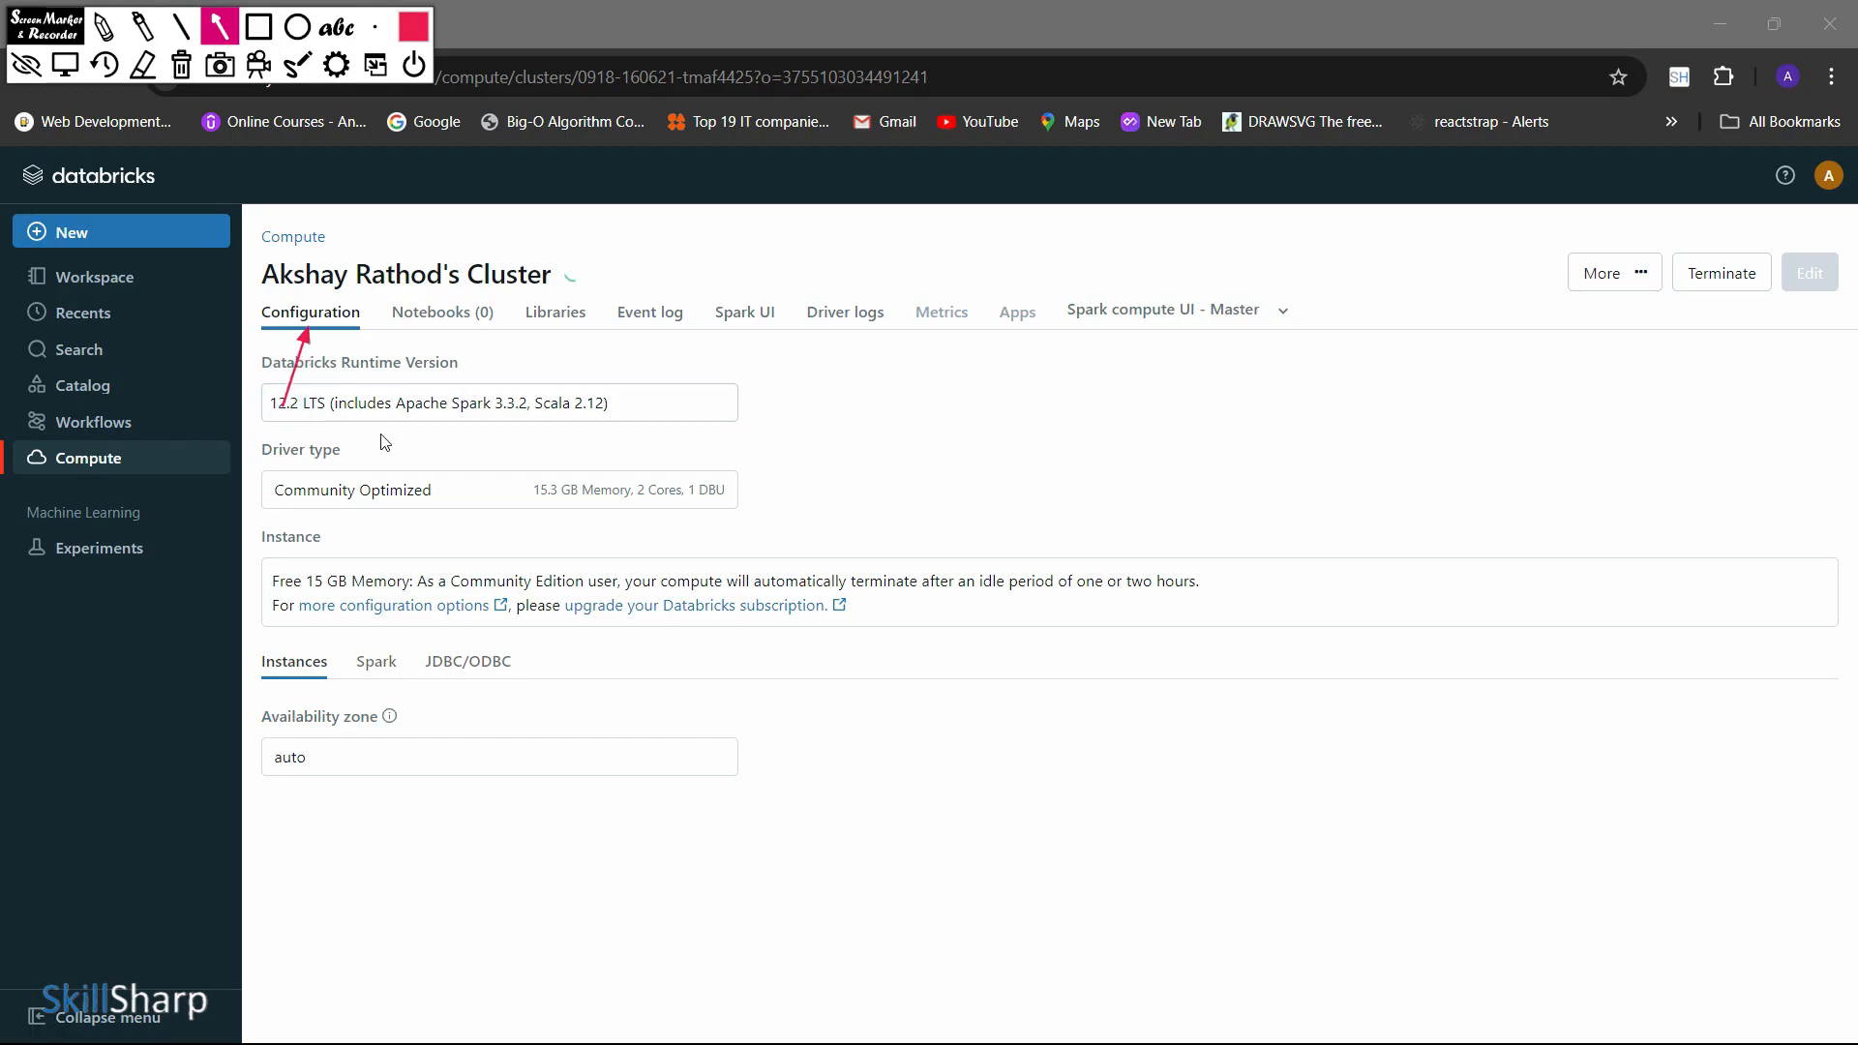
{"action": "left_click_drag", "start_coordinate": [382, 434], "coordinate": [462, 330]}
{"action": "left_click_drag", "start_coordinate": [534, 444], "coordinate": [560, 331]}
{"action": "left_click_drag", "start_coordinate": [653, 451], "coordinate": [657, 335]}
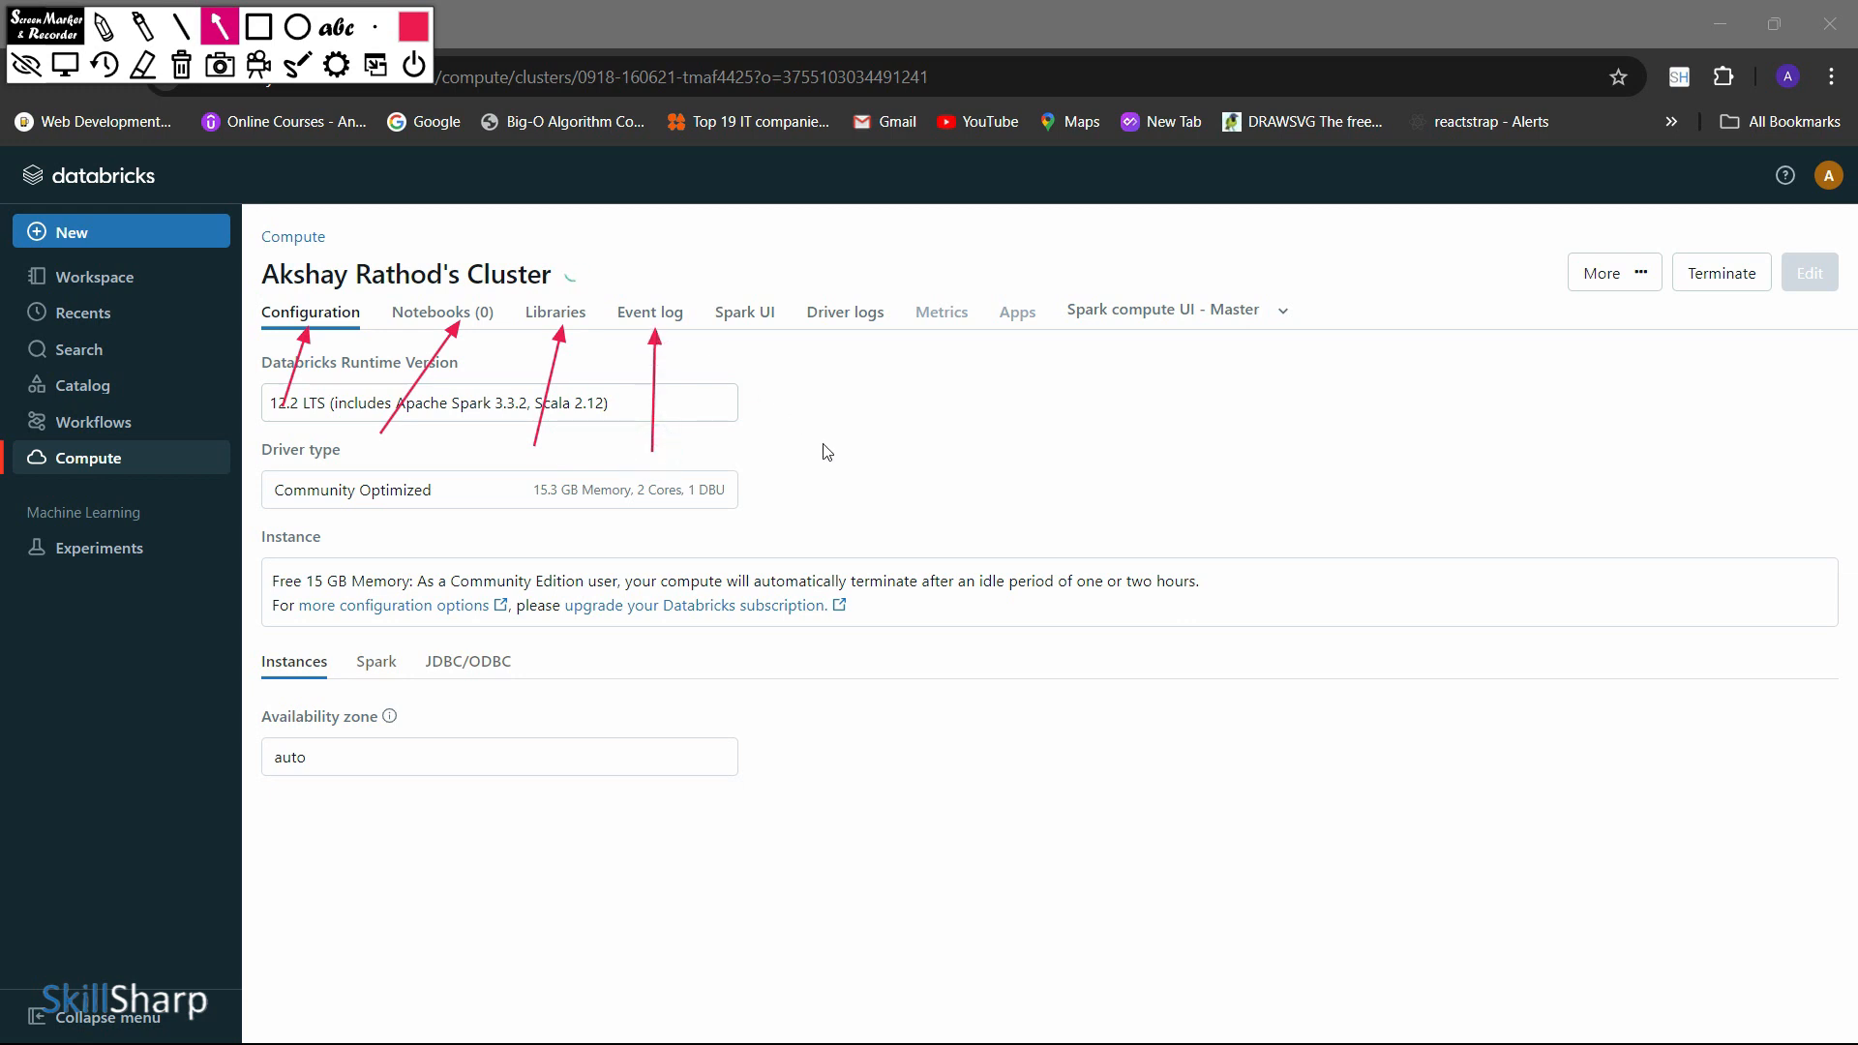
{"action": "left_click_drag", "start_coordinate": [825, 455], "coordinate": [749, 326]}
{"action": "left_click_drag", "start_coordinate": [913, 448], "coordinate": [874, 324]}
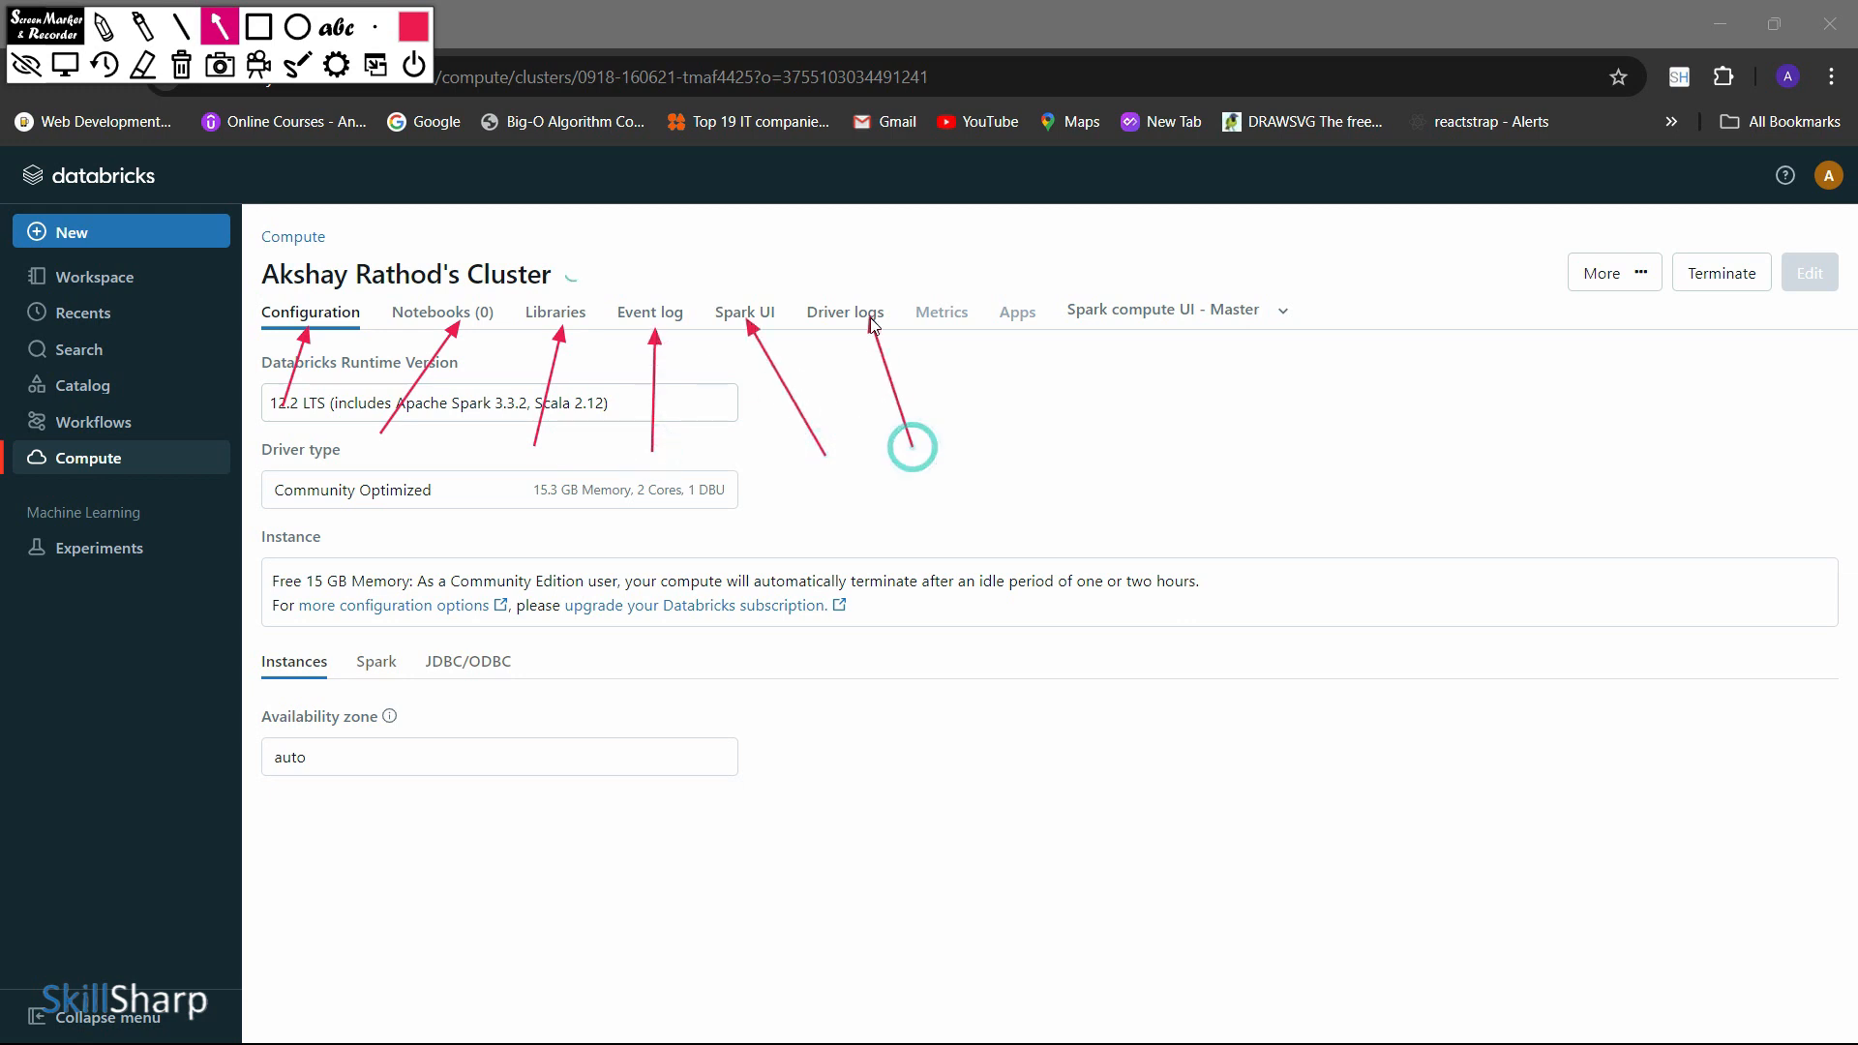
{"action": "left_click_drag", "start_coordinate": [1044, 469], "coordinate": [932, 331]}
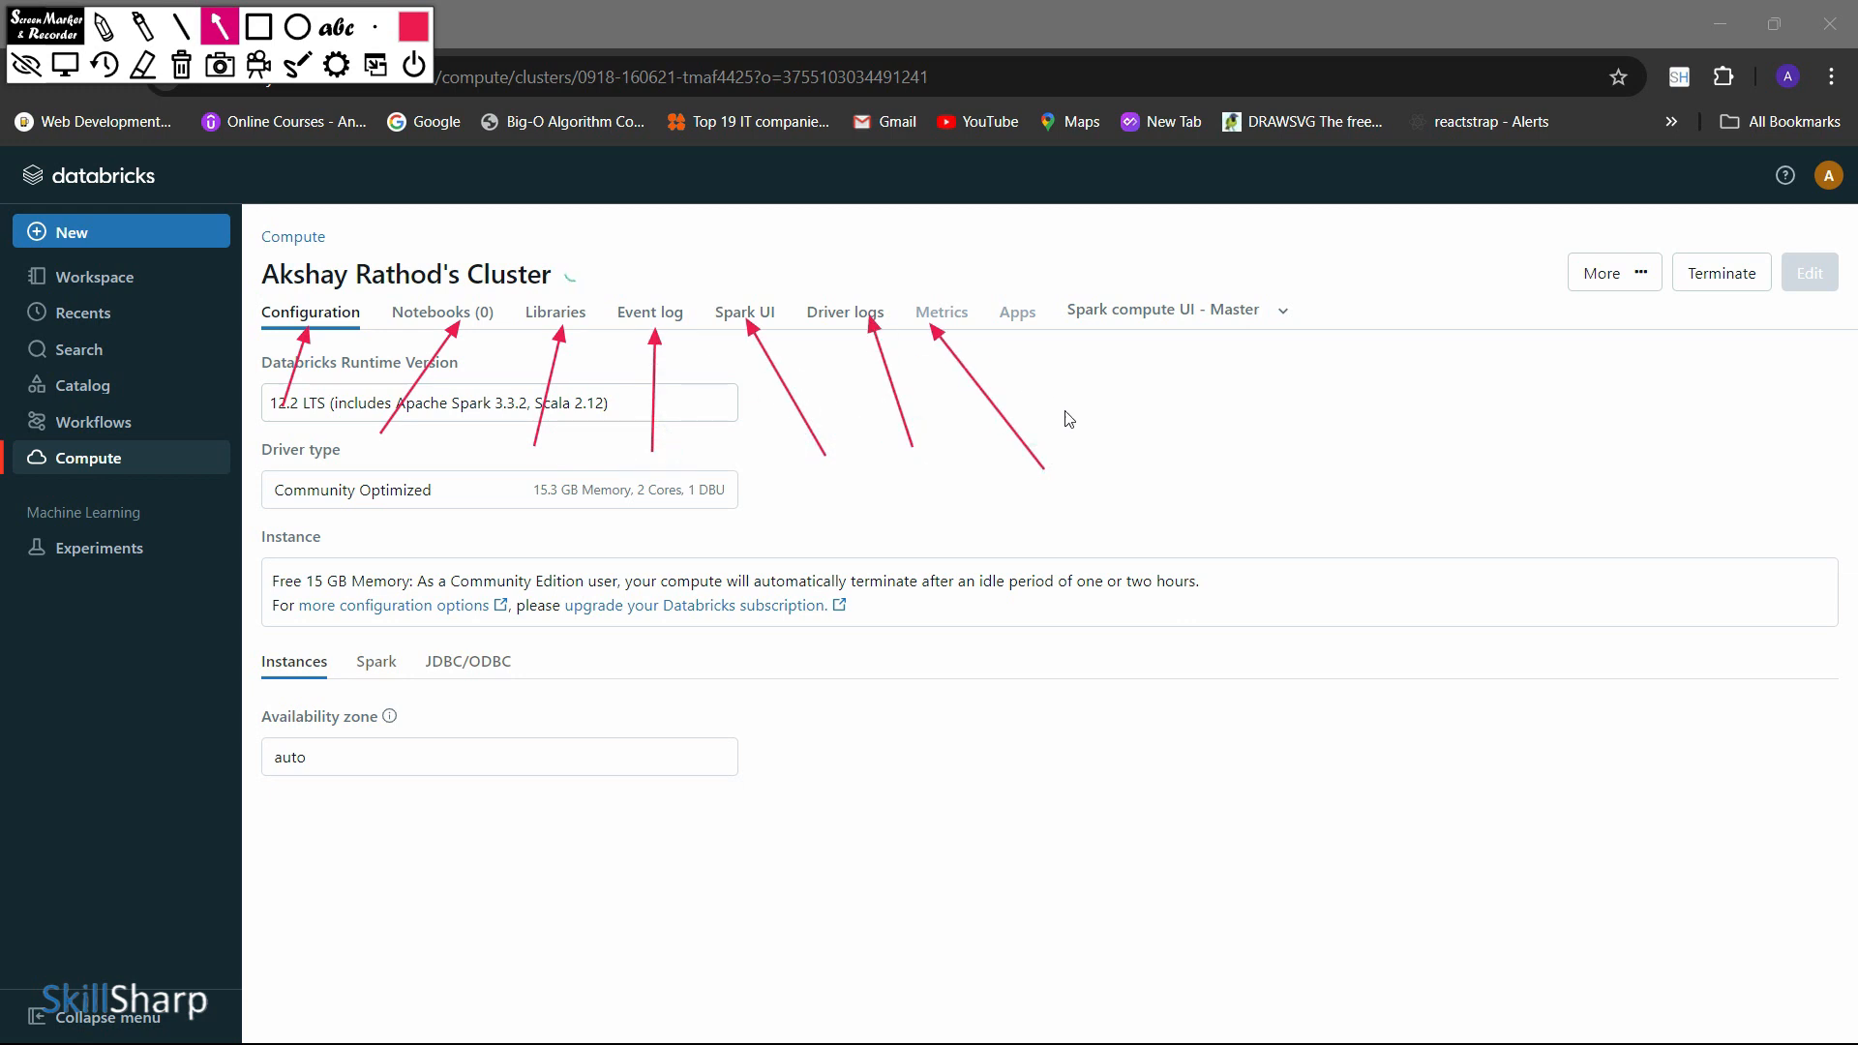
{"action": "left_click_drag", "start_coordinate": [1091, 429], "coordinate": [1014, 332]}
{"action": "key", "text": "Delete"}
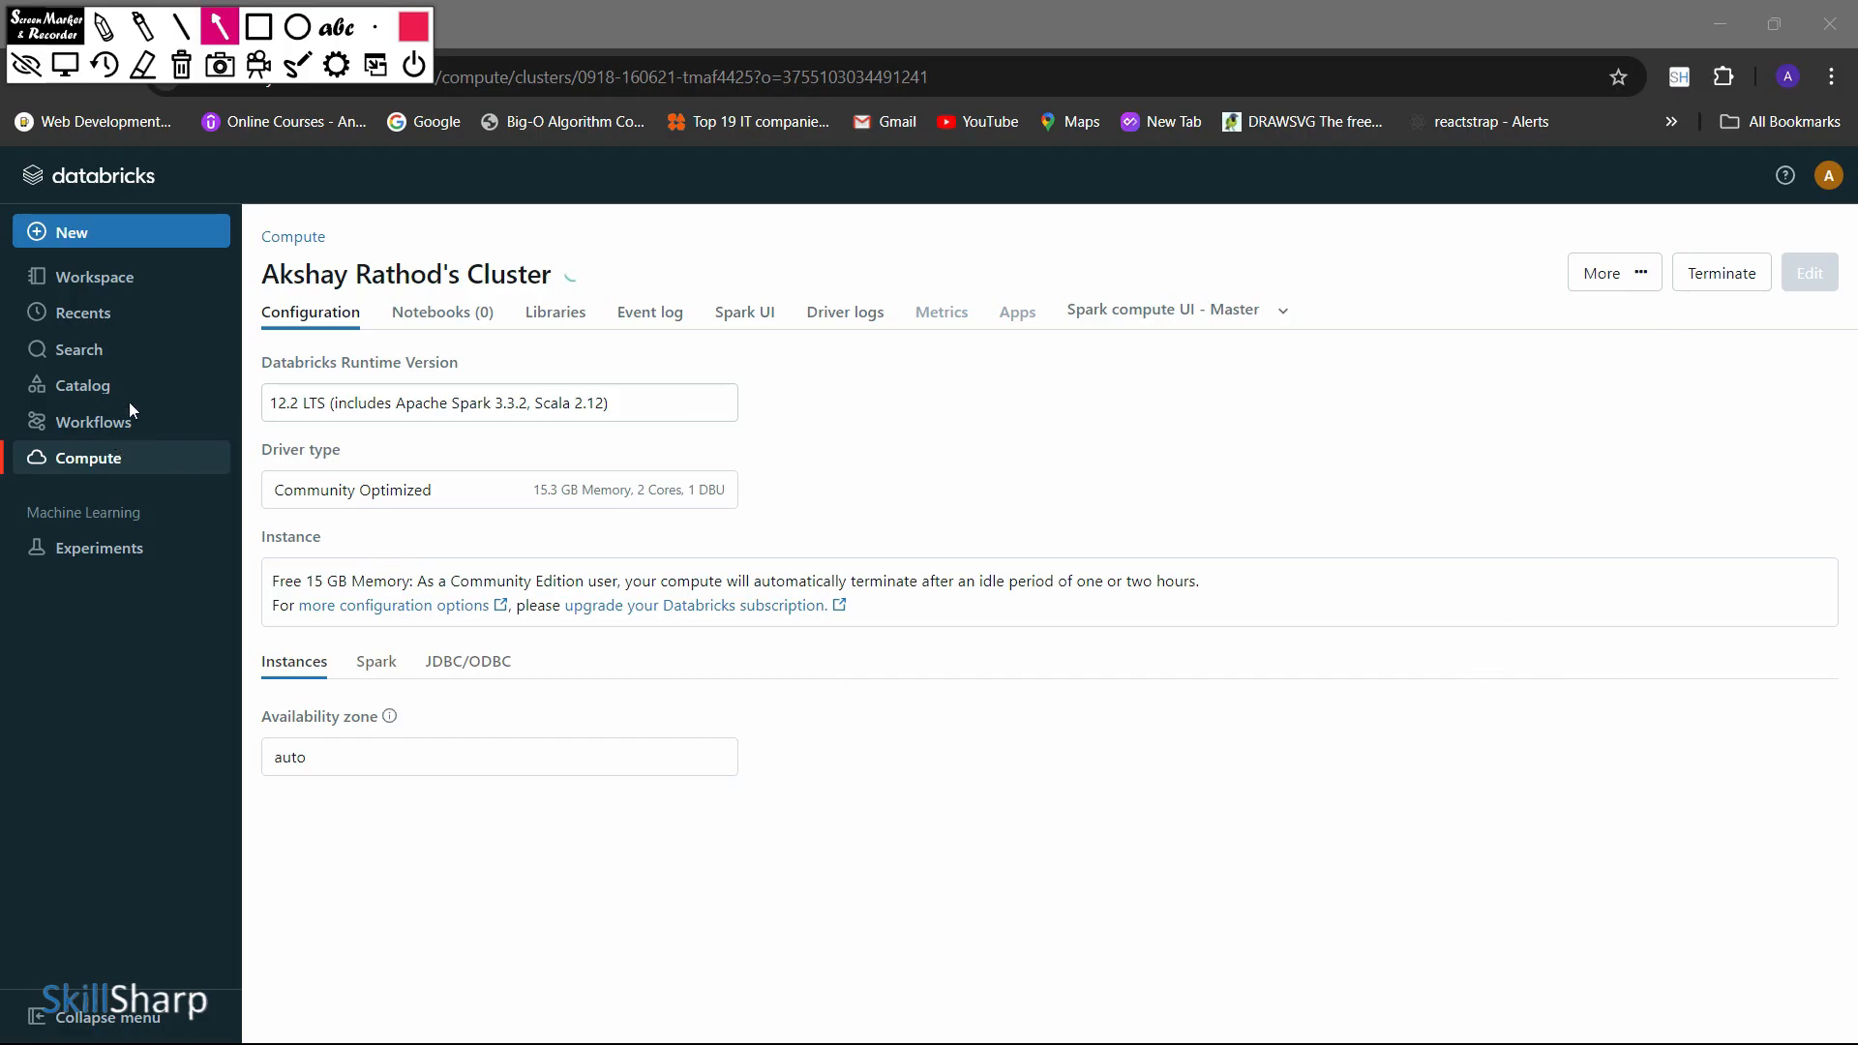
{"action": "left_click_drag", "start_coordinate": [460, 312], "coordinate": [452, 299]}
{"action": "key", "text": "Escape"}
View the new cluster's attached notebooks and its installed libraries
{"action": "left_click", "coordinate": [426, 327]}
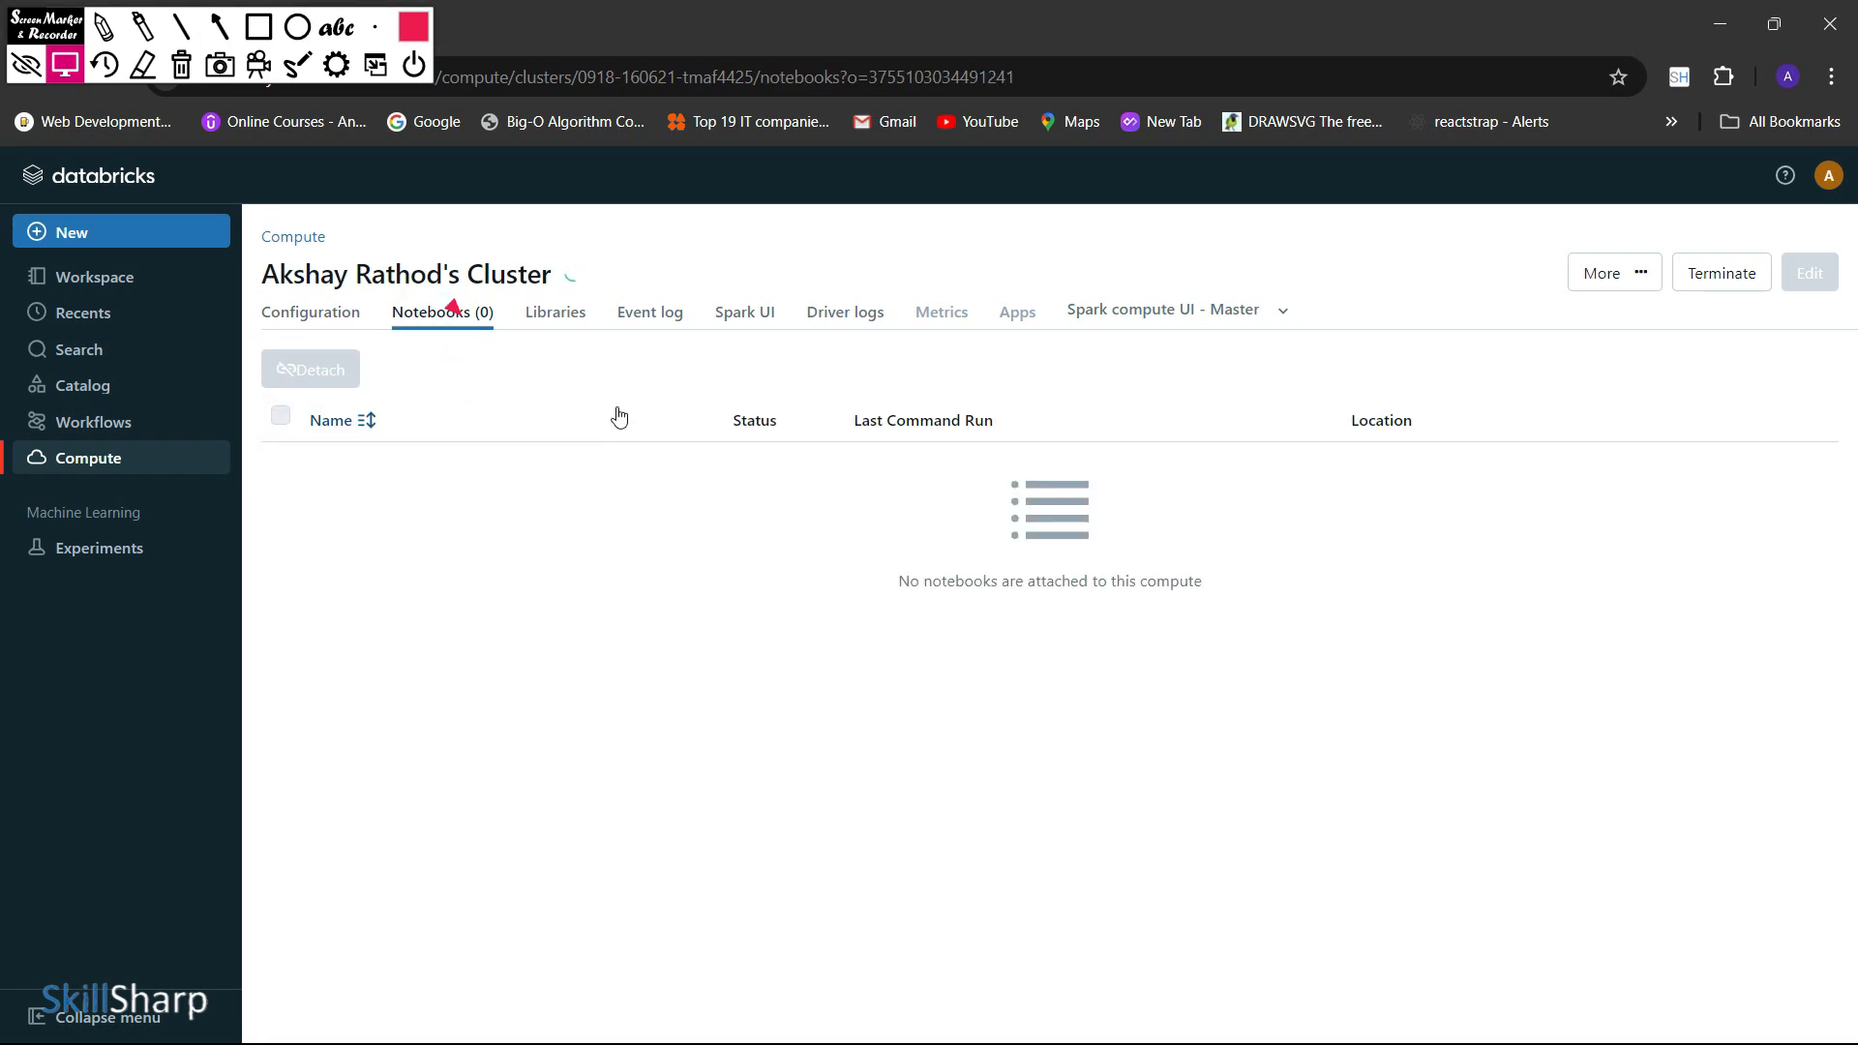
{"action": "left_click", "coordinate": [570, 319]}
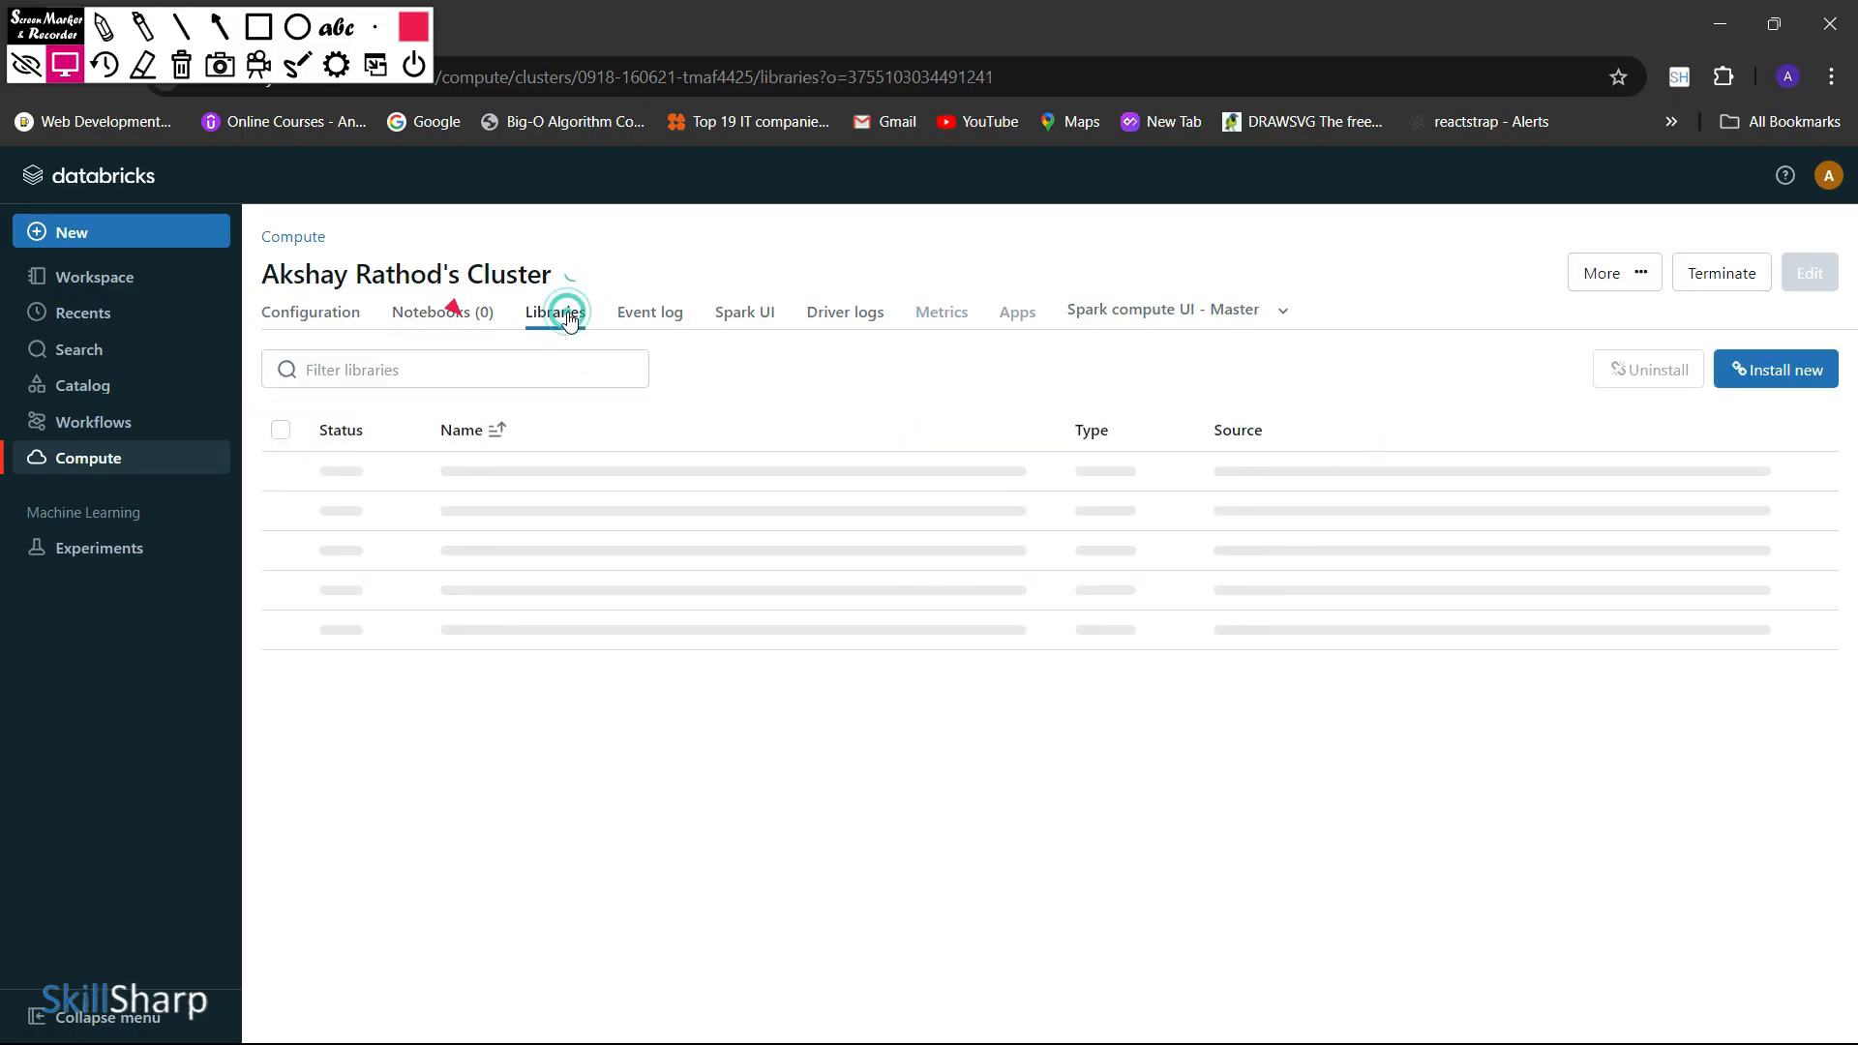
{"action": "left_click", "coordinate": [463, 327]}
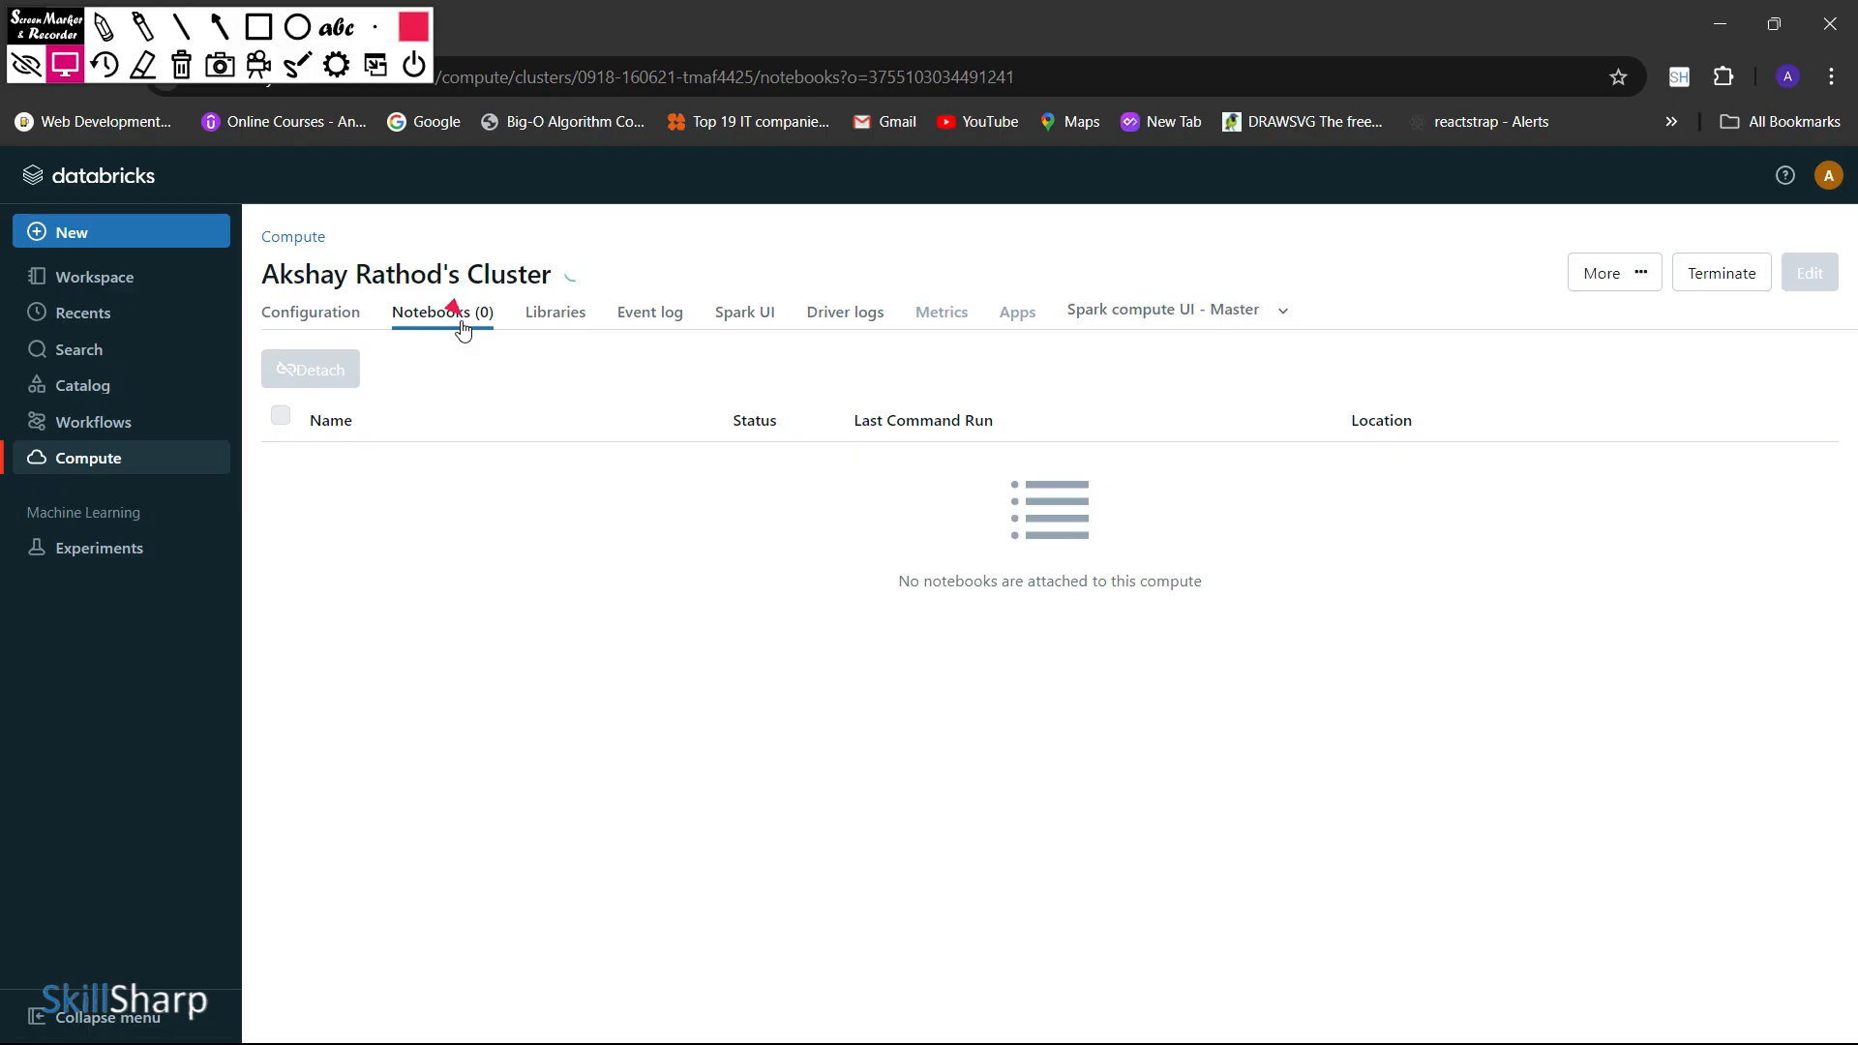
{"action": "left_click", "coordinate": [566, 322]}
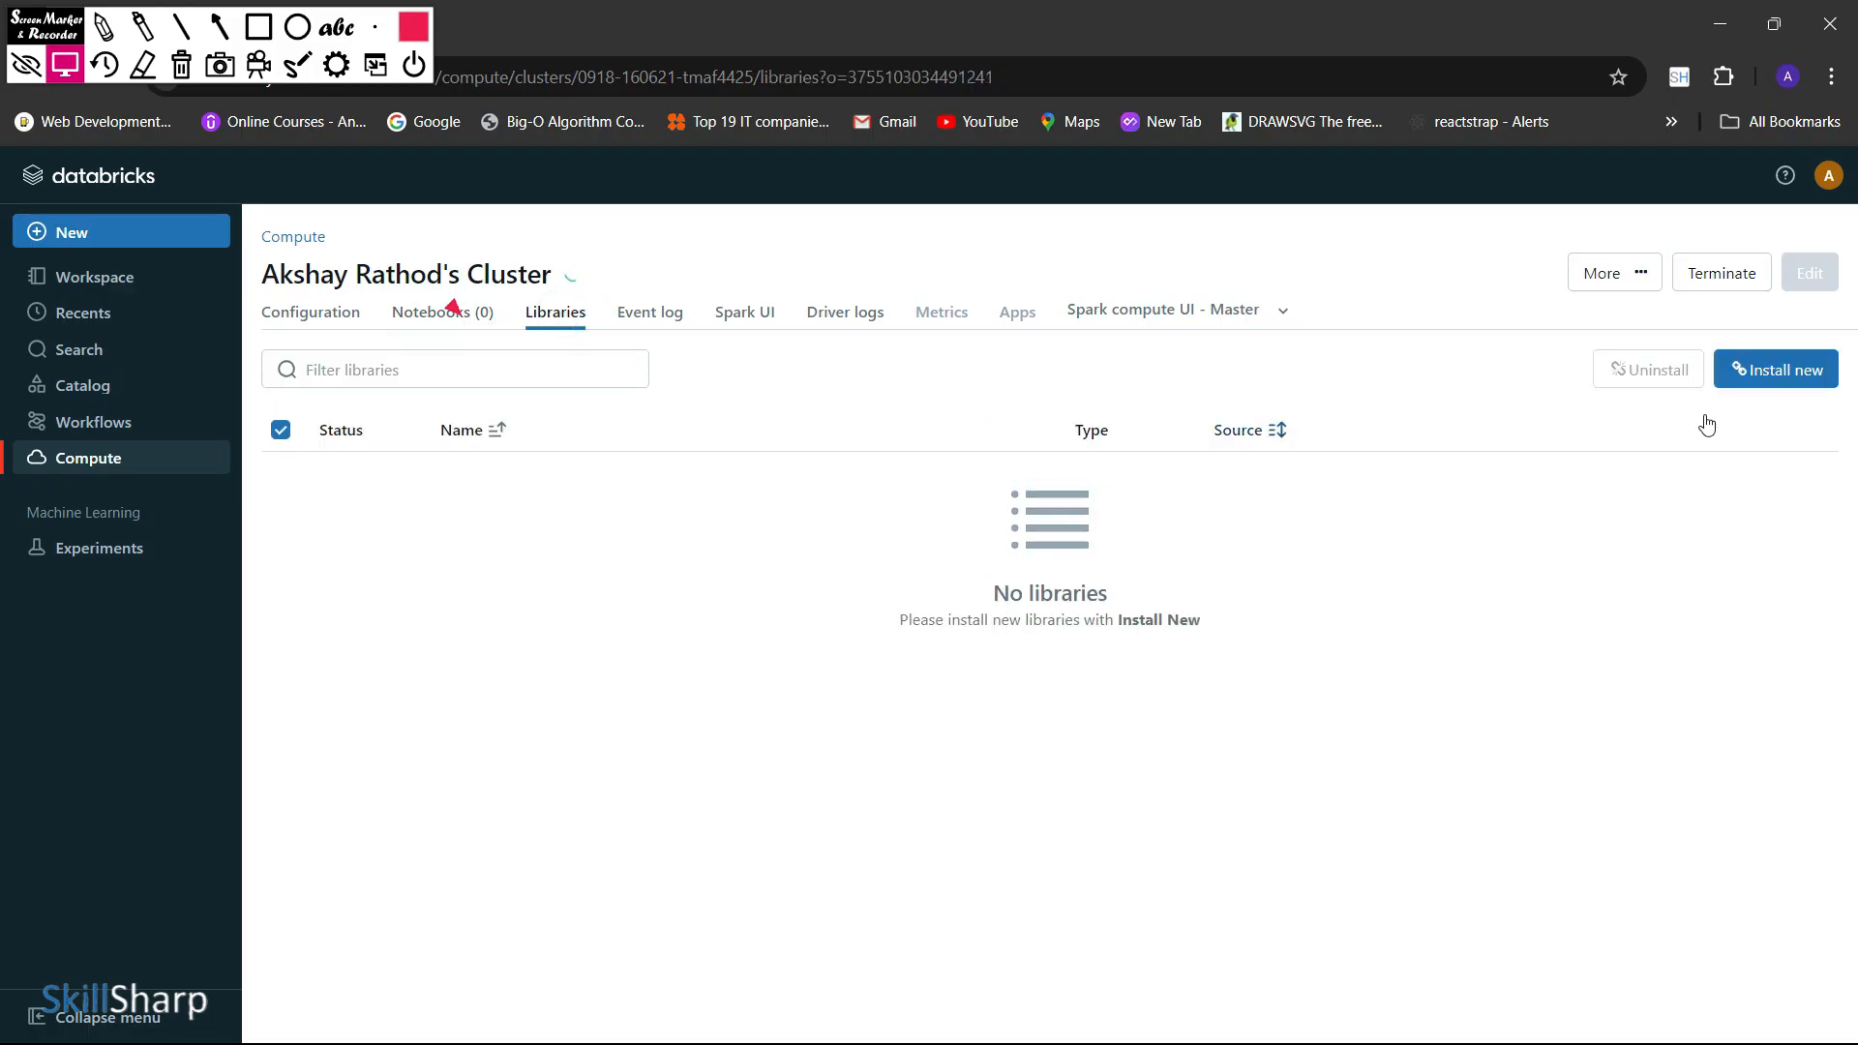
Look through the File Path/S3, PyPI and Maven sources for installing a cluster library, then close the dialog without installing
{"action": "left_click", "coordinate": [1742, 387]}
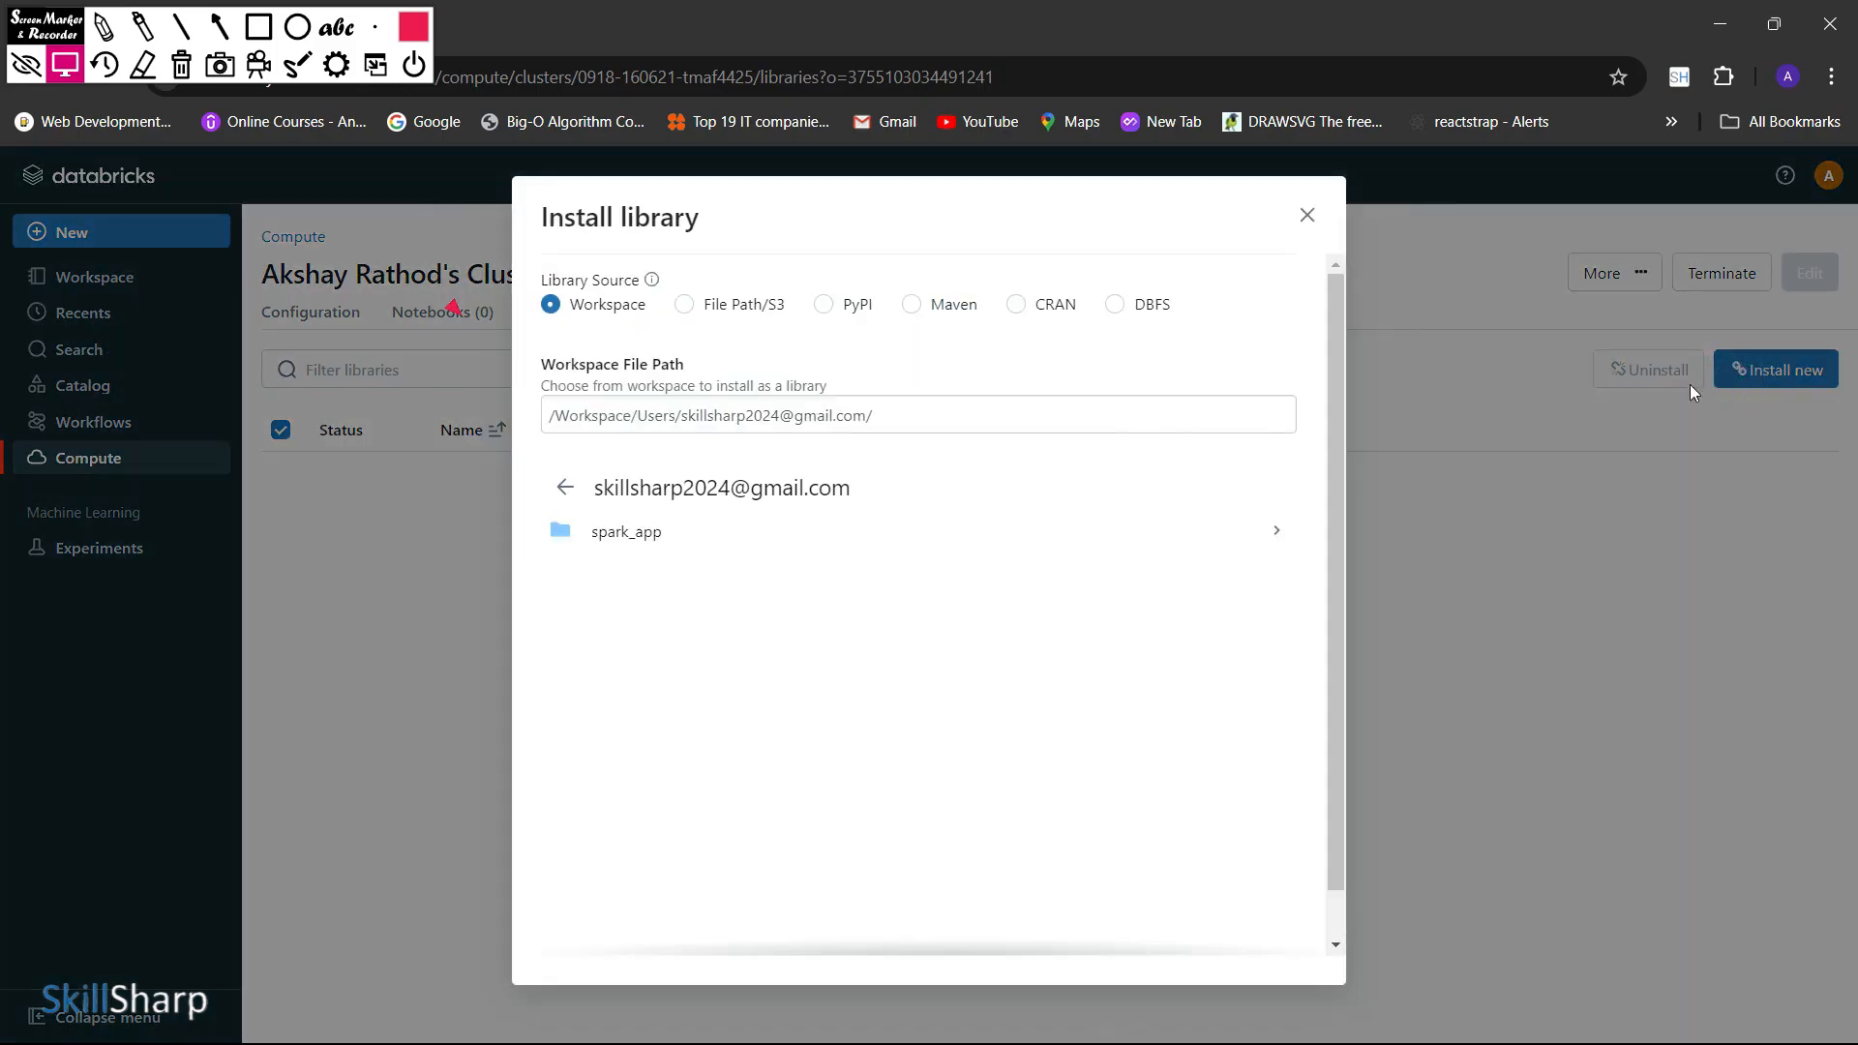
{"action": "left_click", "coordinate": [689, 308]}
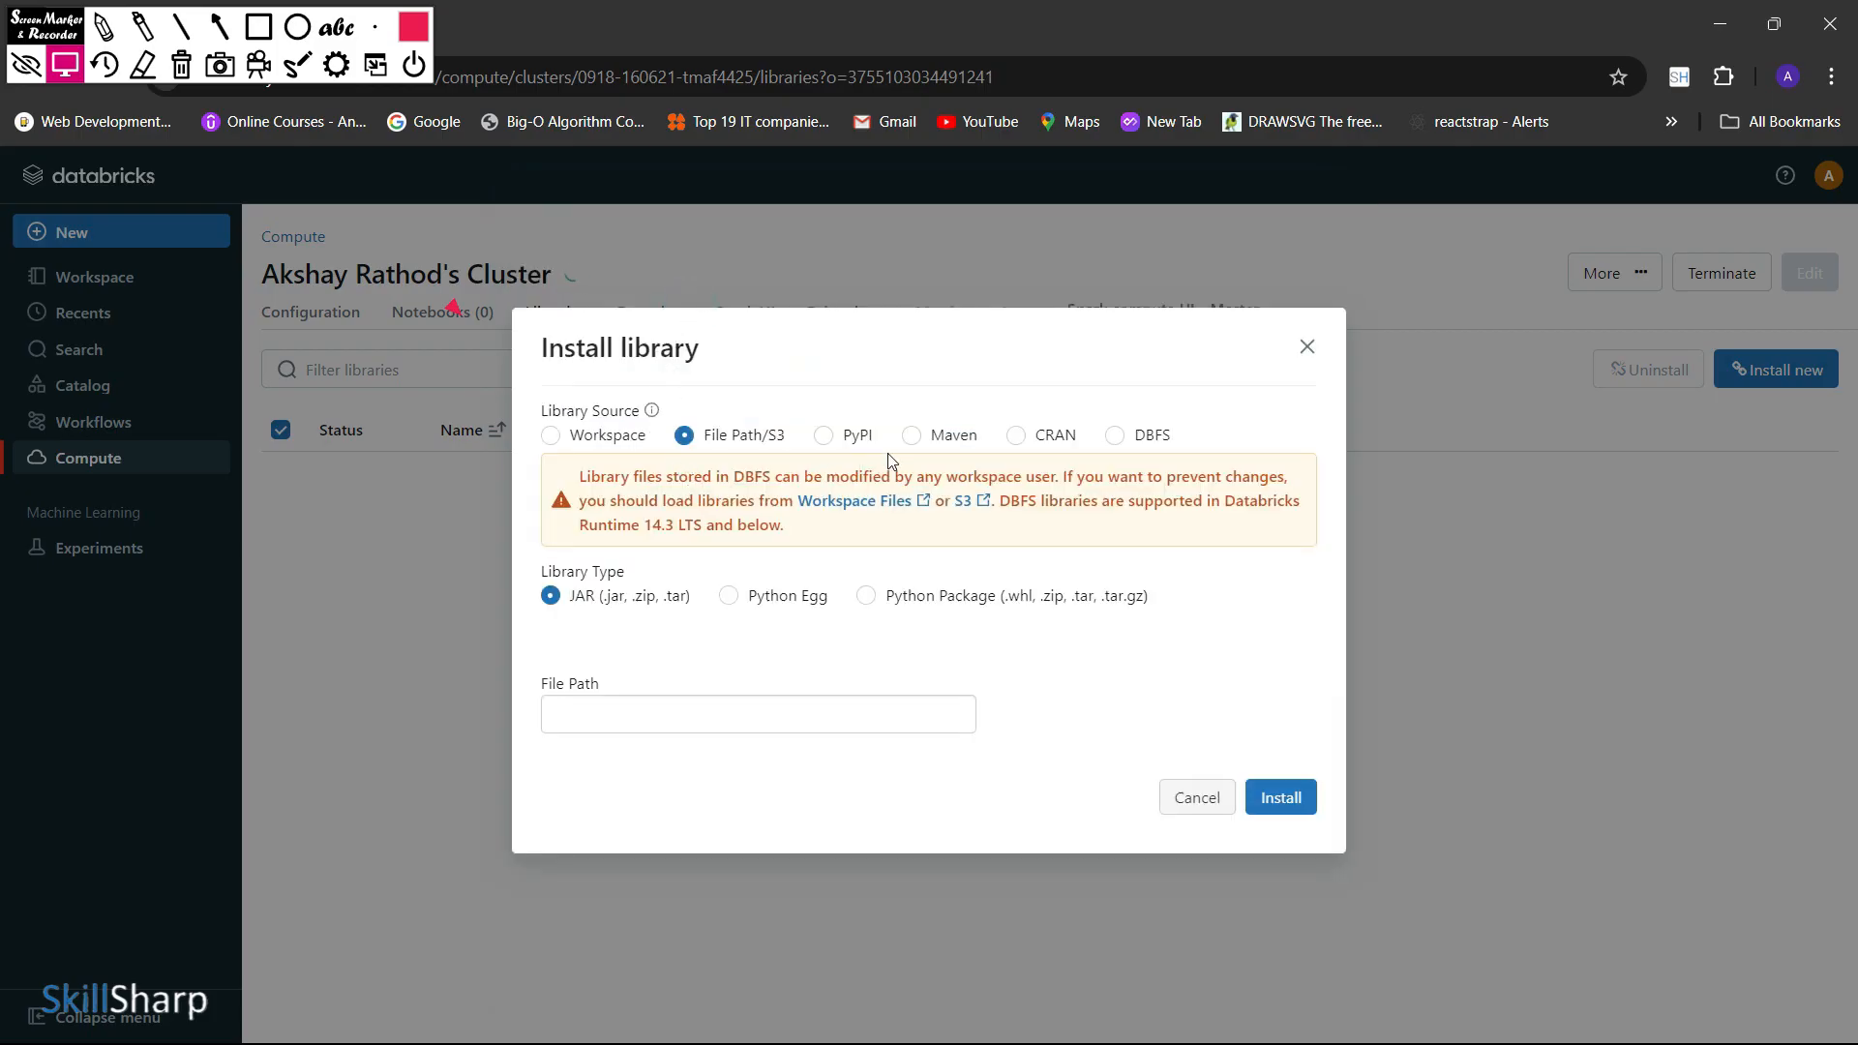
{"action": "left_click", "coordinate": [825, 435]}
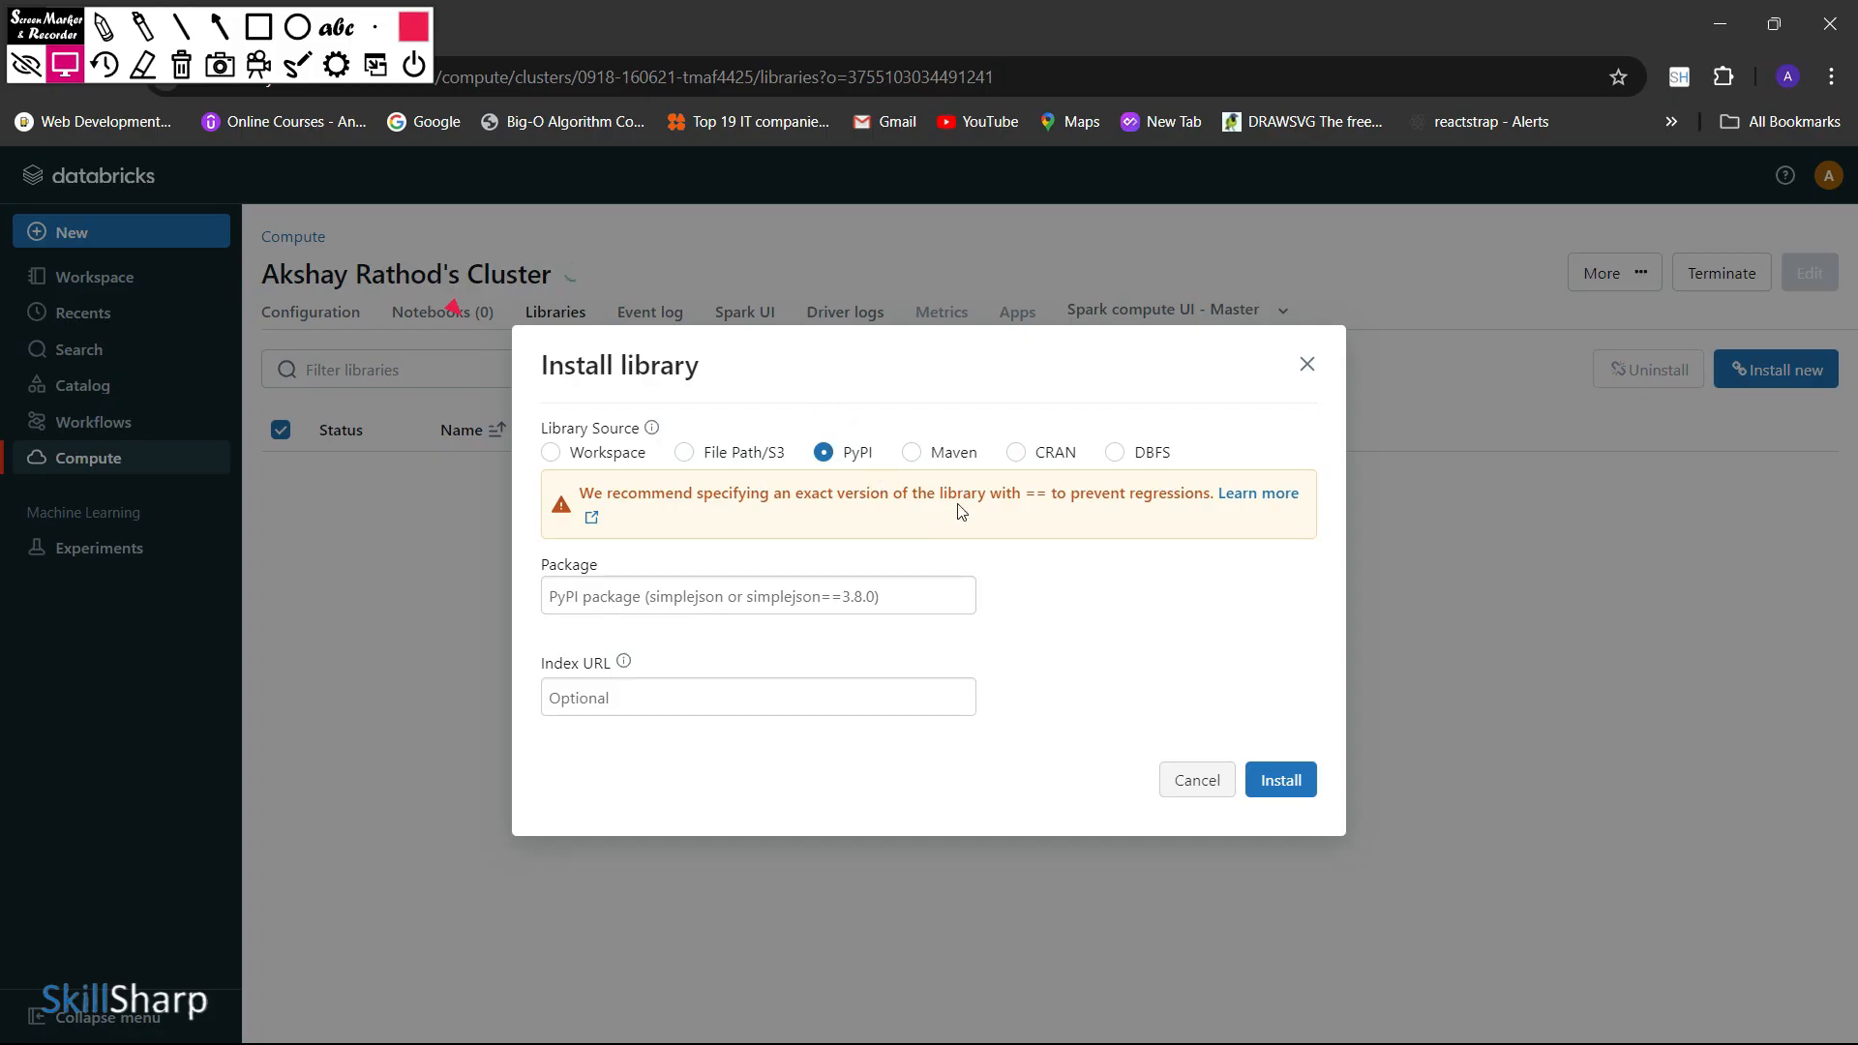
{"action": "left_click", "coordinate": [947, 454]}
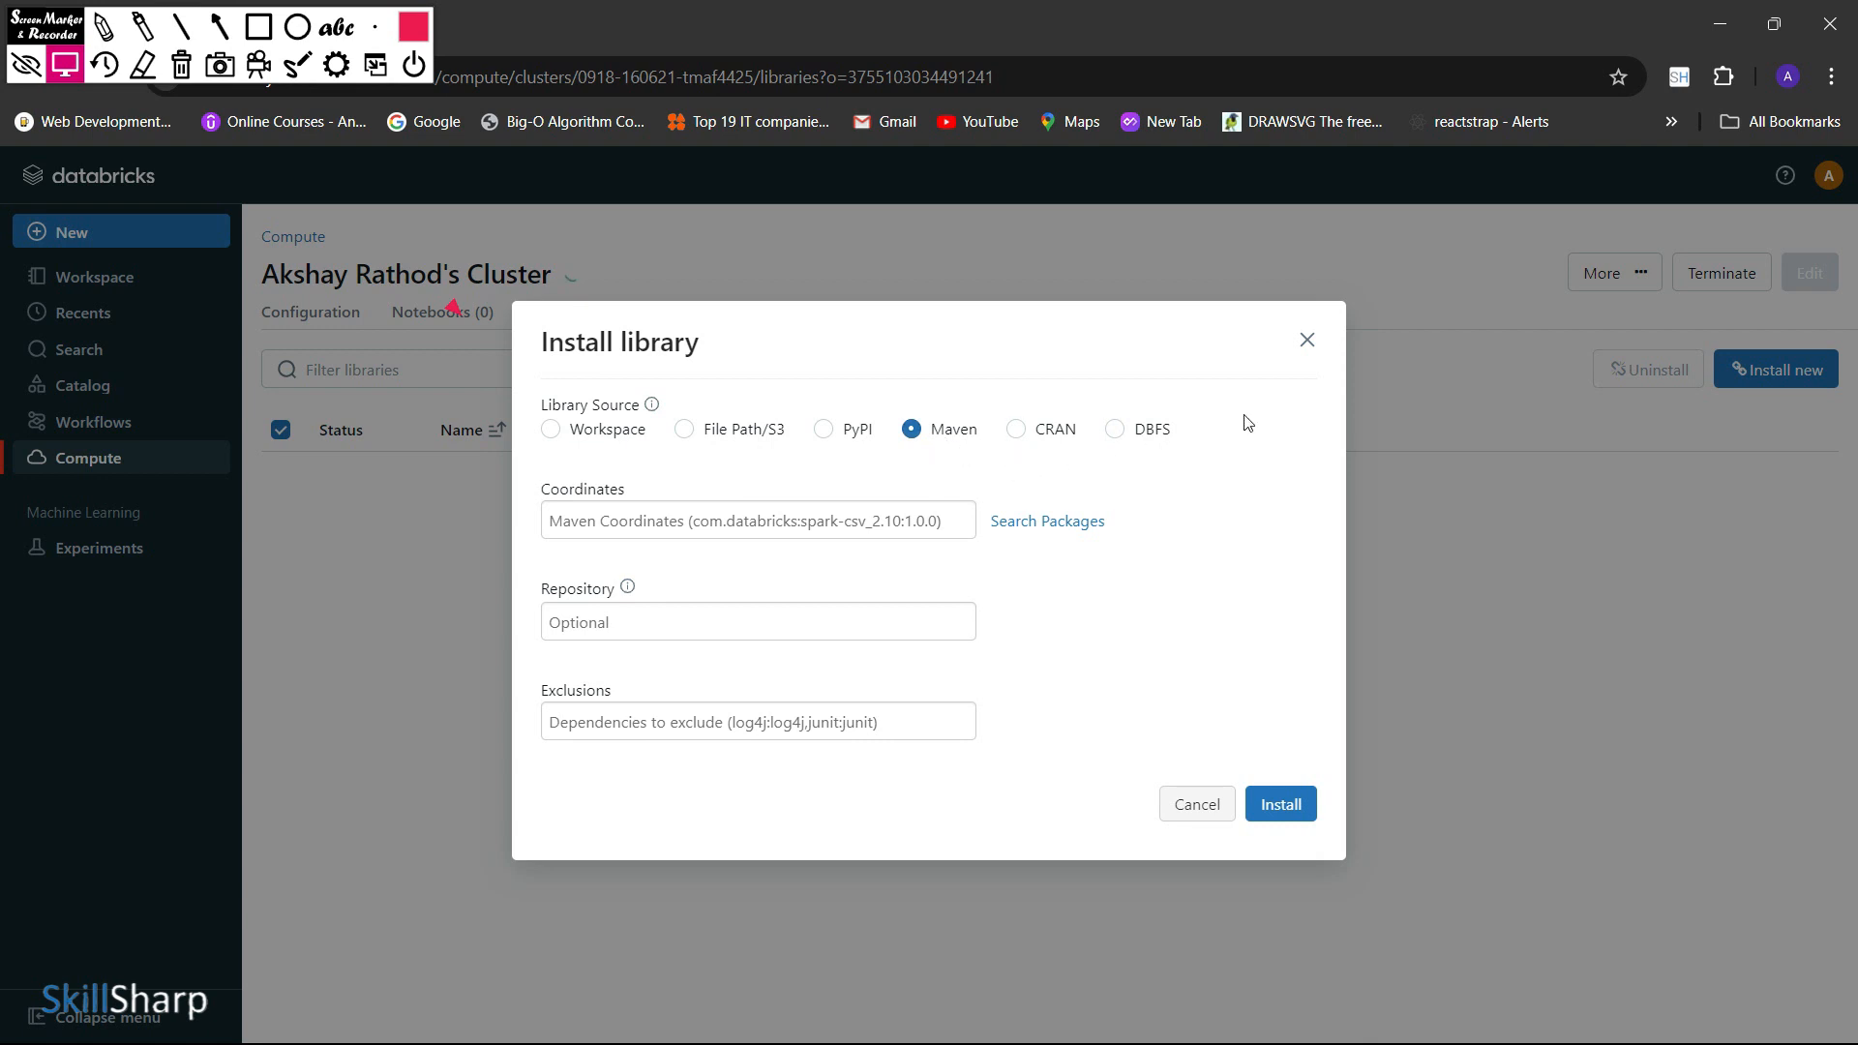
{"action": "left_click", "coordinate": [1308, 339]}
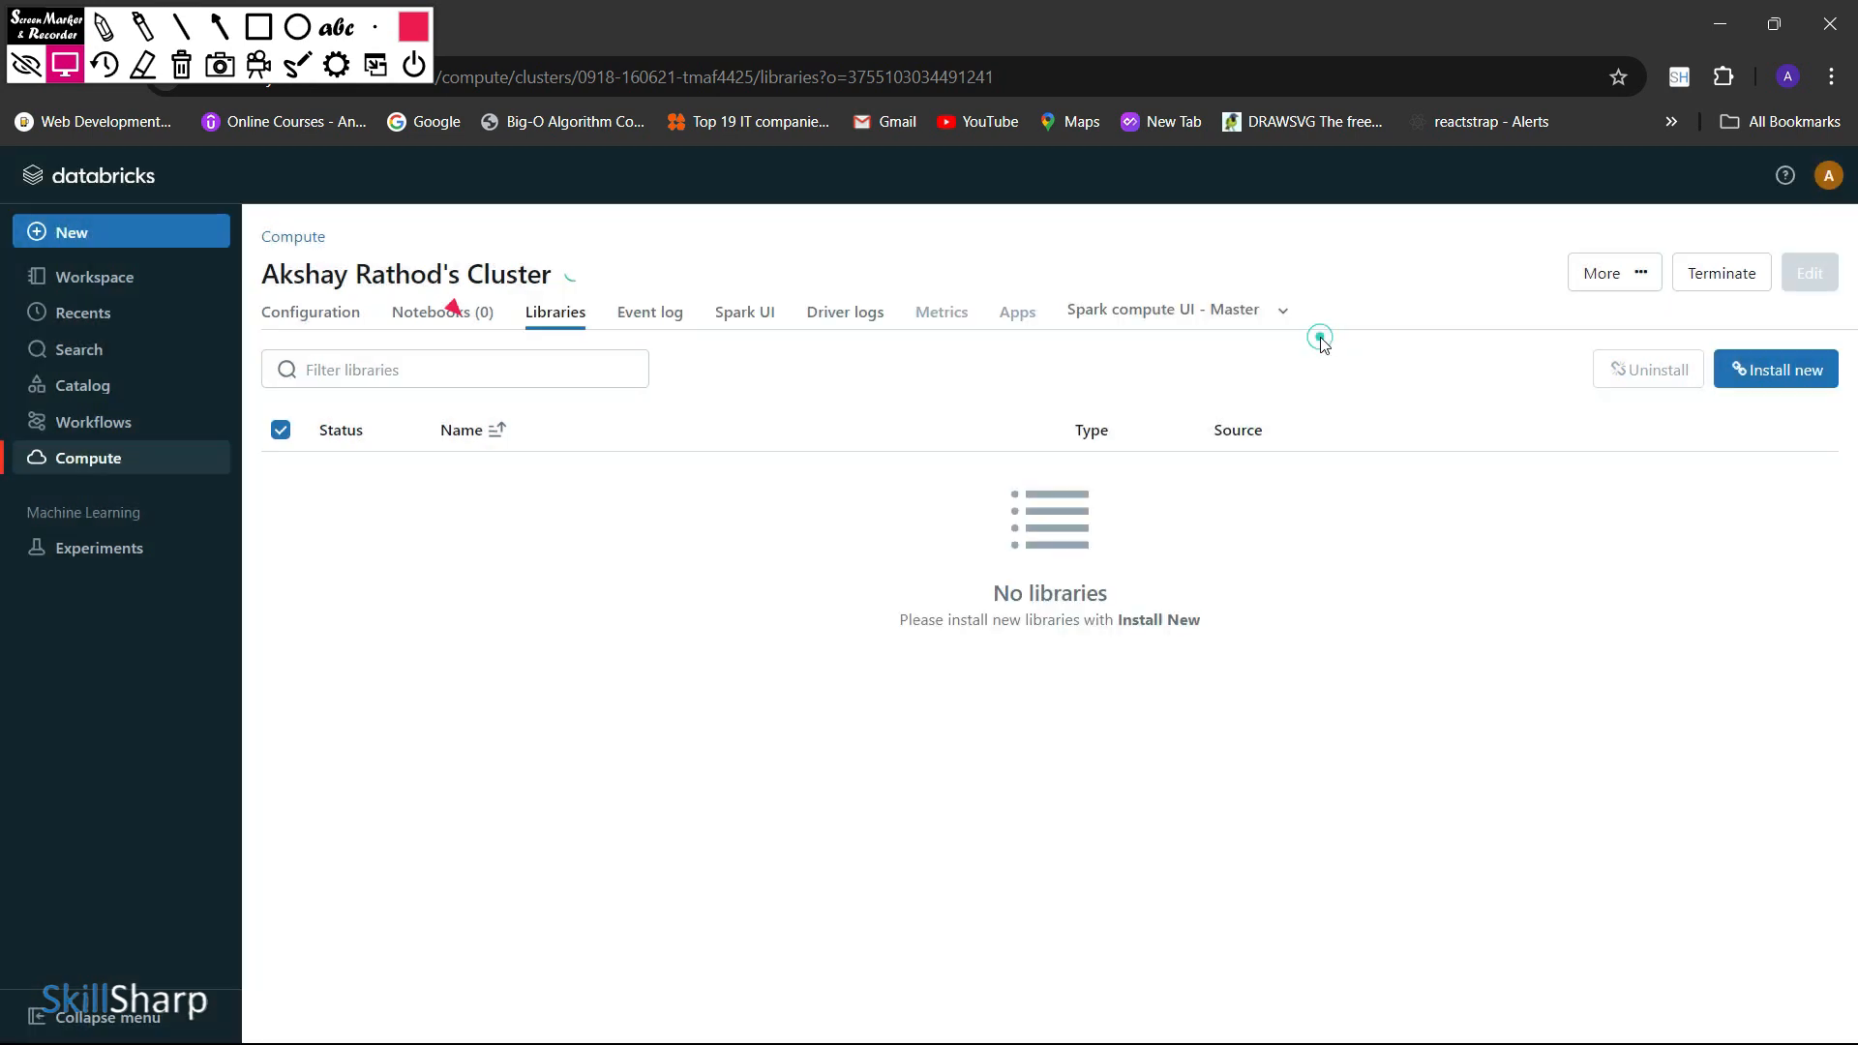
View the new cluster's event log, Spark UI and driver logs, including the standard and Log4j output
{"action": "left_click", "coordinate": [648, 312]}
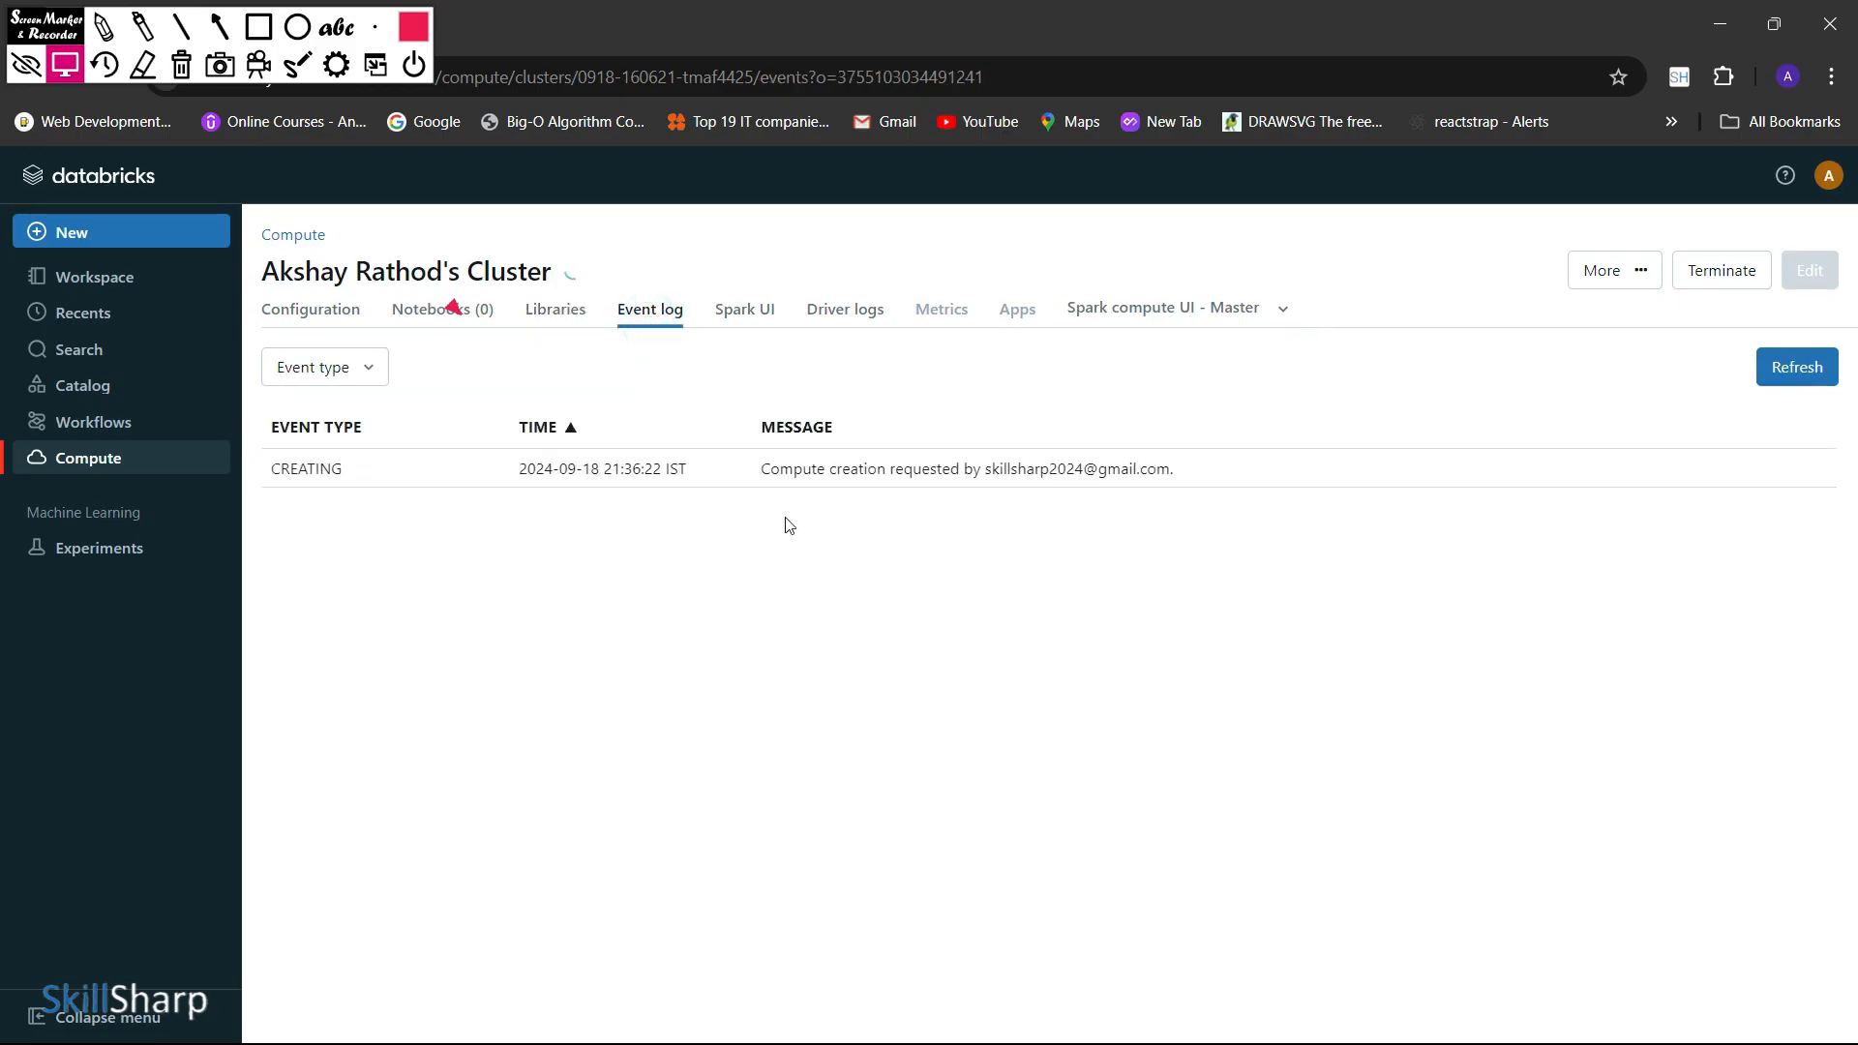
{"action": "left_click", "coordinate": [739, 329]}
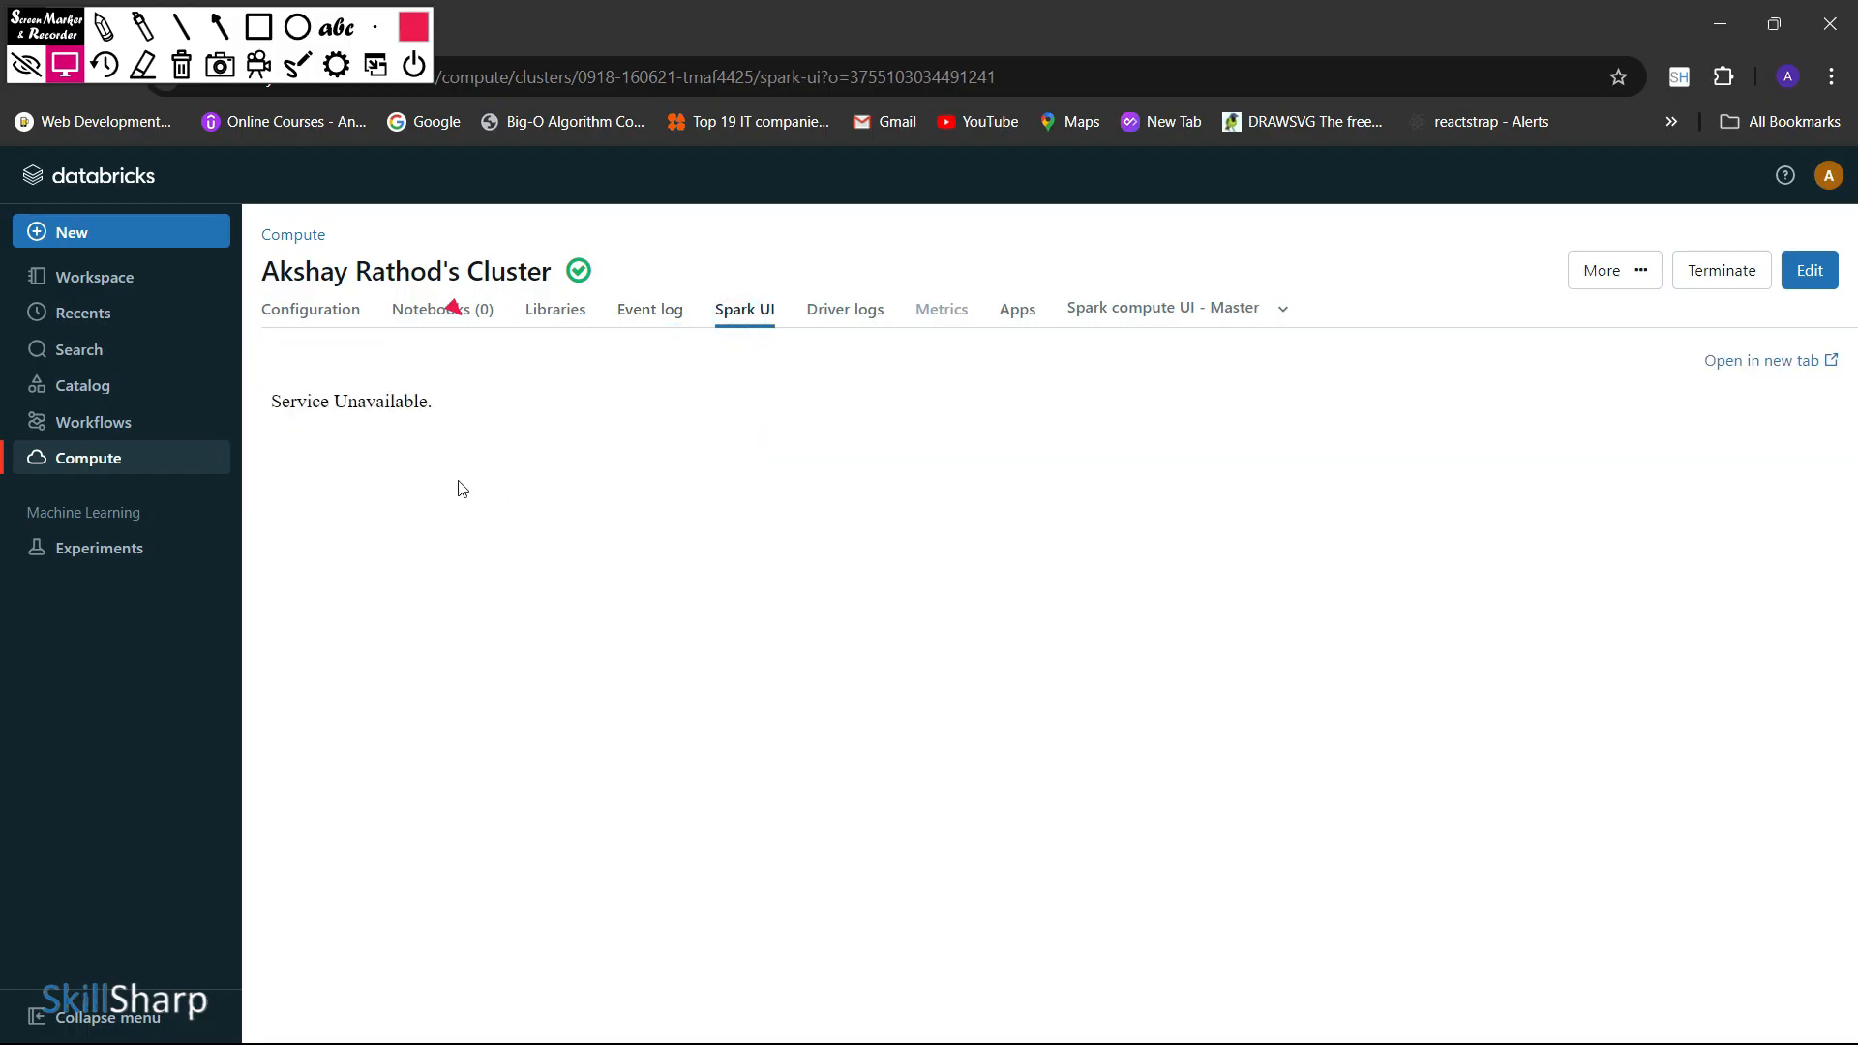
{"action": "left_click", "coordinate": [834, 317]}
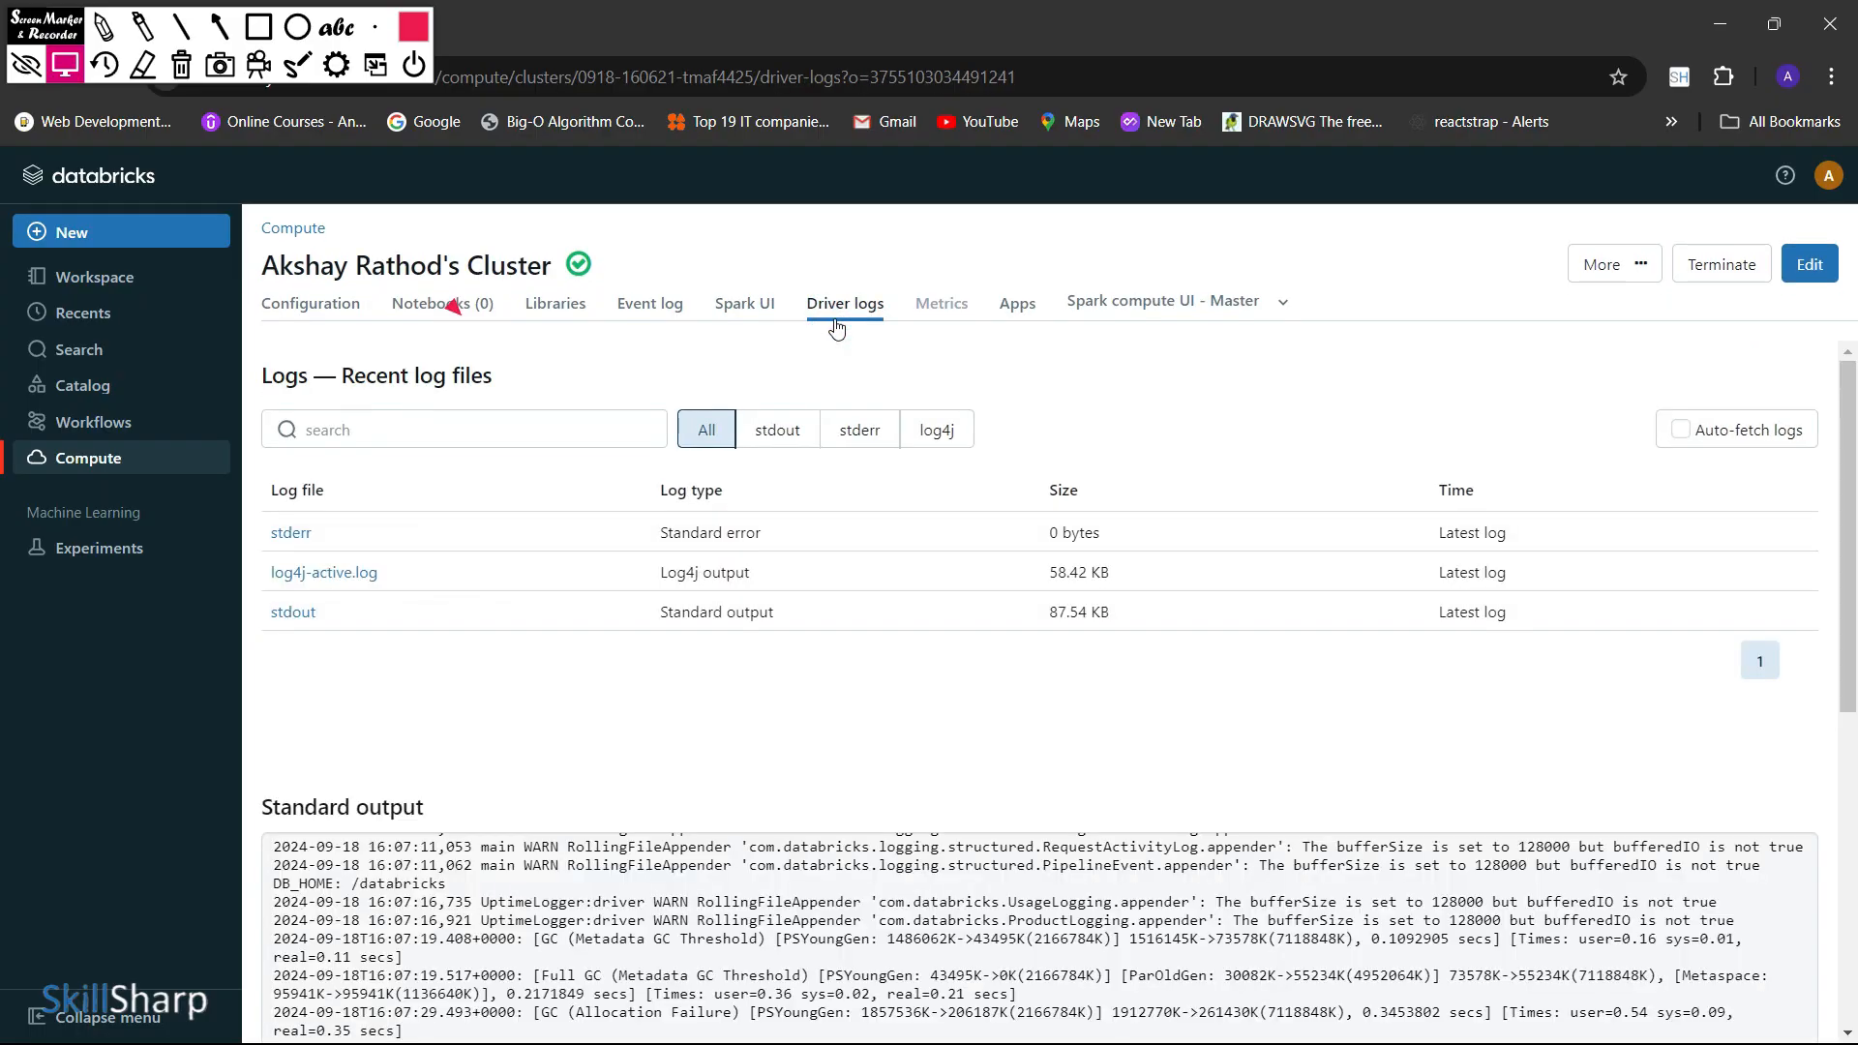
{"action": "scroll", "coordinate": [851, 456], "scroll_direction": "down", "scroll_amount": 10}
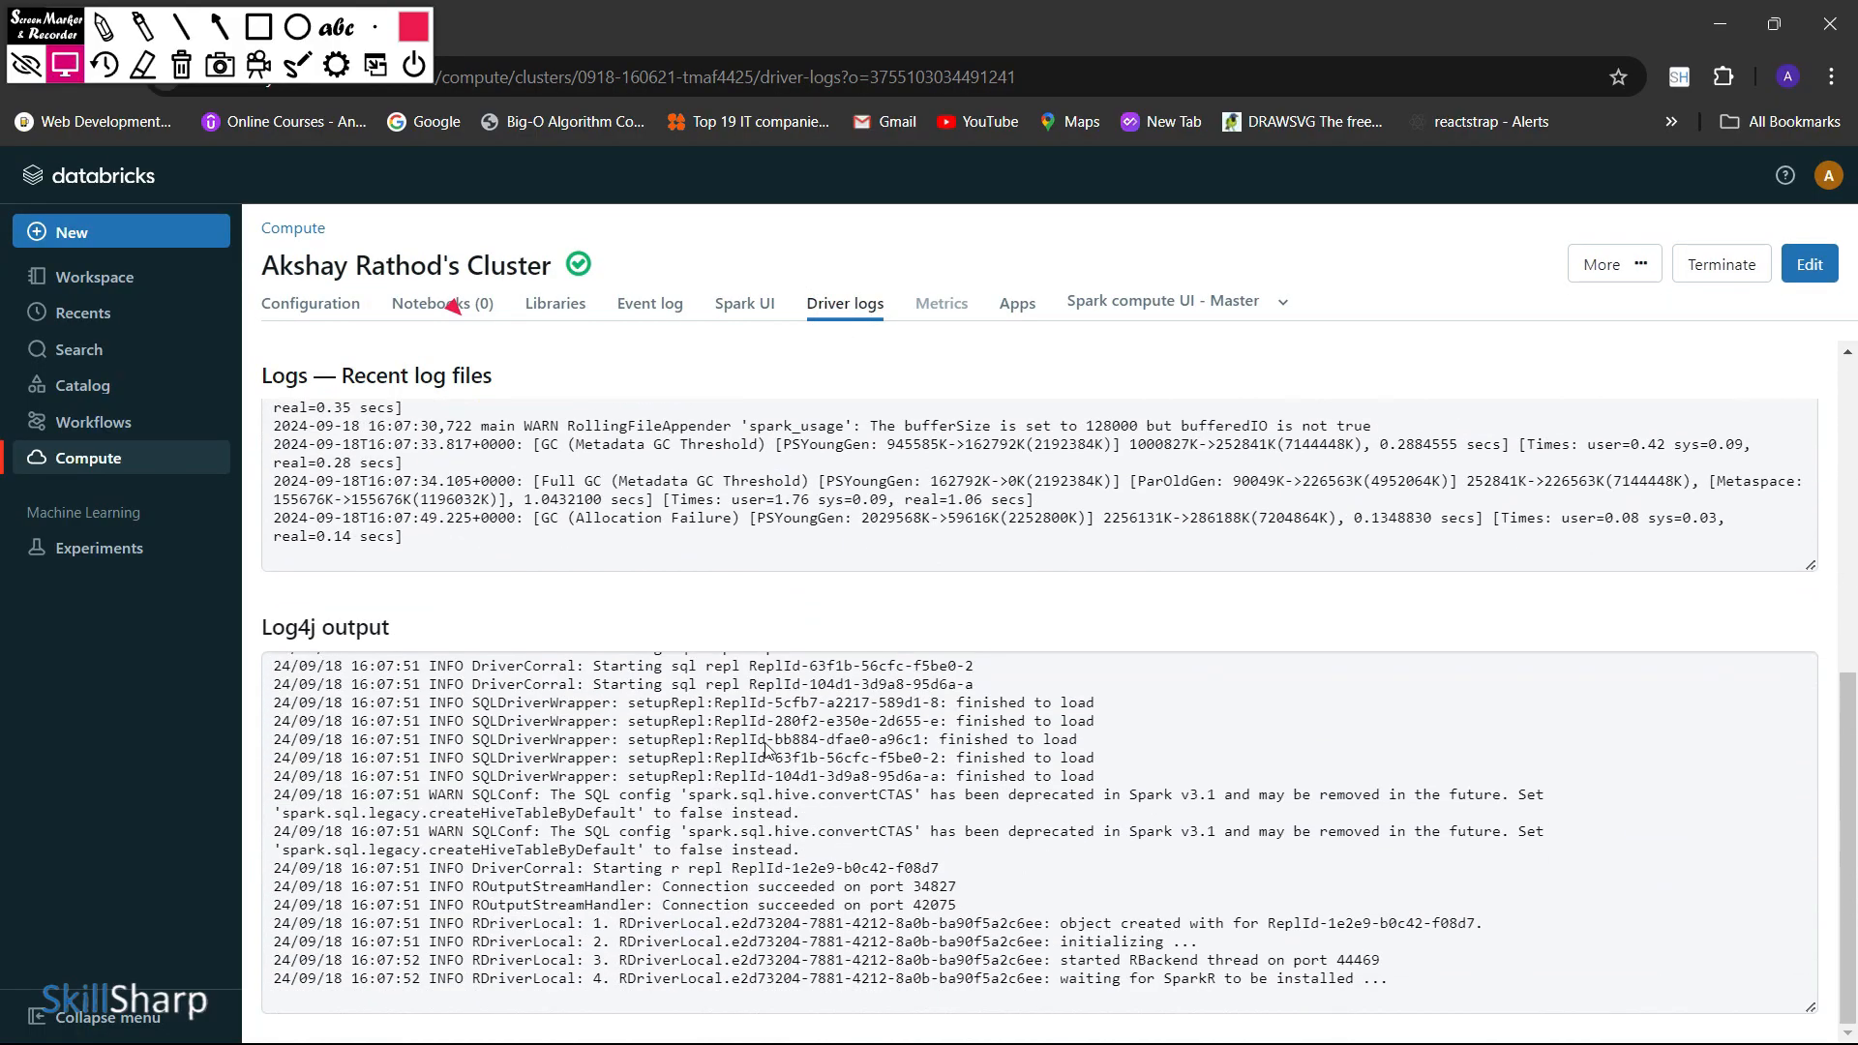
{"action": "scroll", "coordinate": [764, 745], "scroll_direction": "up", "scroll_amount": 10}
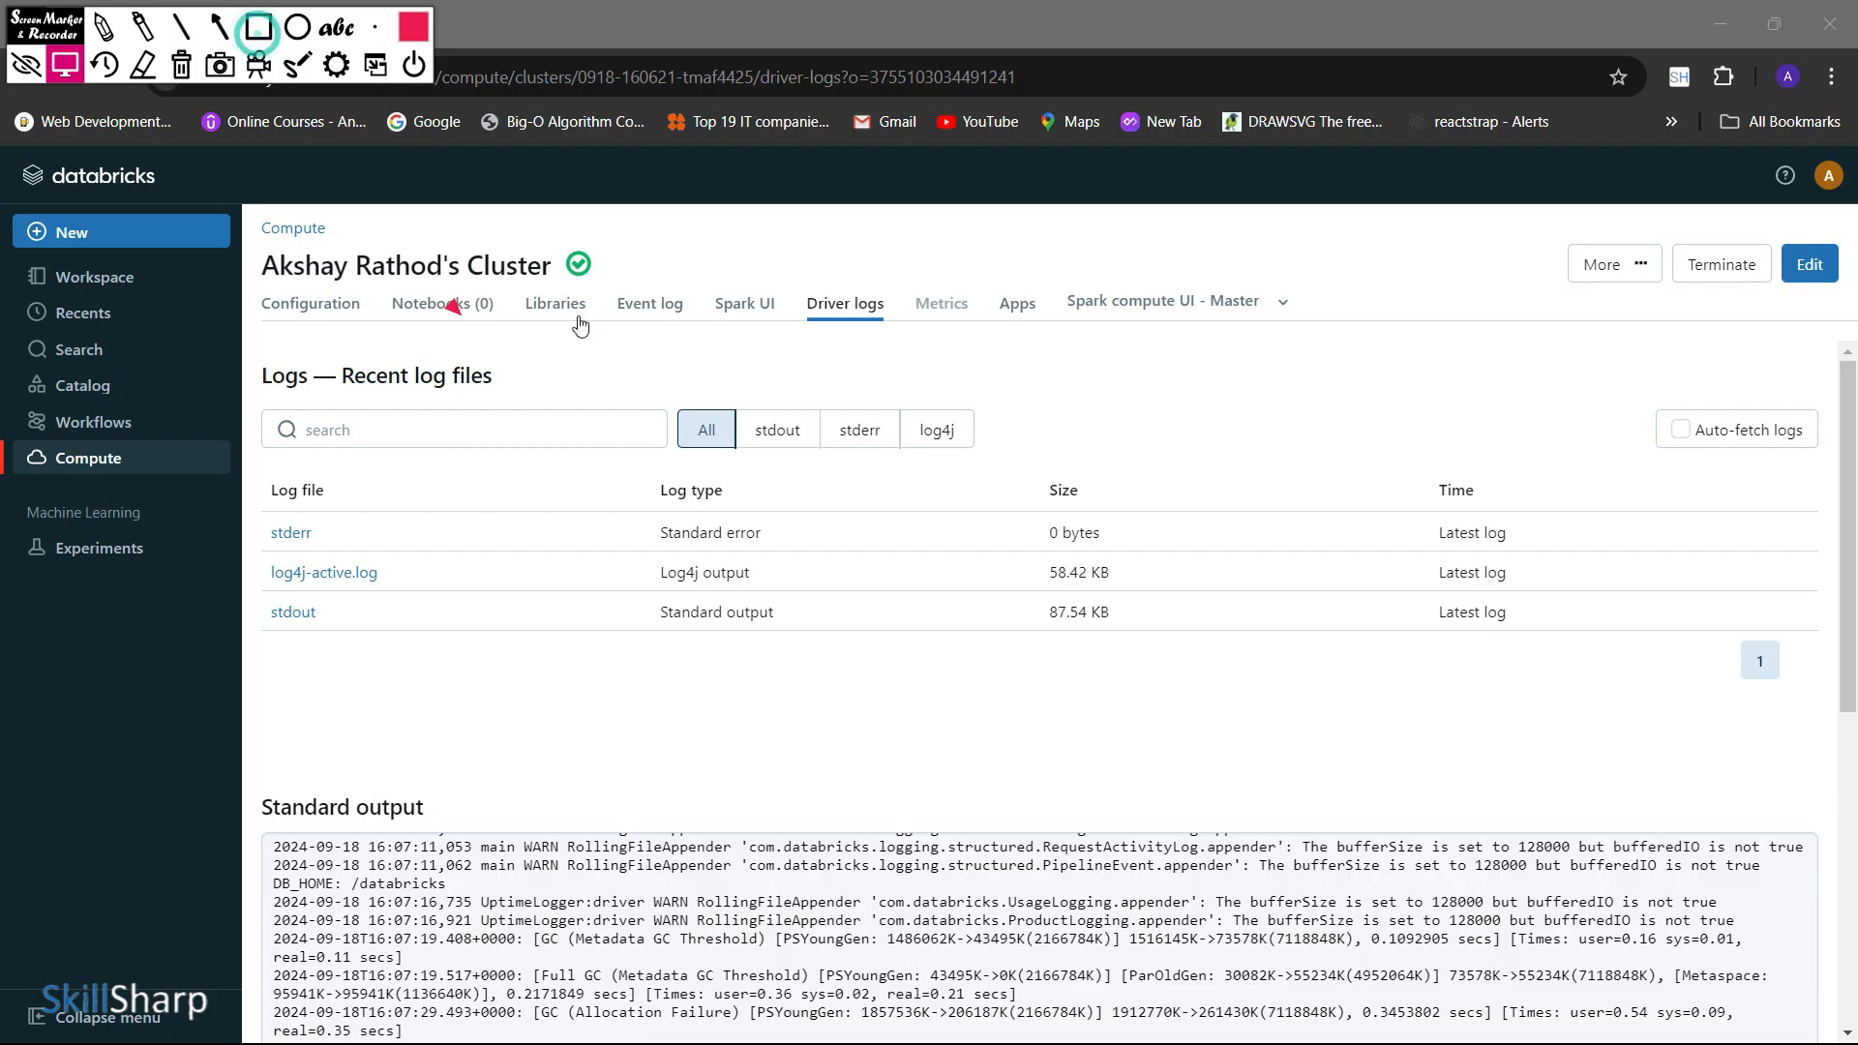
{"action": "triple_click", "coordinate": [547, 244]}
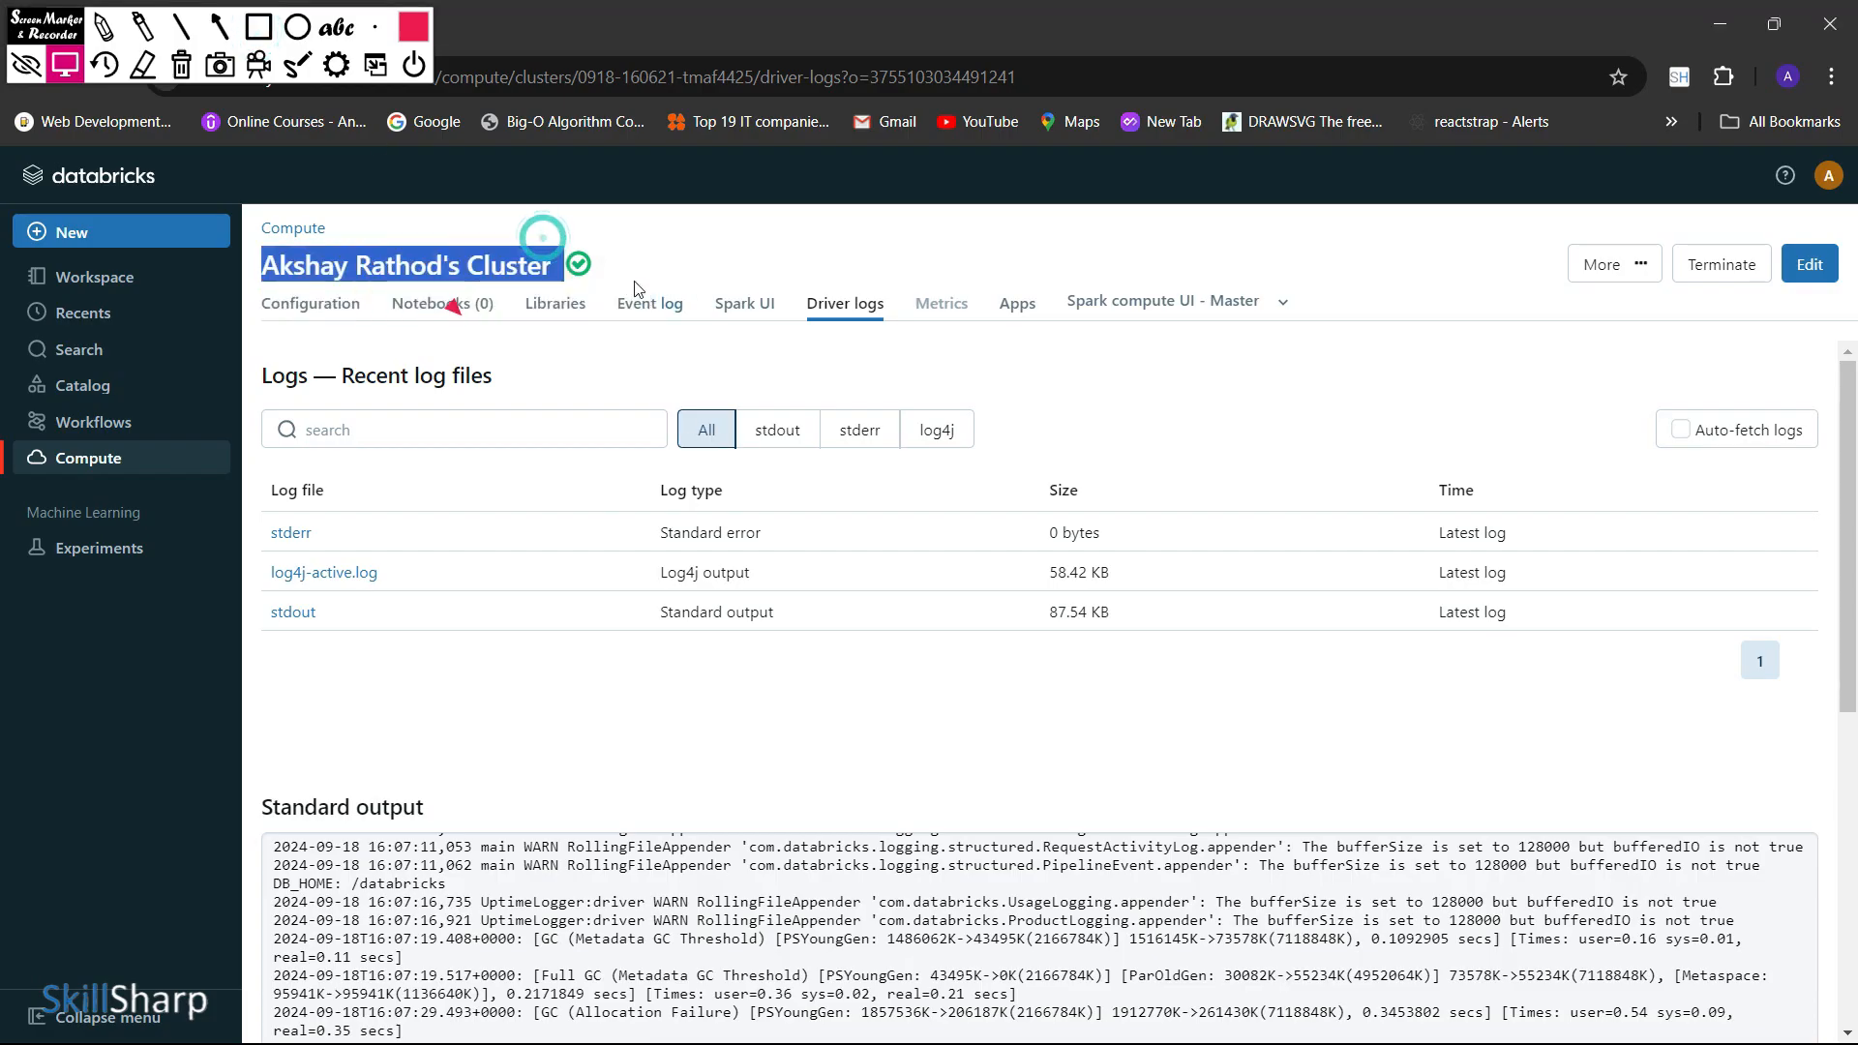
{"action": "left_click", "coordinate": [578, 235]}
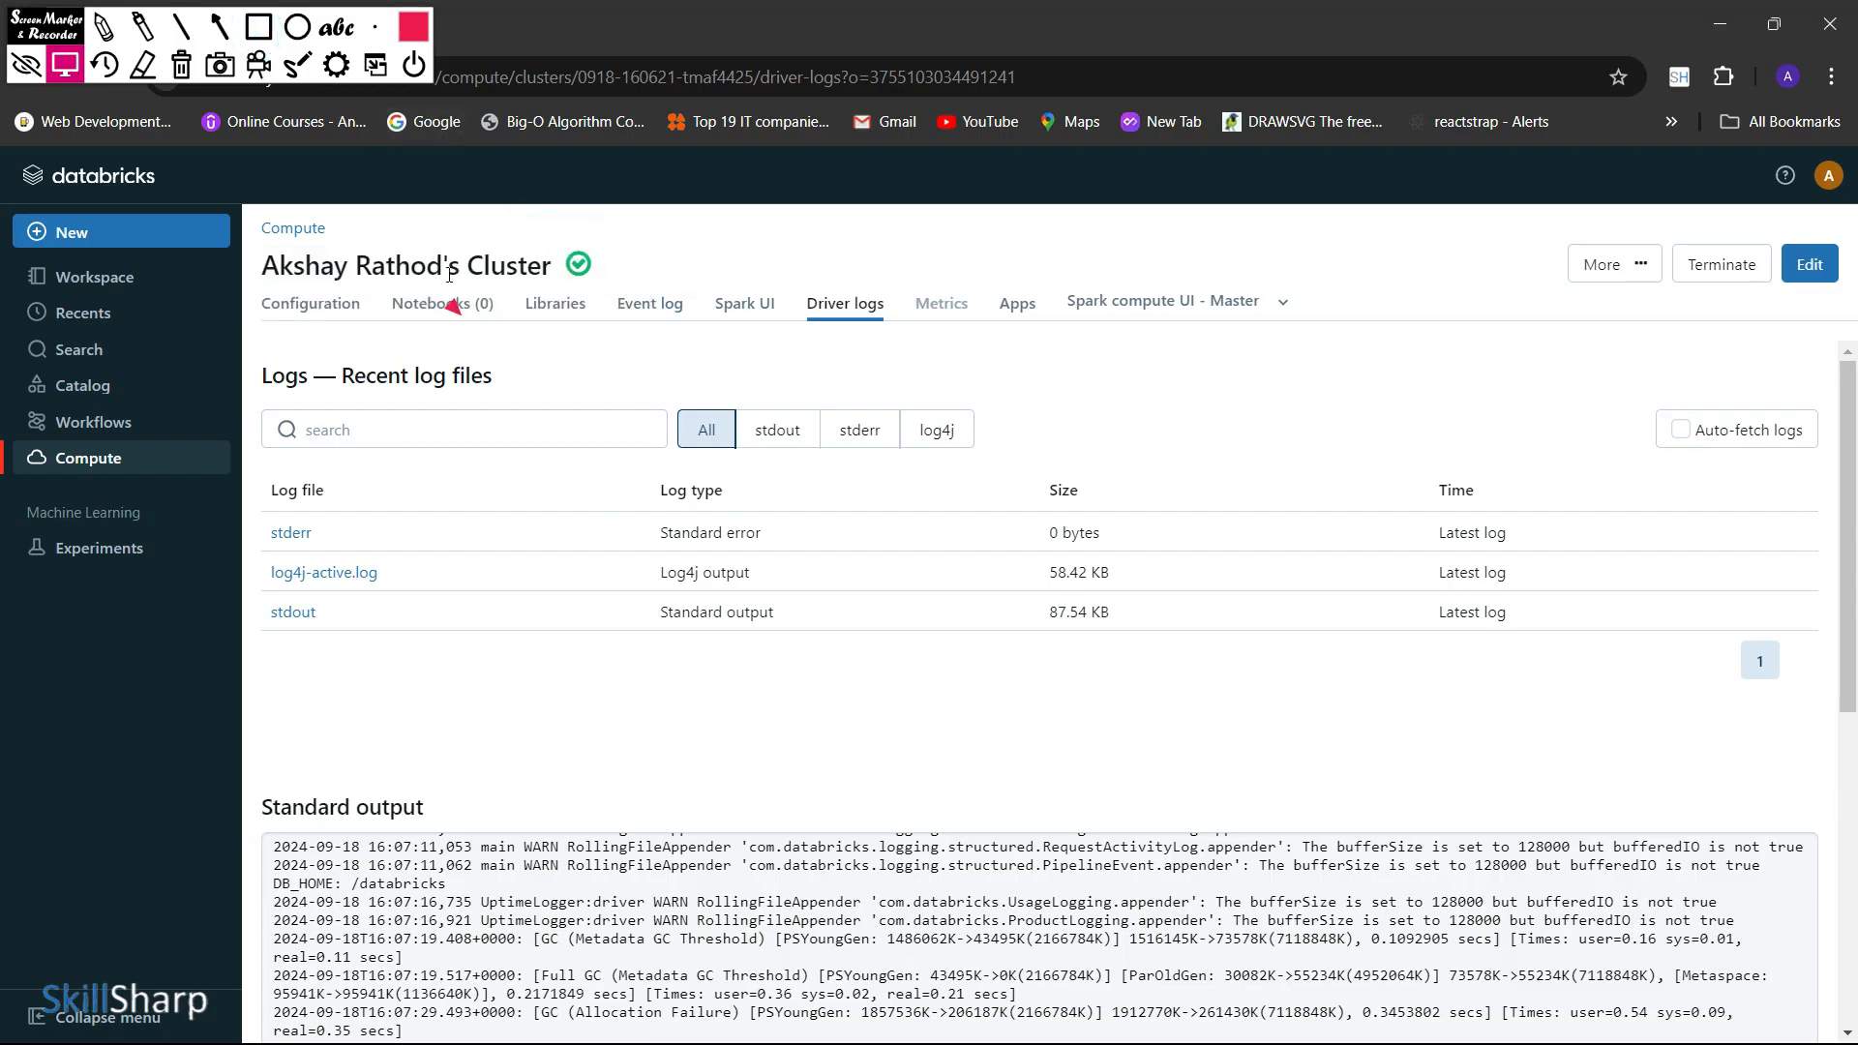
Go to the compute list and outline the cluster's state and name, runtime, active memory, cores, DBU and creator
{"action": "left_click", "coordinate": [116, 470]}
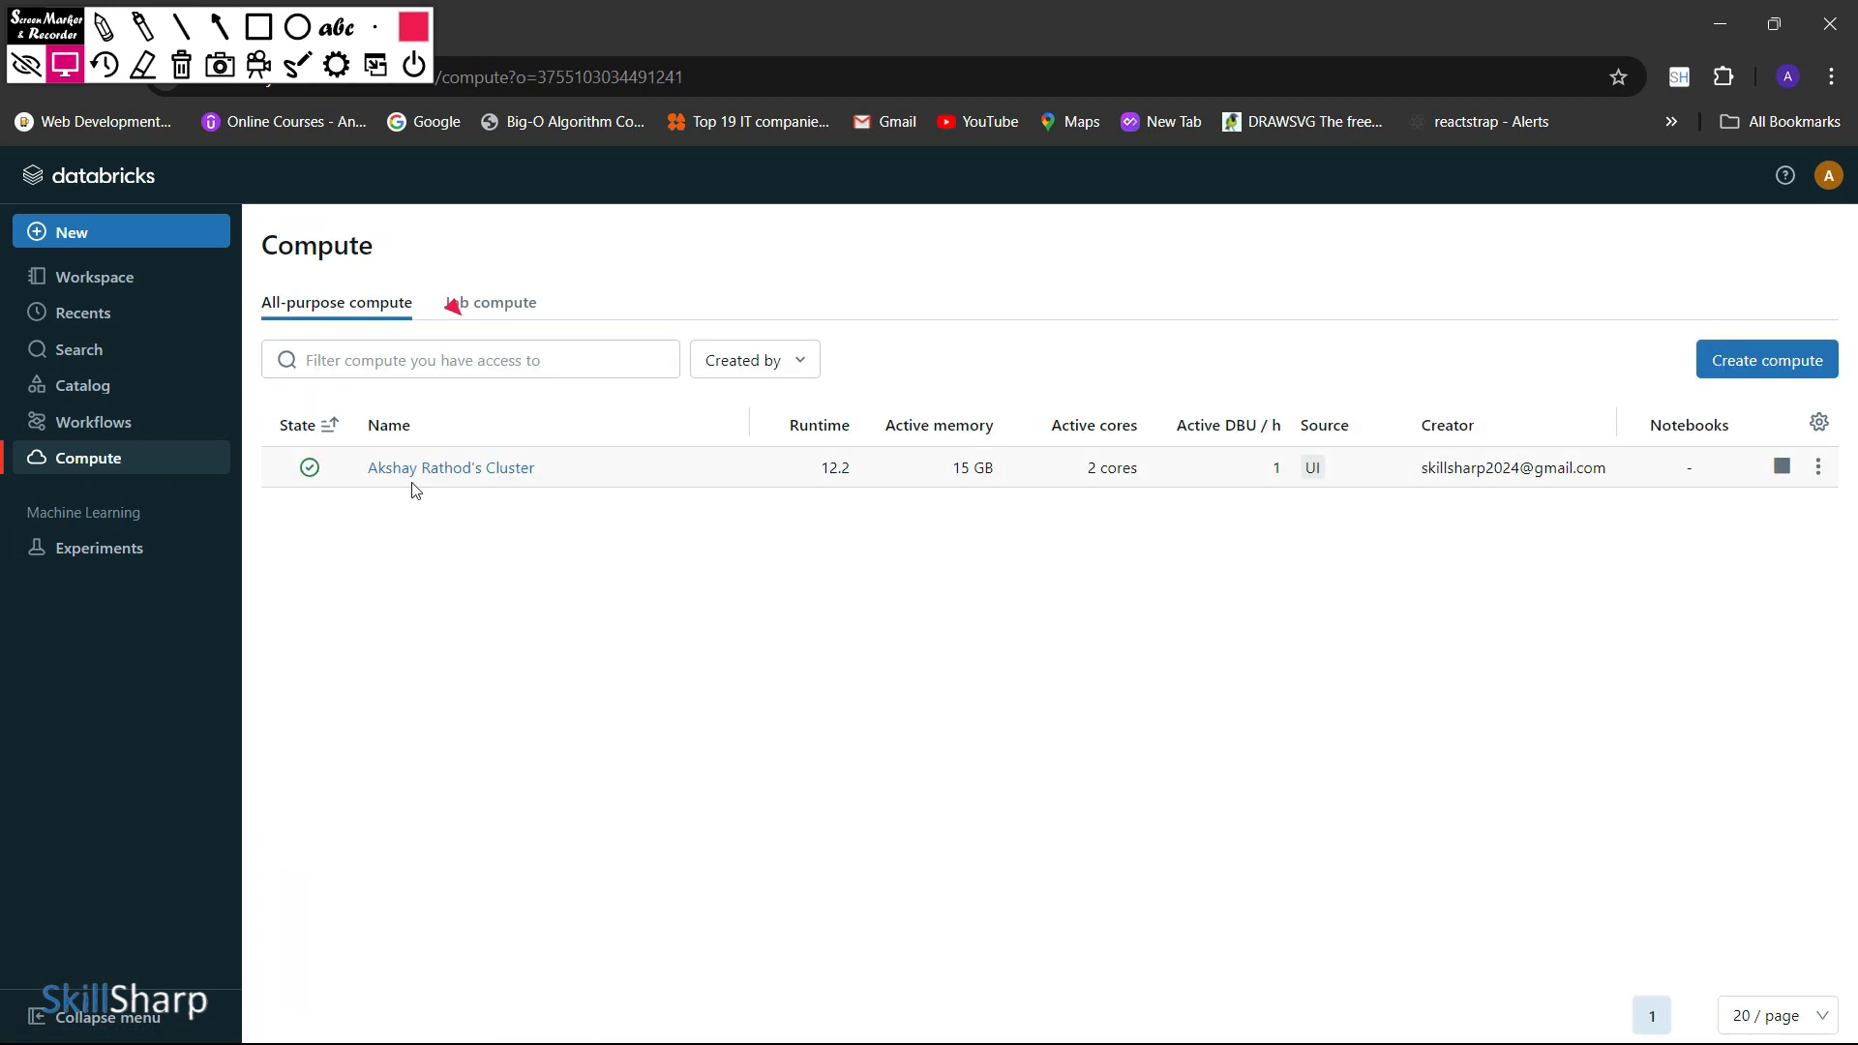
{"action": "left_click", "coordinate": [259, 28]}
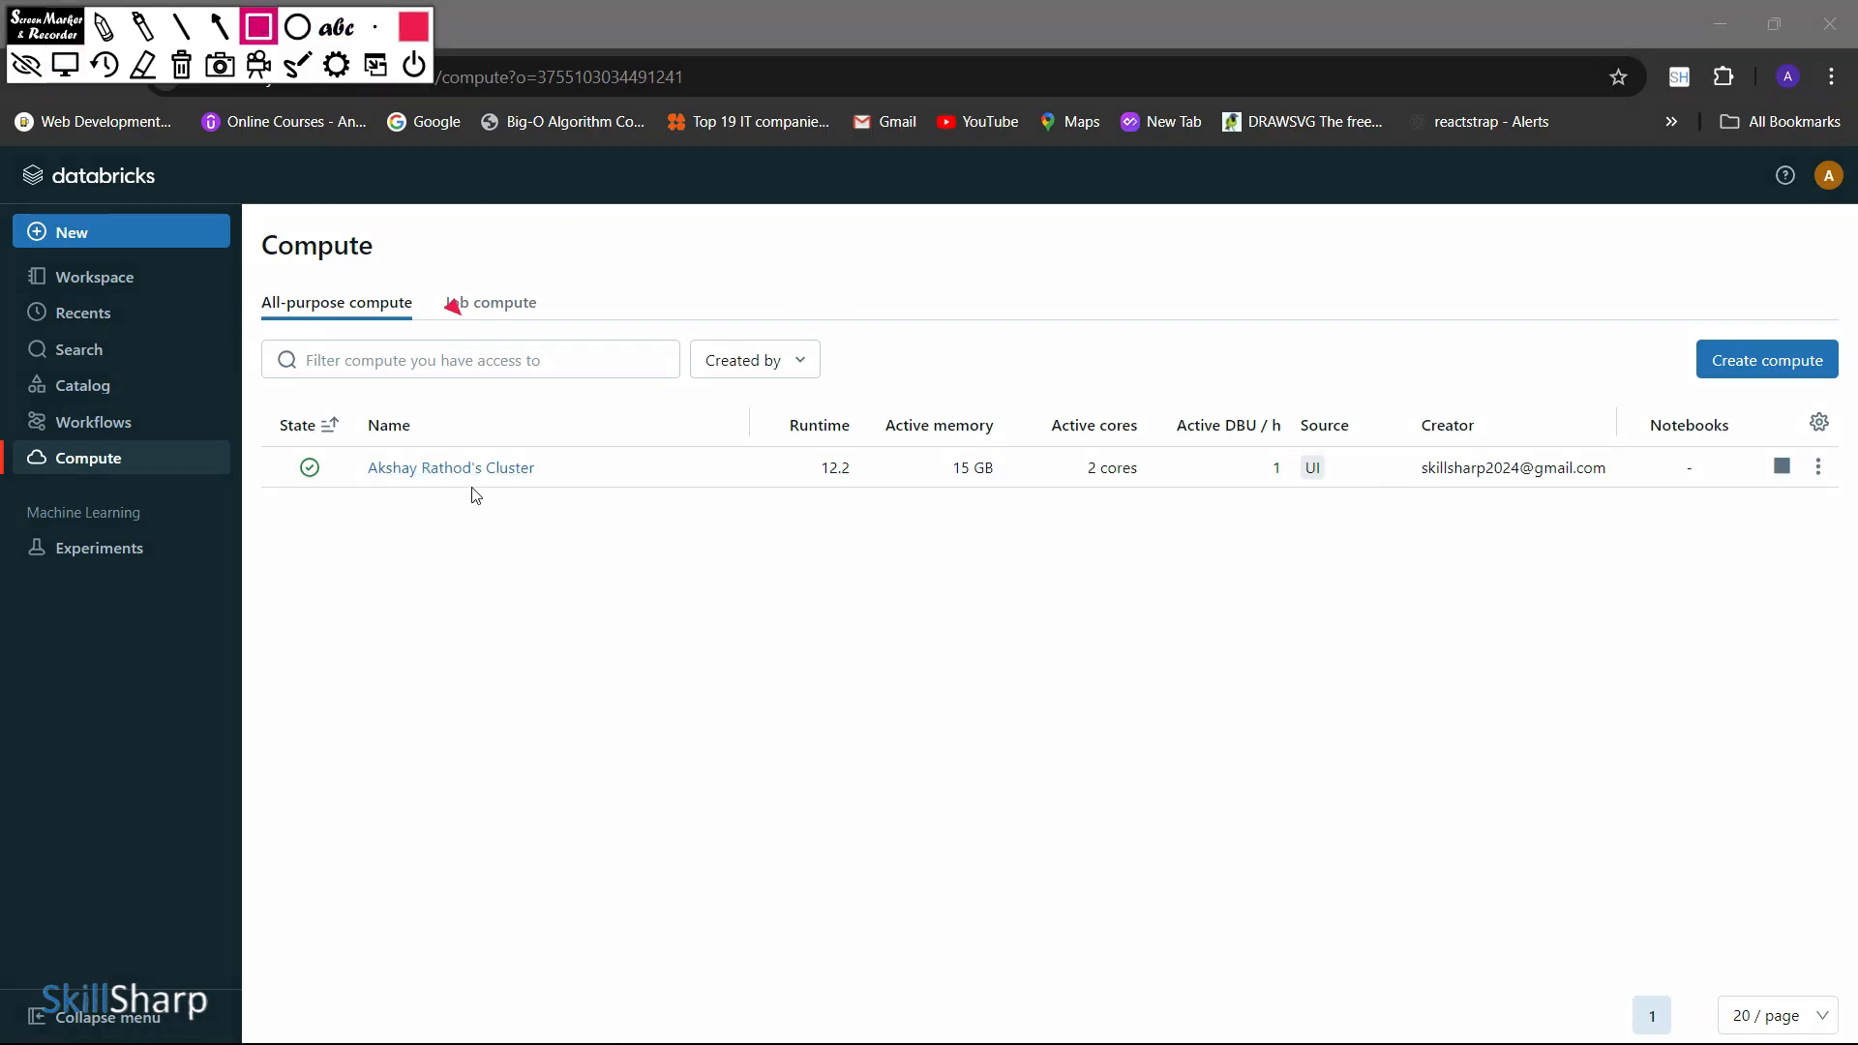
{"action": "mouse_move", "coordinate": [285, 443]}
{"action": "left_mouse_down"}
{"action": "mouse_move", "coordinate": [498, 494]}
{"action": "mouse_move", "coordinate": [664, 502]}
{"action": "left_mouse_up"}
{"action": "mouse_move", "coordinate": [769, 437]}
{"action": "left_mouse_down"}
{"action": "mouse_move", "coordinate": [857, 498]}
{"action": "mouse_move", "coordinate": [1024, 484]}
{"action": "mouse_move", "coordinate": [1279, 505]}
{"action": "mouse_move", "coordinate": [1287, 485]}
{"action": "left_mouse_up"}
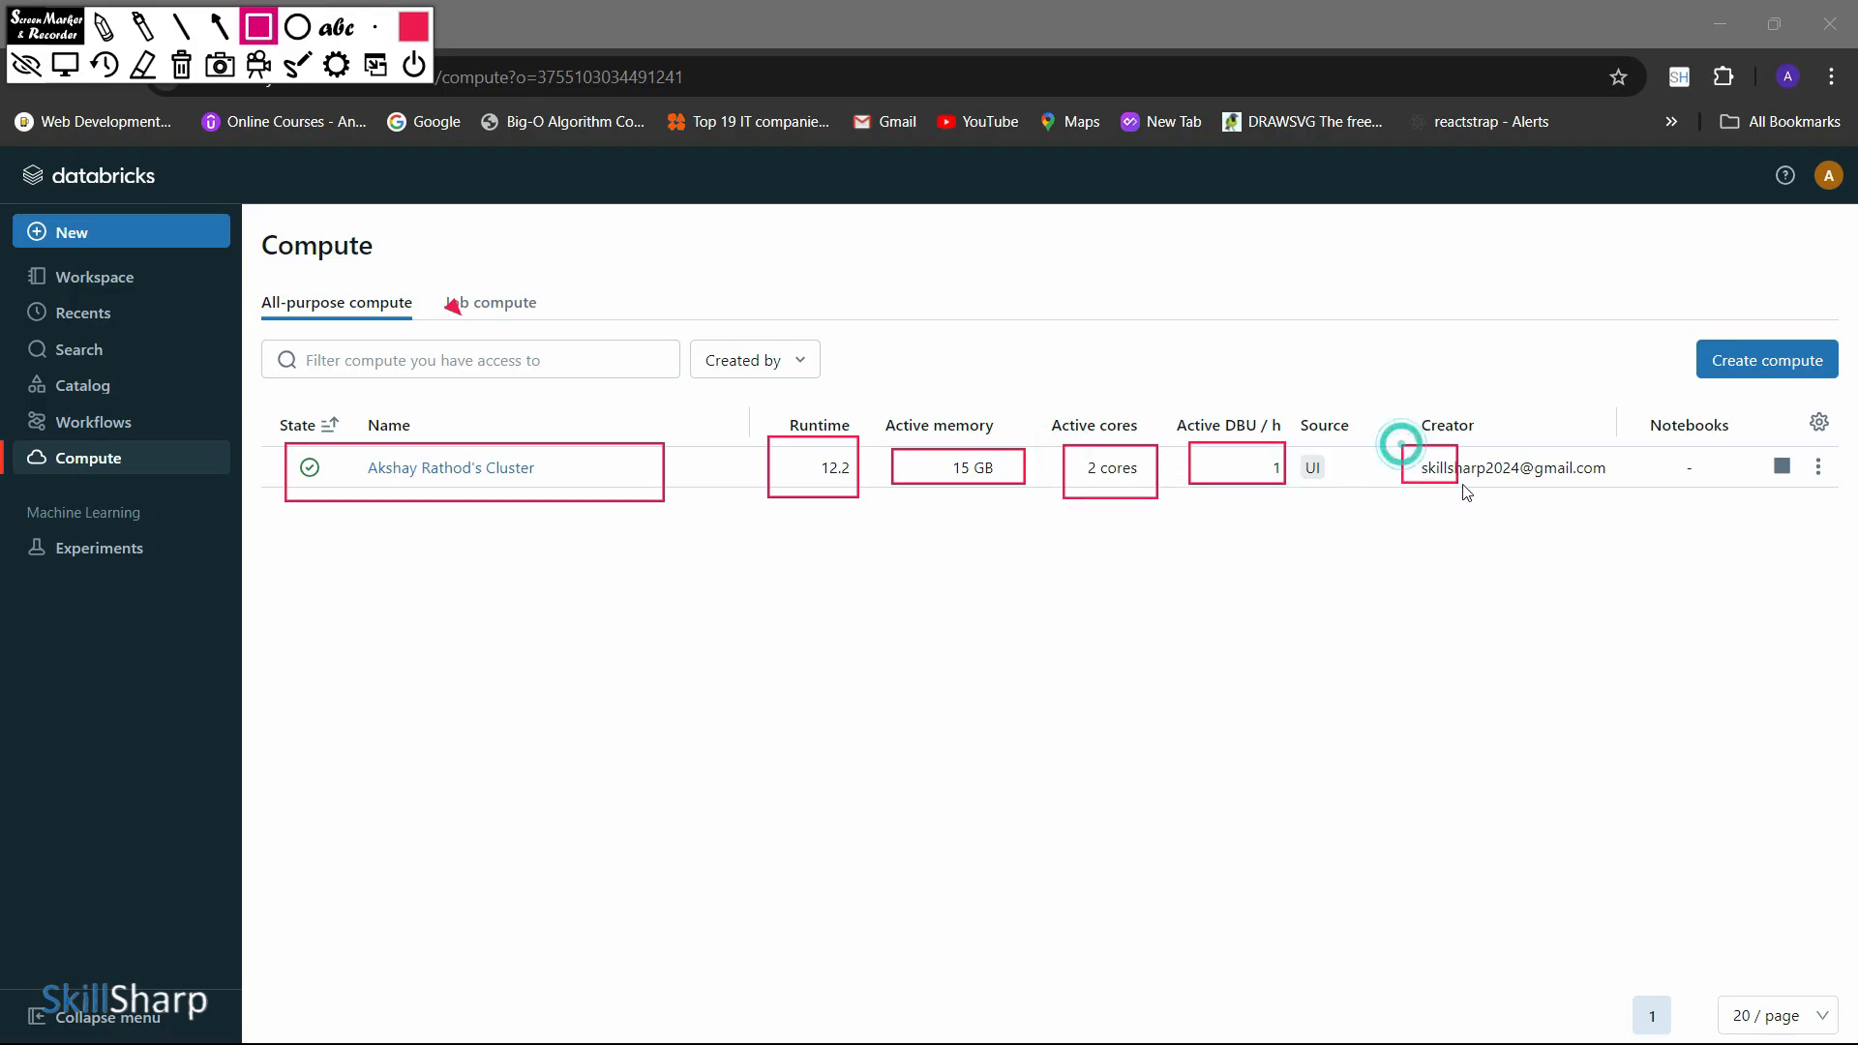
{"action": "mouse_move", "coordinate": [1402, 445]}
{"action": "left_mouse_down"}
{"action": "mouse_move", "coordinate": [1626, 498]}
{"action": "mouse_move", "coordinate": [1628, 482]}
{"action": "left_mouse_up"}
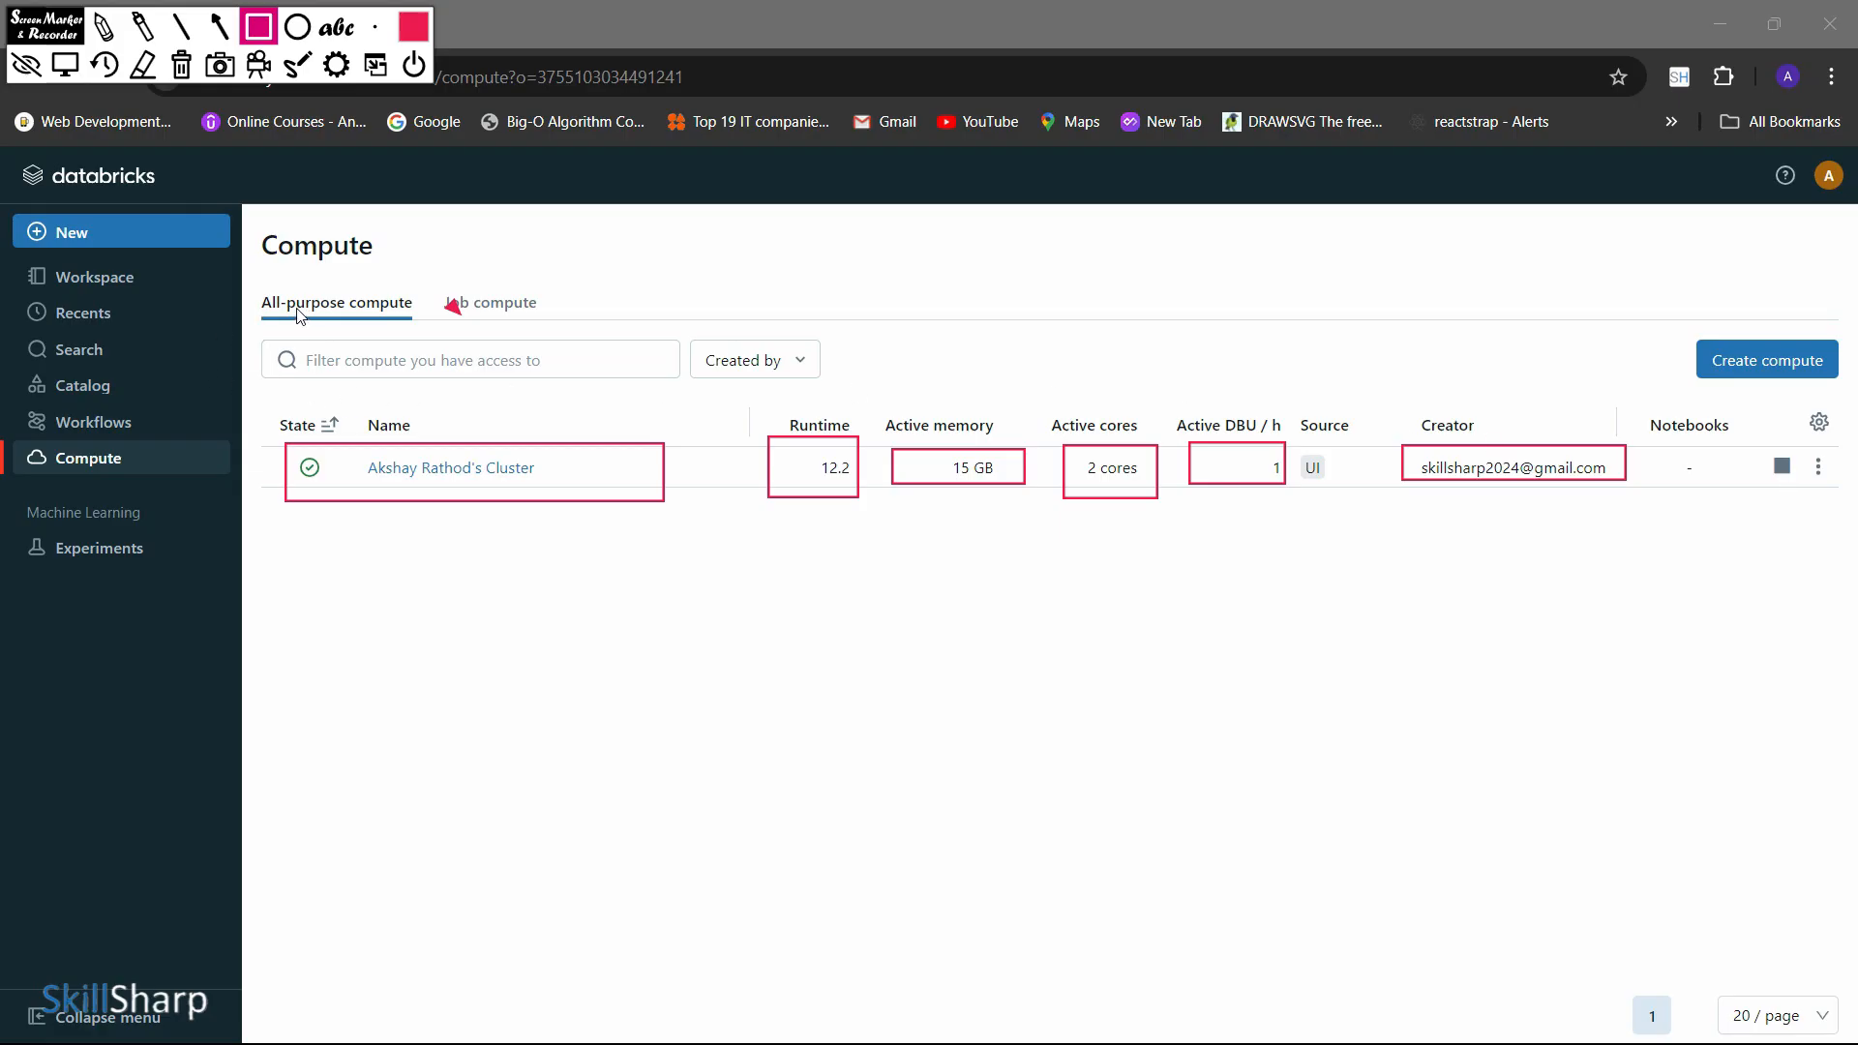
{"action": "key", "text": "Escape"}
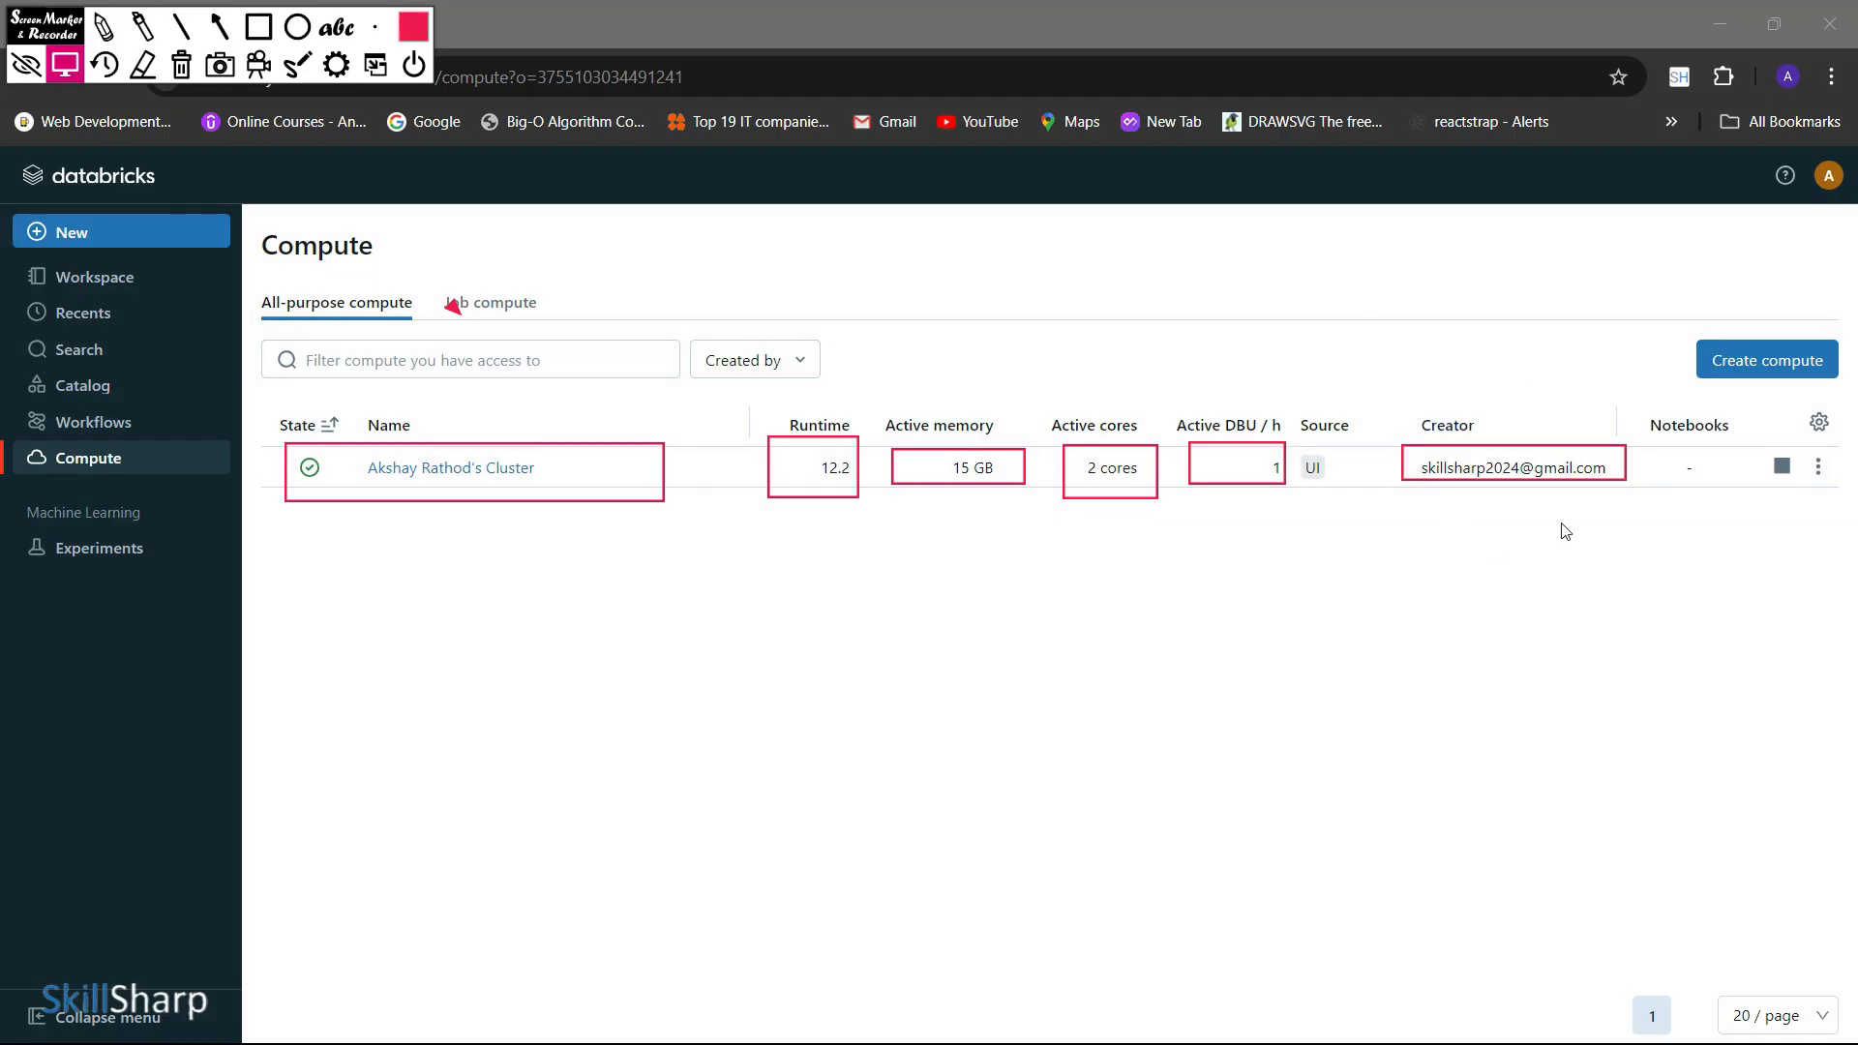
Look at the additional actions available for the cluster, then close them and clear the outlines
{"action": "left_click", "coordinate": [1817, 466]}
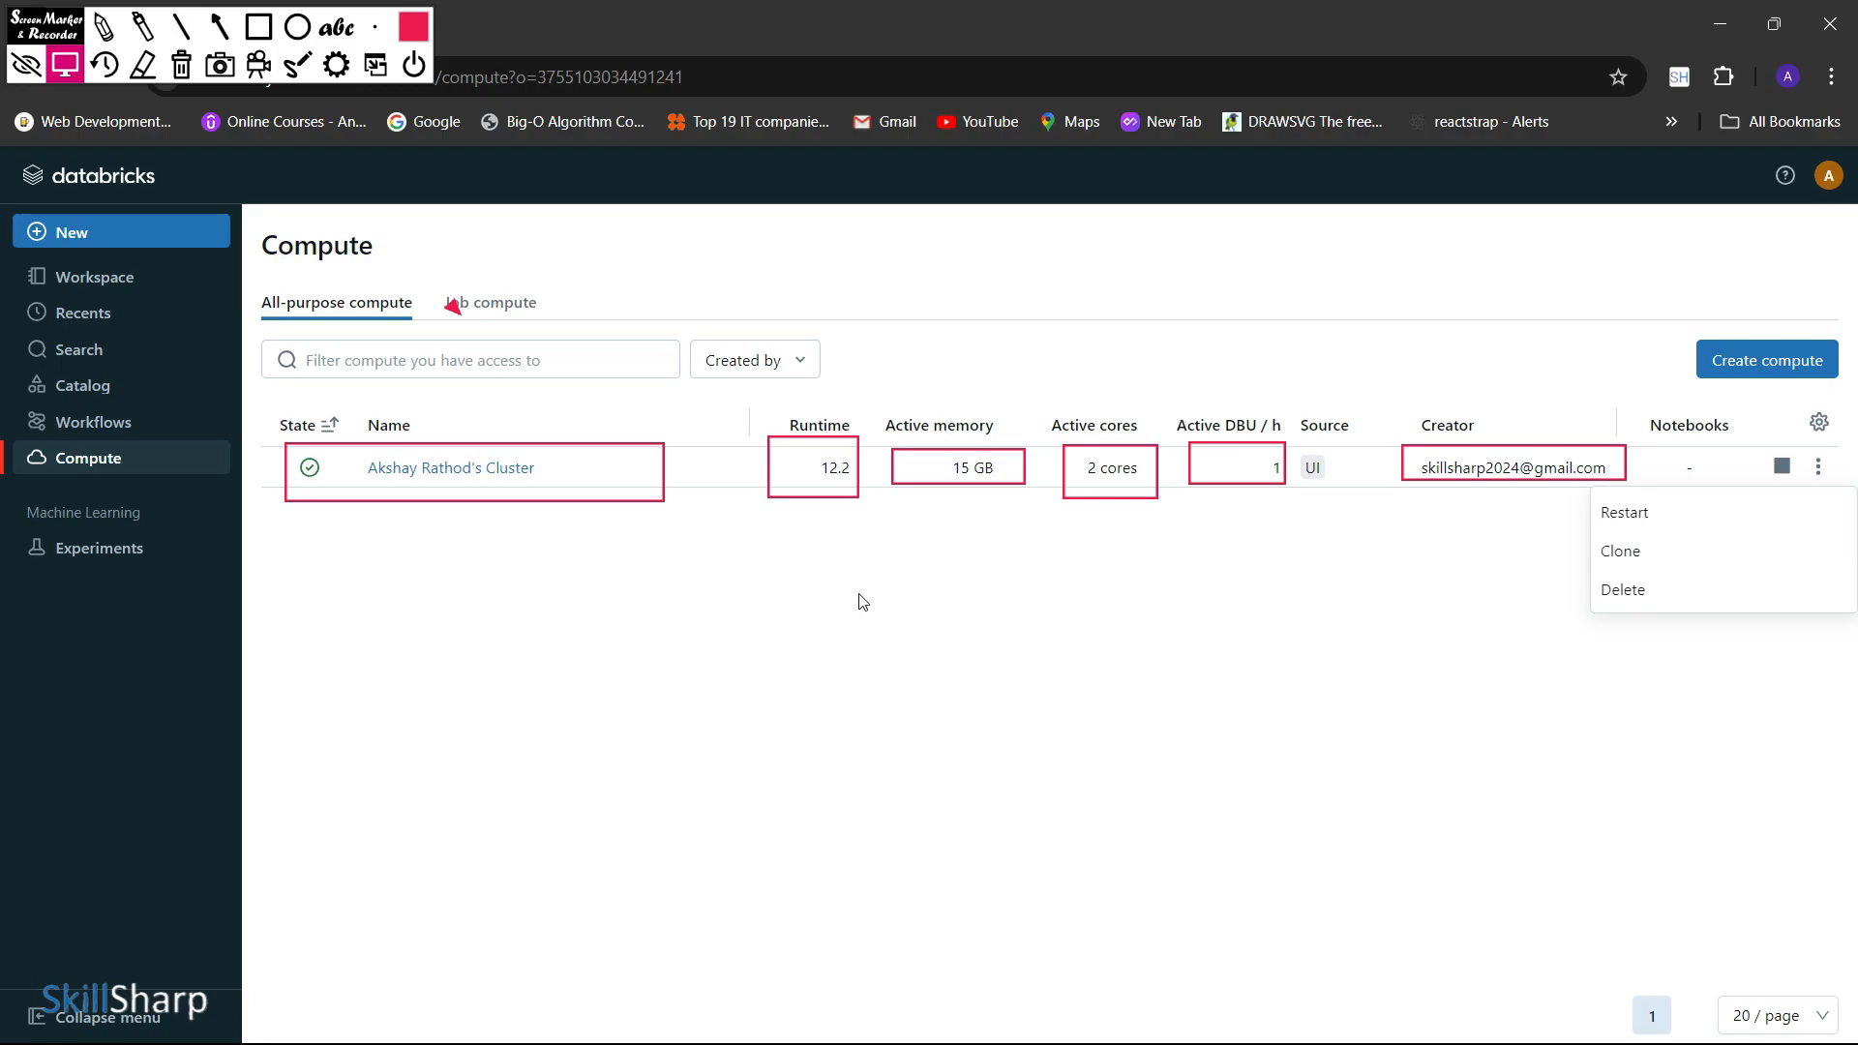
{"action": "key", "text": "Escape"}
{"action": "key", "text": "Delete"}
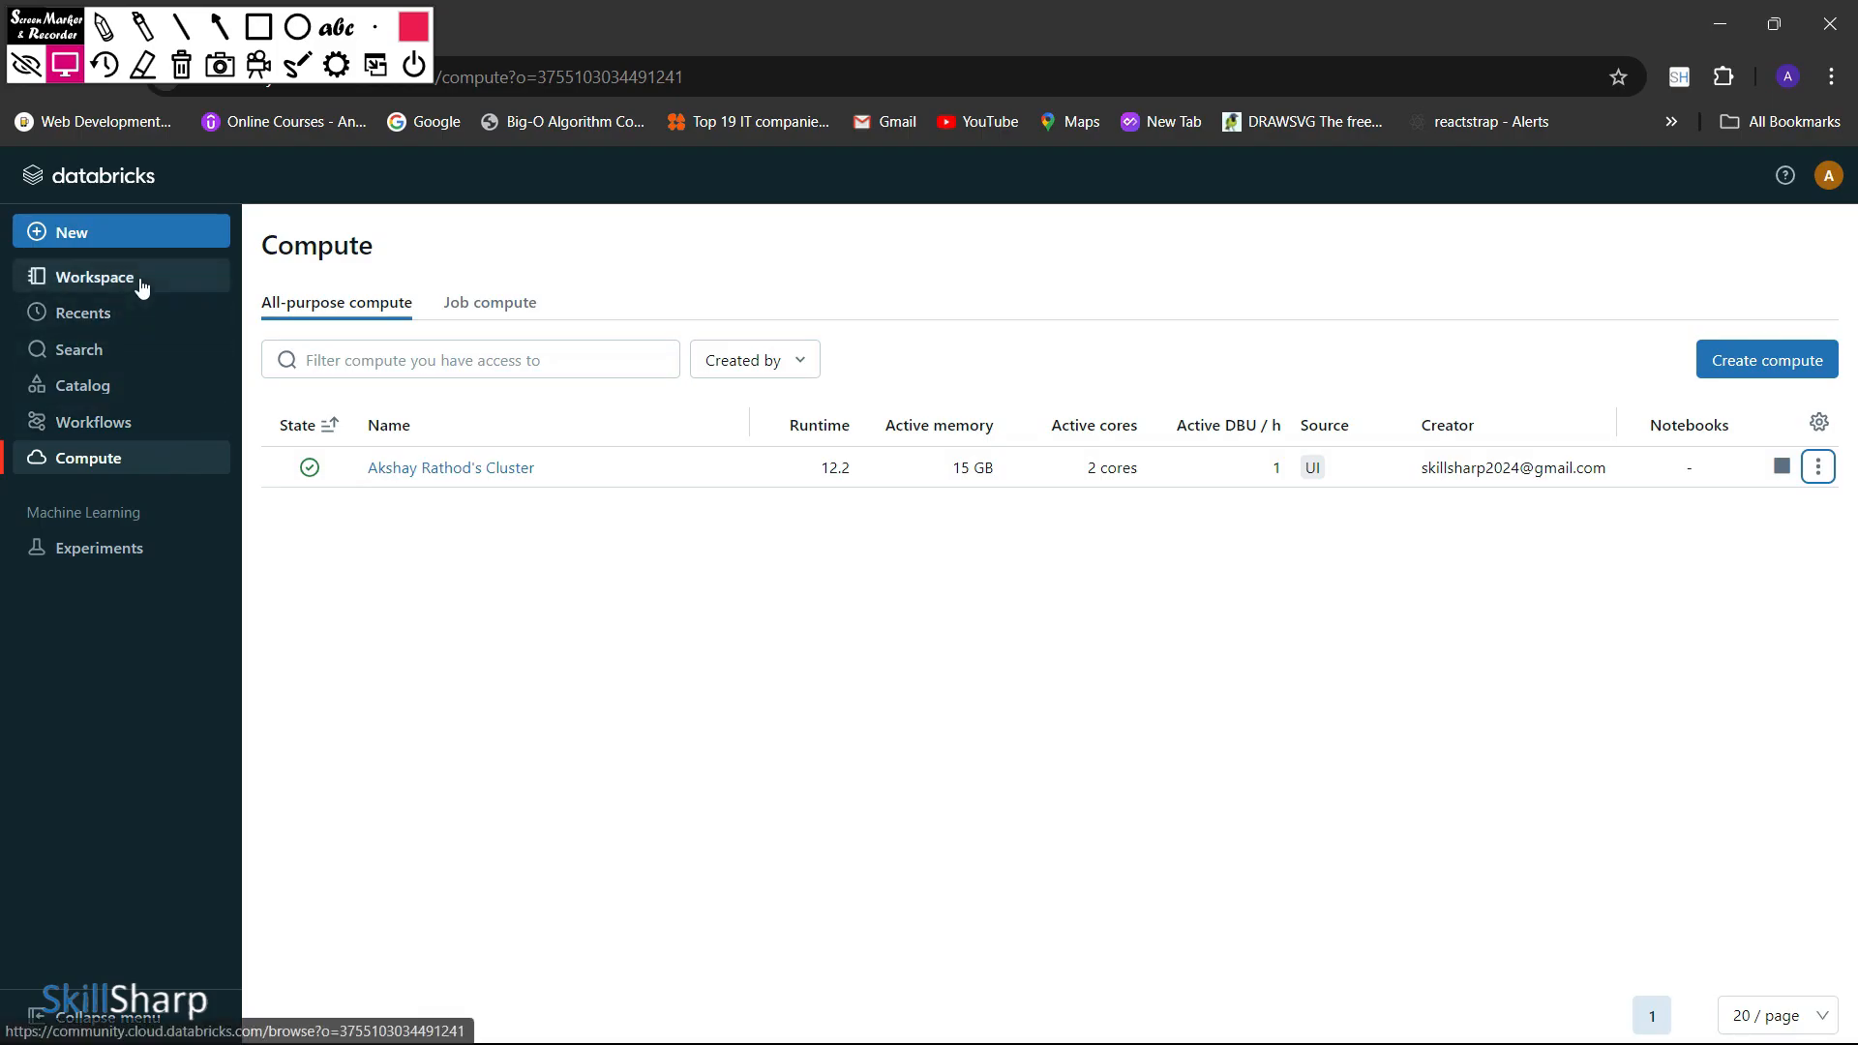
Create a new notebook inside the spark_app folder of the workspace
{"action": "left_click", "coordinate": [140, 280]}
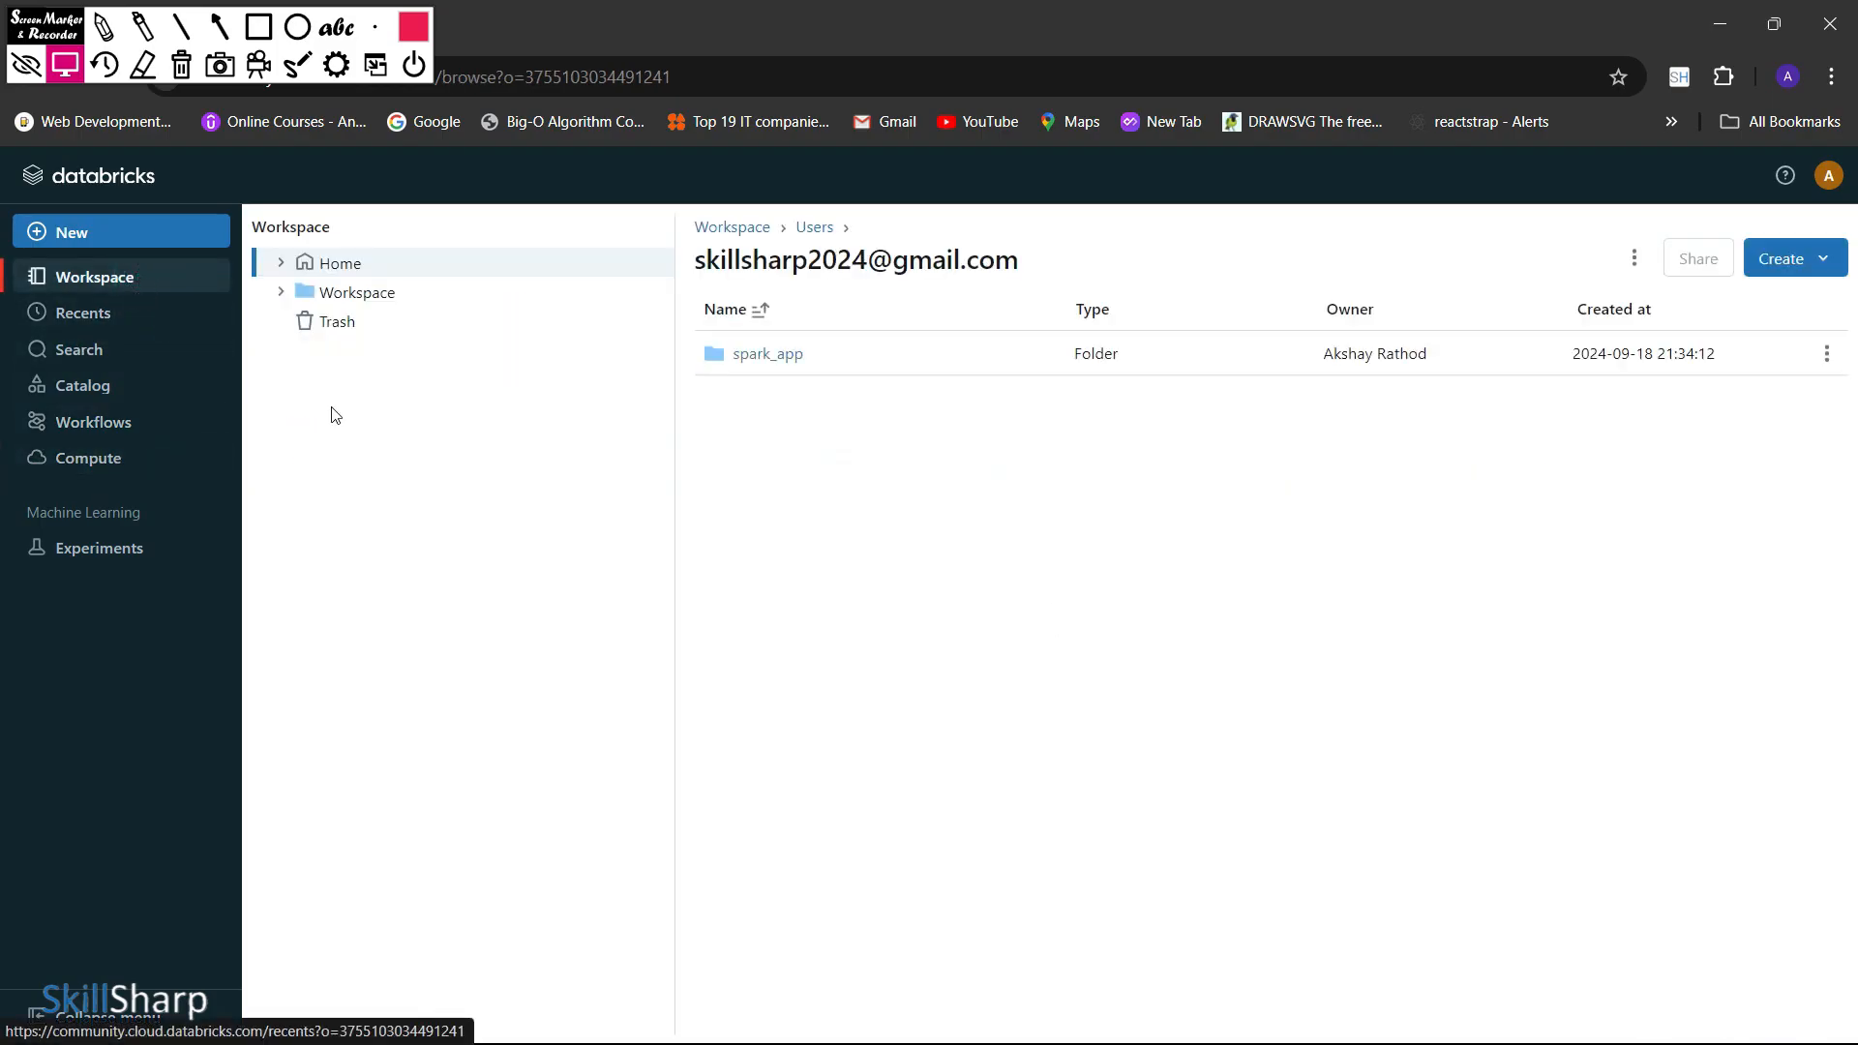
{"action": "left_click", "coordinate": [789, 354]}
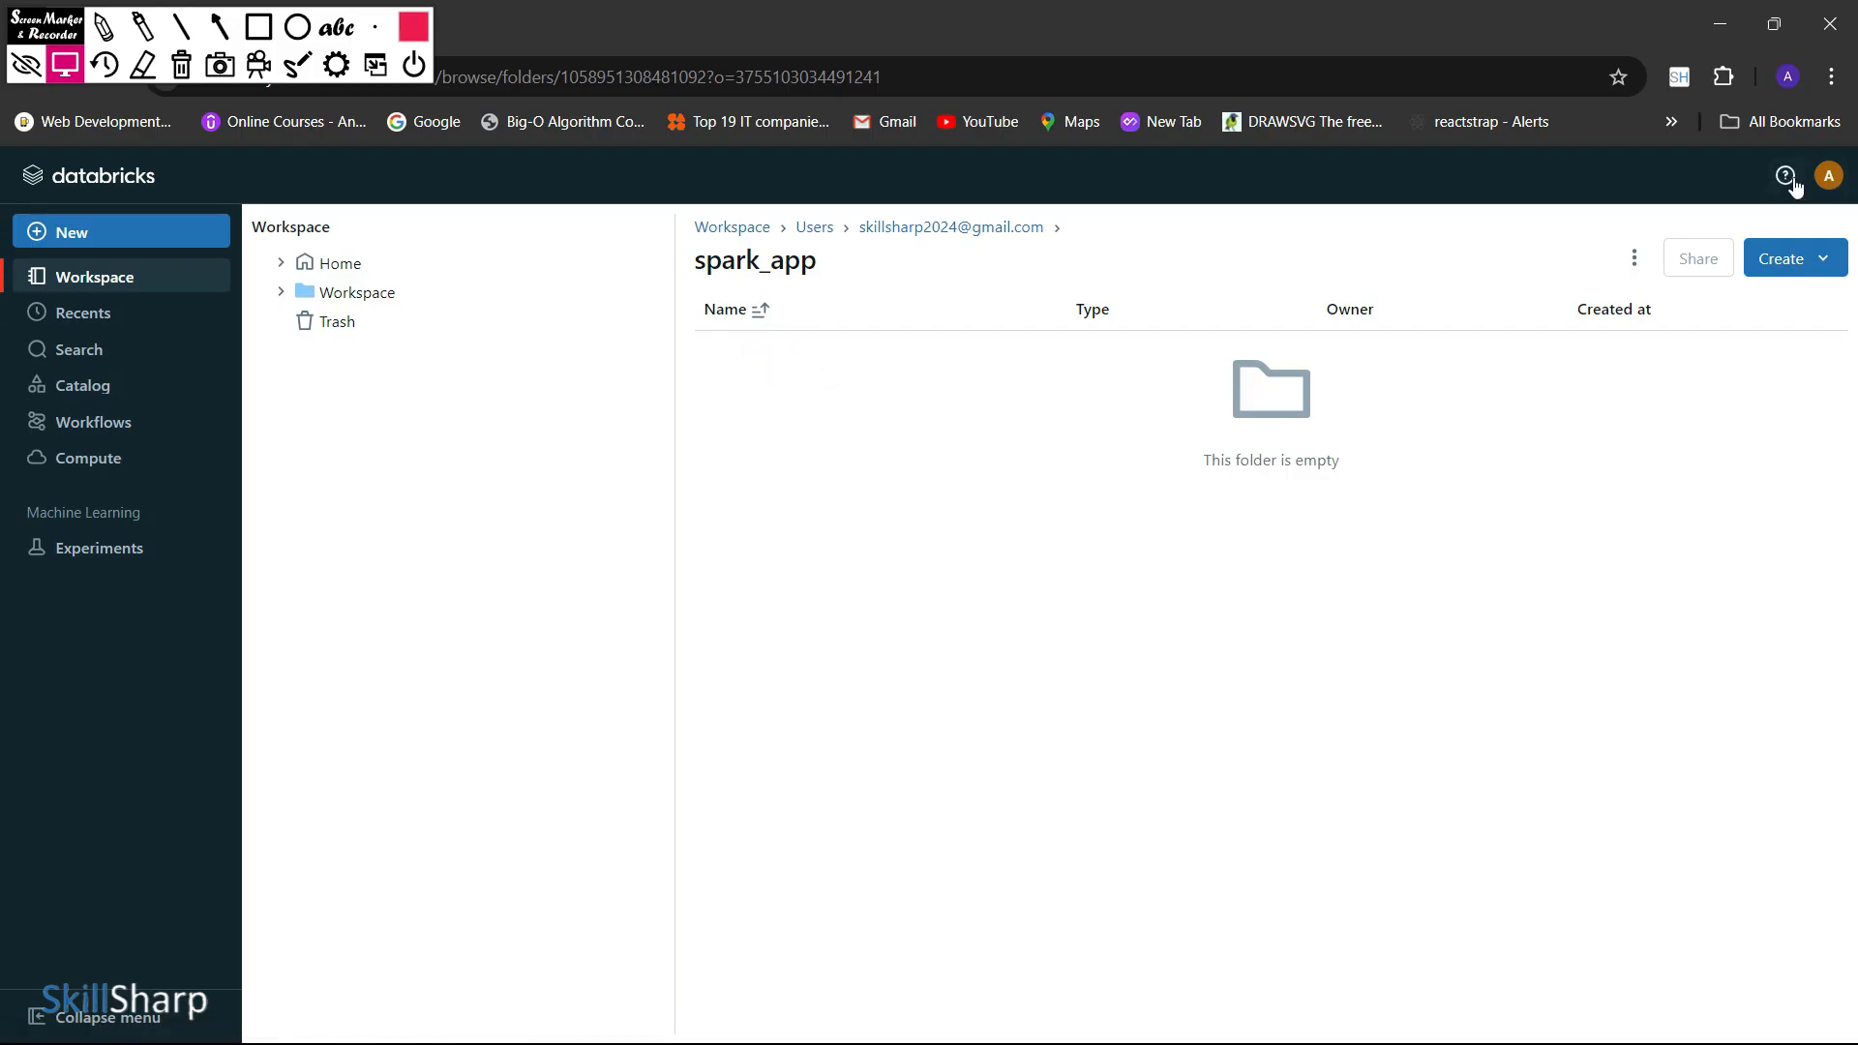
{"action": "left_click", "coordinate": [1779, 266]}
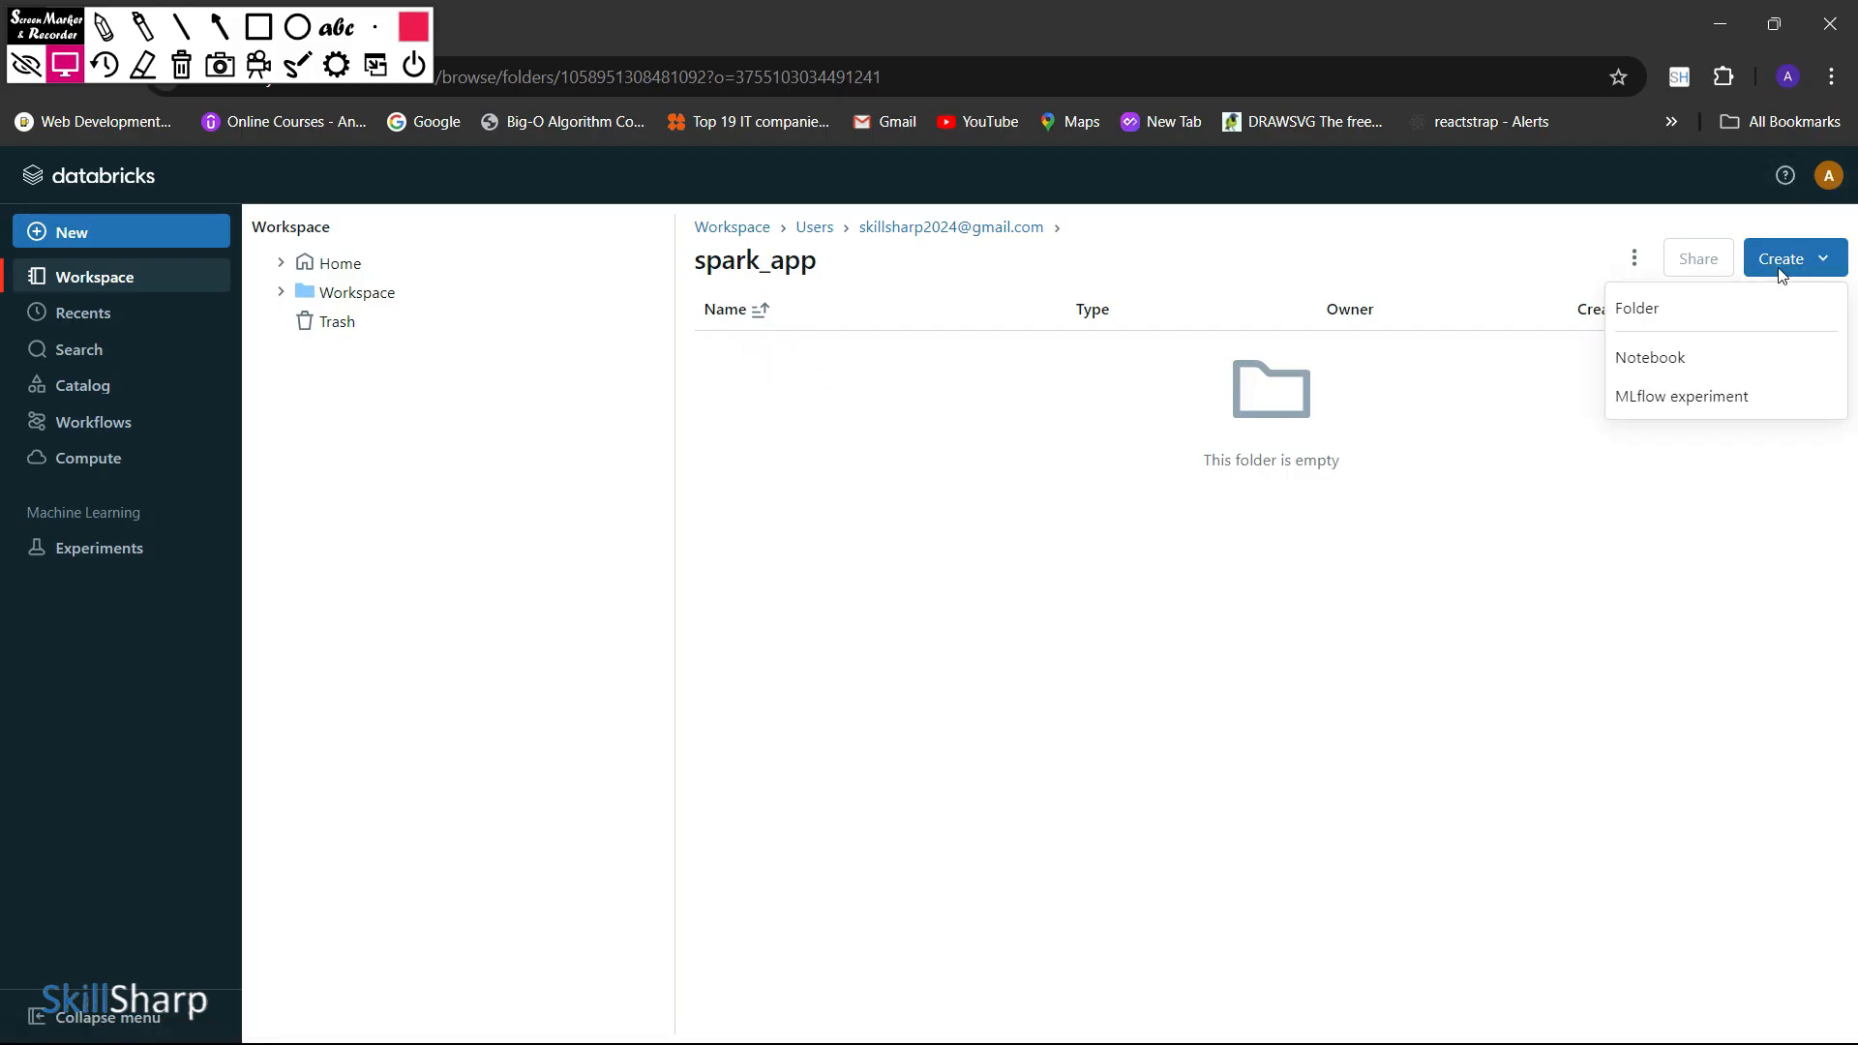
{"action": "left_click", "coordinate": [1689, 364]}
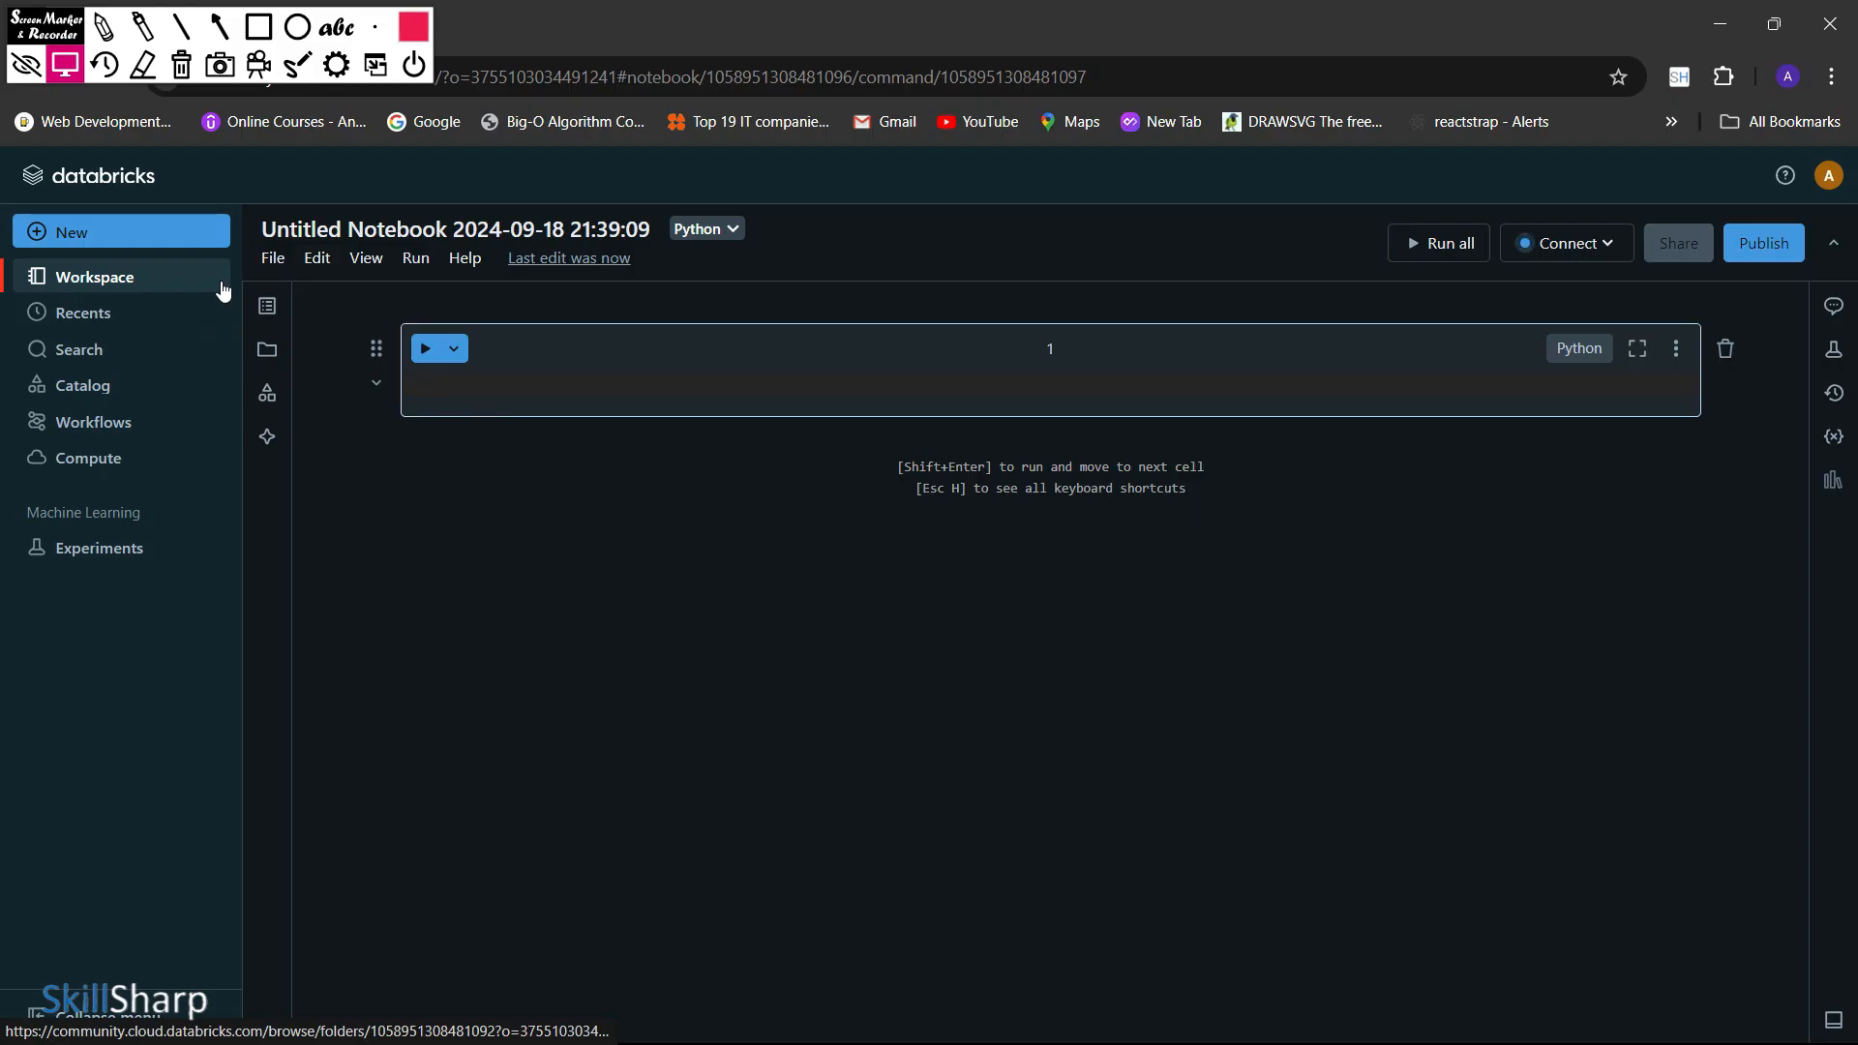
Rename the notebook as "notebook 1"
{"action": "double_click", "coordinate": [379, 229]}
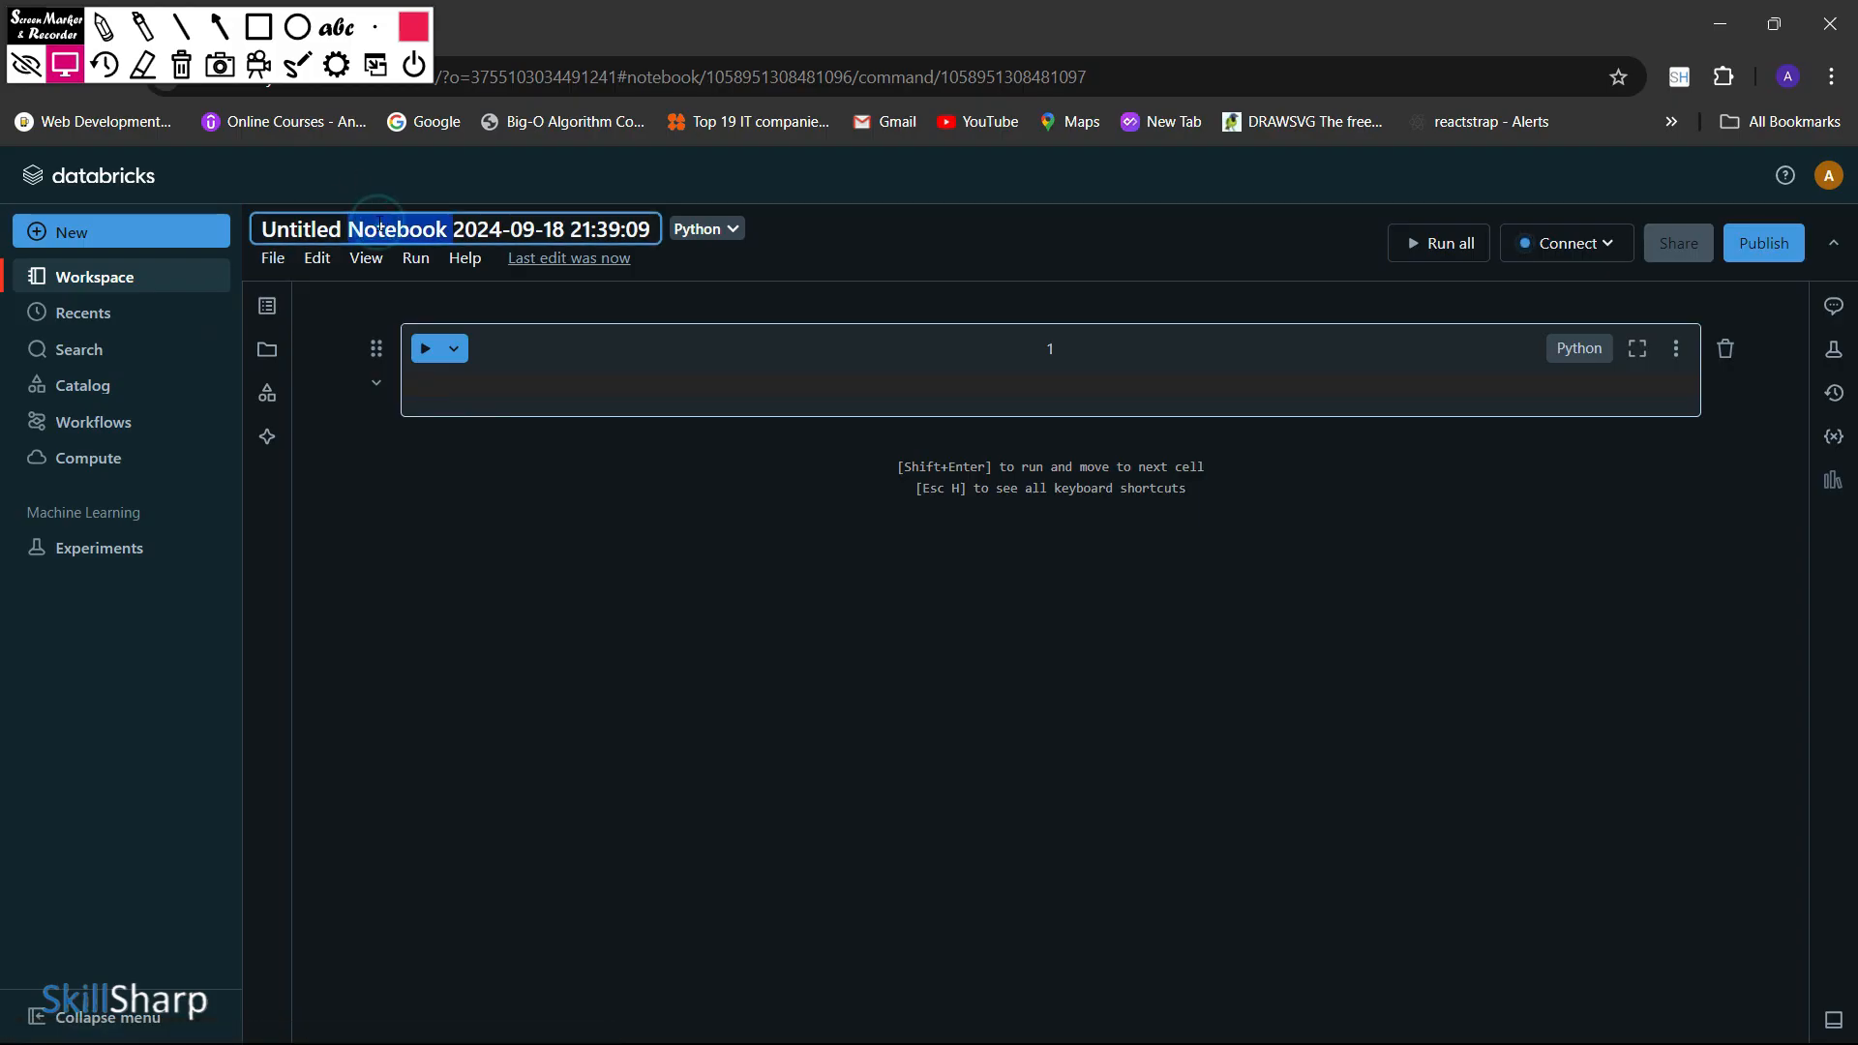
{"action": "triple_click", "coordinate": [379, 229]}
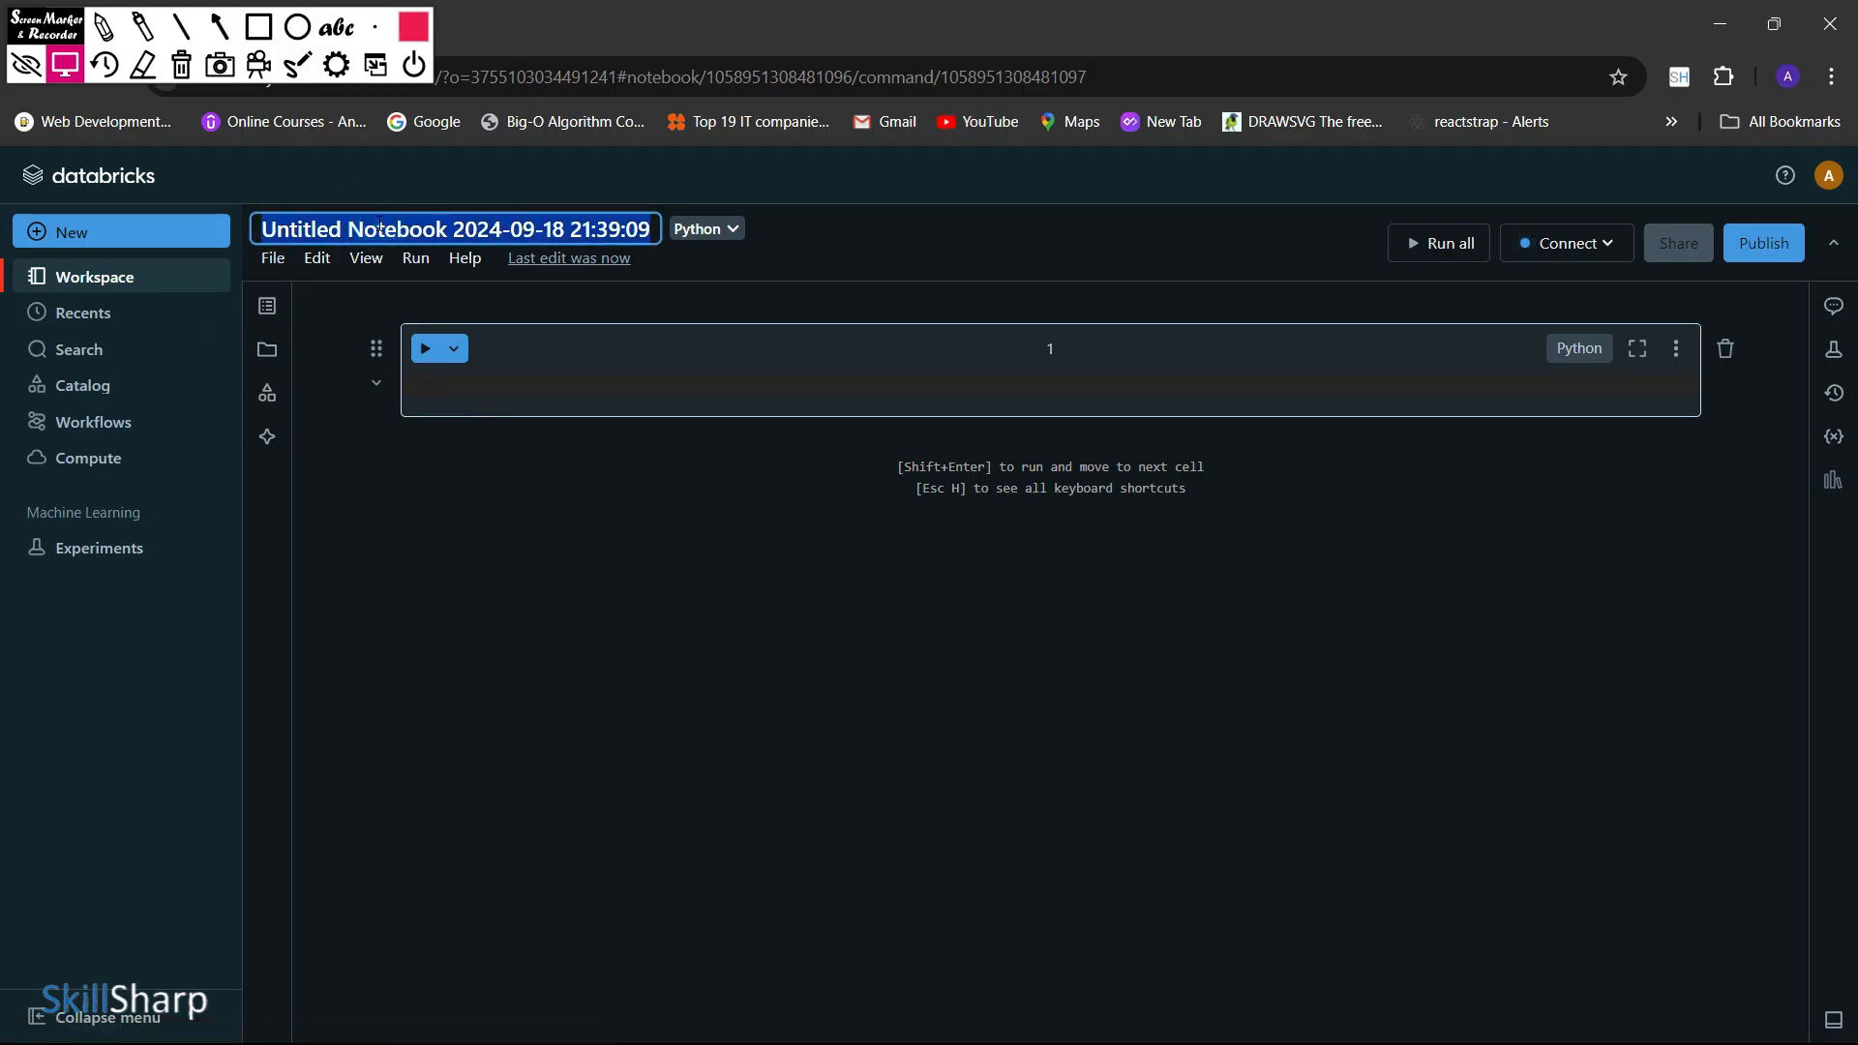
{"action": "type", "text": "note"}
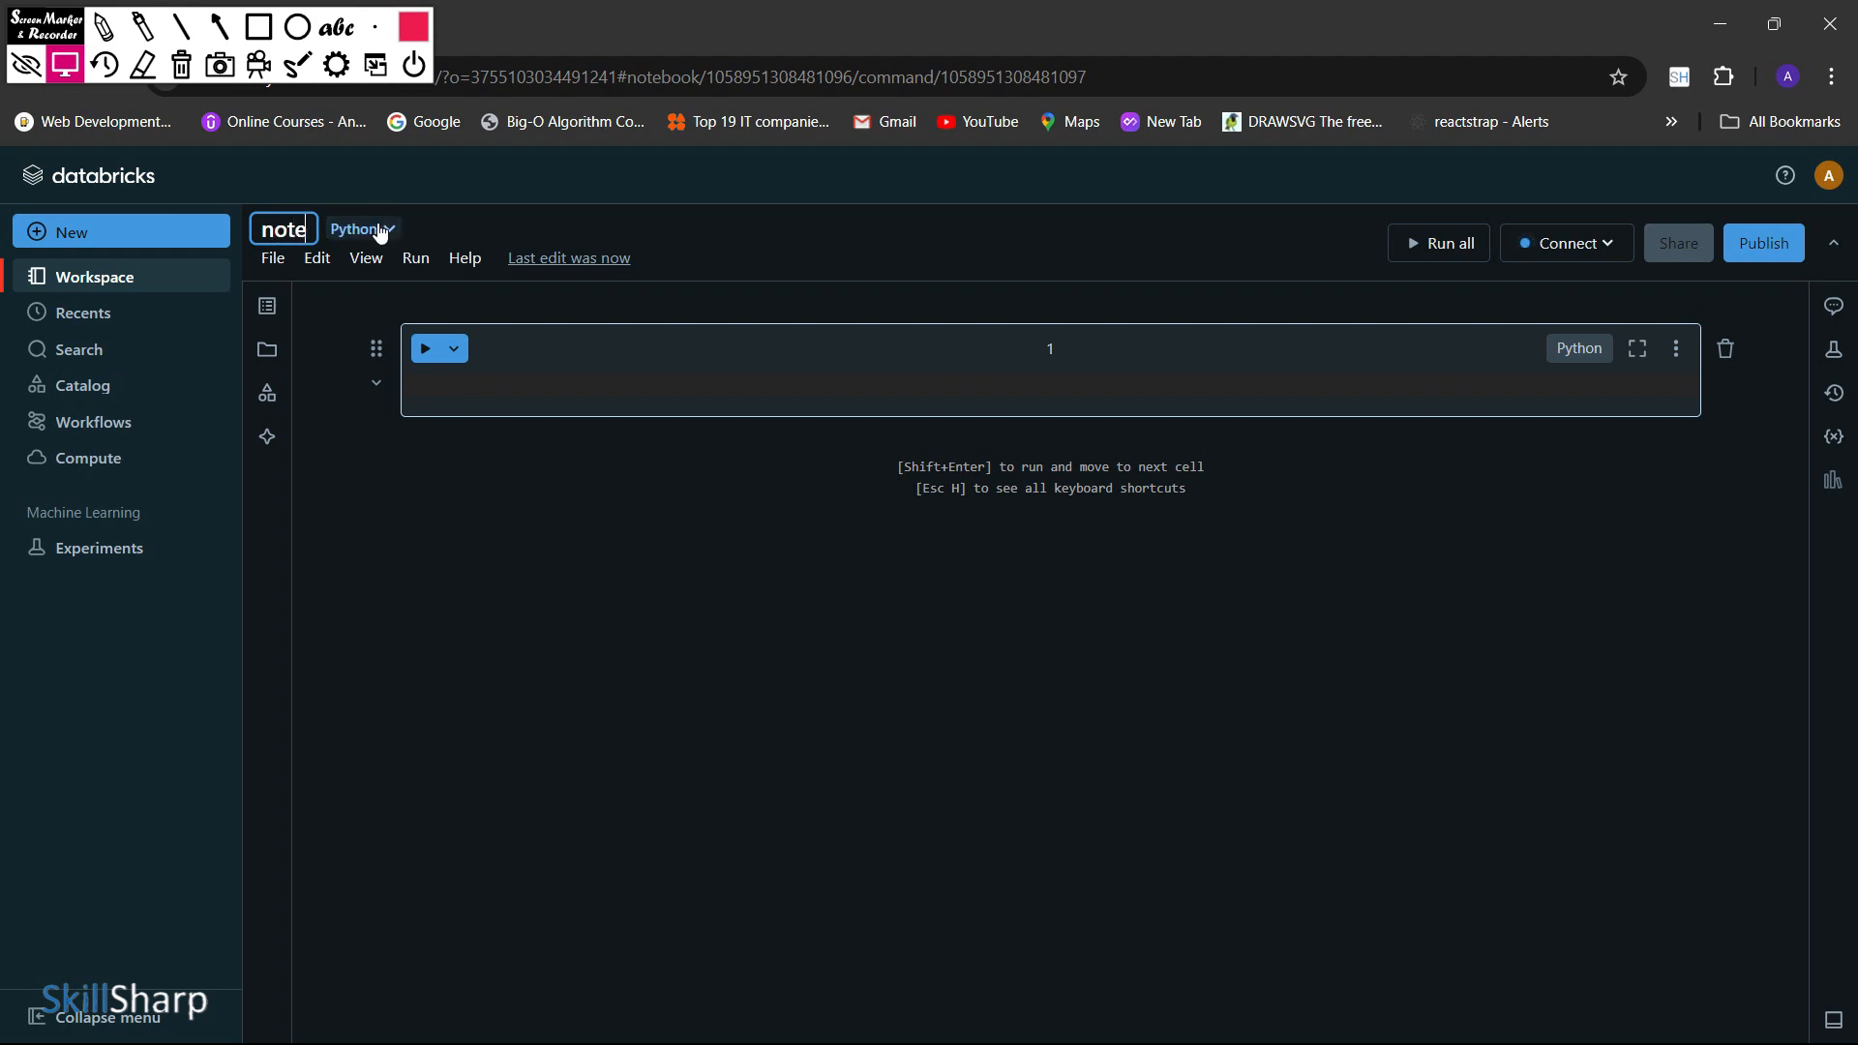
{"action": "type", "text": "book 1"}
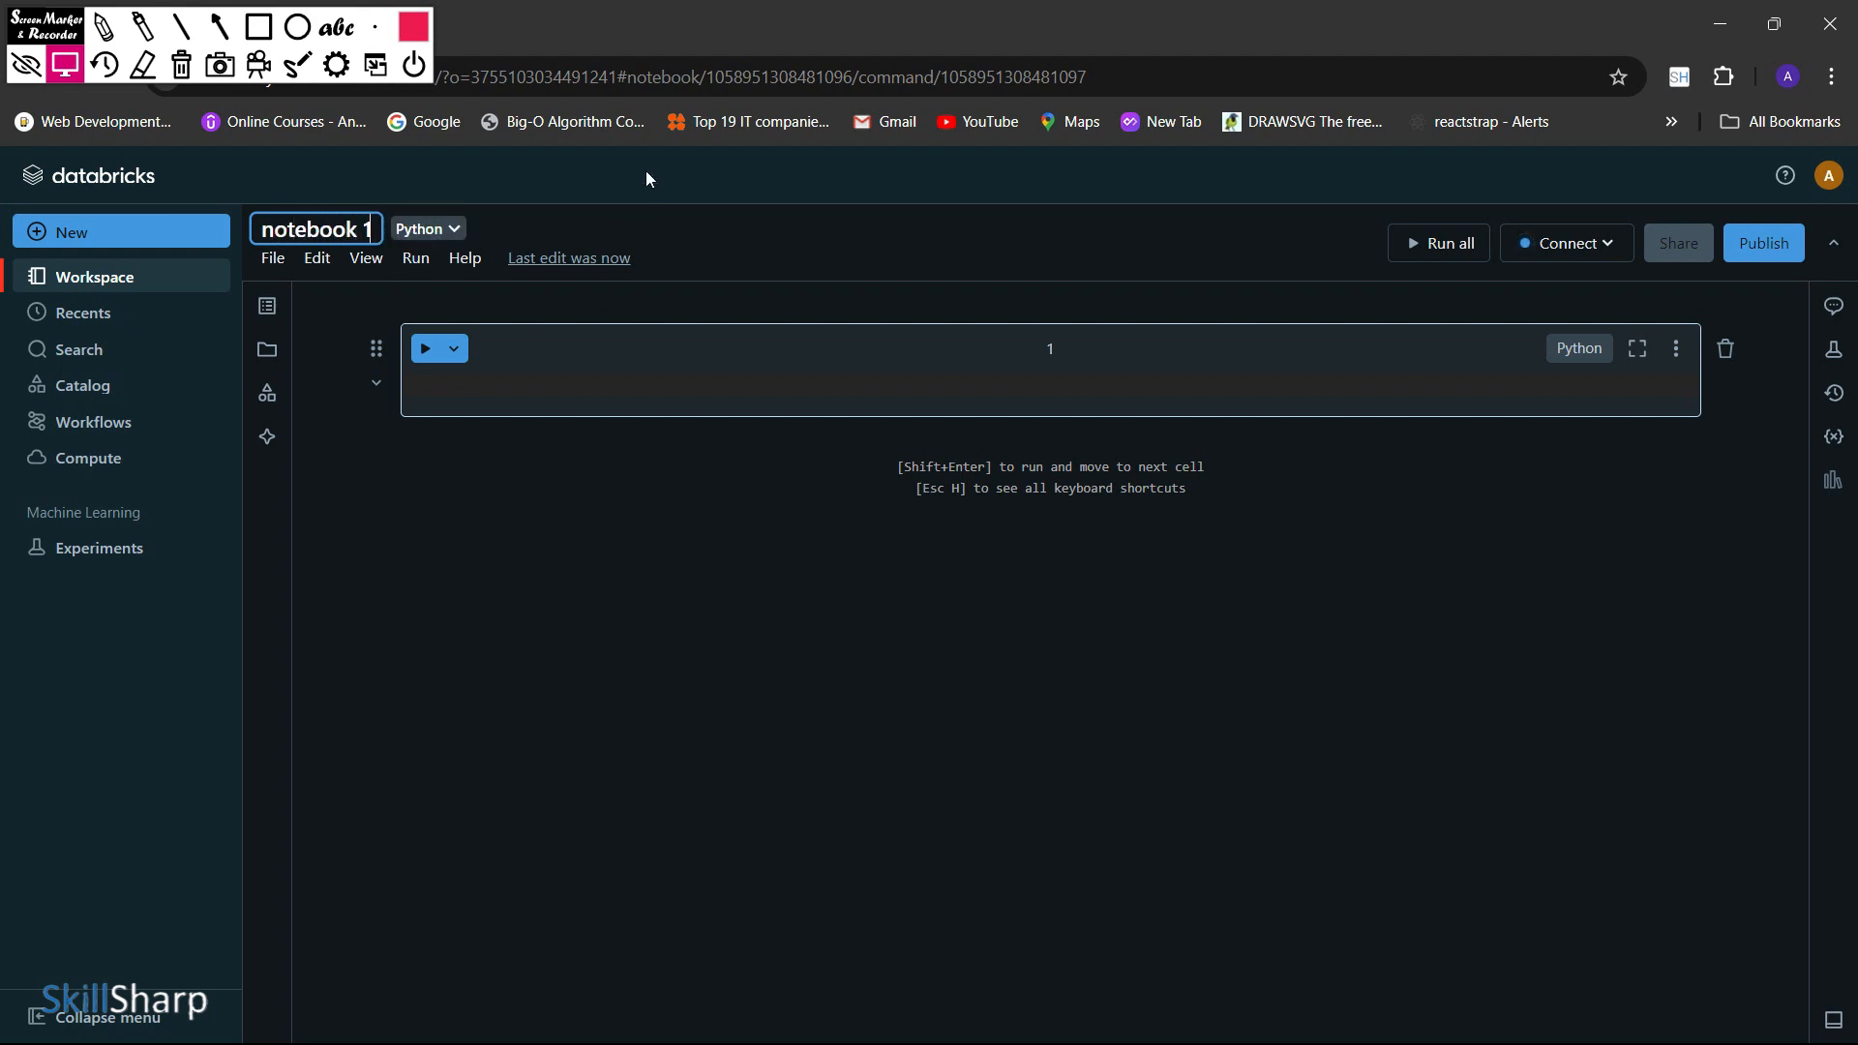
{"action": "left_click", "coordinate": [655, 244]}
Review the notebook's default language options without changing them, and outline the first code cell
{"action": "left_click", "coordinate": [434, 240]}
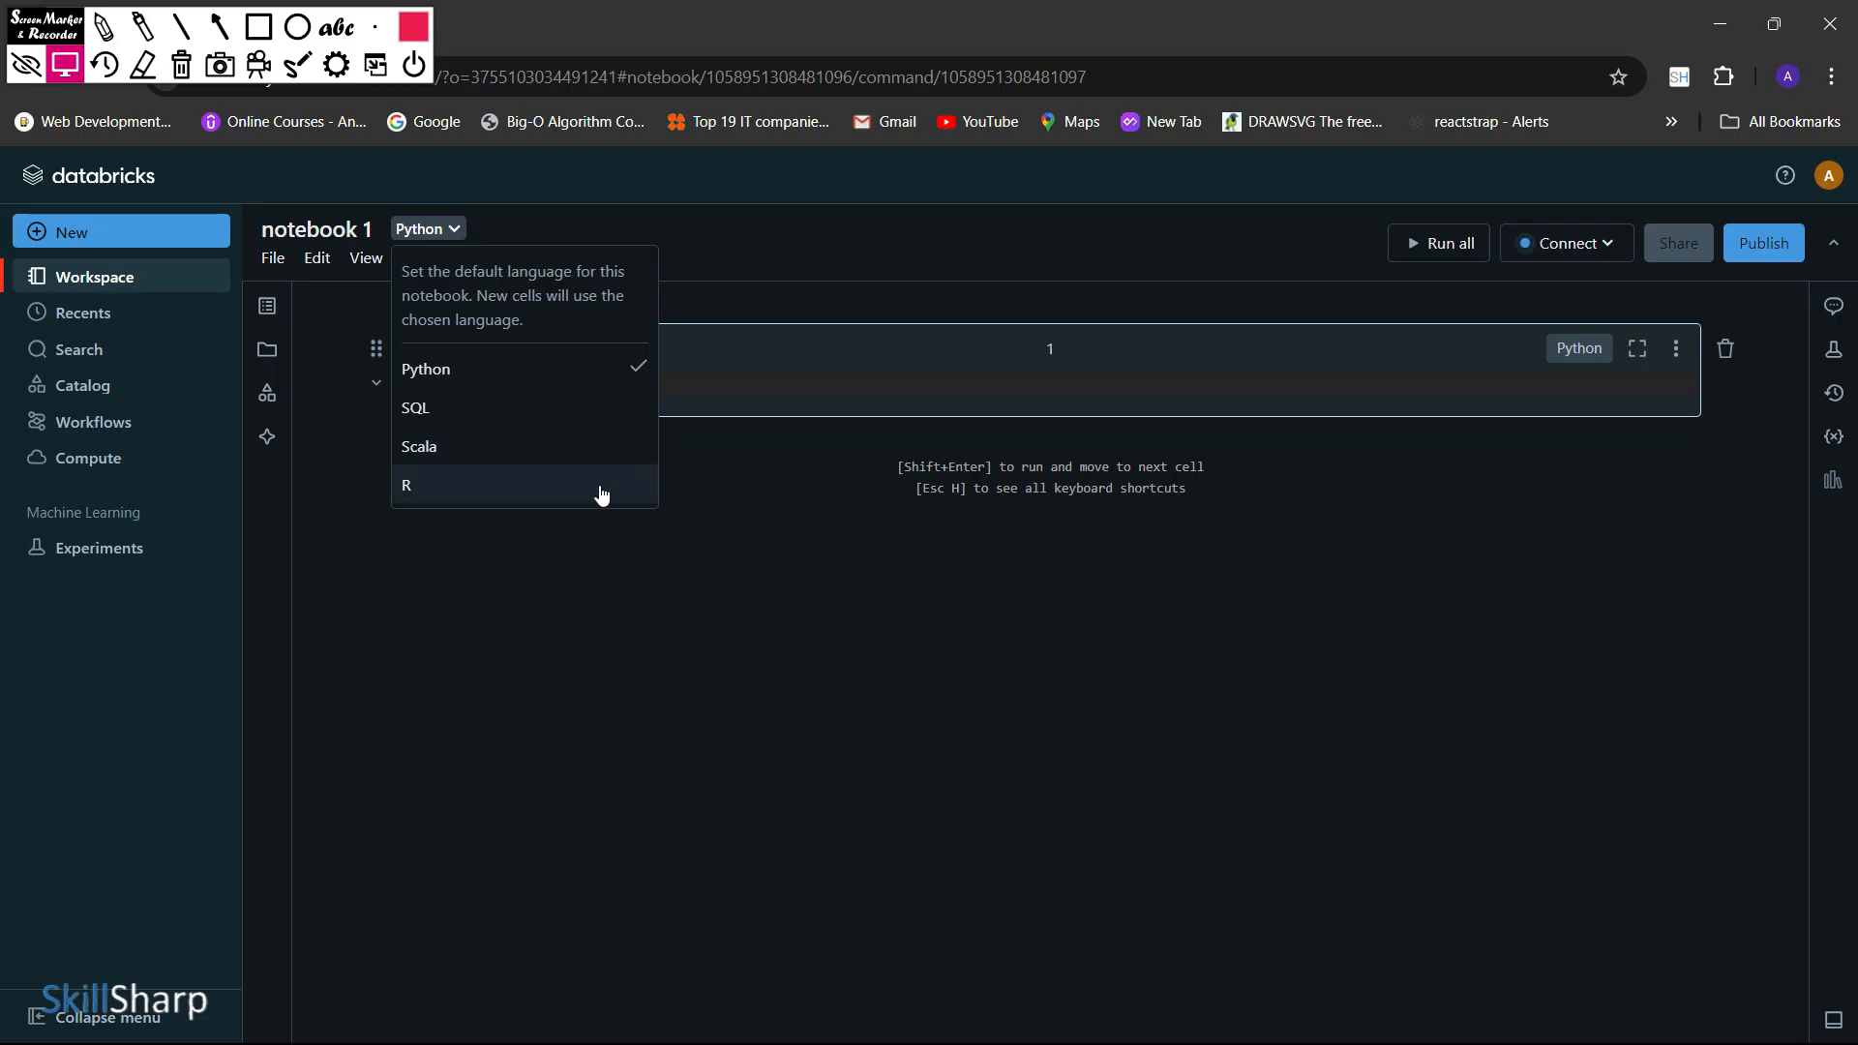
{"action": "left_click", "coordinate": [835, 275]}
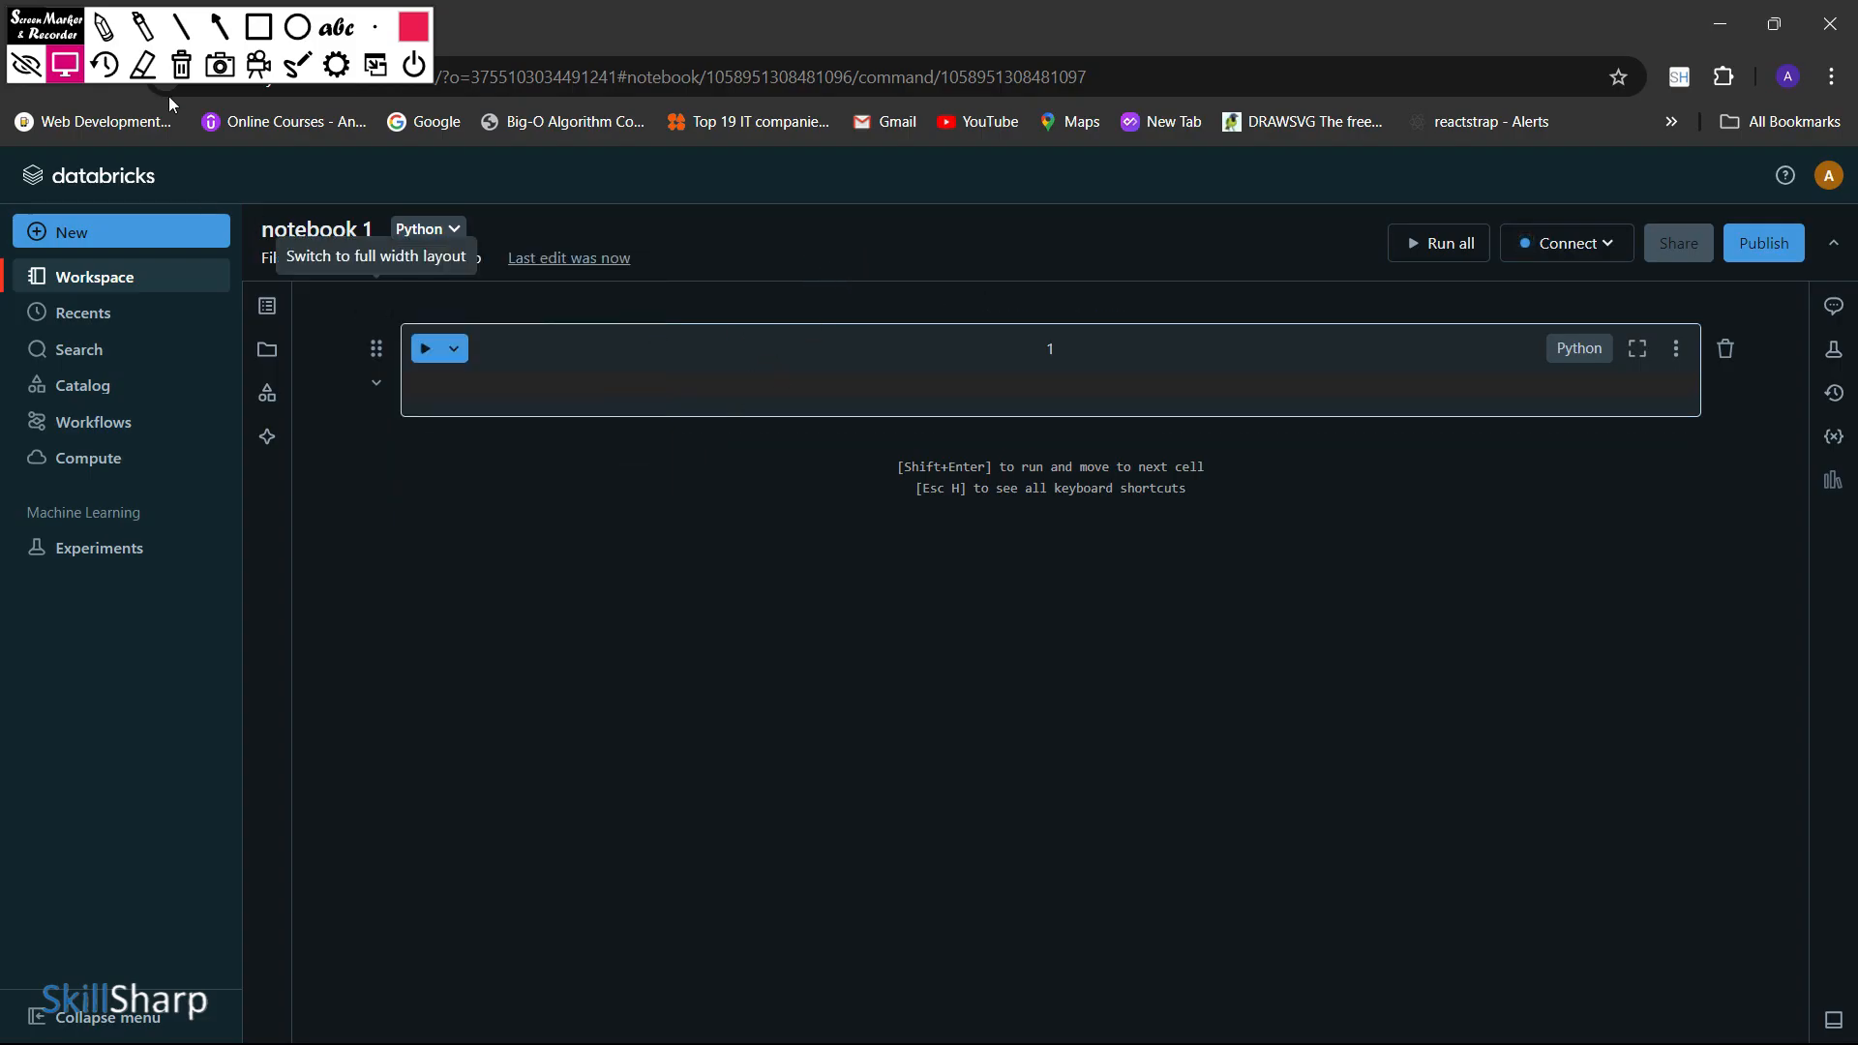
{"action": "left_click", "coordinate": [261, 35]}
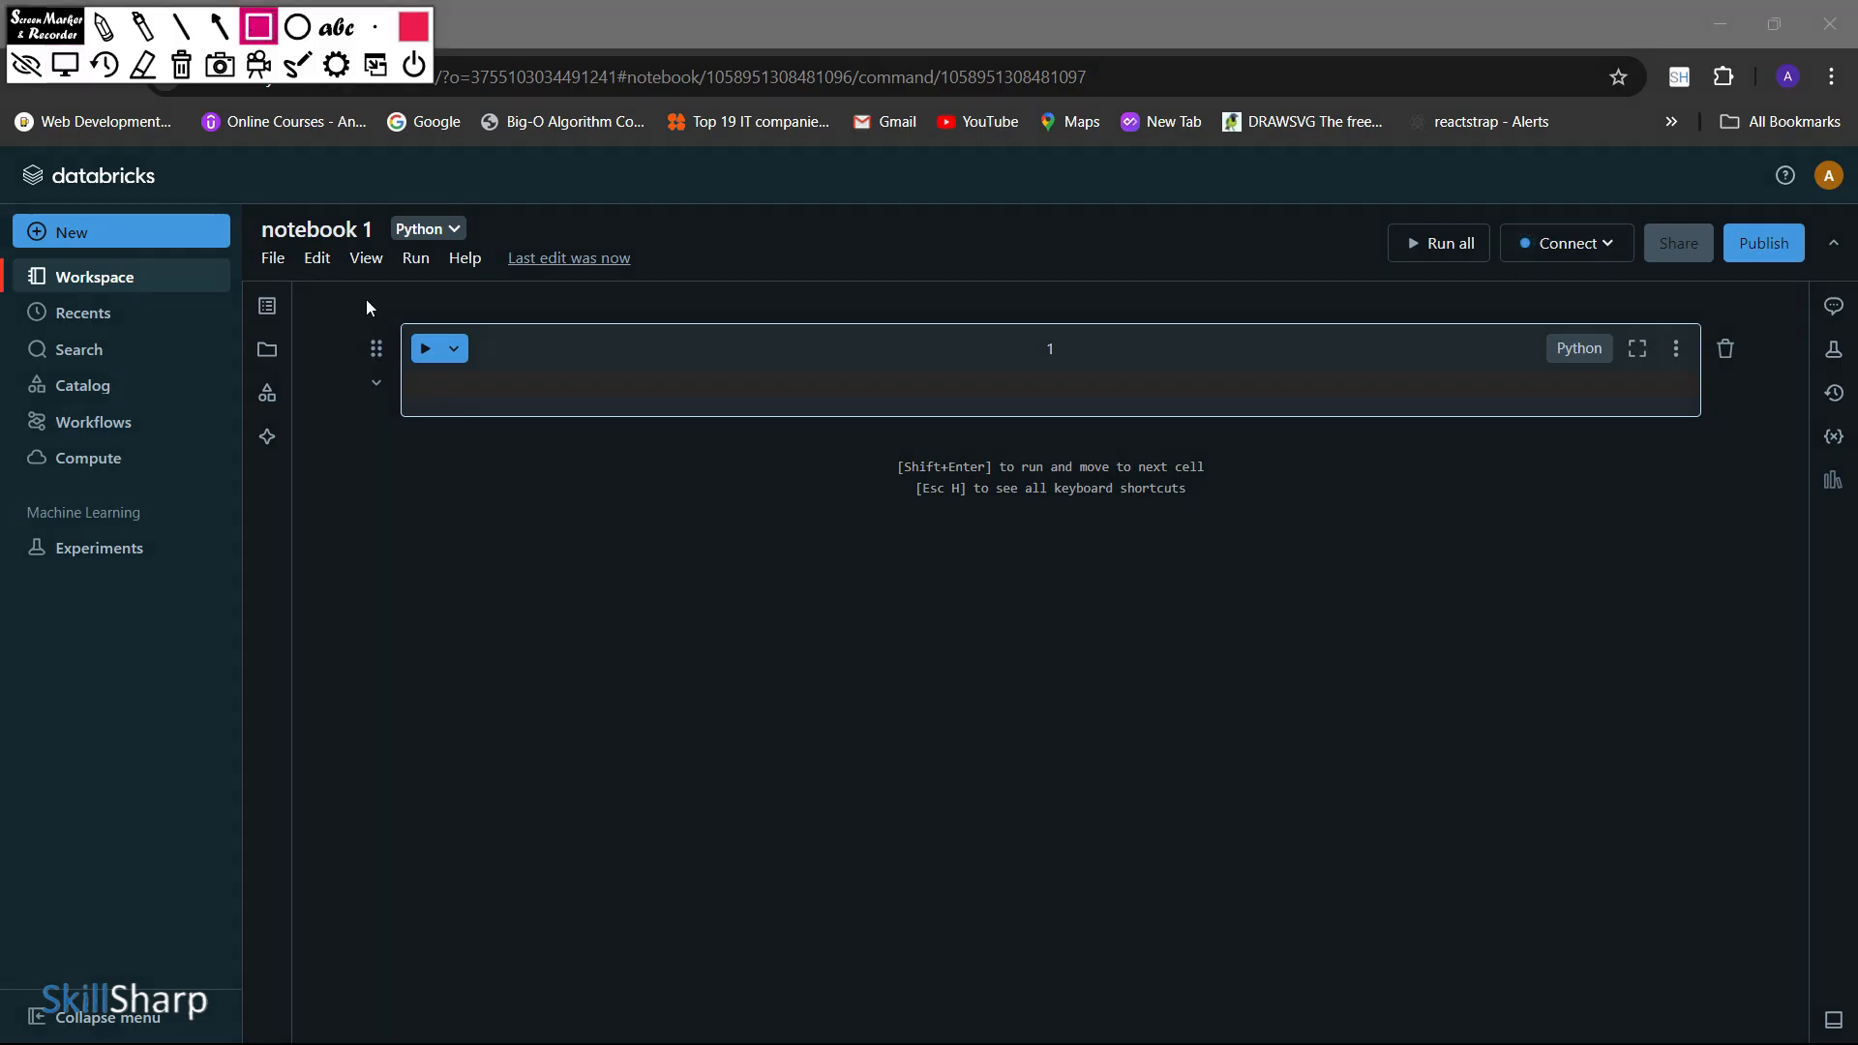
{"action": "mouse_move", "coordinate": [360, 295]}
{"action": "left_mouse_down"}
{"action": "mouse_move", "coordinate": [465, 424]}
{"action": "mouse_move", "coordinate": [1582, 478]}
{"action": "mouse_move", "coordinate": [1749, 458]}
{"action": "left_mouse_up"}
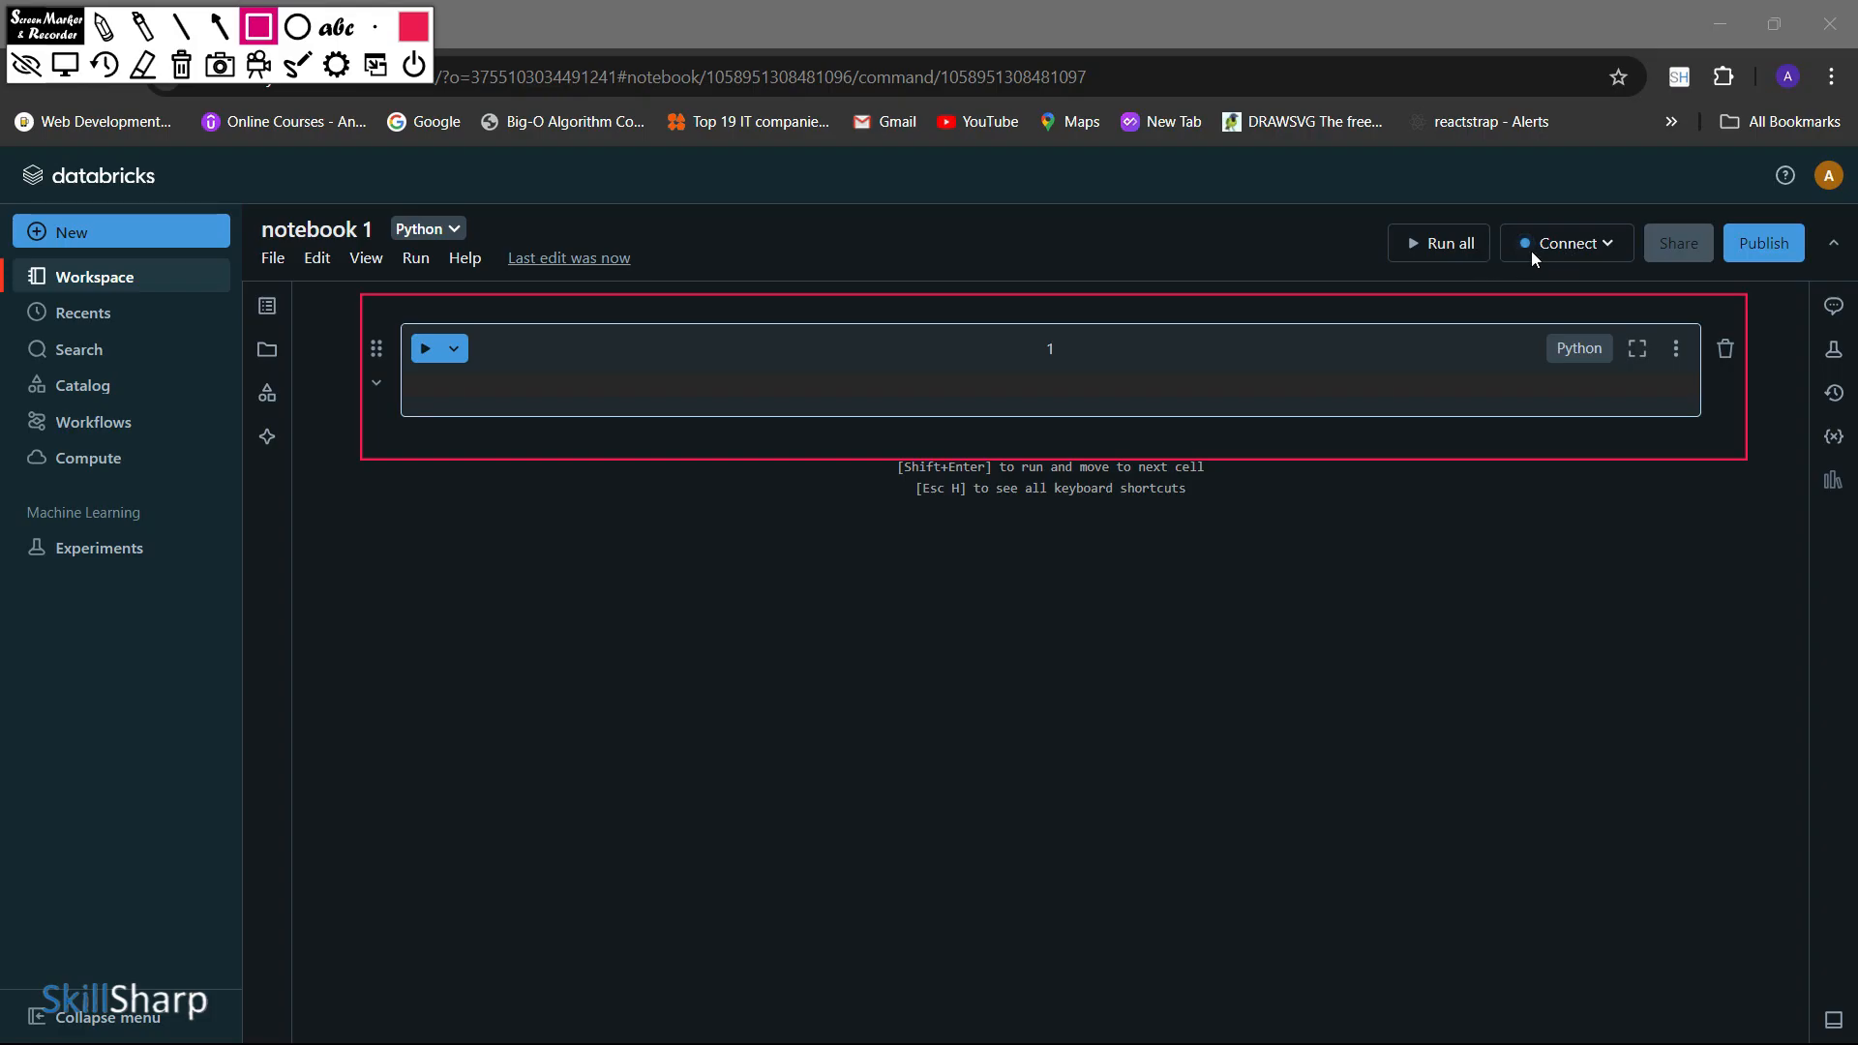
Connect the notebook to the running DBR 12.2 LTS cluster and briefly view the notebook's workspace folder listing
{"action": "left_click", "coordinate": [65, 65]}
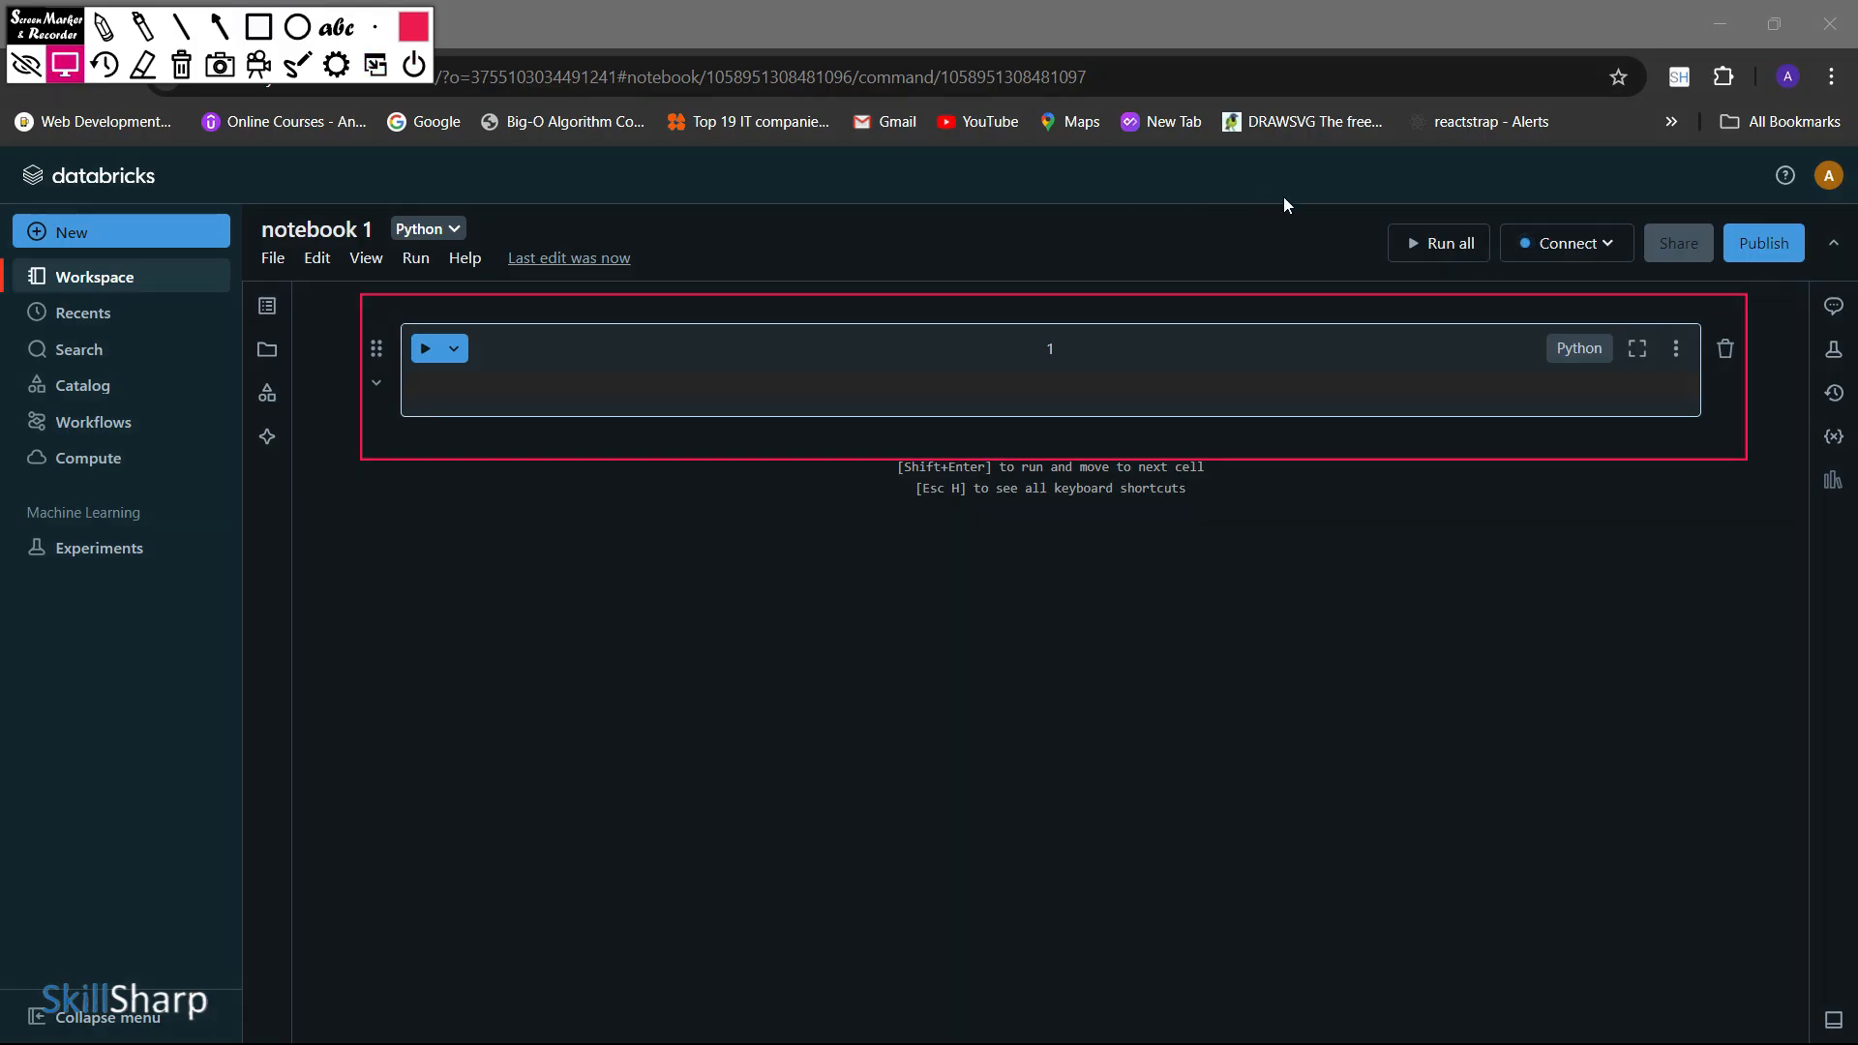
{"action": "left_click", "coordinate": [1538, 253]}
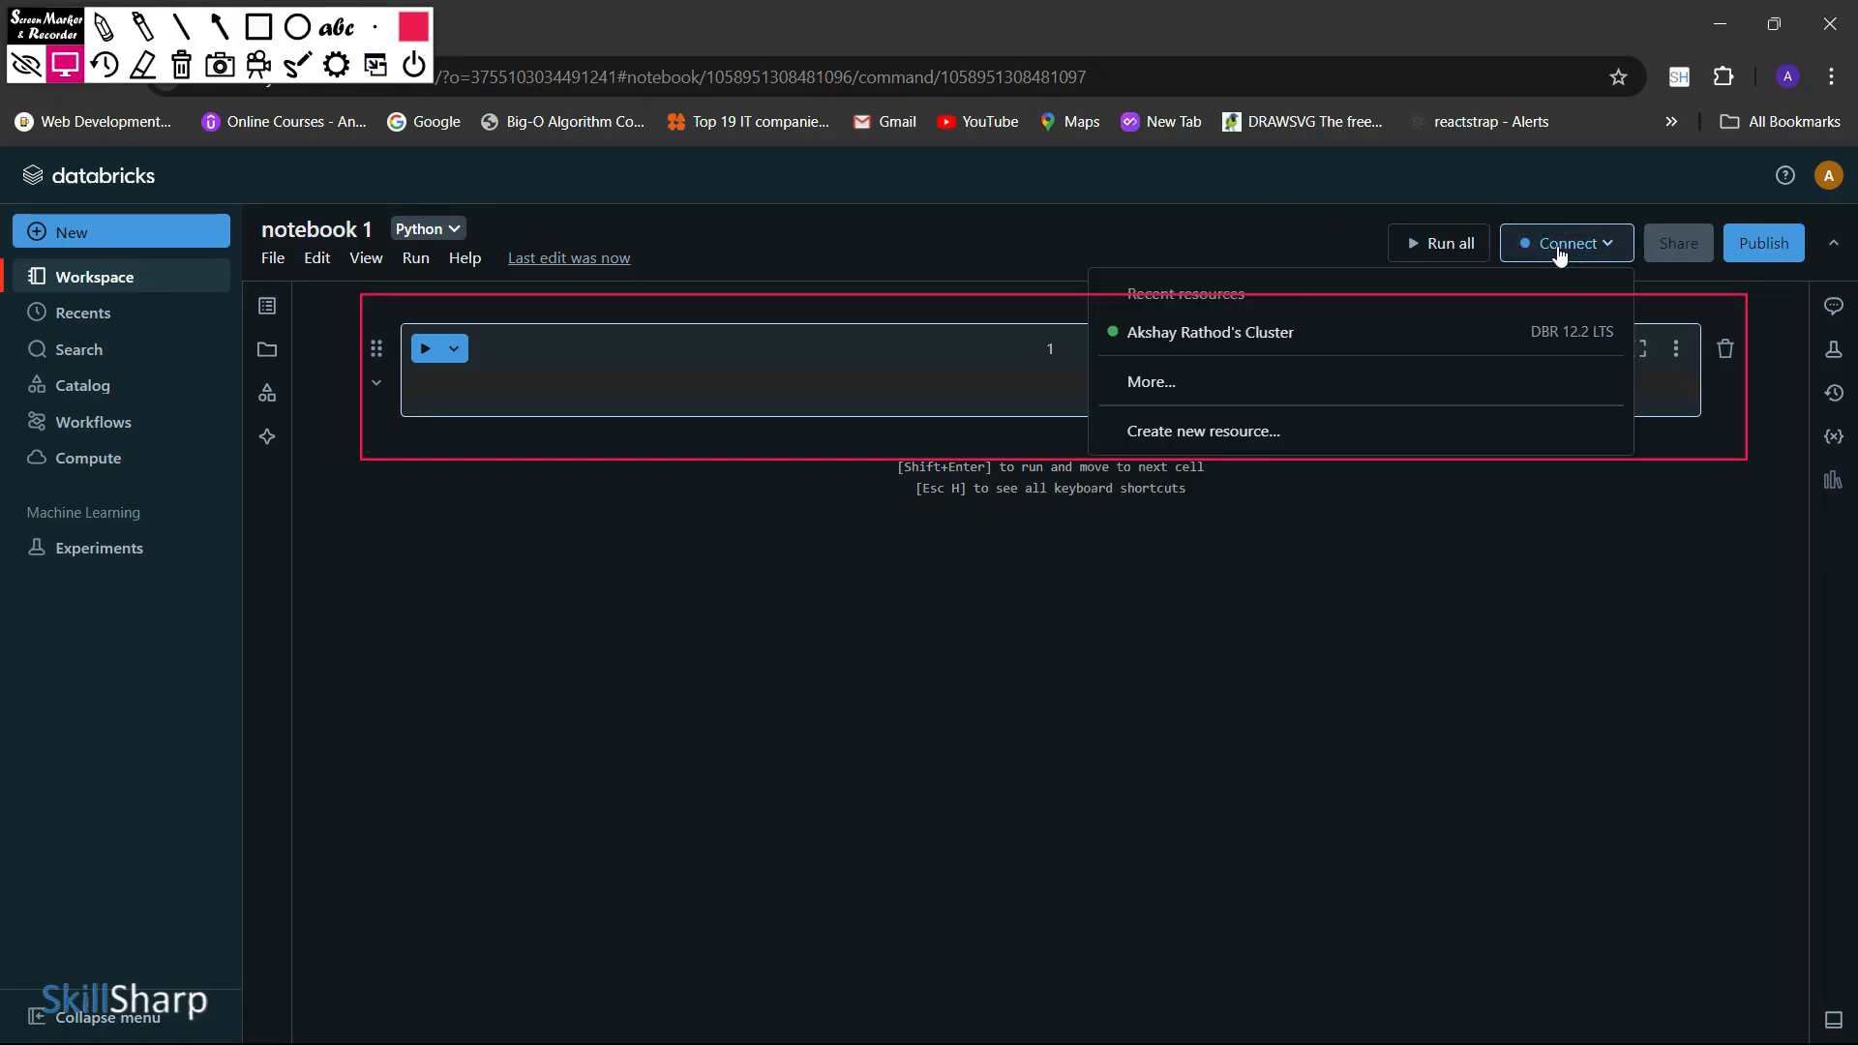
{"action": "left_click", "coordinate": [1345, 339]}
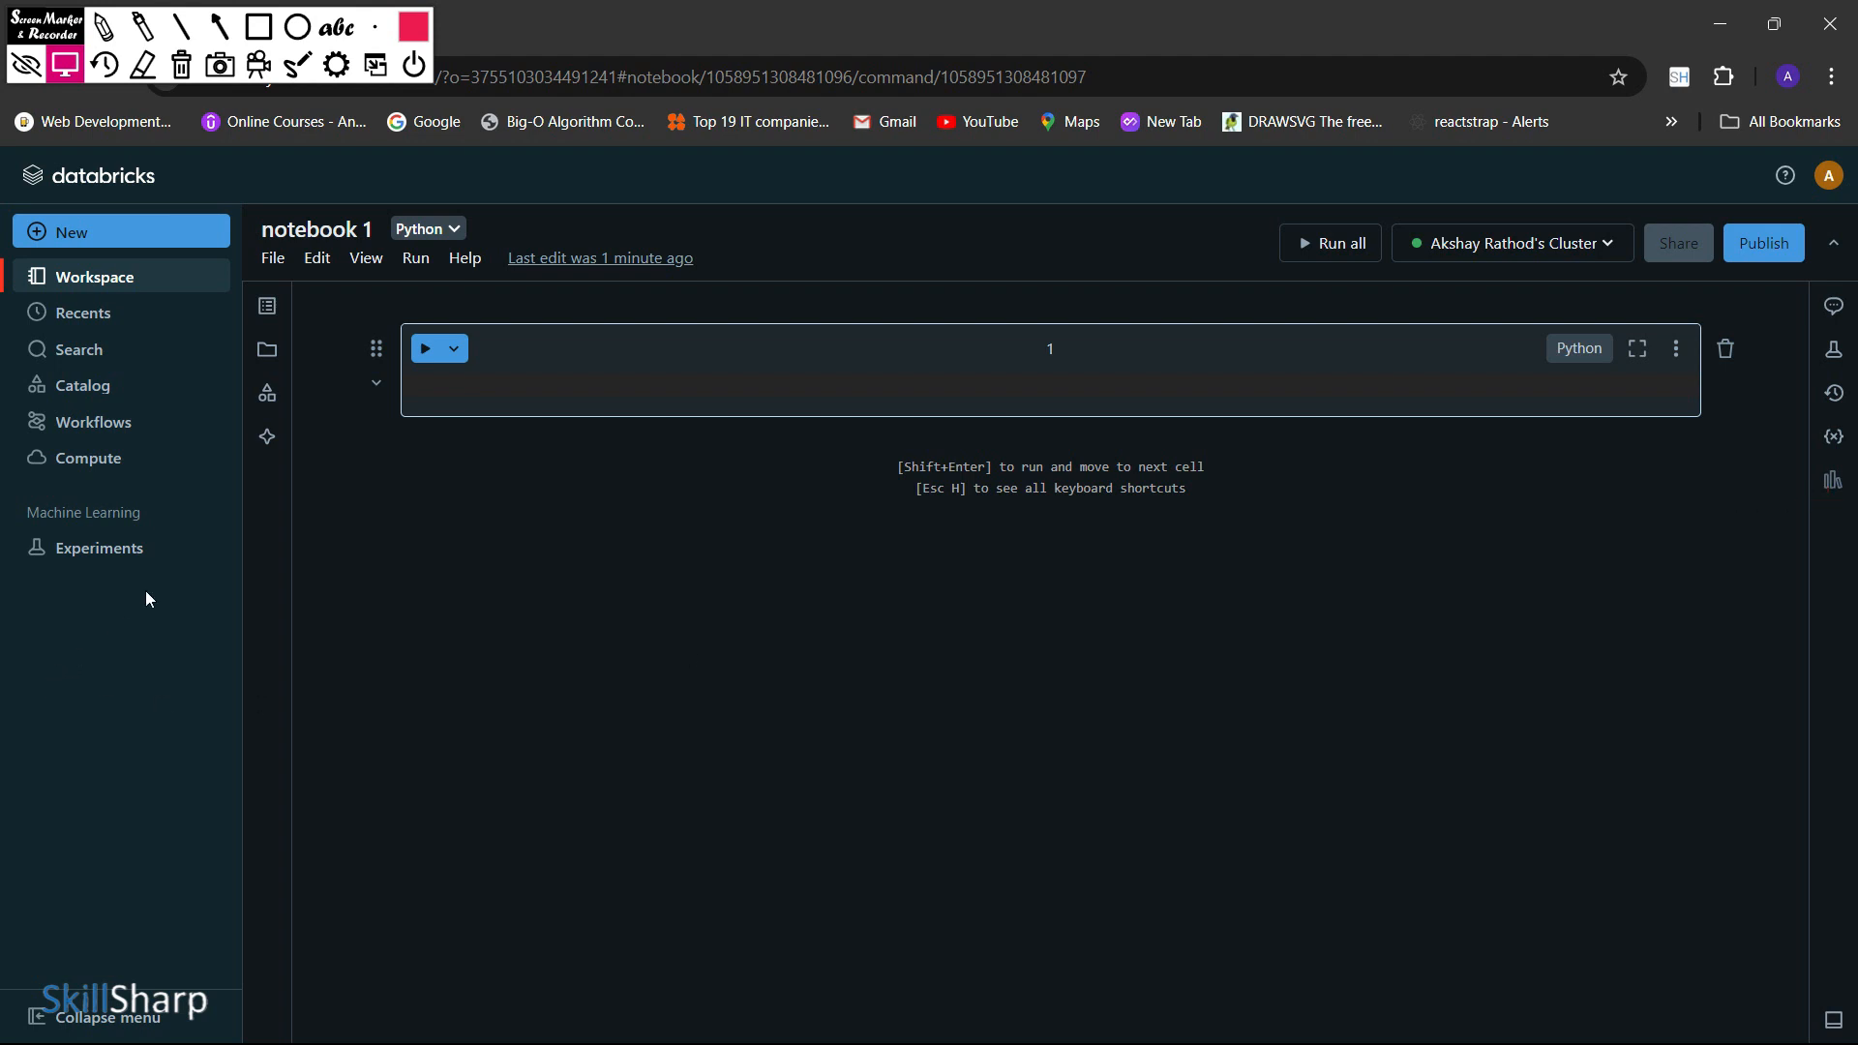
{"action": "left_click", "coordinate": [271, 356]}
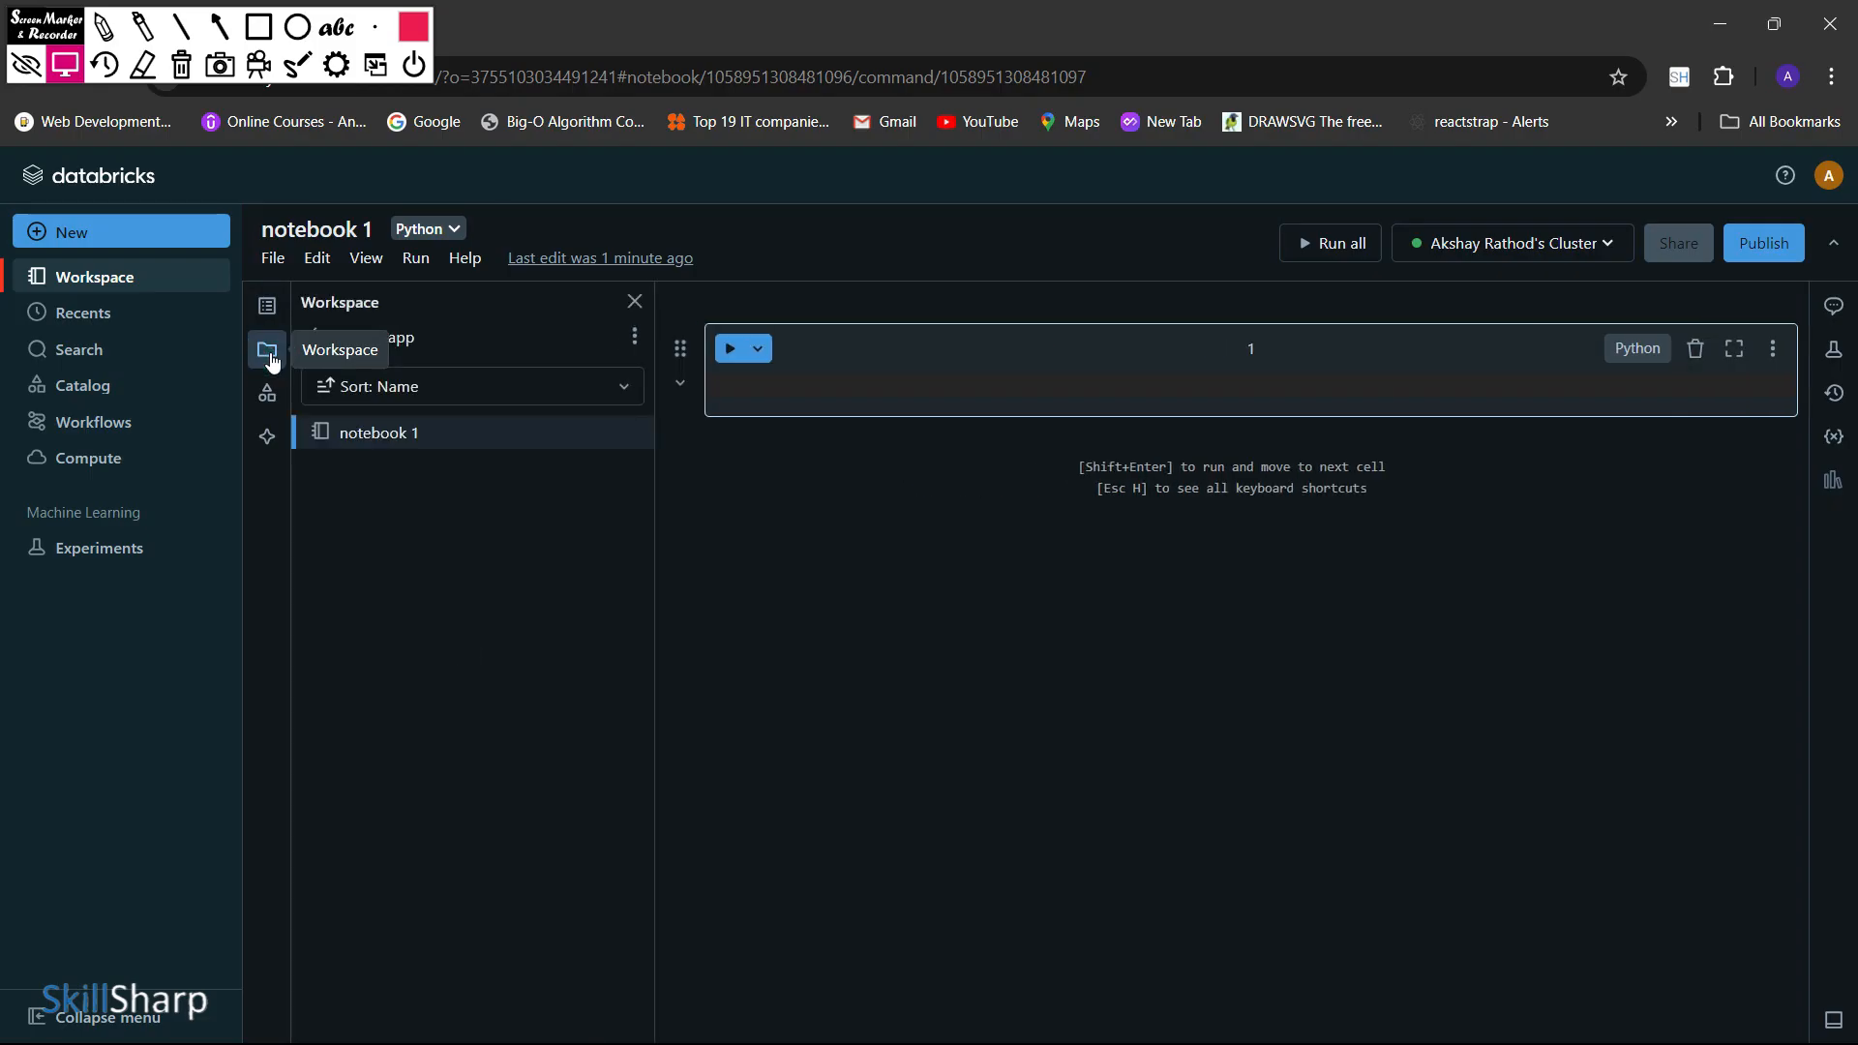
{"action": "left_click", "coordinate": [271, 356]}
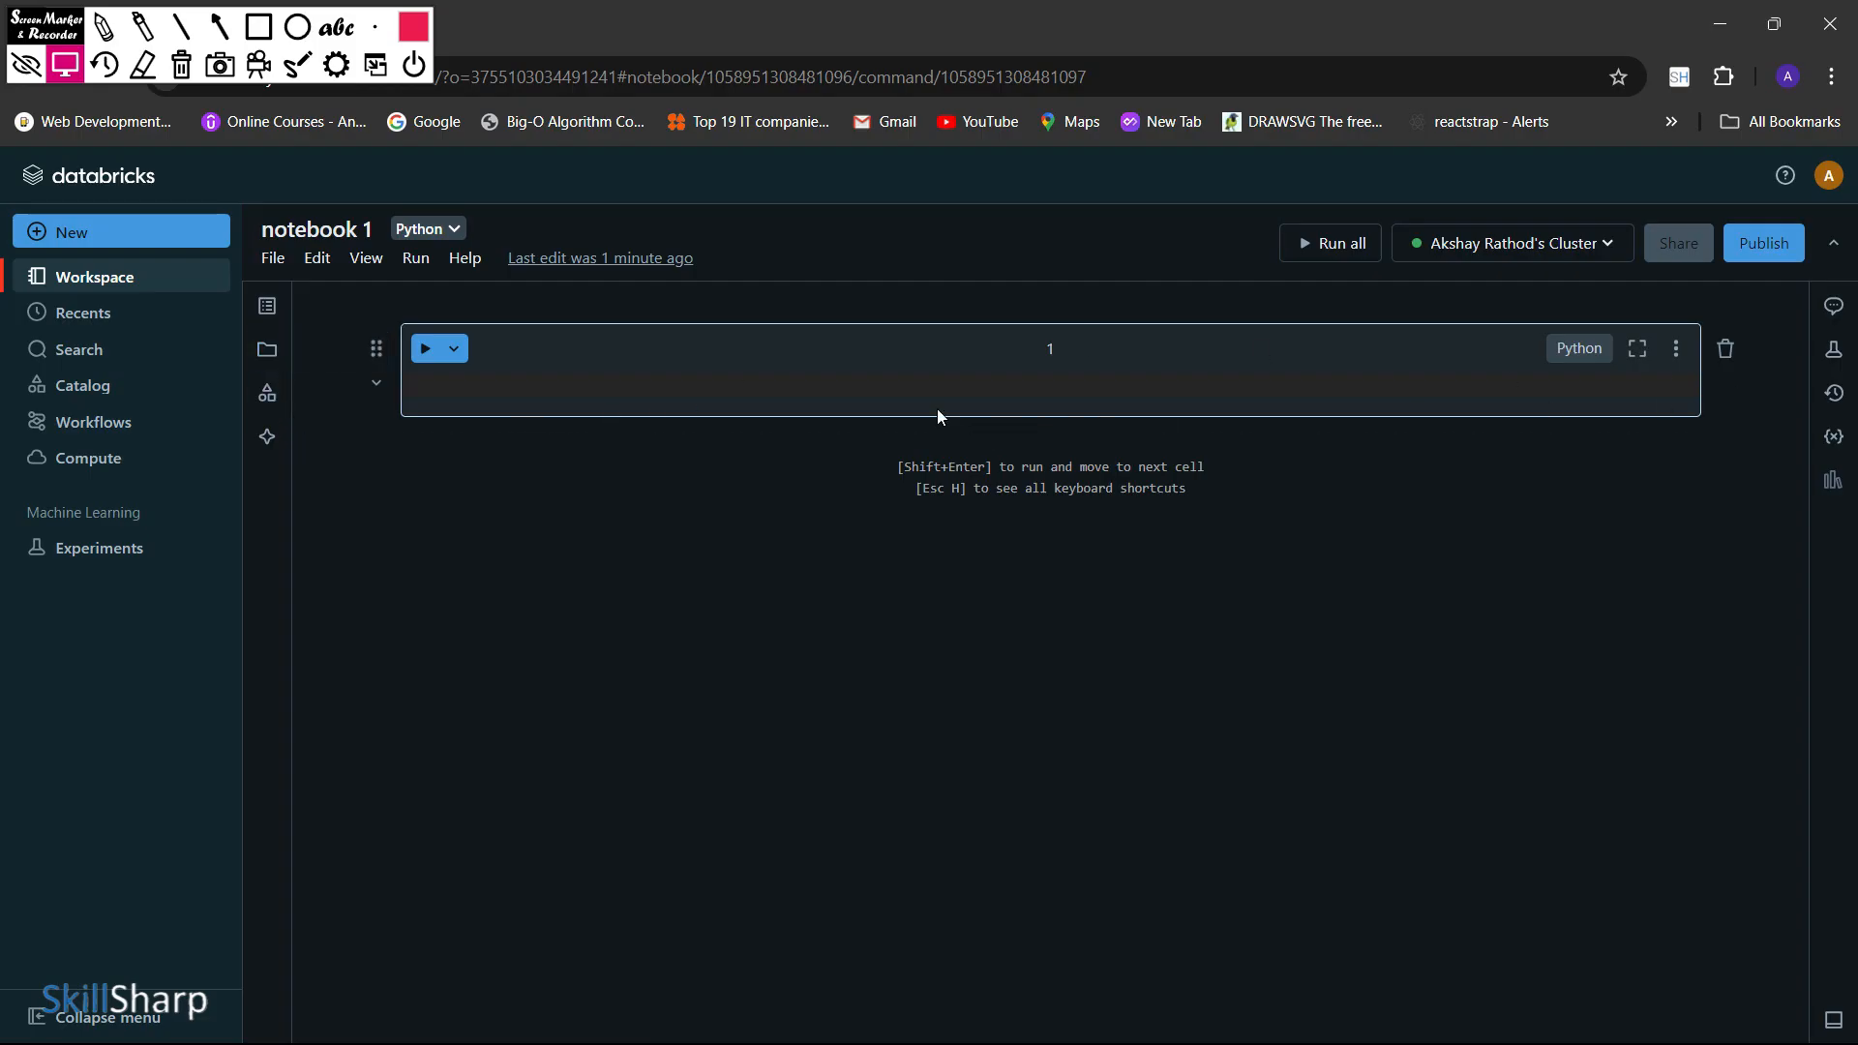
Enter print("Hello world") in the first cell and run it
{"action": "left_click", "coordinate": [811, 383]}
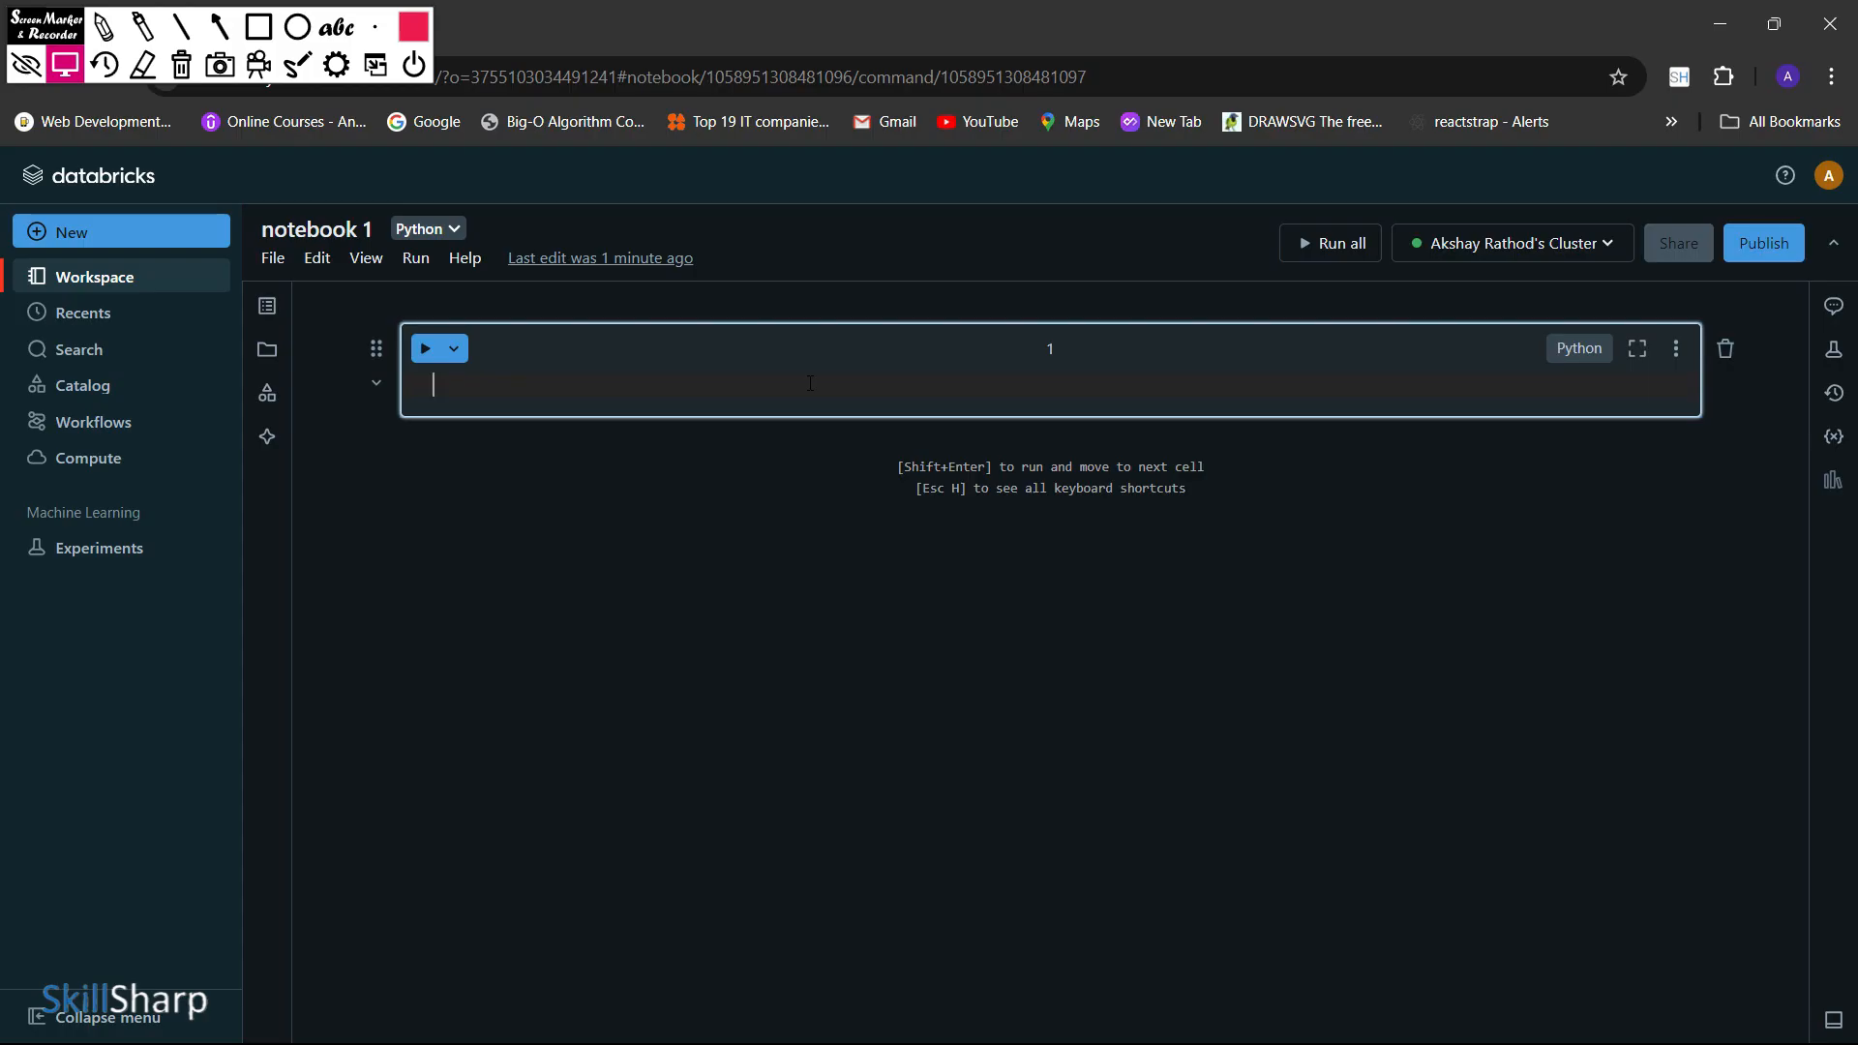
{"action": "type", "text": "print(\"Hello "}
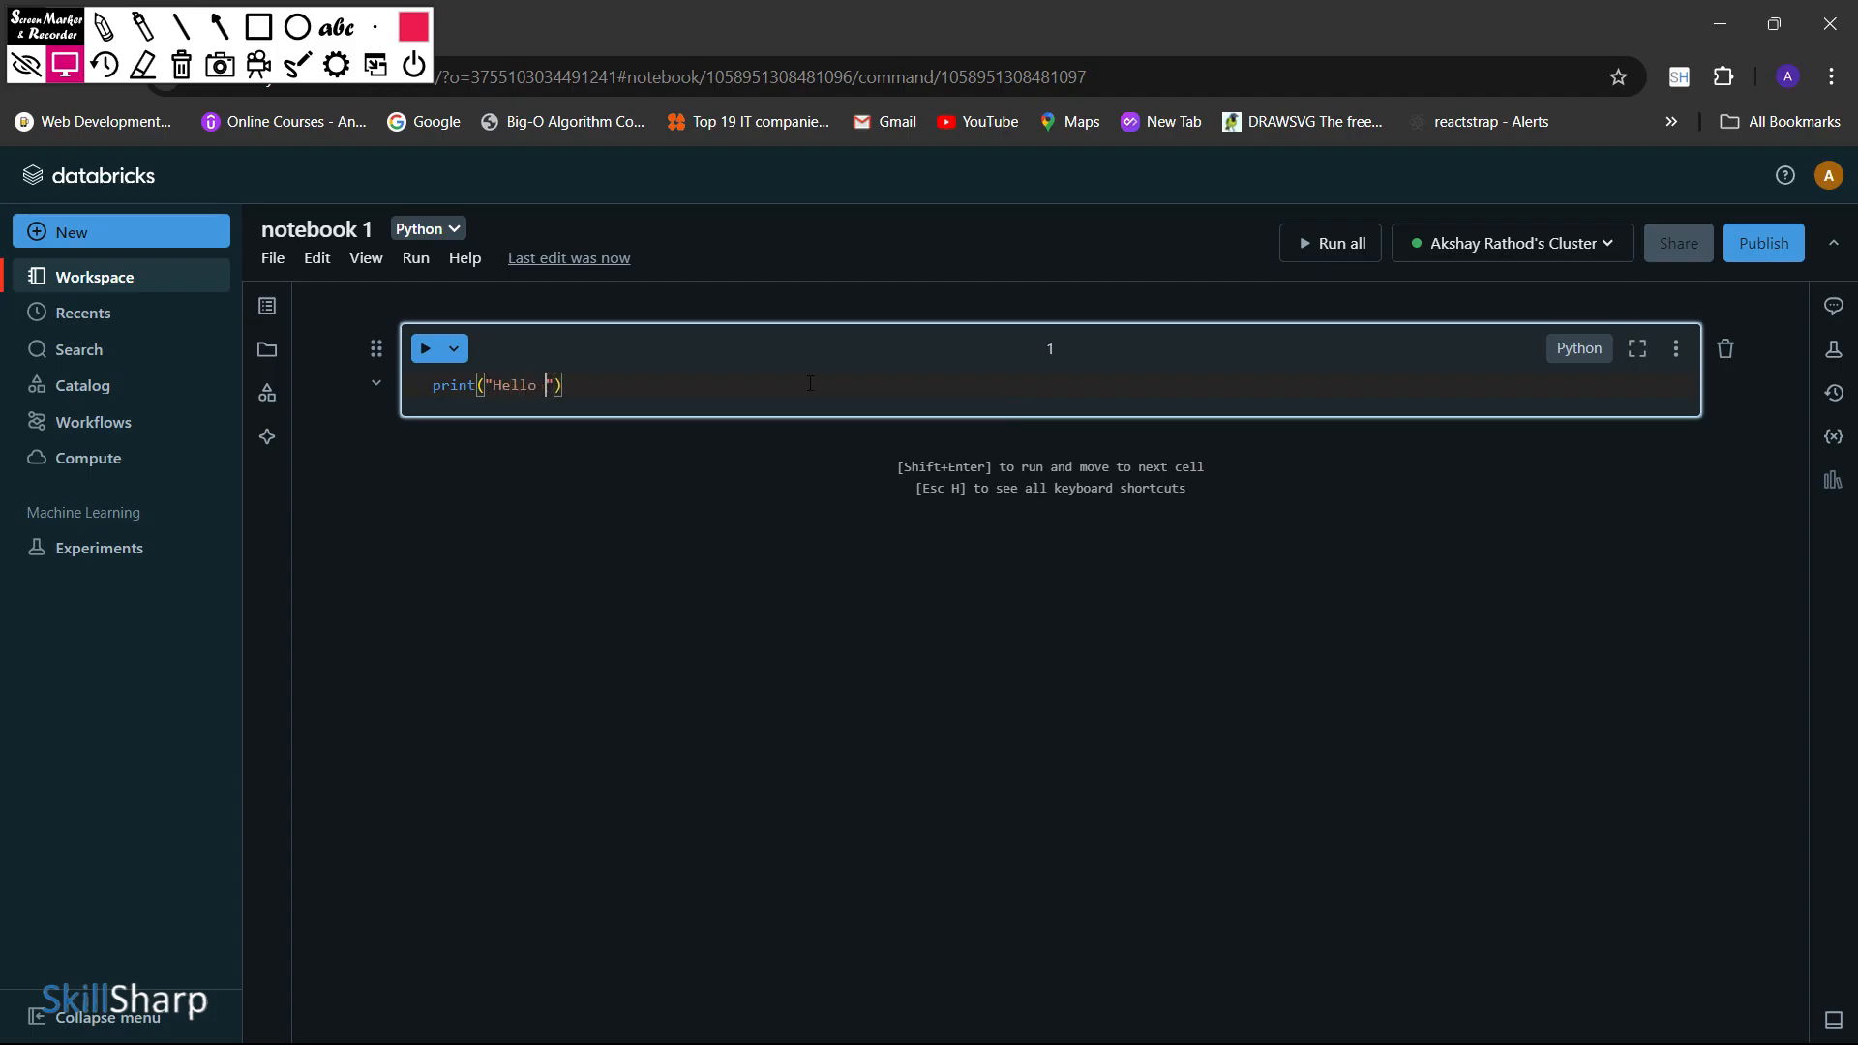
{"action": "type", "text": "world"}
{"action": "key", "text": "Right"}
{"action": "key", "text": "Right"}
{"action": "key", "text": "ctrl+Return"}
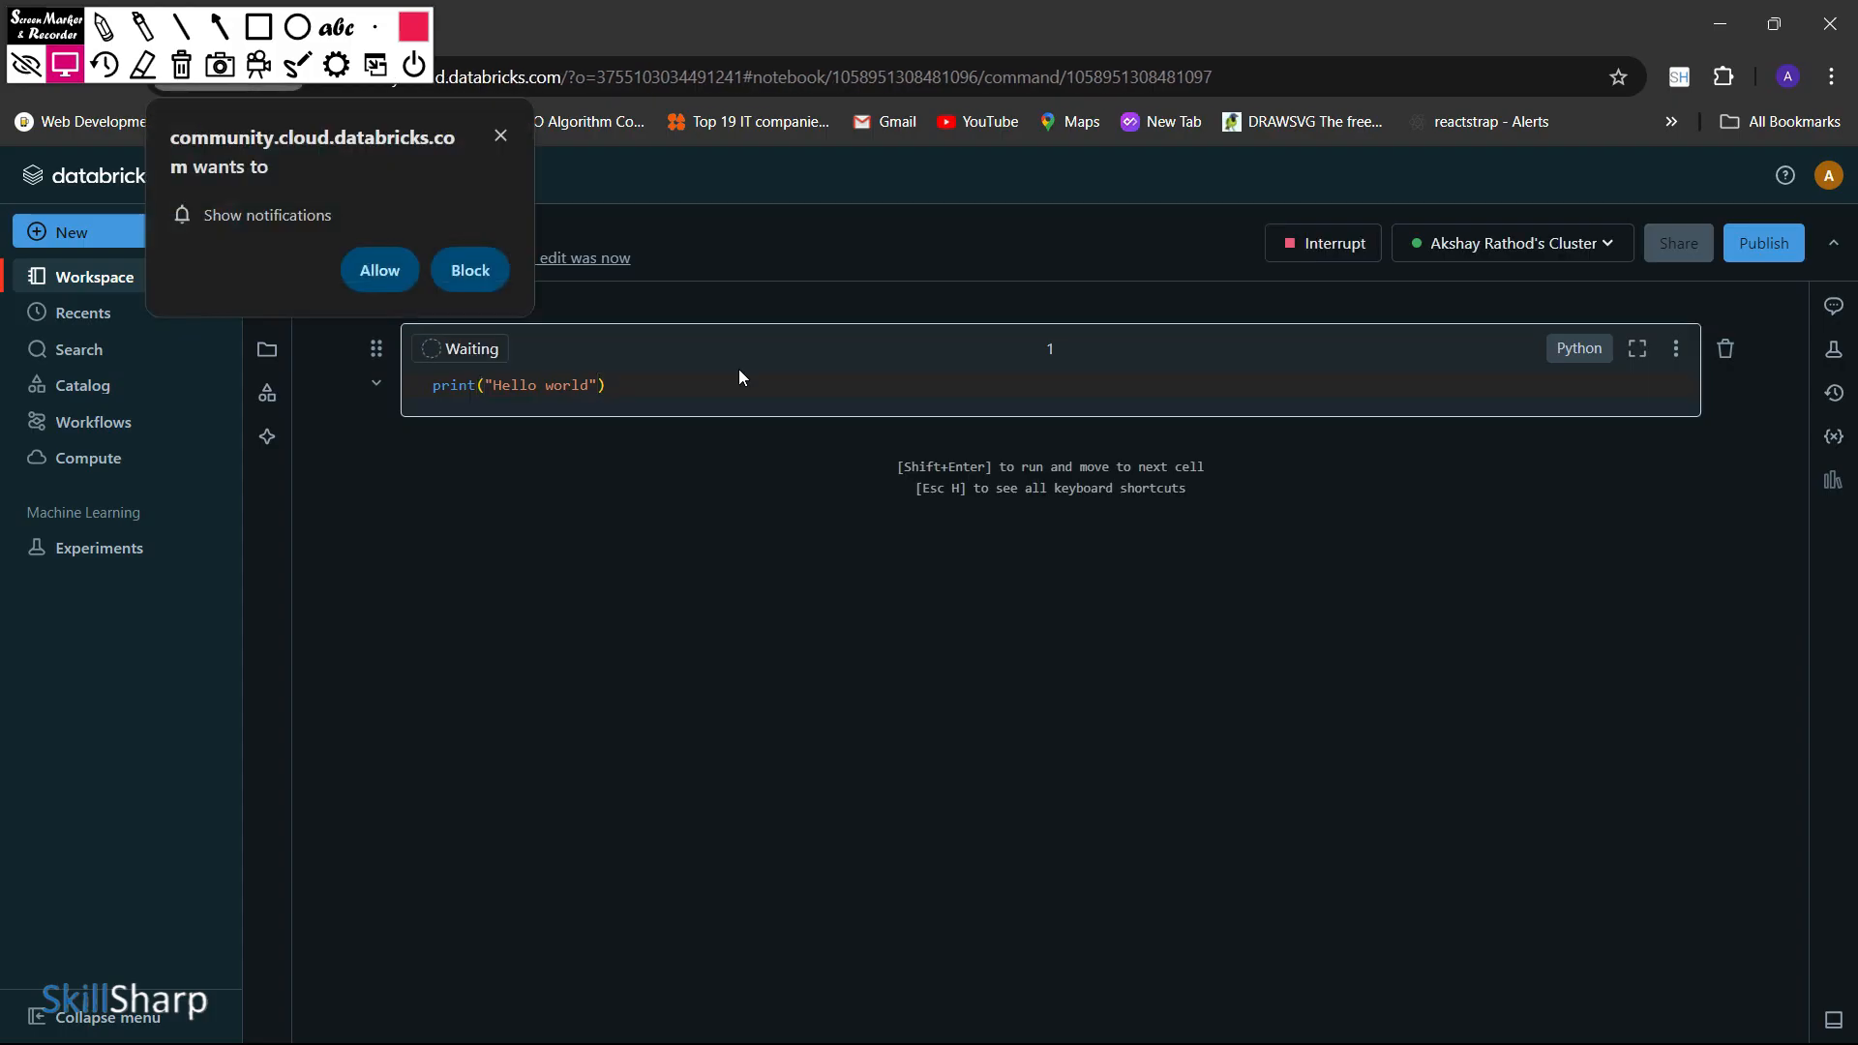
Allow notifications from the Databricks site and highlight the first cell's Hello world output
{"action": "left_click", "coordinate": [403, 279]}
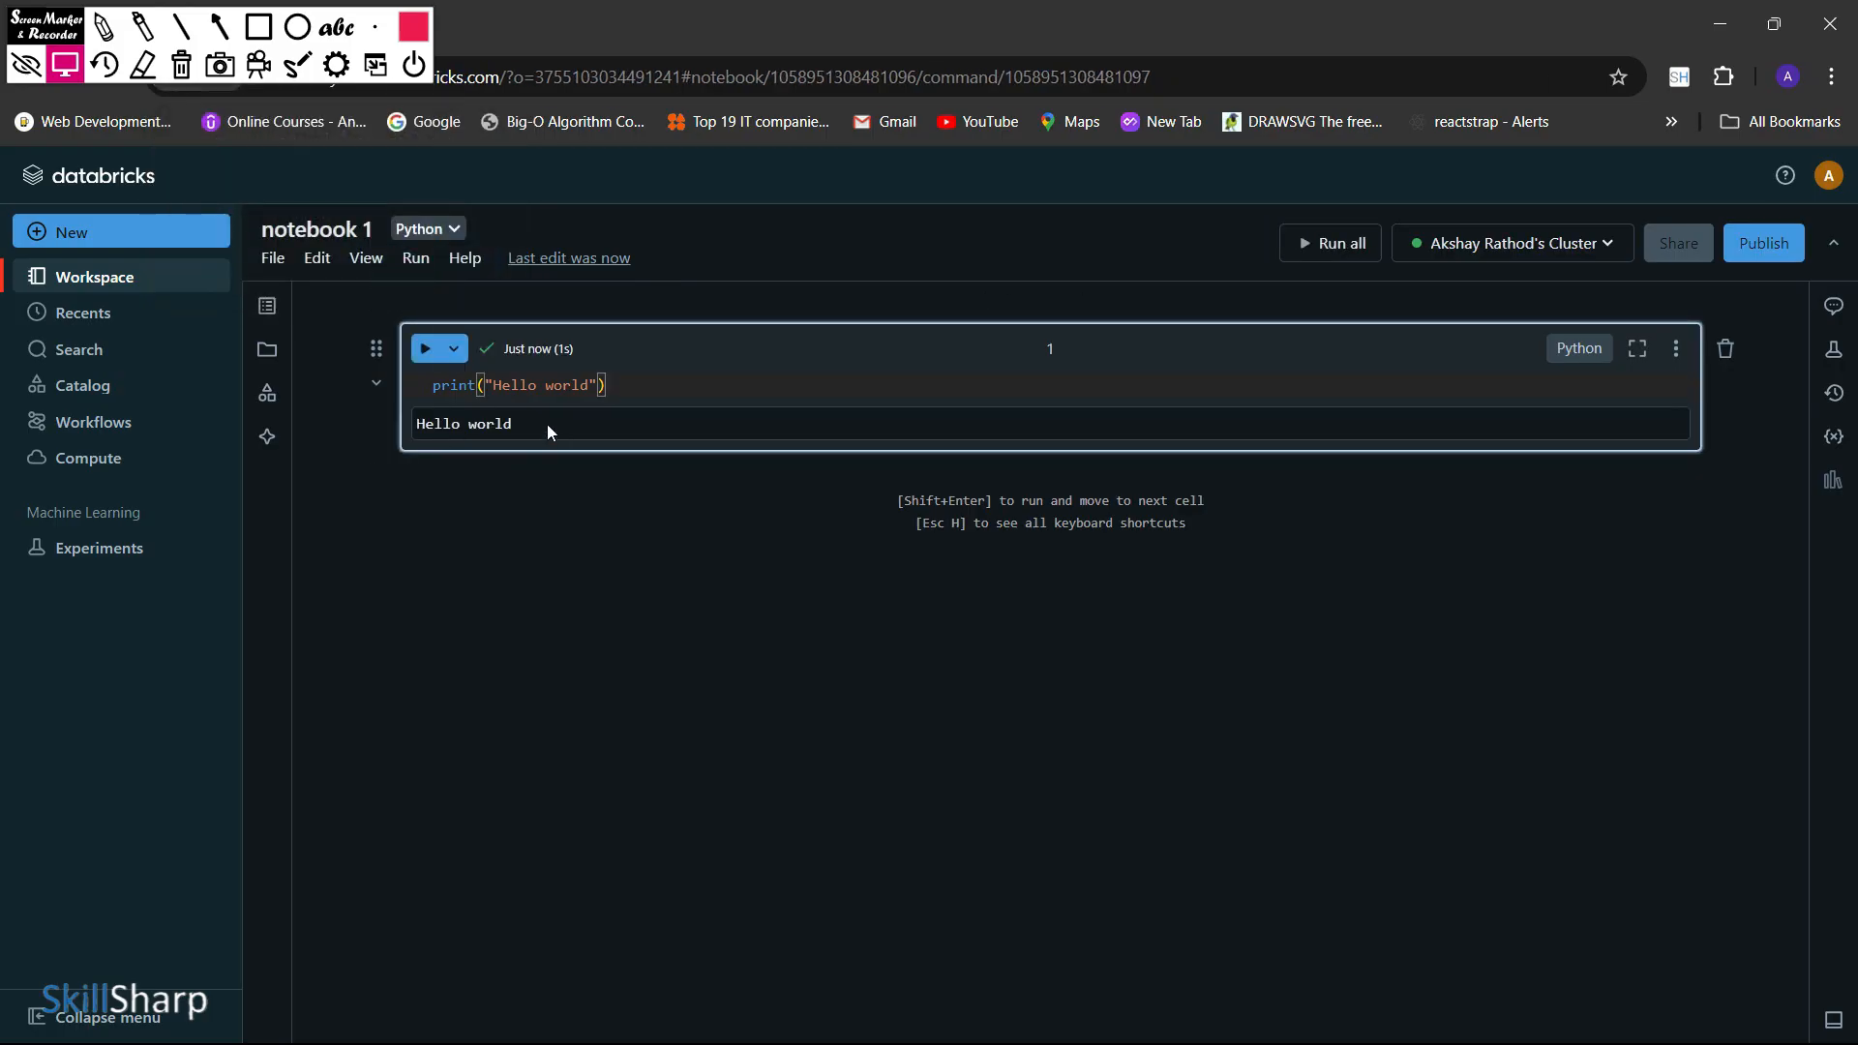
{"action": "left_click_drag", "start_coordinate": [539, 424], "coordinate": [407, 426]}
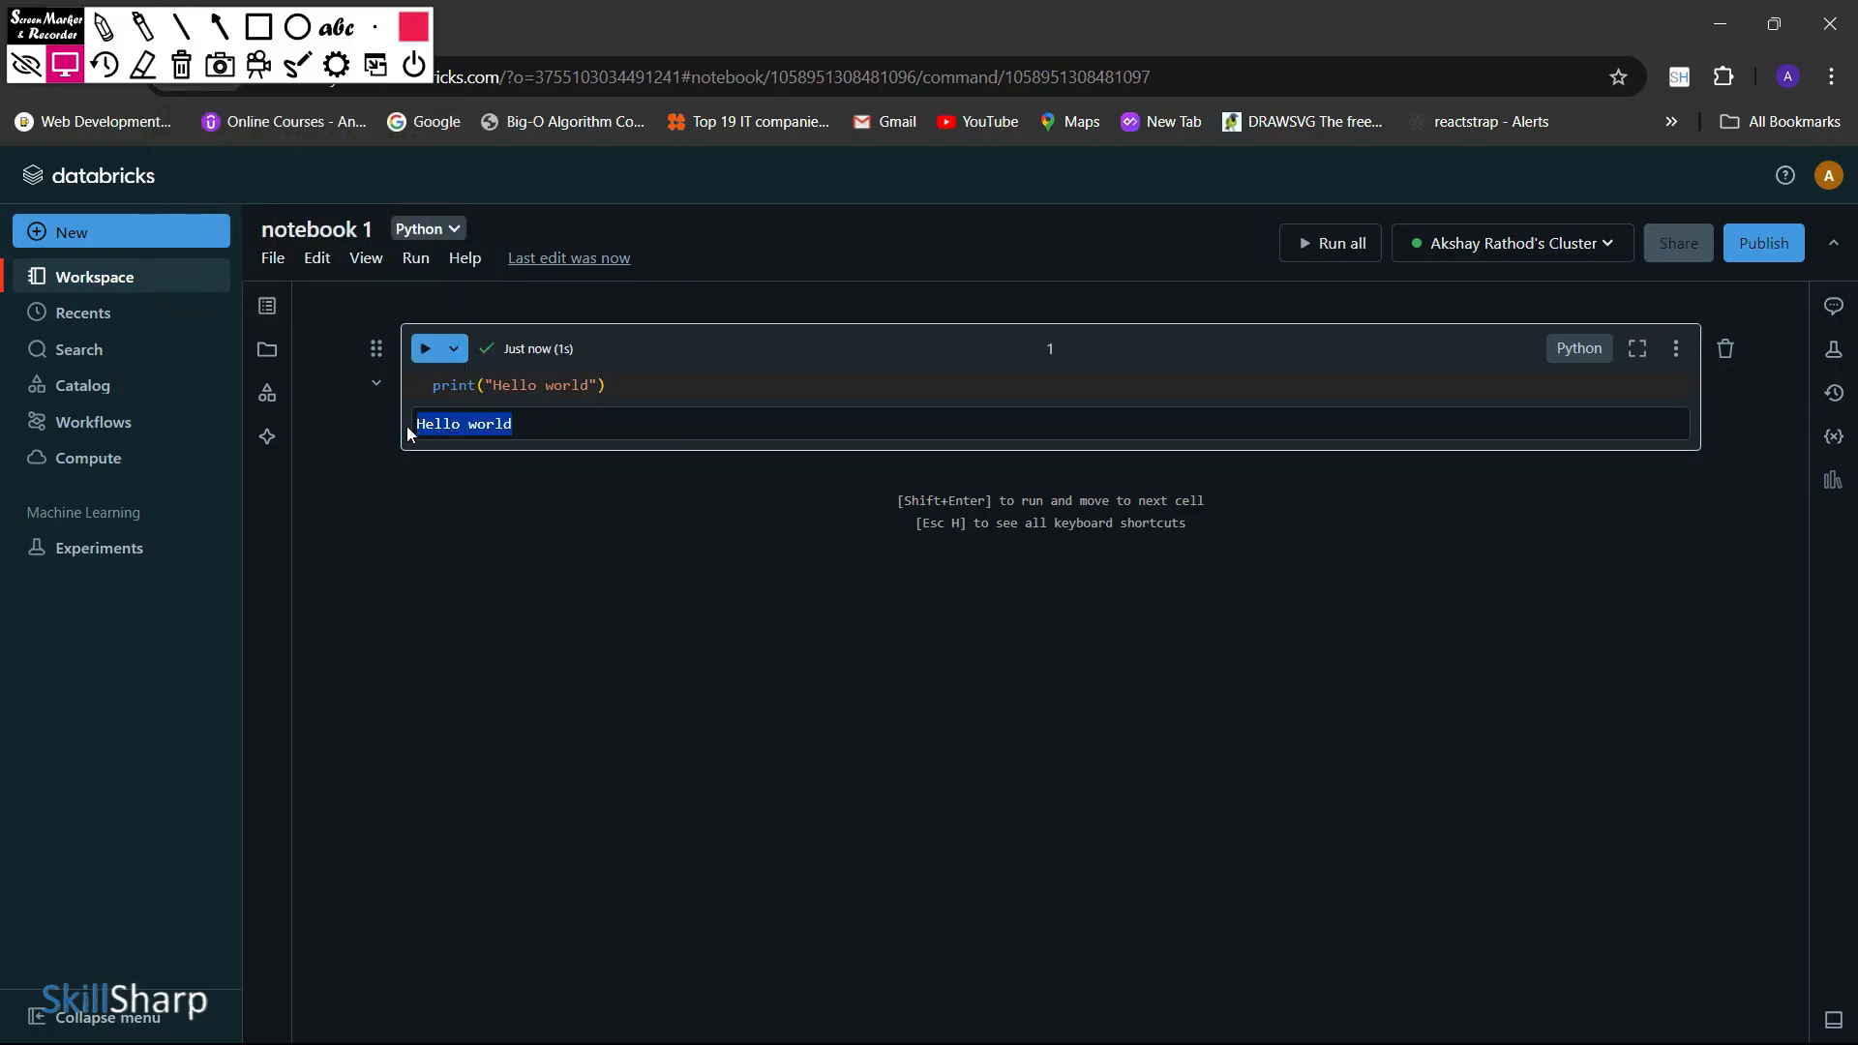
Review the first cell's language options and its available cell actions without changing anything
{"action": "left_click", "coordinate": [1575, 351]}
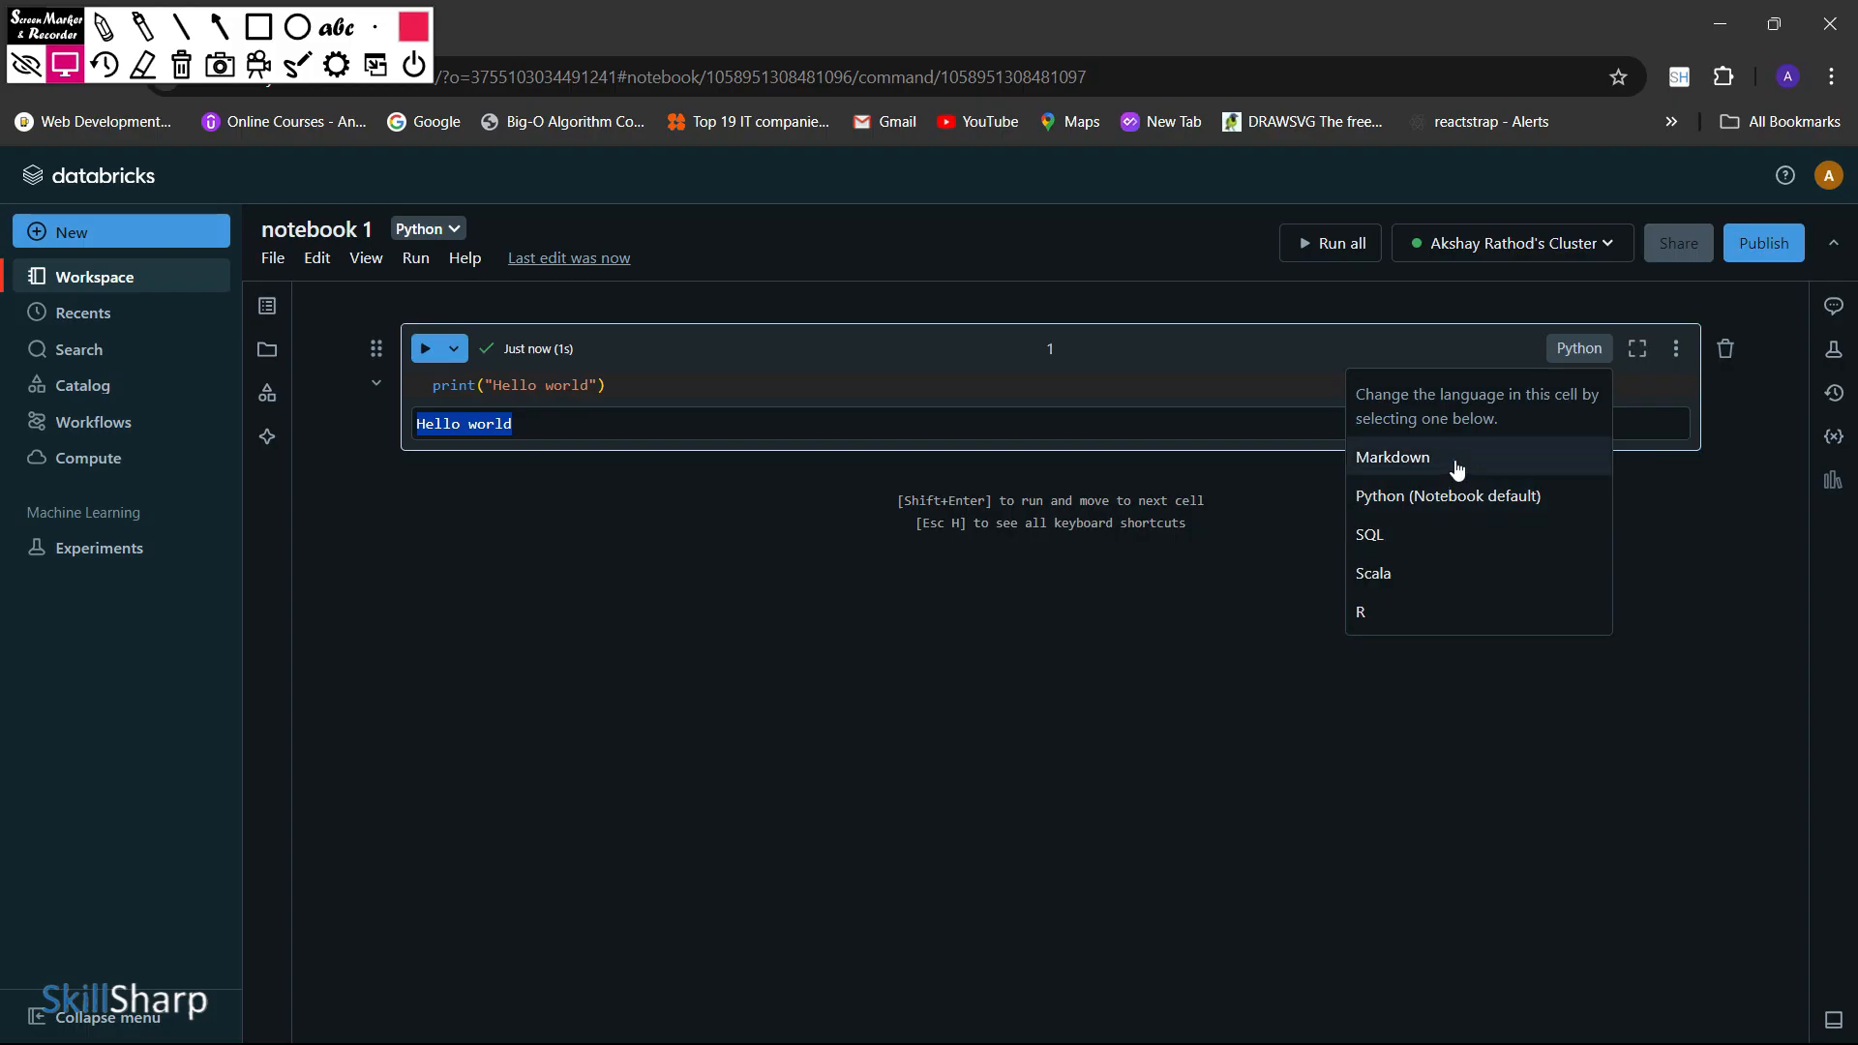
{"action": "left_click", "coordinate": [1134, 587]}
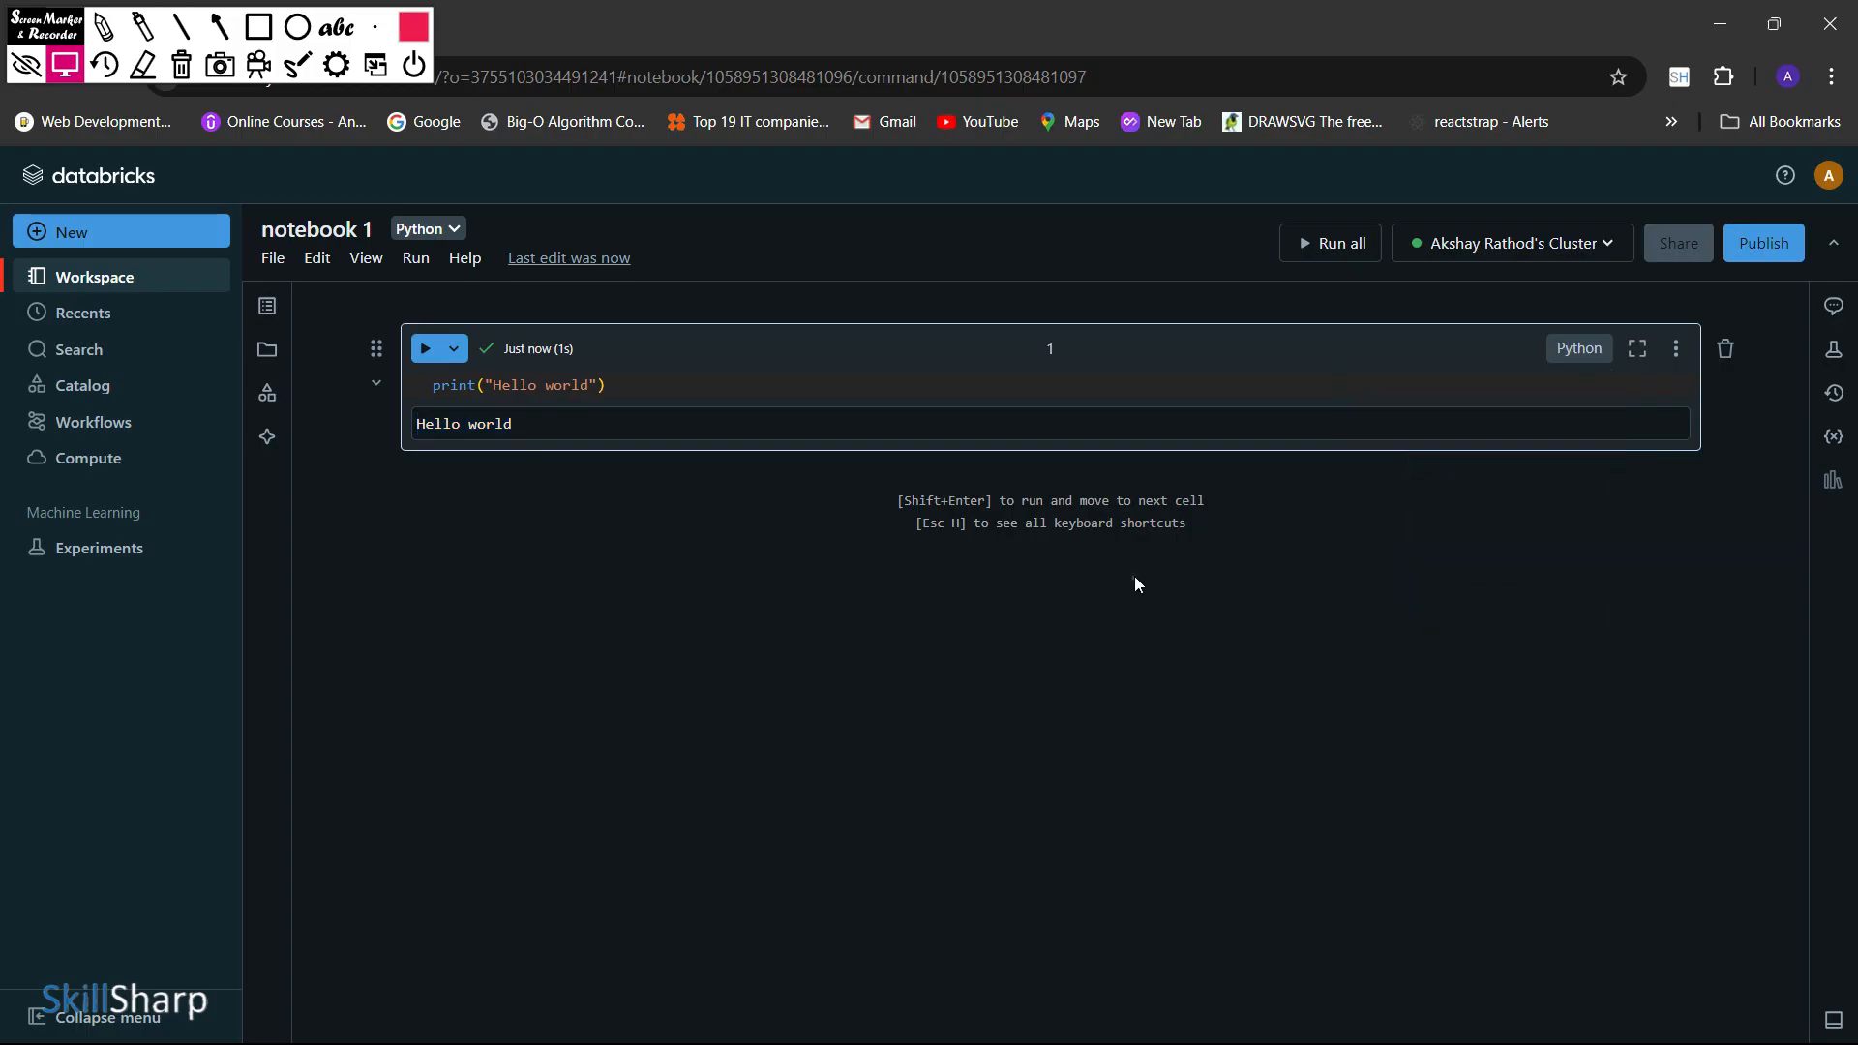
{"action": "left_click", "coordinate": [1676, 350]}
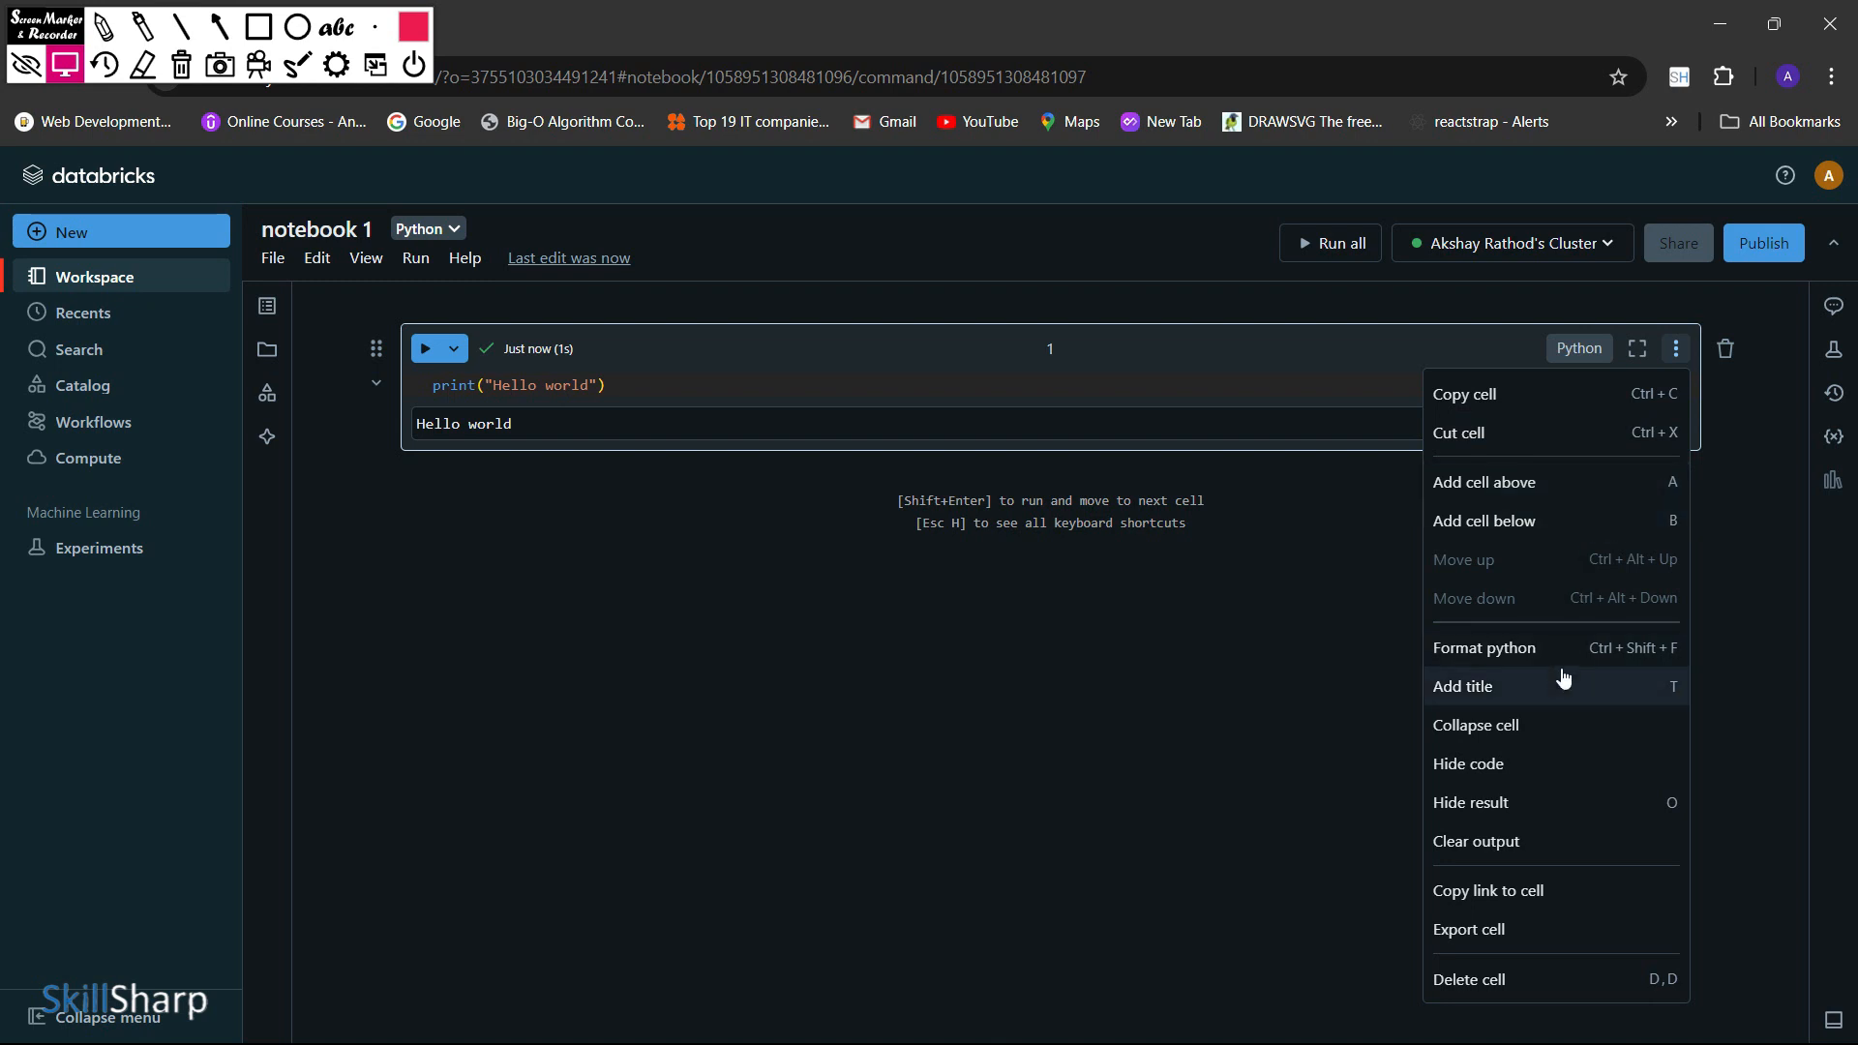
{"action": "left_click", "coordinate": [1116, 671]}
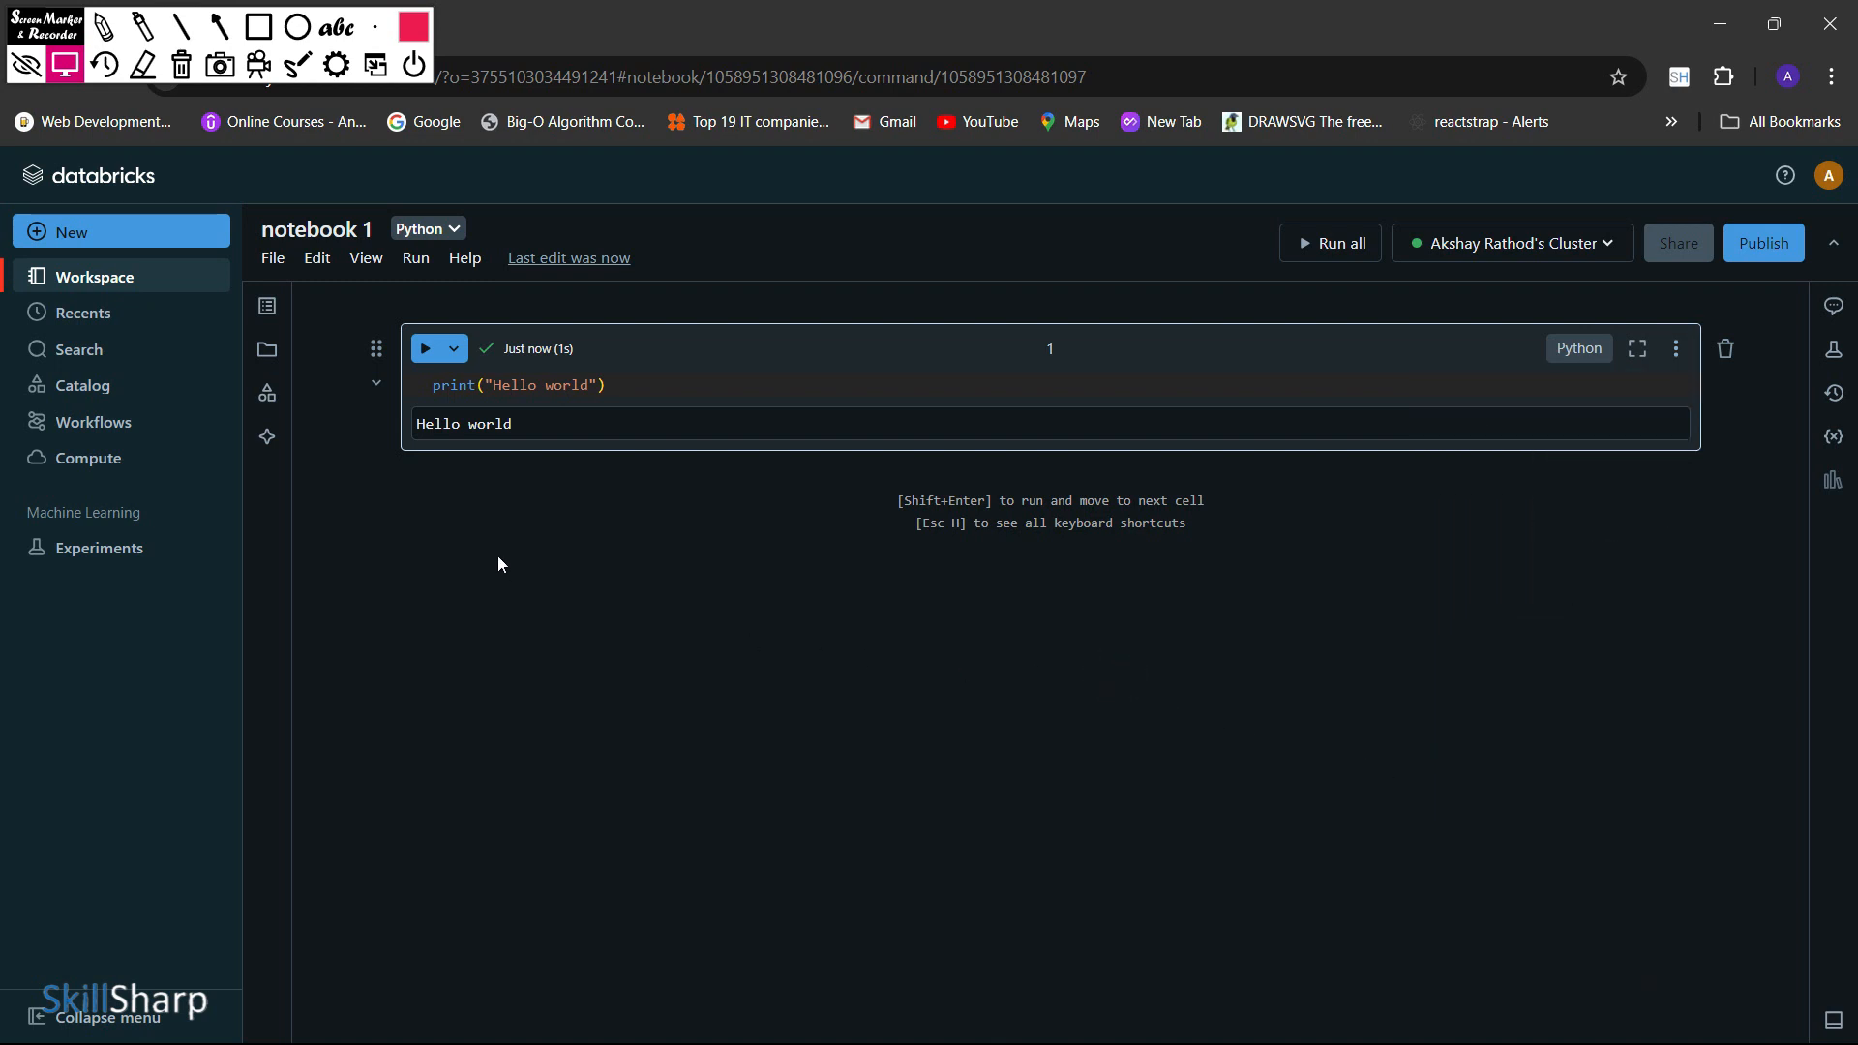
Review the notebook's file, export, editing, view, run and help commands without applying any of them
{"action": "left_click", "coordinate": [267, 262]}
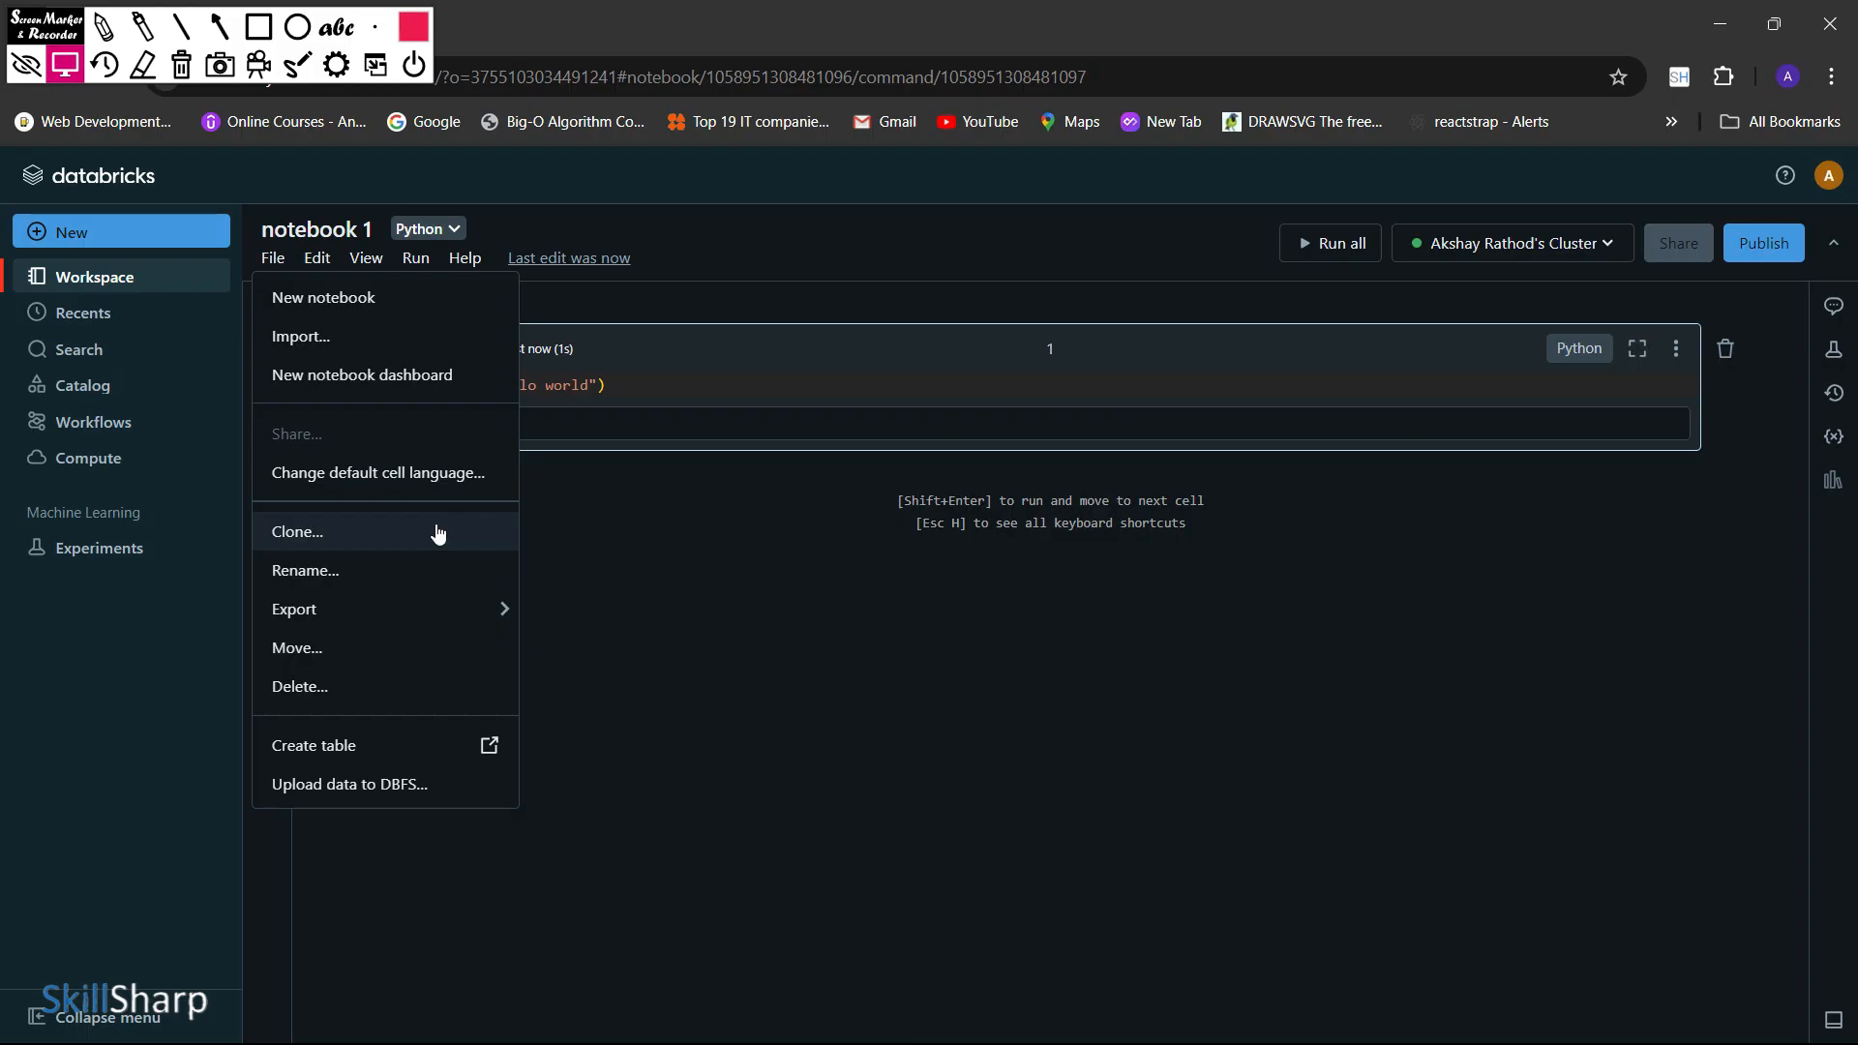
{"action": "mouse_move", "coordinate": [431, 602]}
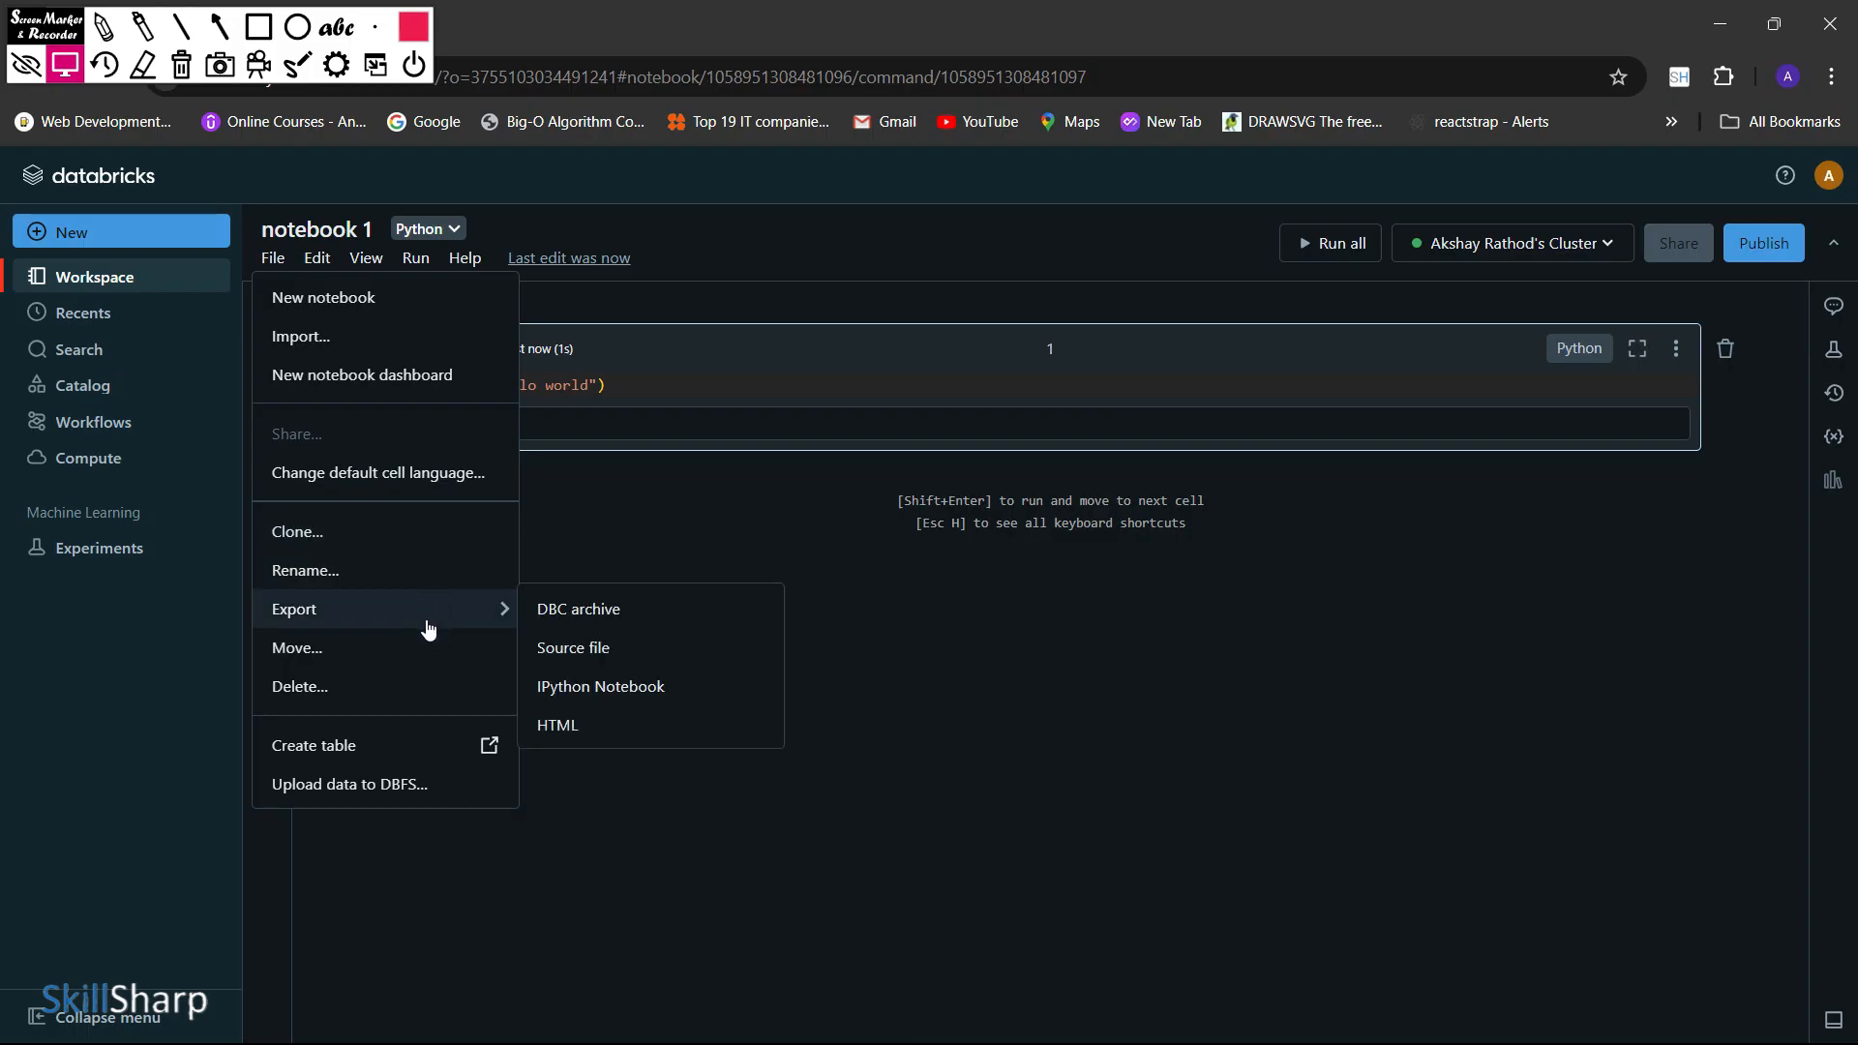
{"action": "left_click", "coordinate": [312, 259]}
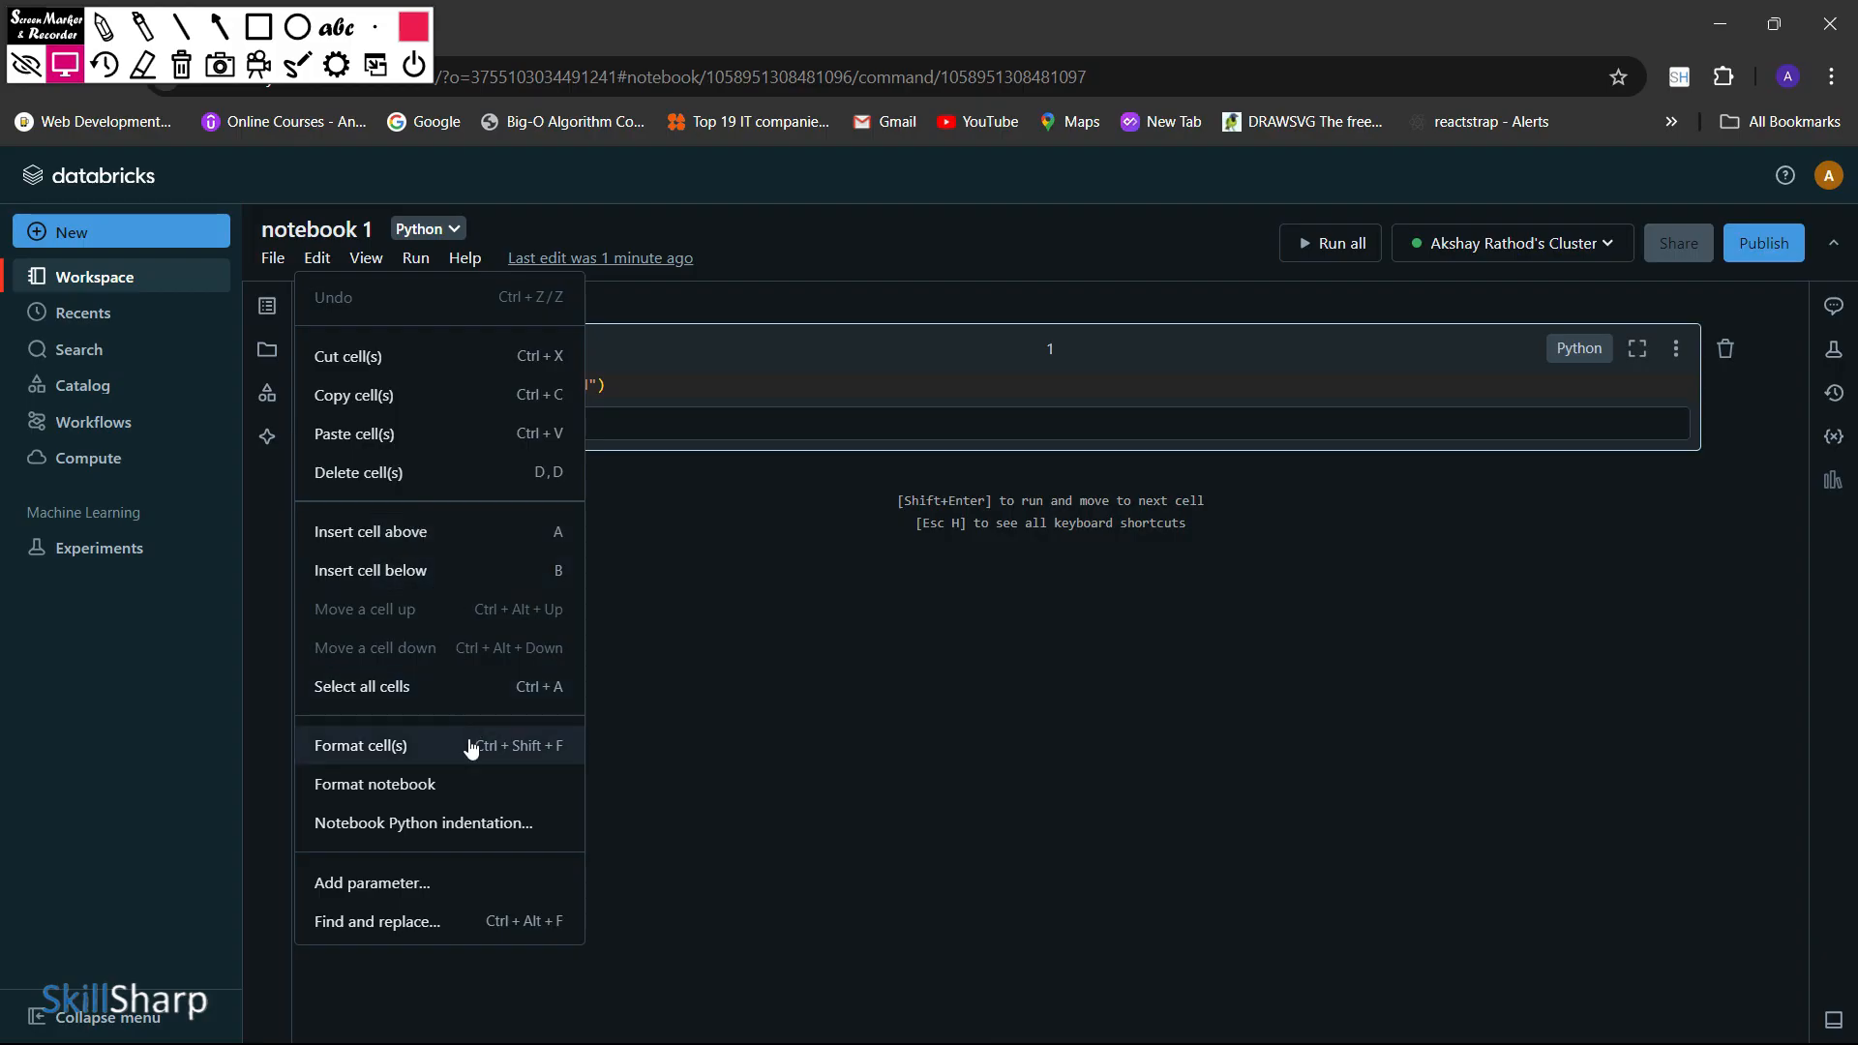
{"action": "mouse_move", "coordinate": [383, 271]}
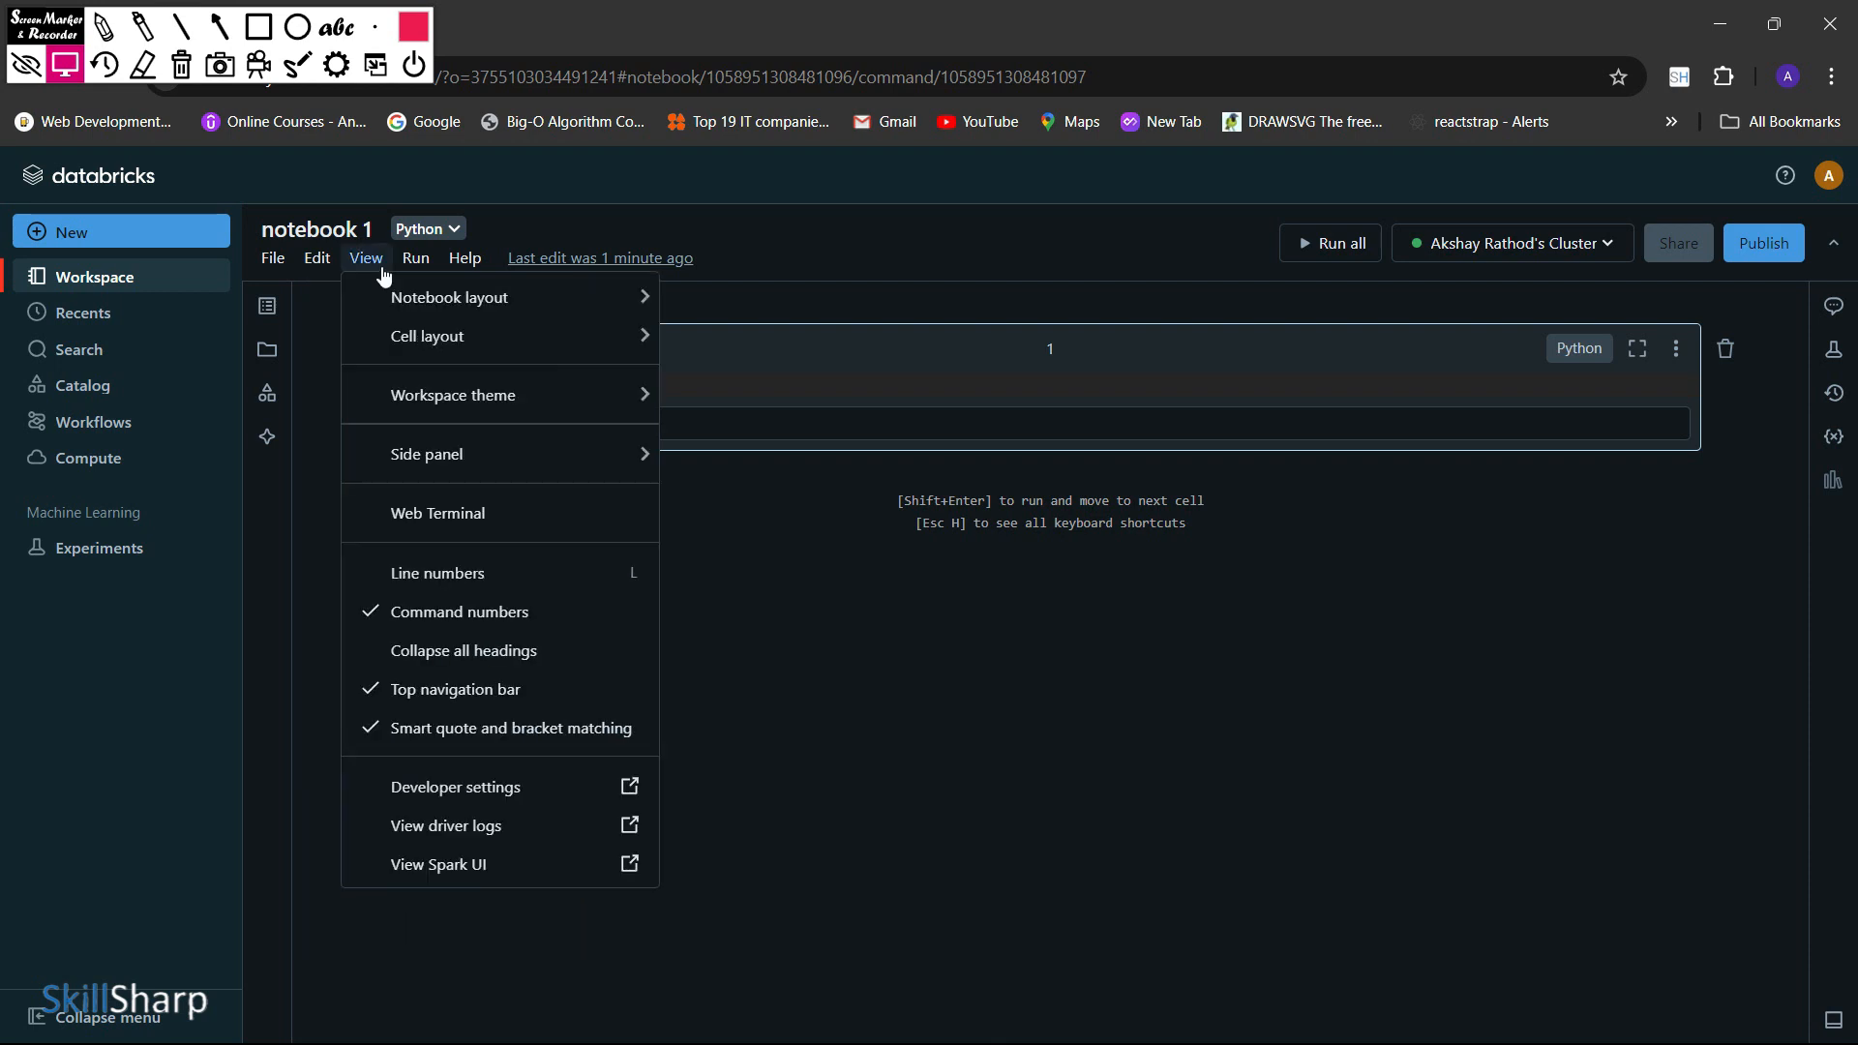
{"action": "mouse_move", "coordinate": [444, 338]}
{"action": "mouse_move", "coordinate": [552, 323]}
{"action": "mouse_move", "coordinate": [537, 397]}
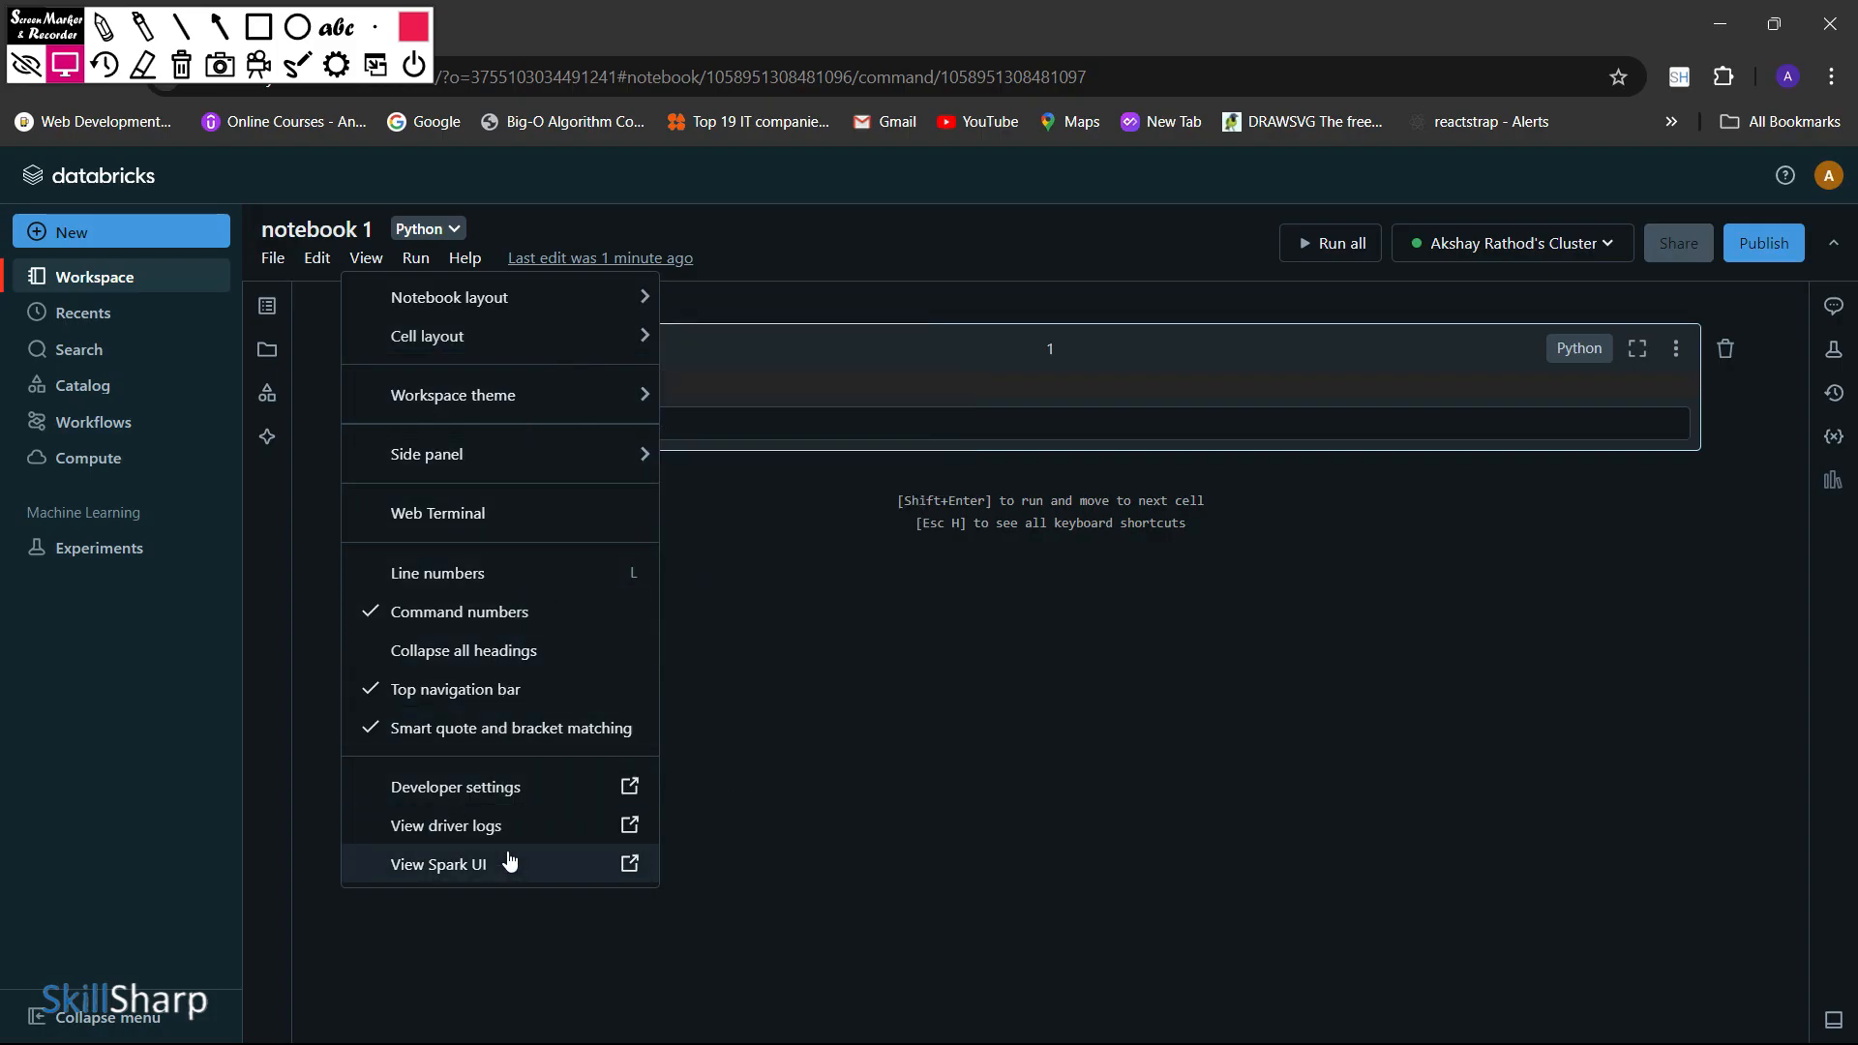
{"action": "mouse_move", "coordinate": [393, 289]}
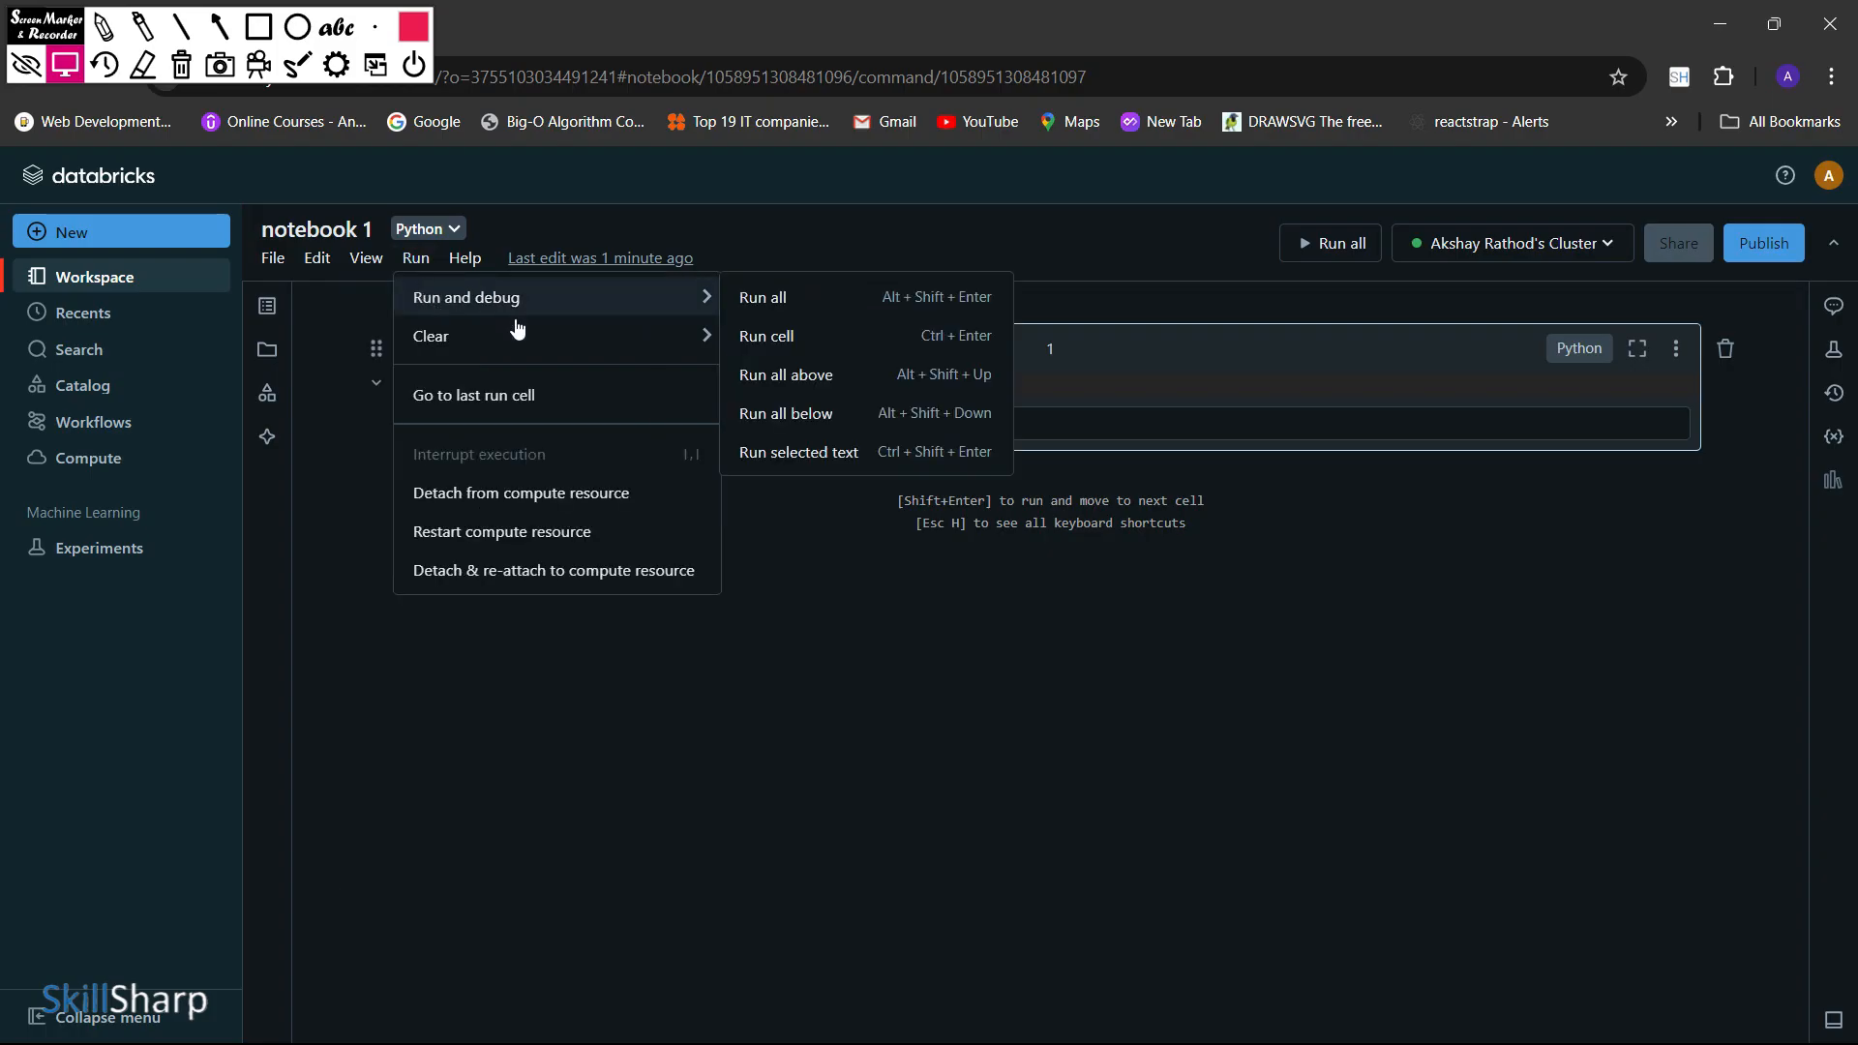
{"action": "mouse_move", "coordinate": [537, 361]}
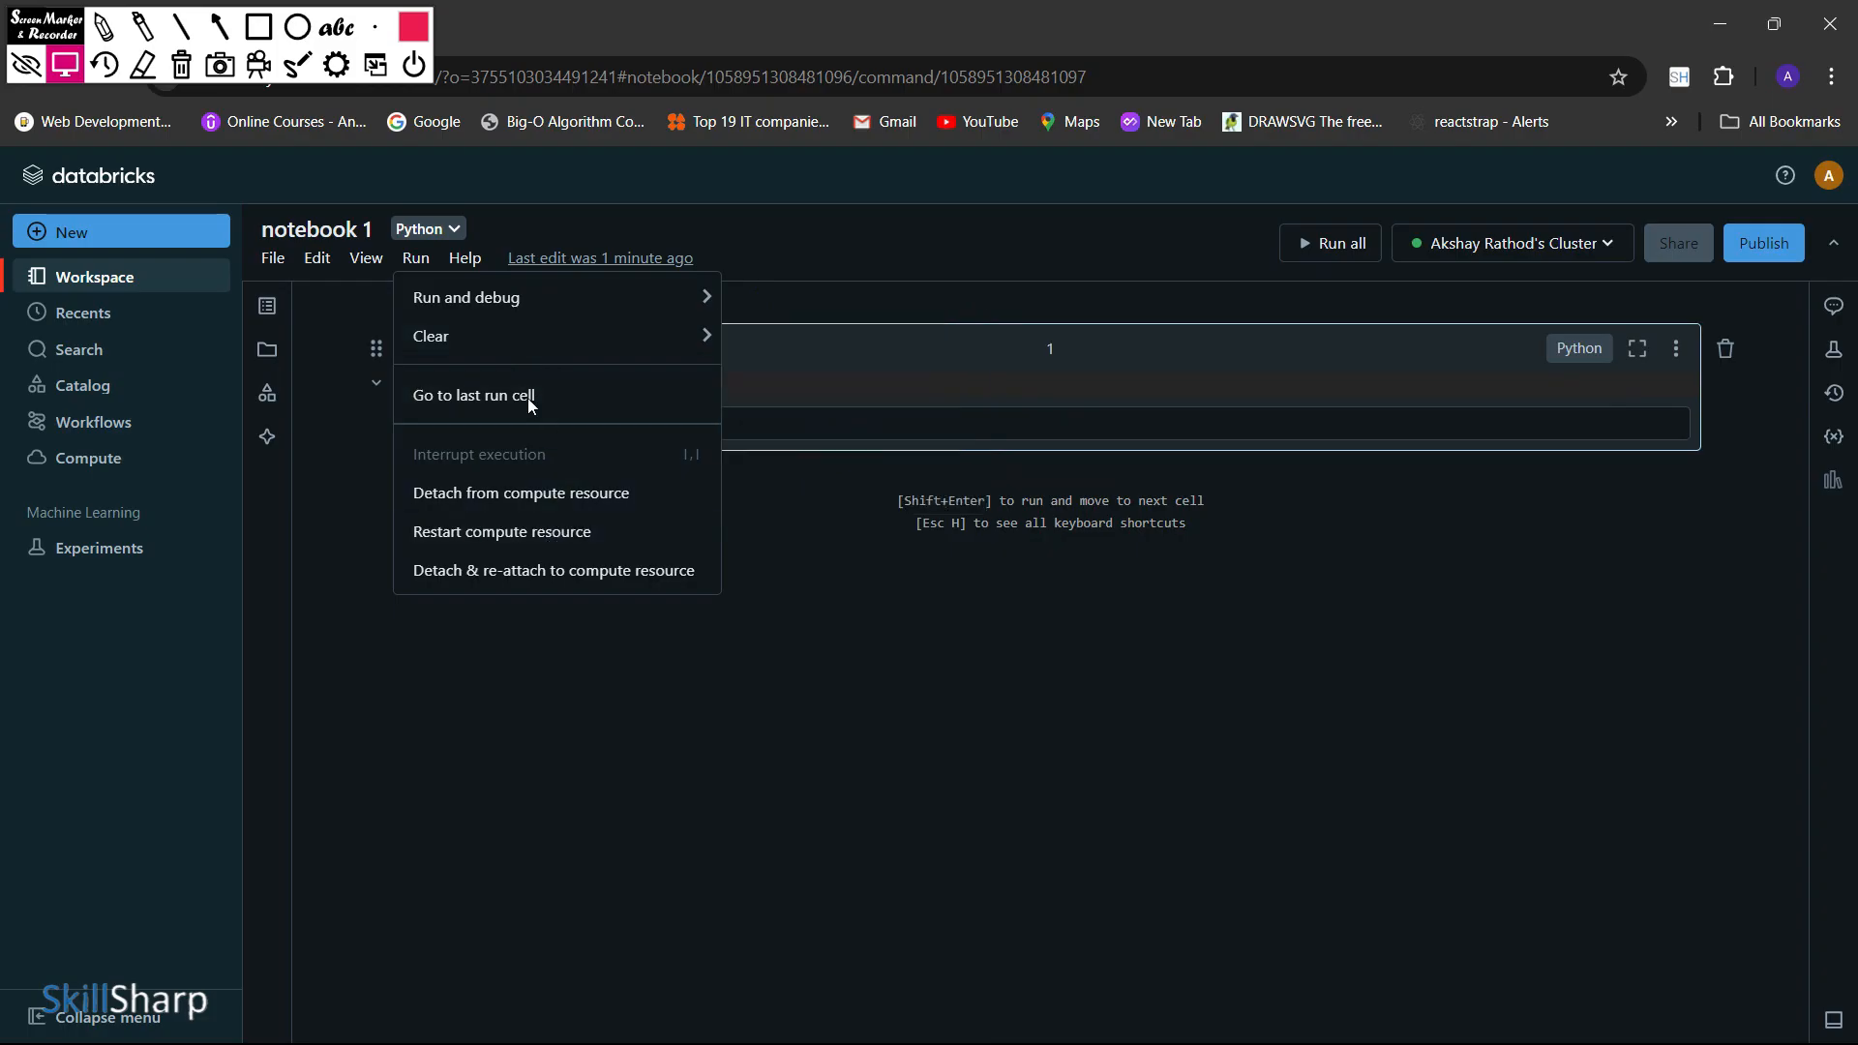
{"action": "left_click", "coordinate": [481, 264]}
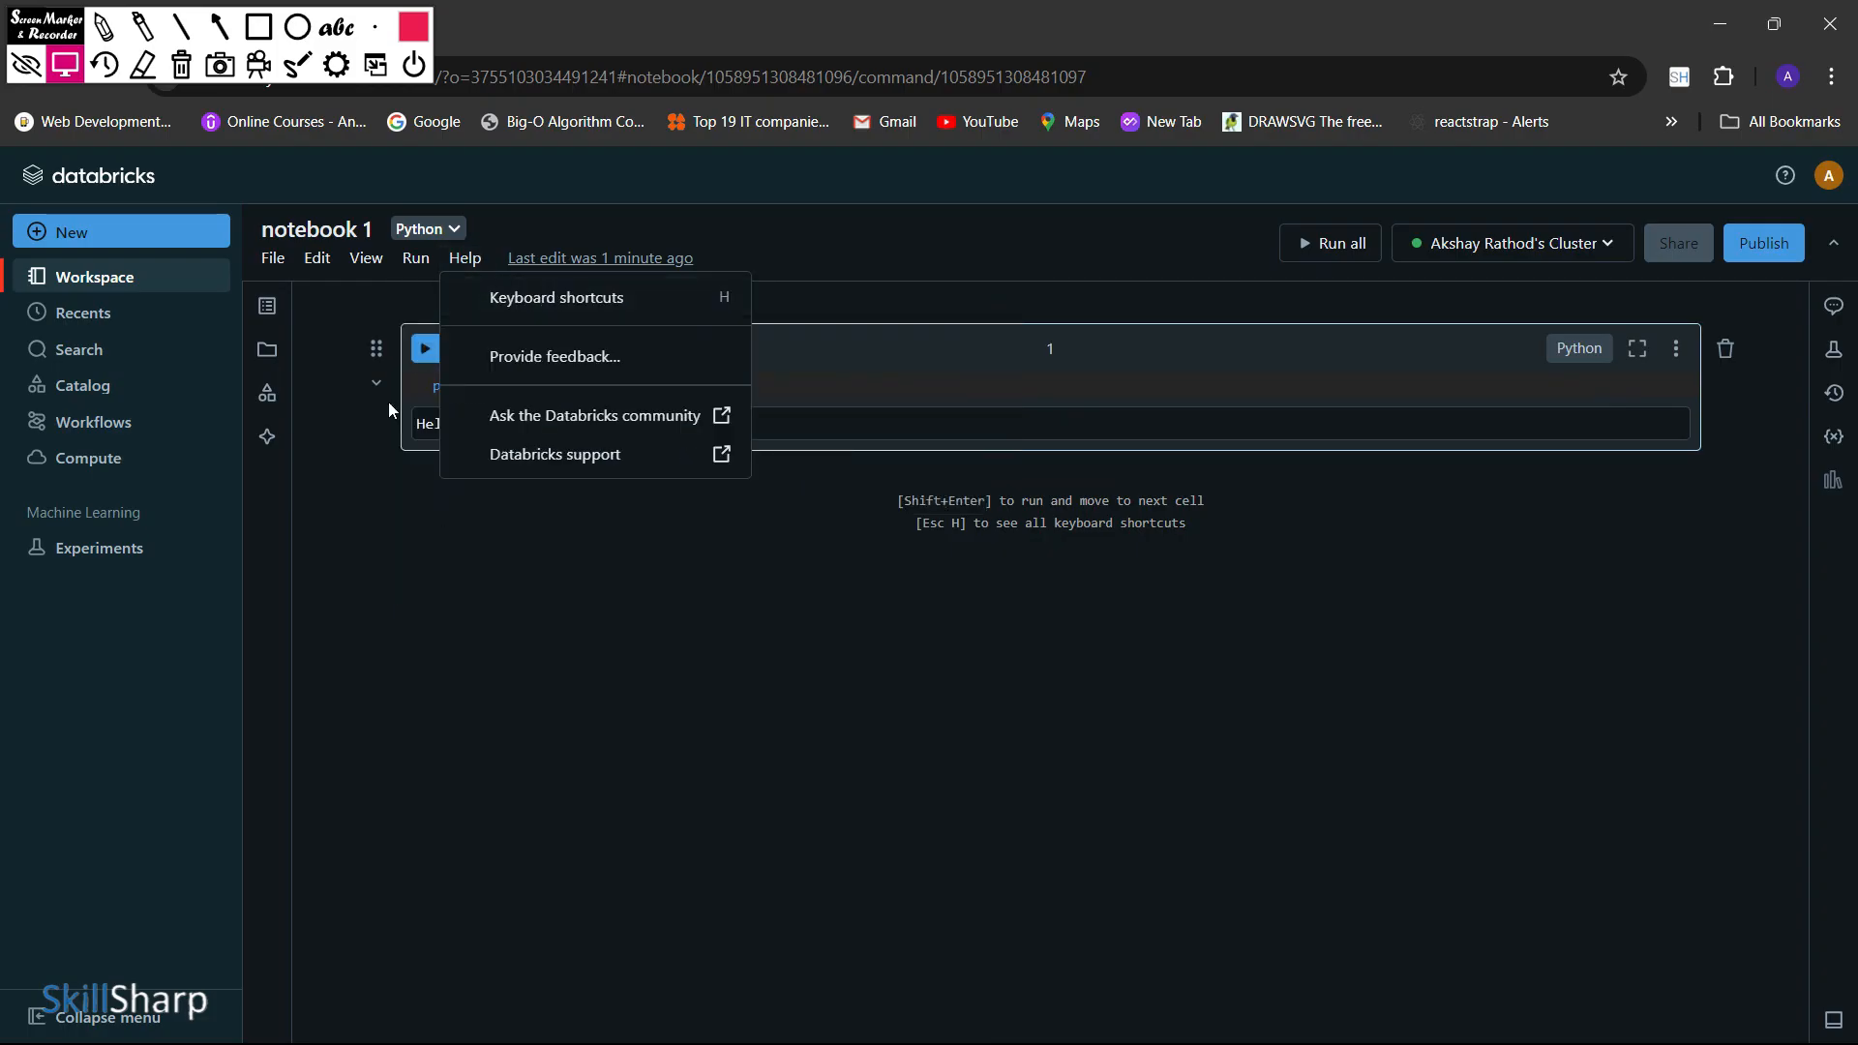
{"action": "left_click", "coordinate": [774, 650]}
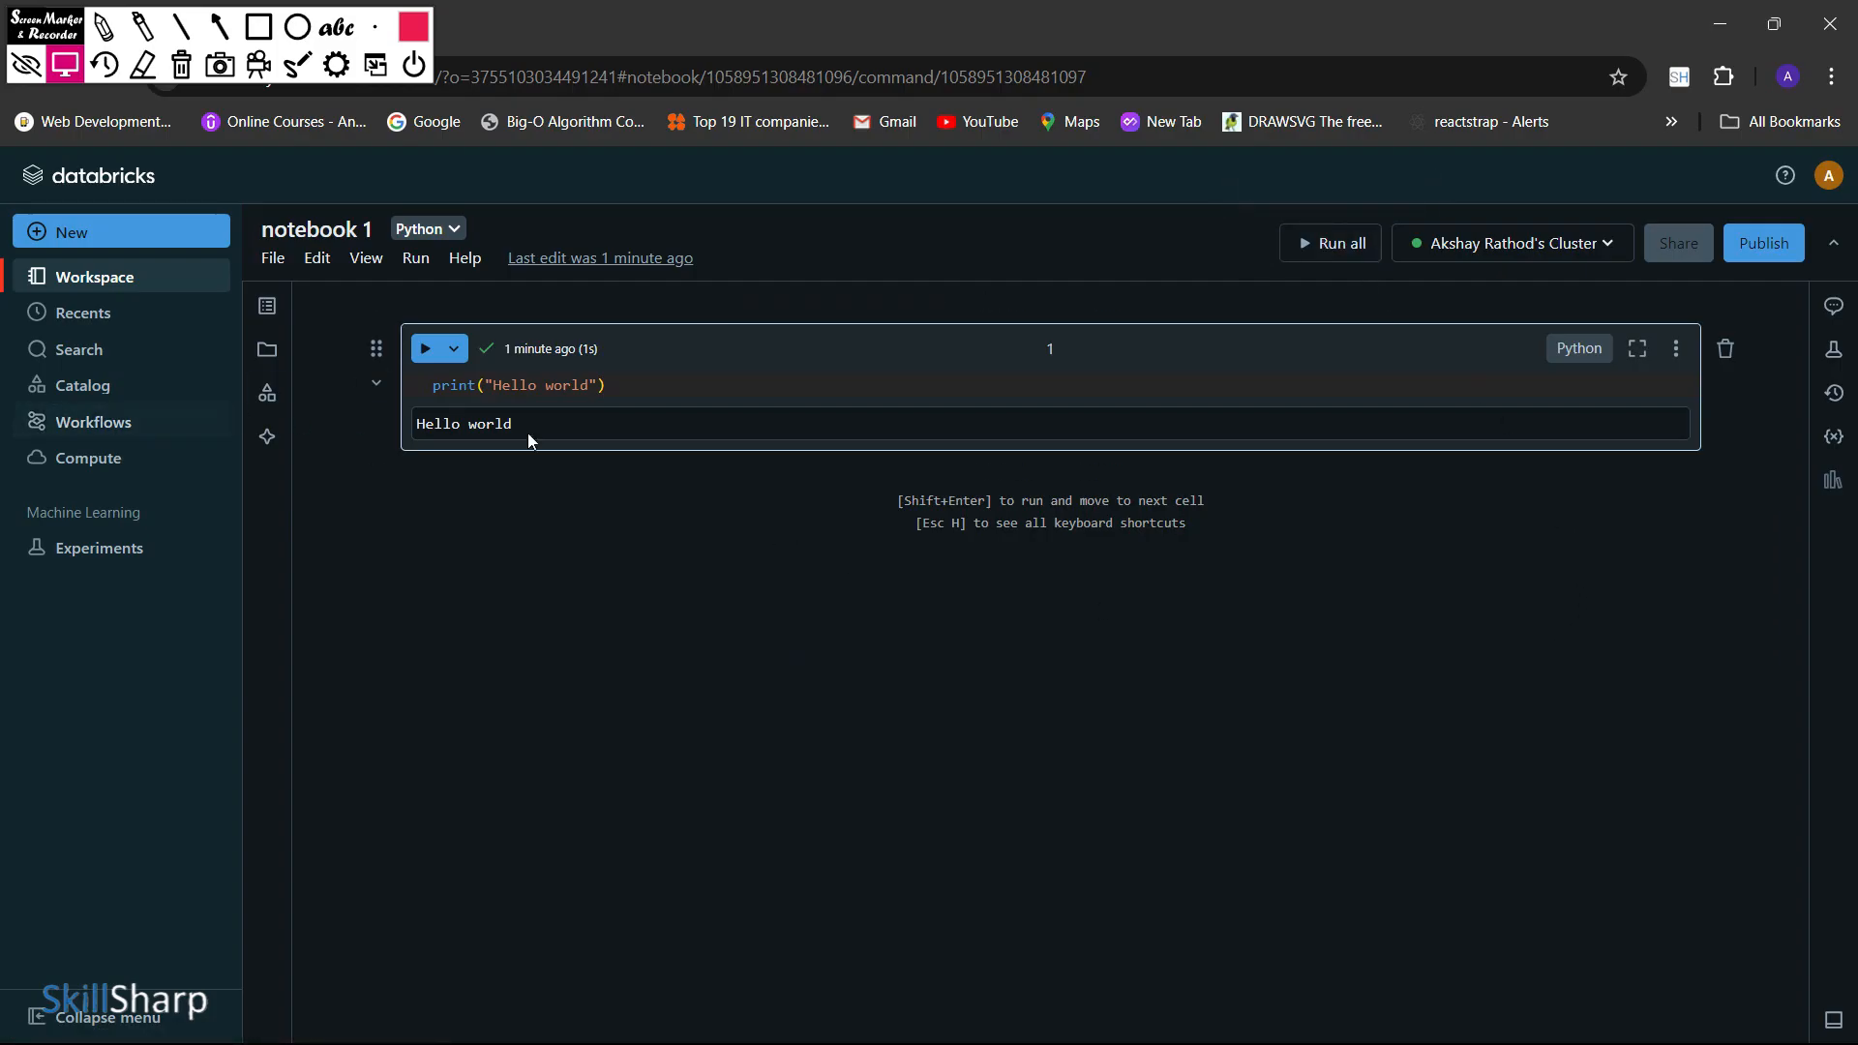
Run the Hello world cell again and add a new cell below it
{"action": "left_click", "coordinate": [725, 382]}
{"action": "key", "text": "shift+Return"}
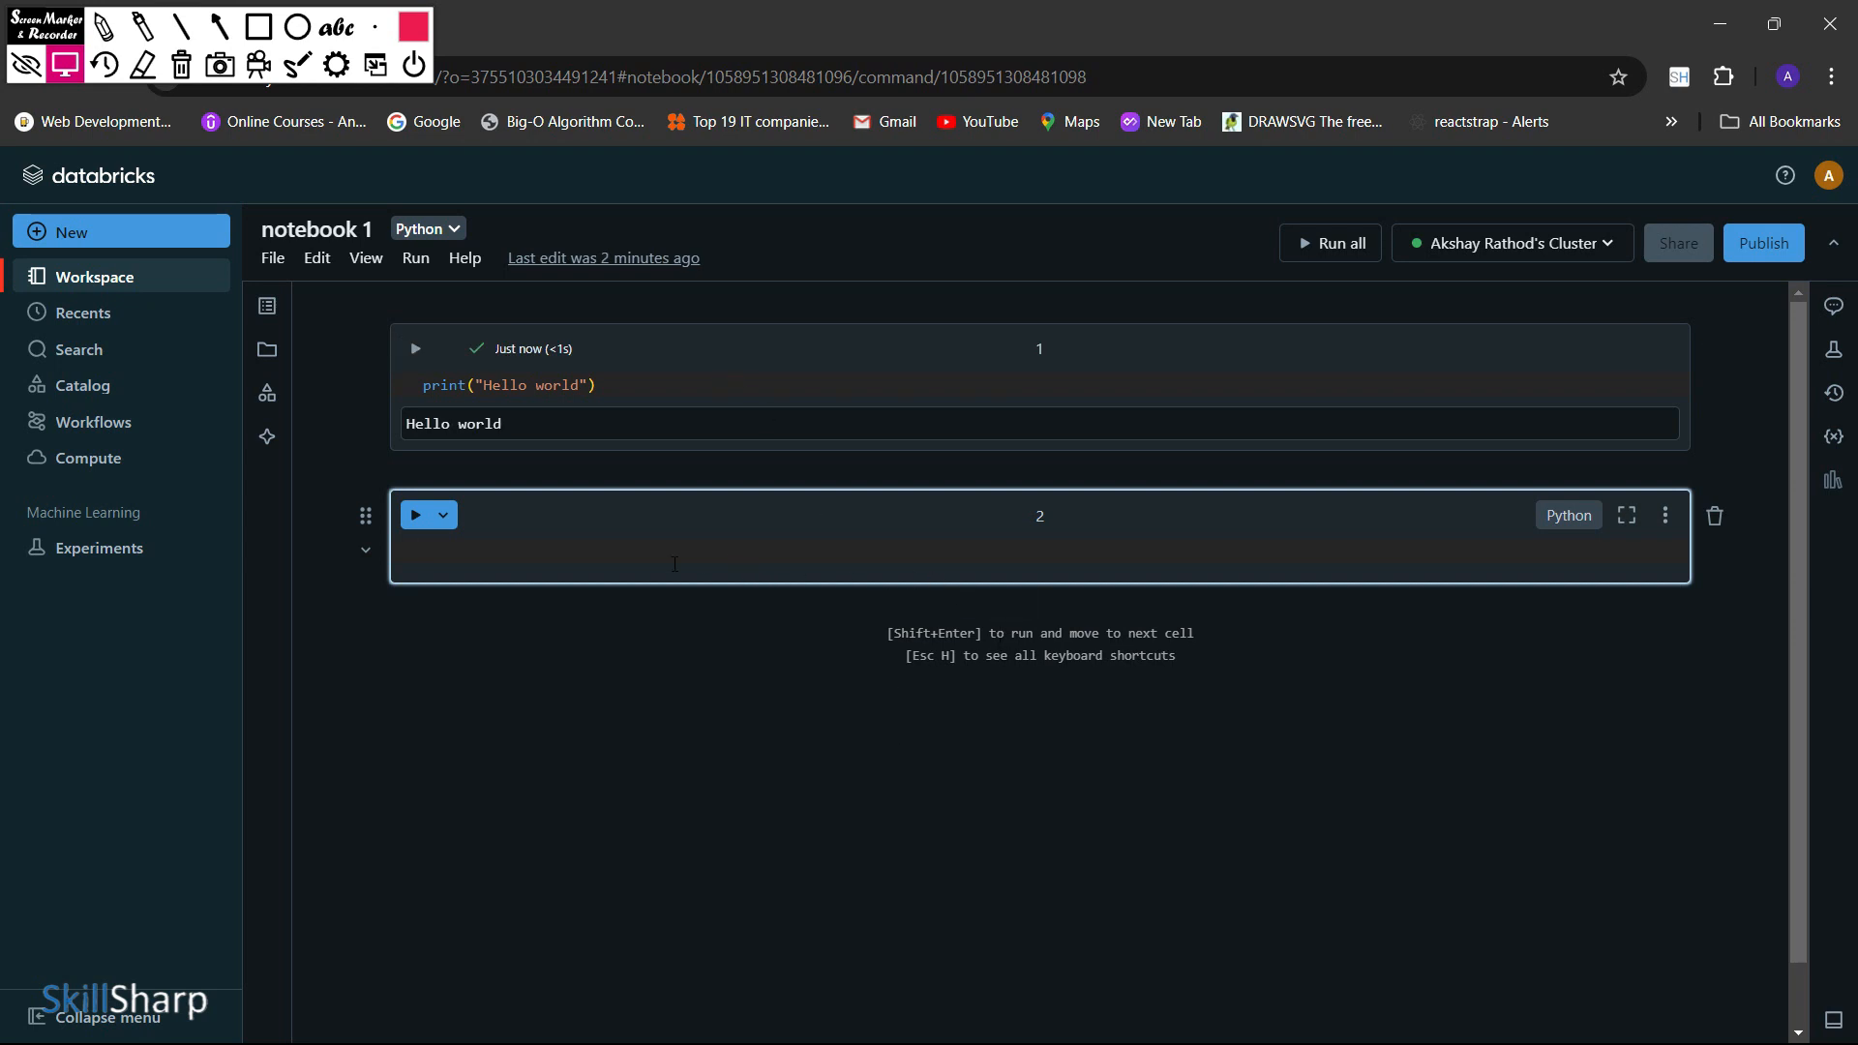
View the recently opened notebooks and briefly open and close the workspace search
{"action": "left_click", "coordinate": [133, 332]}
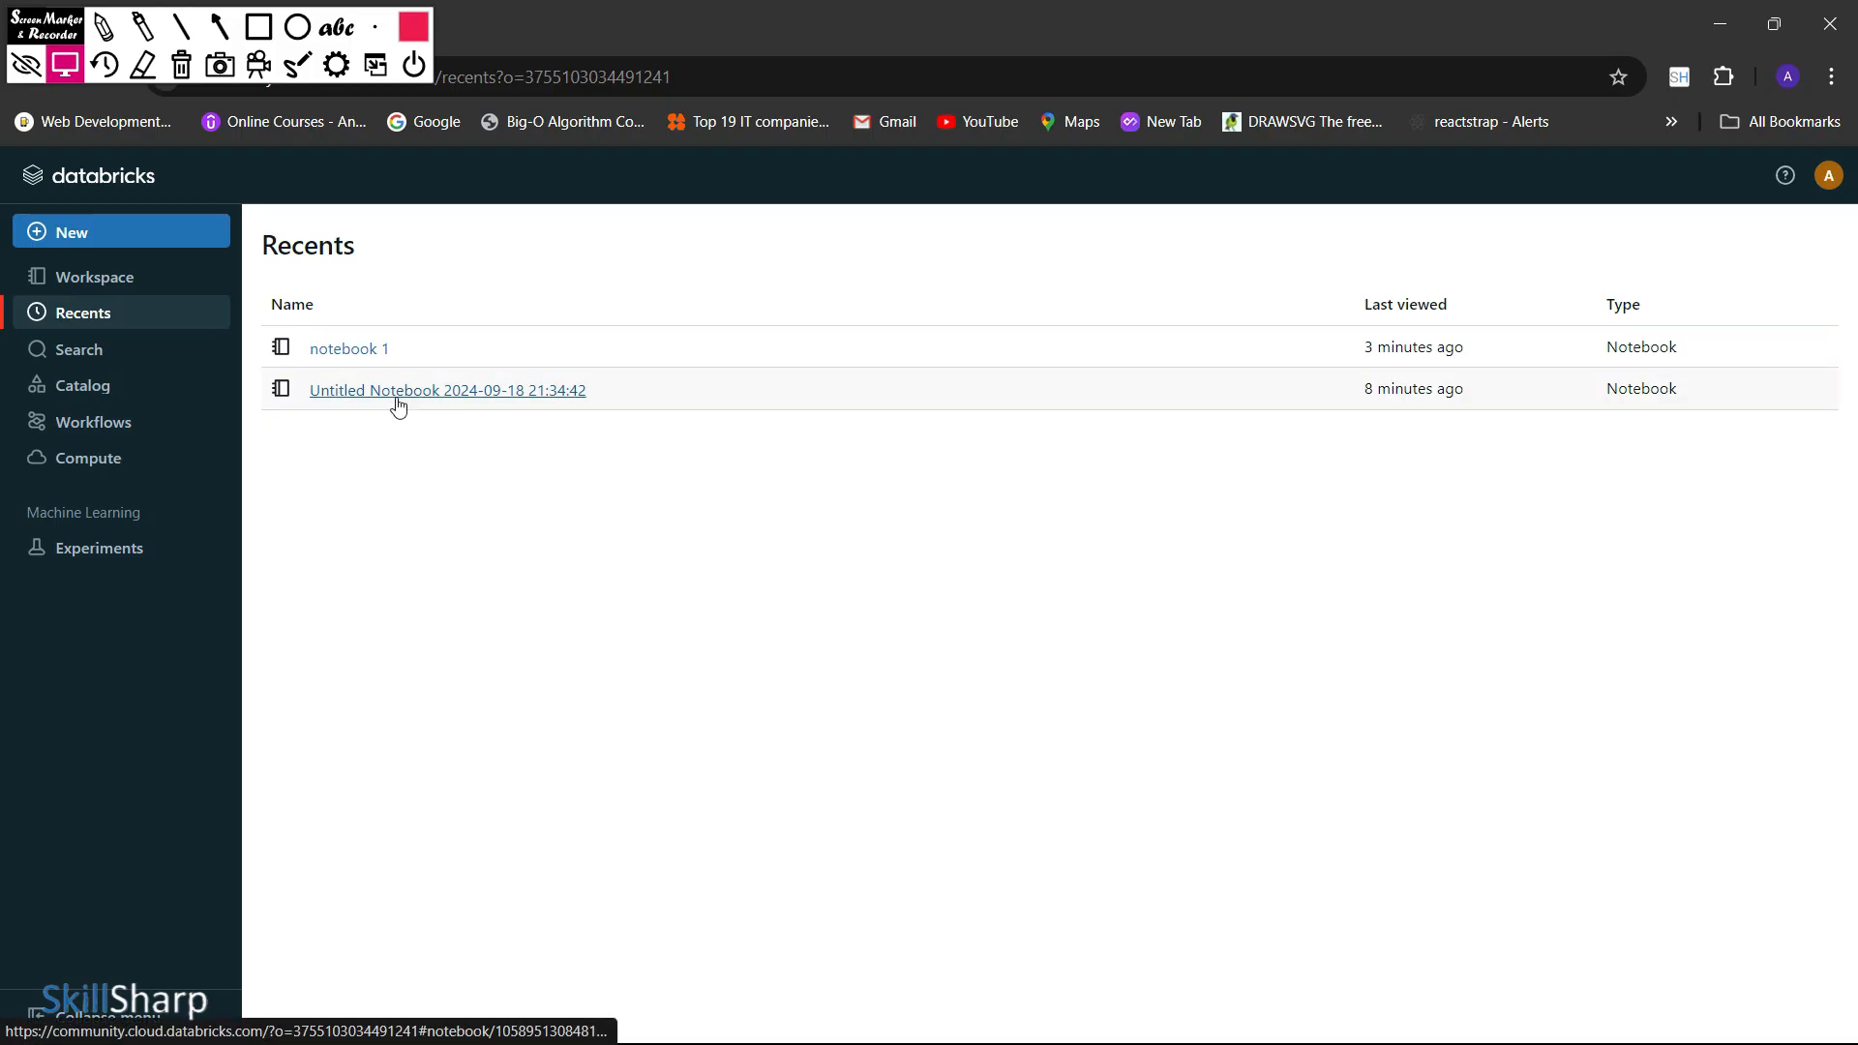
{"action": "left_click", "coordinate": [109, 351]}
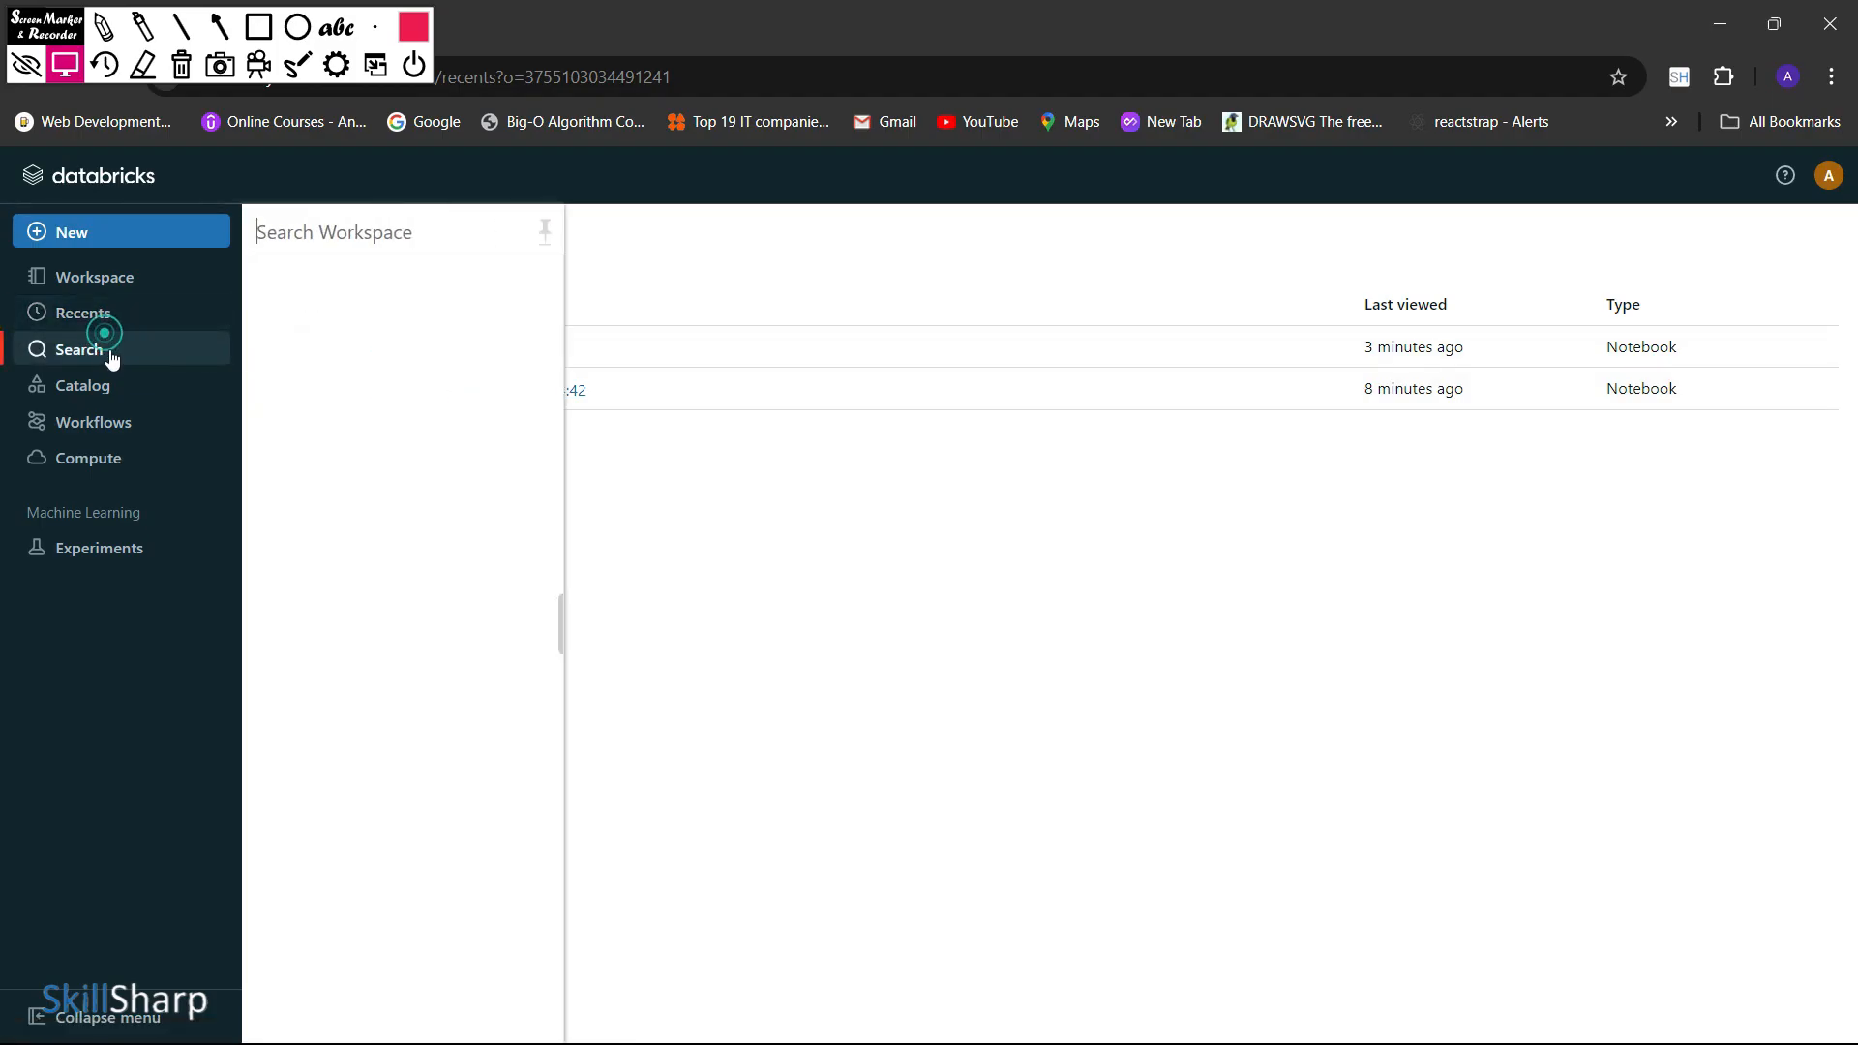
{"action": "left_click", "coordinate": [114, 358]}
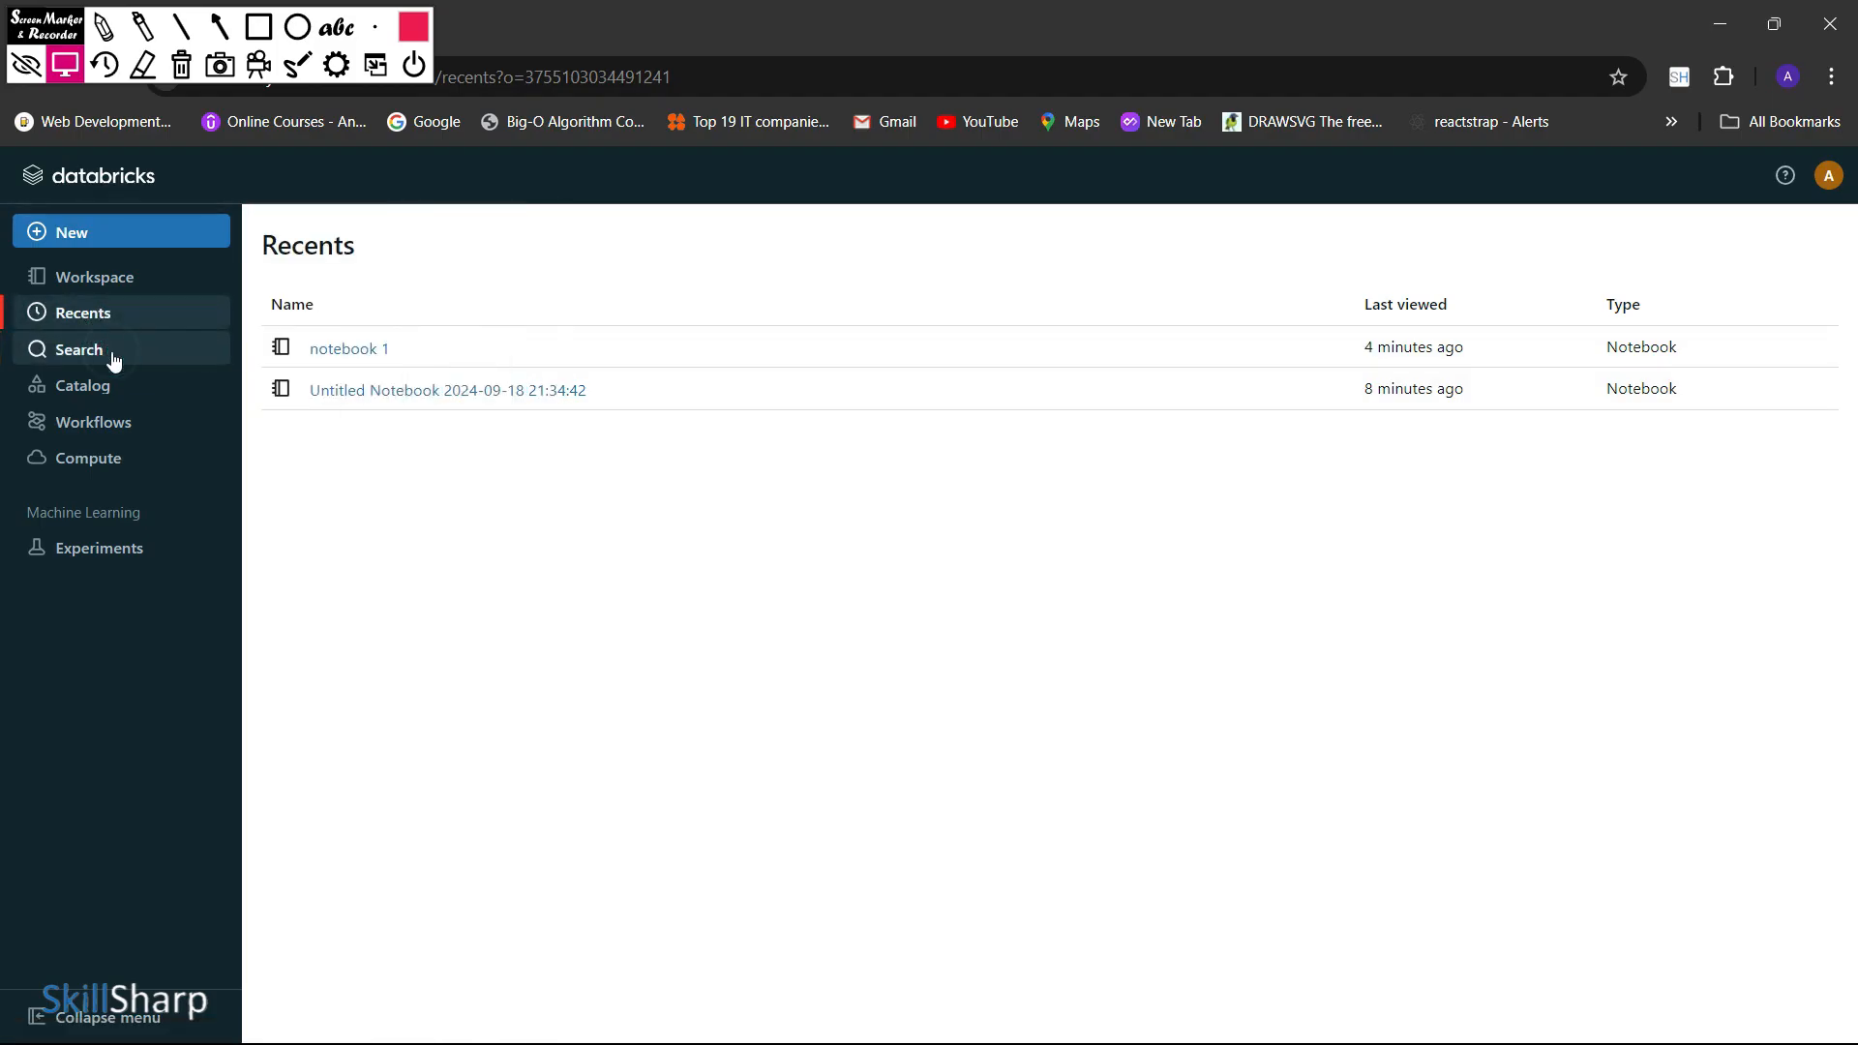
Examine the catalog's database tables, and view the DBFS FileStore folder with its available options
{"action": "left_click", "coordinate": [130, 388]}
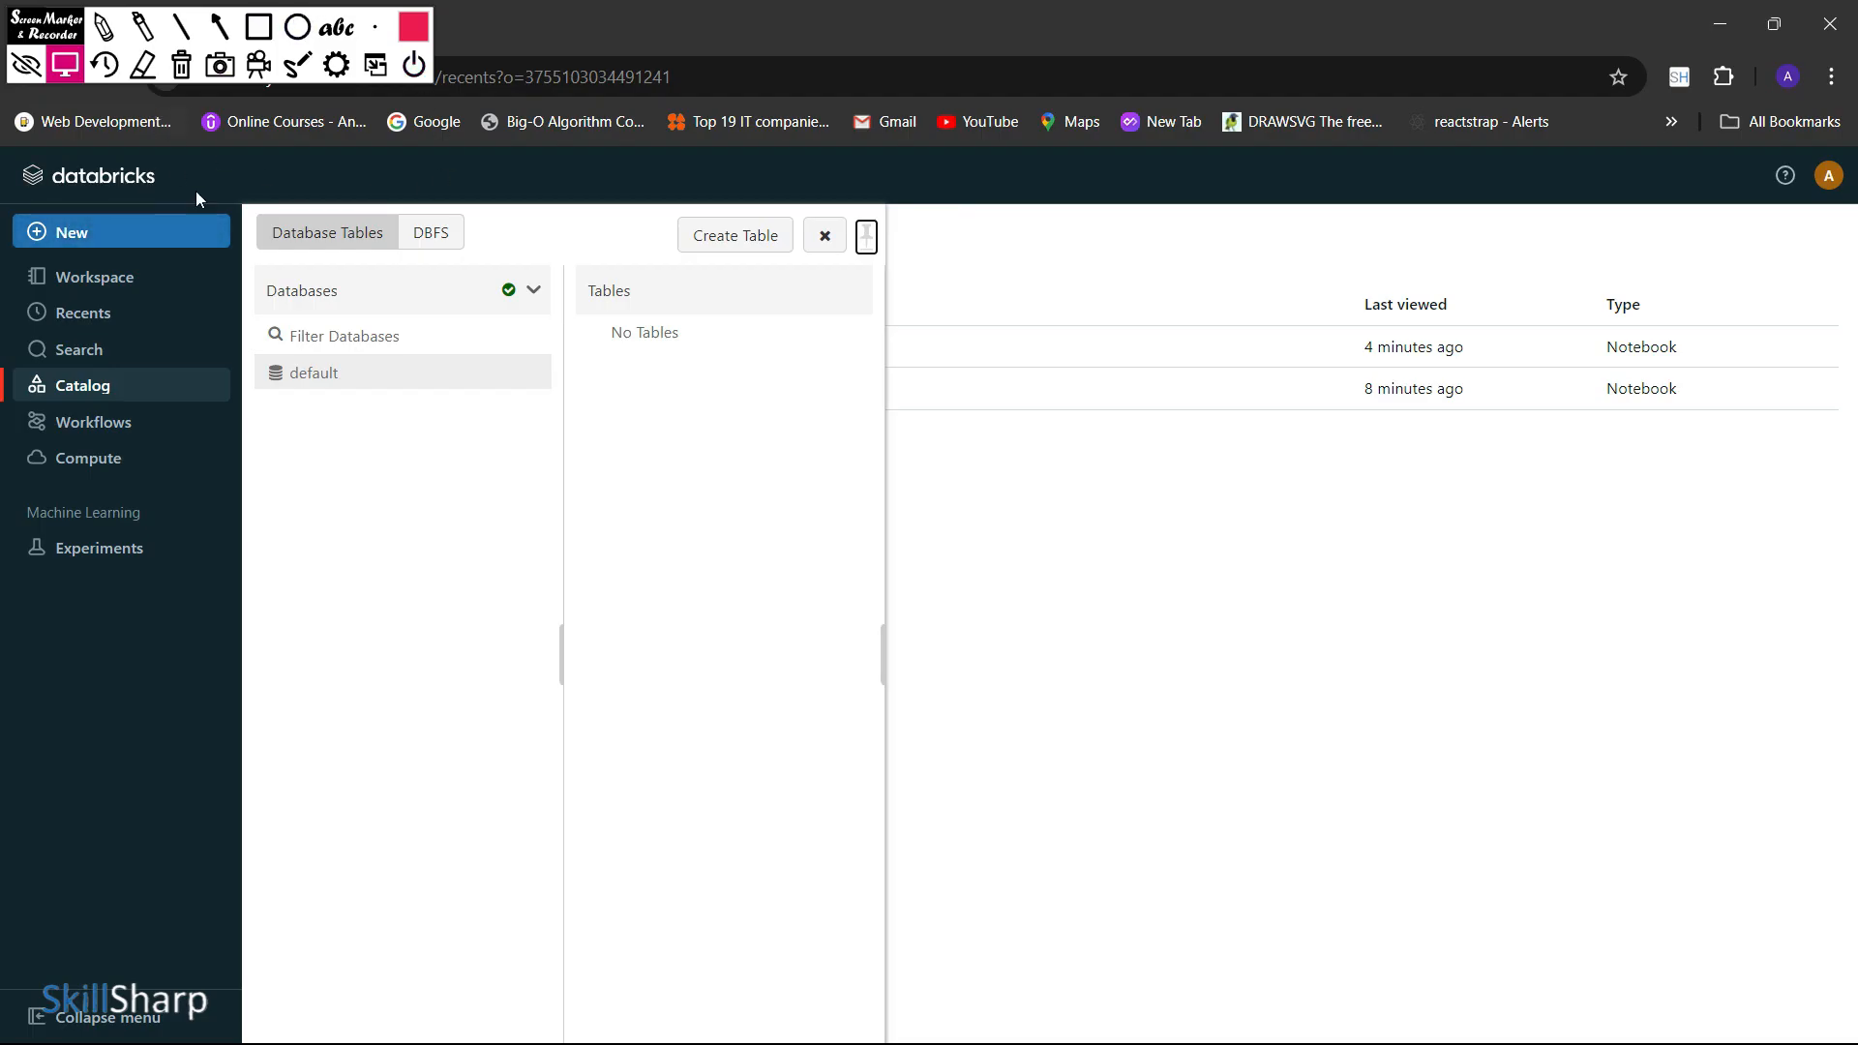
{"action": "left_click", "coordinate": [436, 234]}
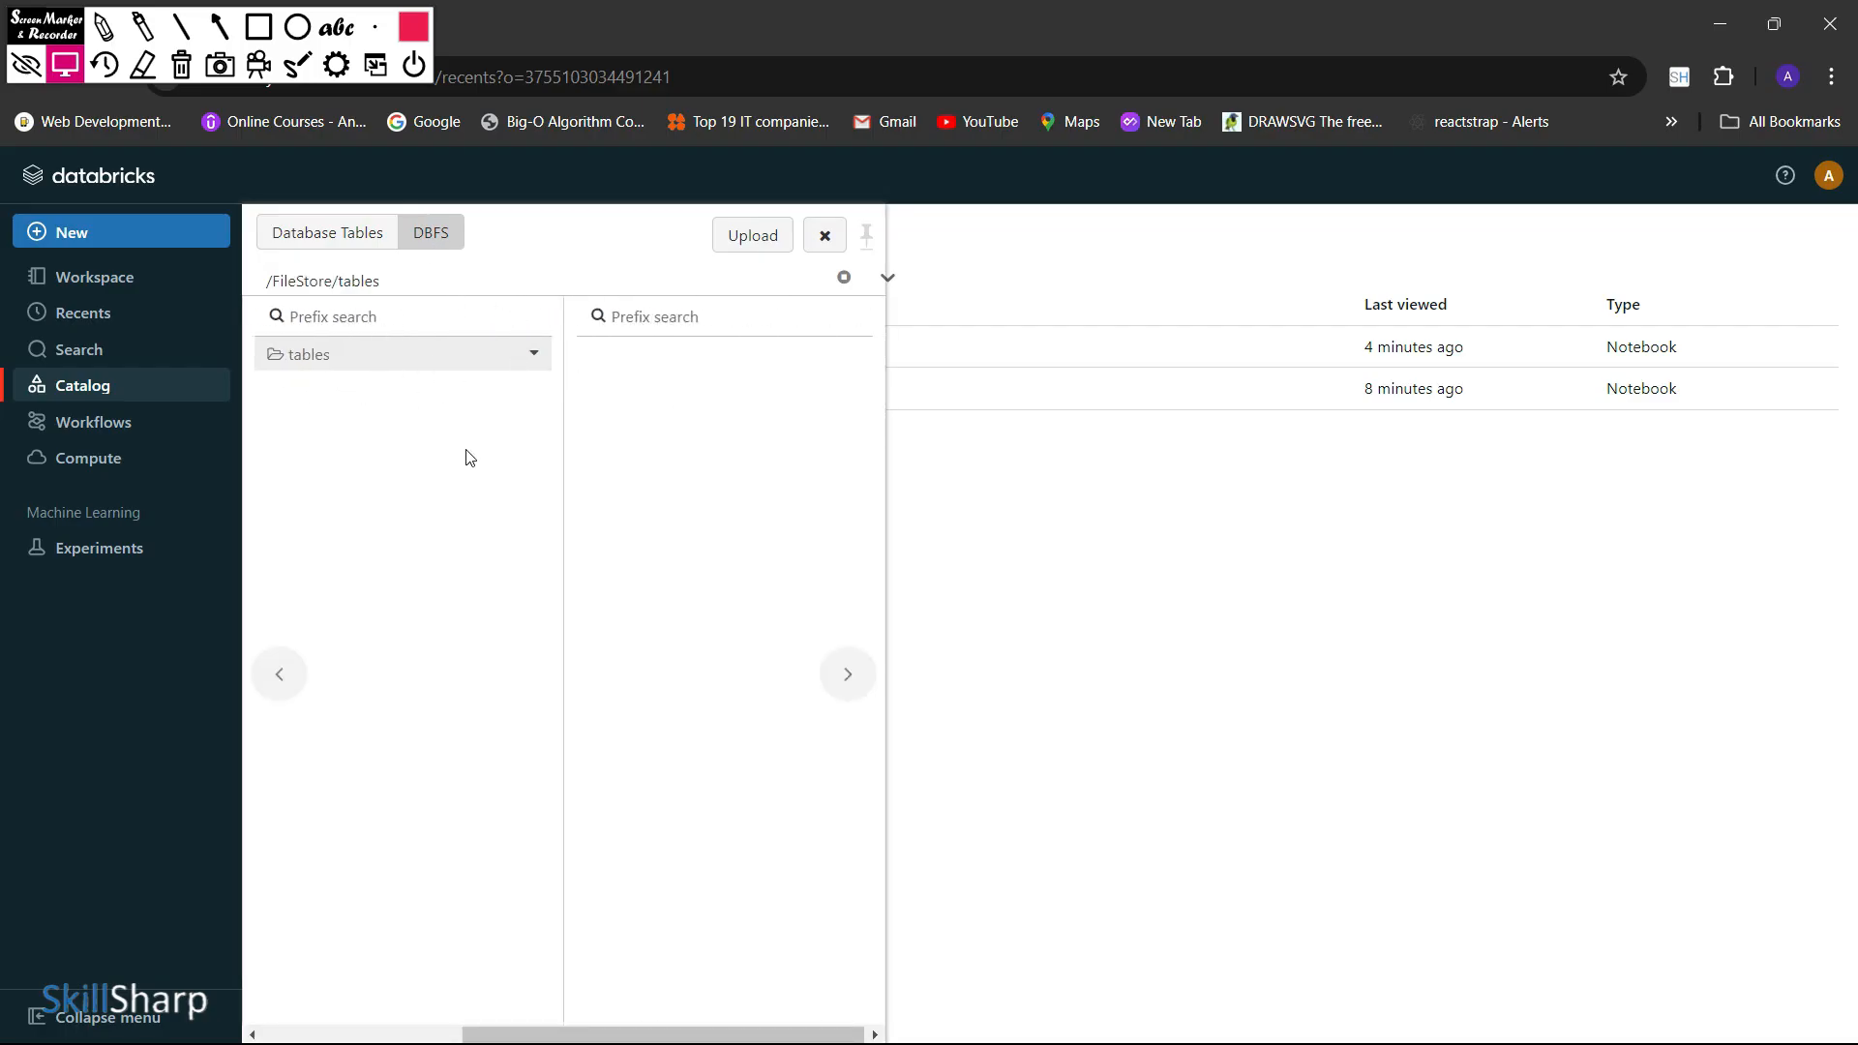
{"action": "left_click", "coordinate": [301, 678]}
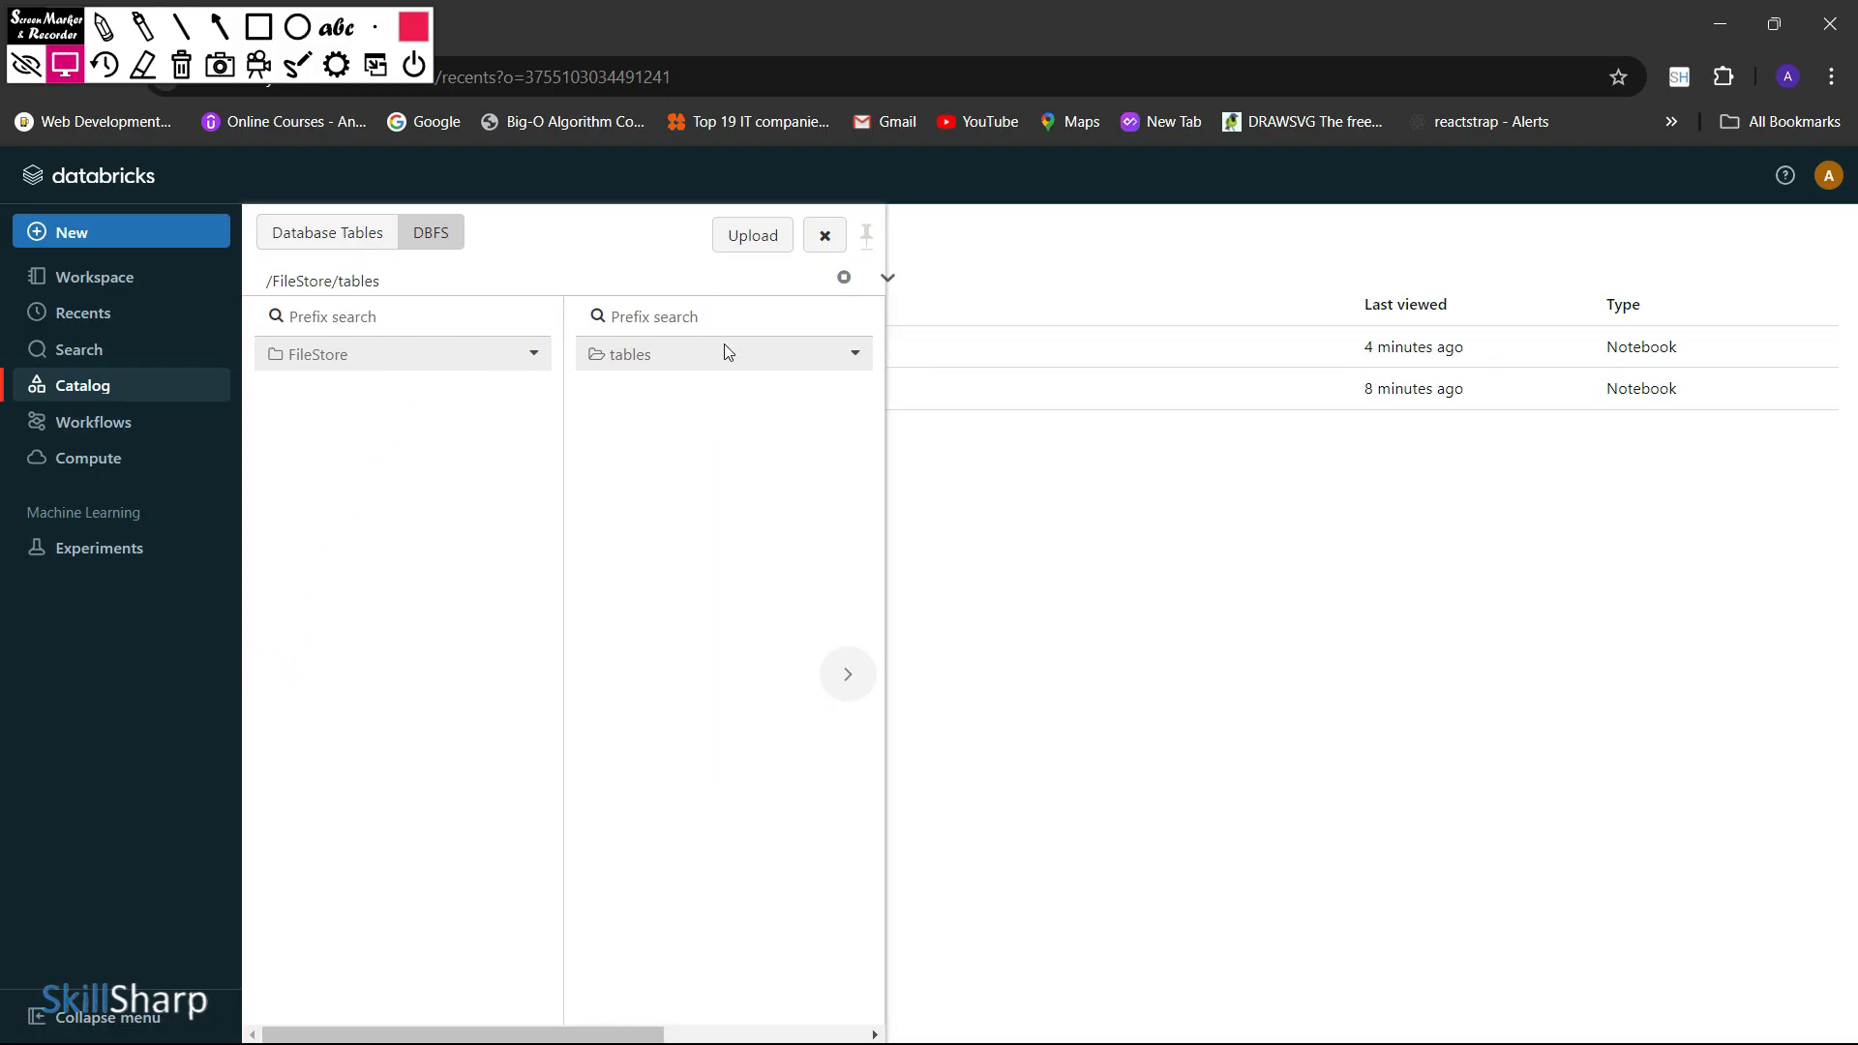
{"action": "left_click", "coordinate": [533, 354]}
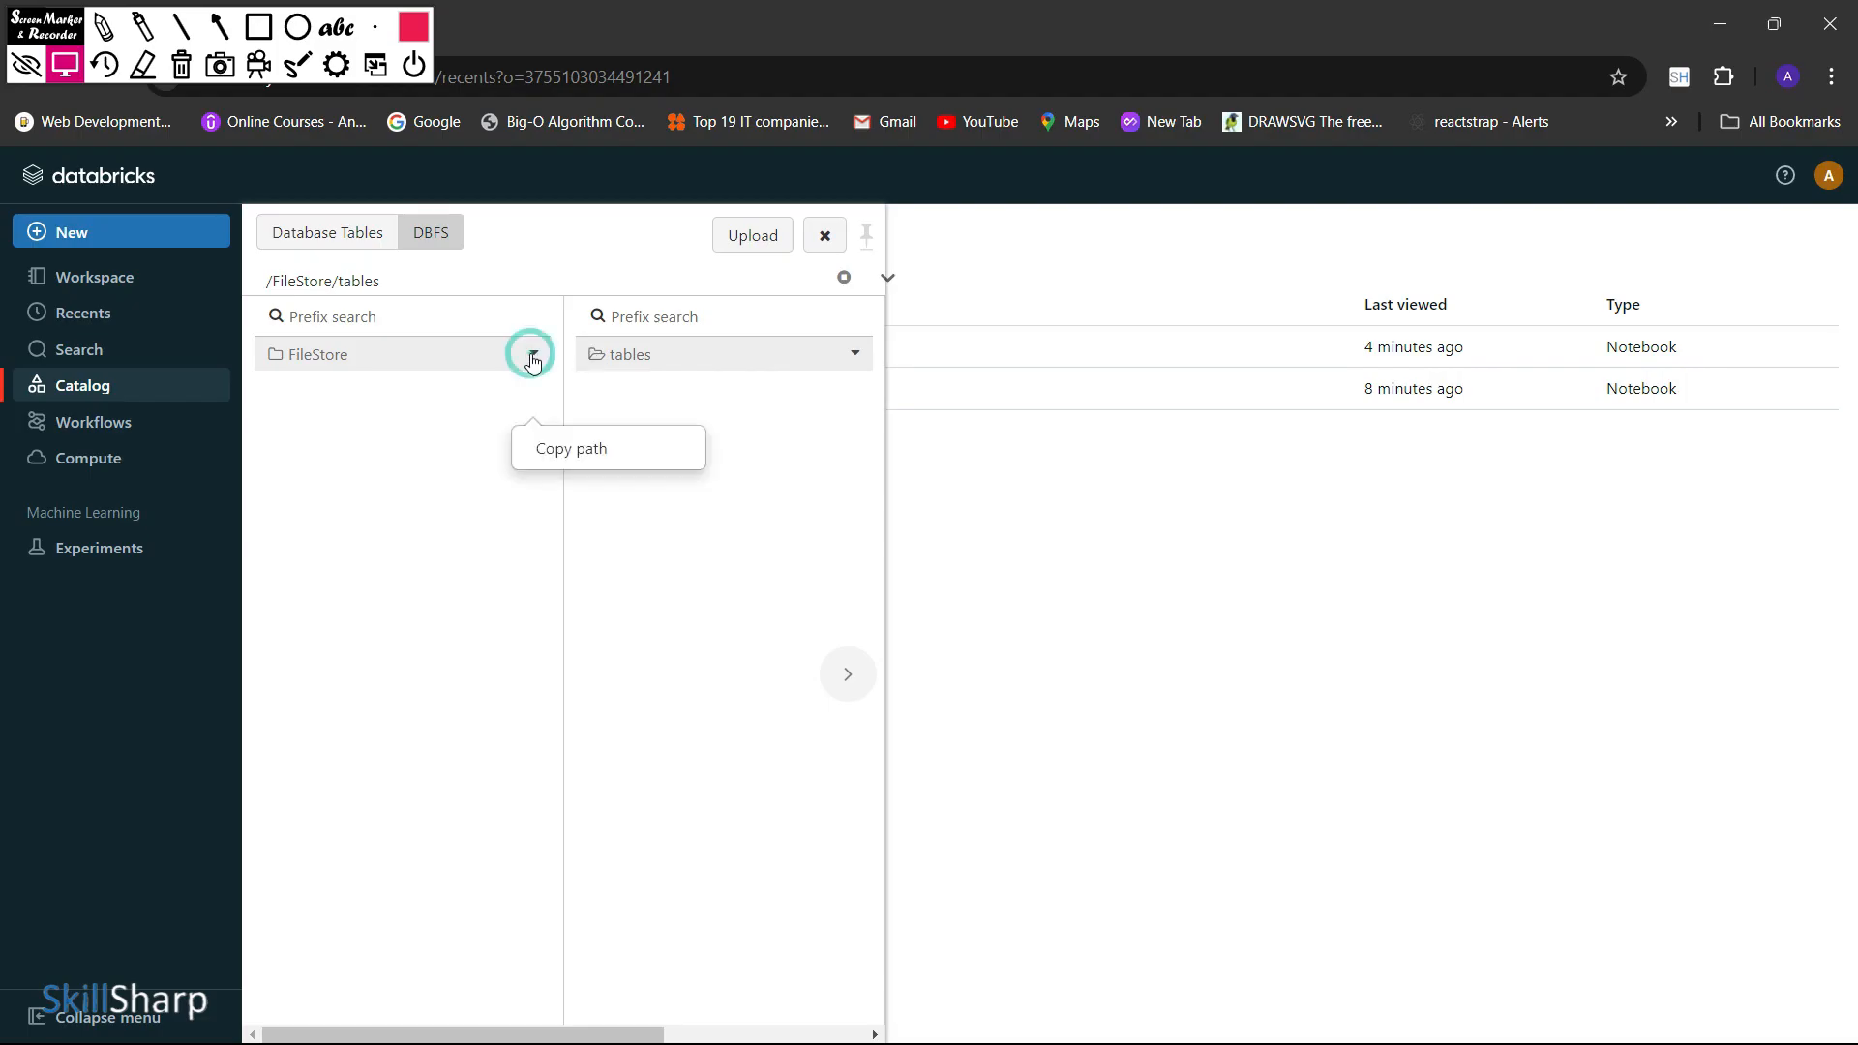
{"action": "left_click", "coordinate": [472, 410]}
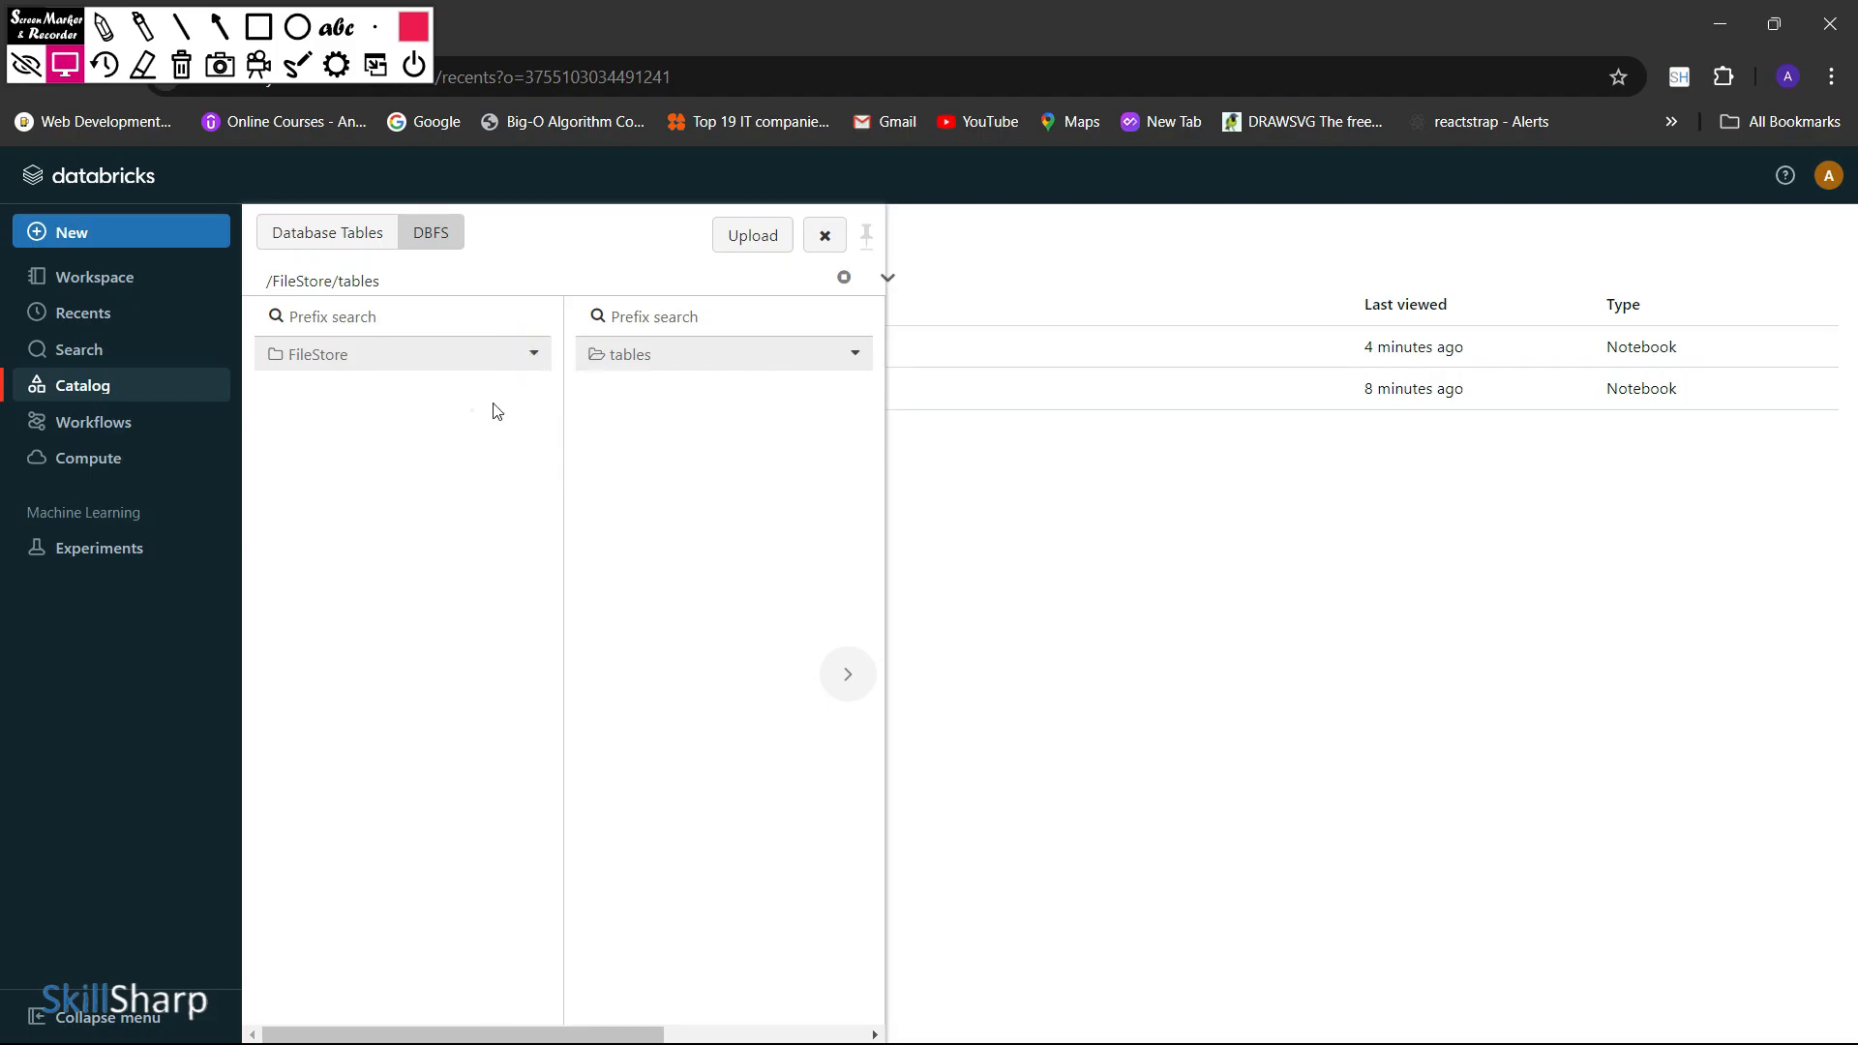
Browse between the FileStore and tables folders in DBFS and check the tables folder's options
{"action": "left_click", "coordinate": [533, 356]}
{"action": "left_click", "coordinate": [719, 358]}
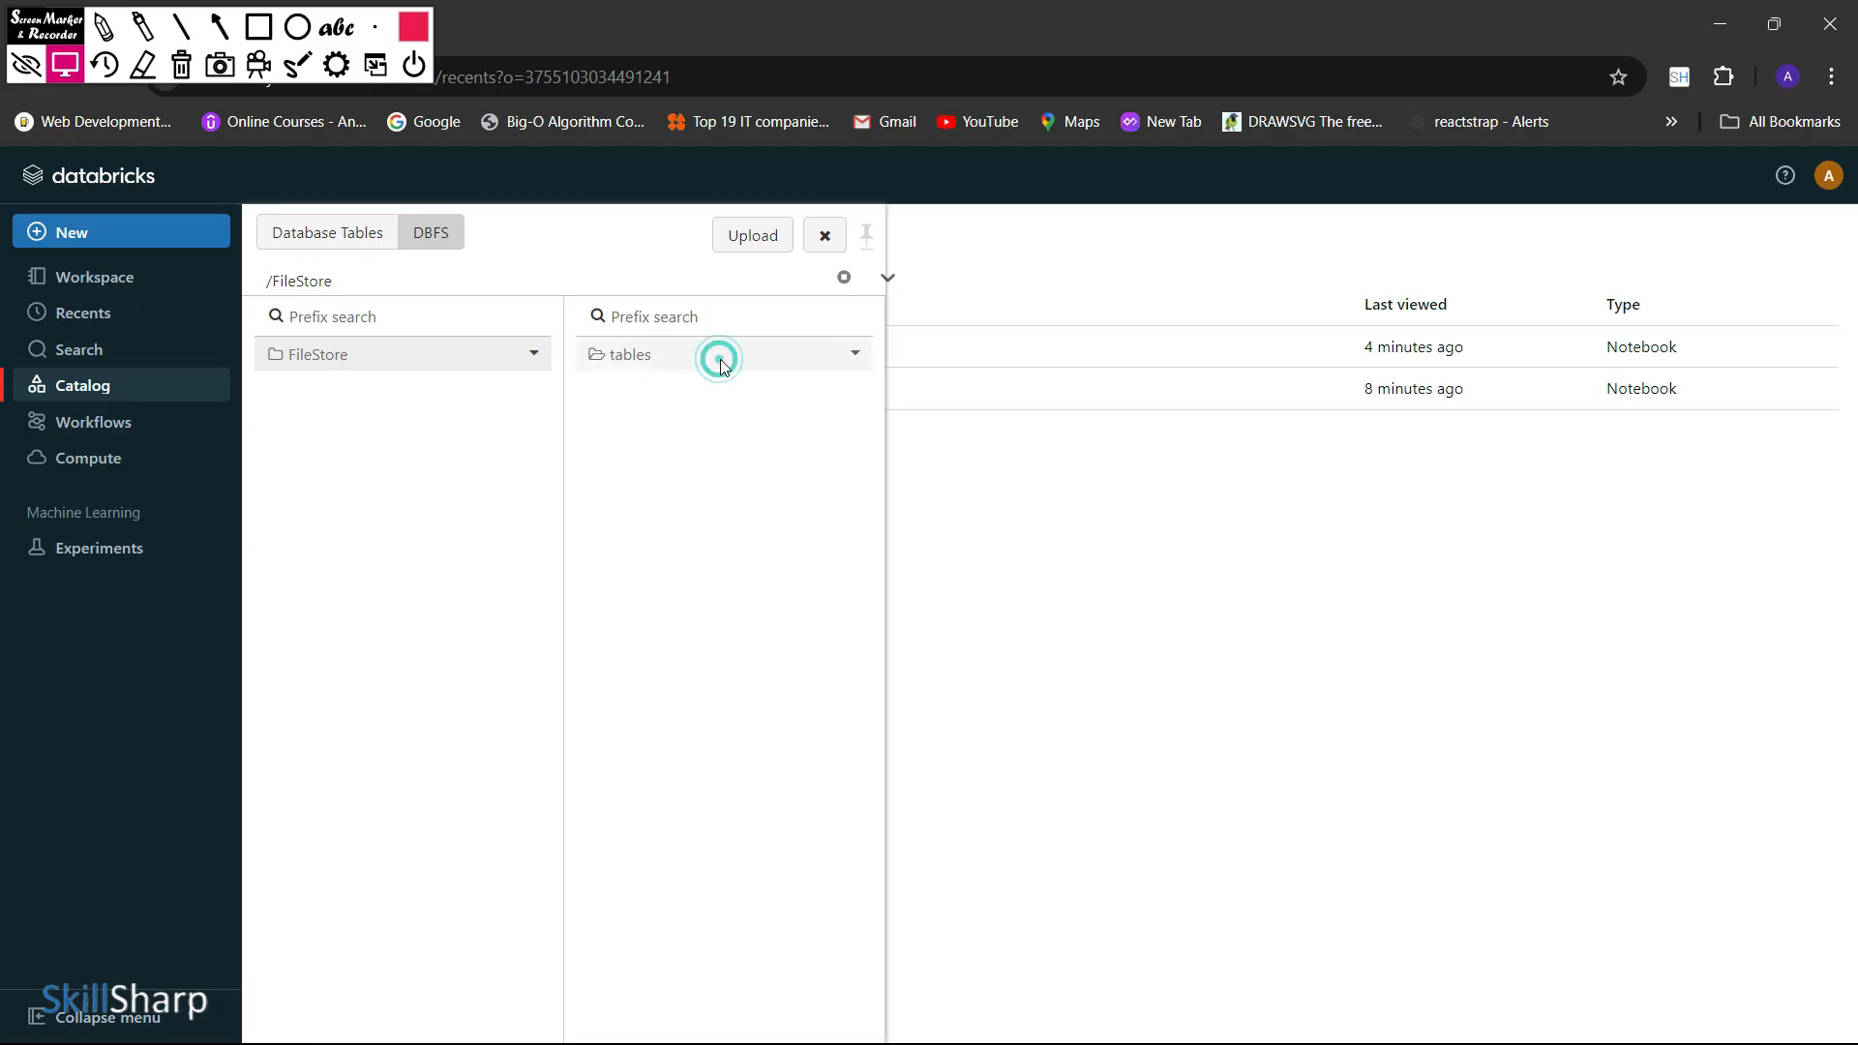
{"action": "left_click", "coordinate": [855, 354]}
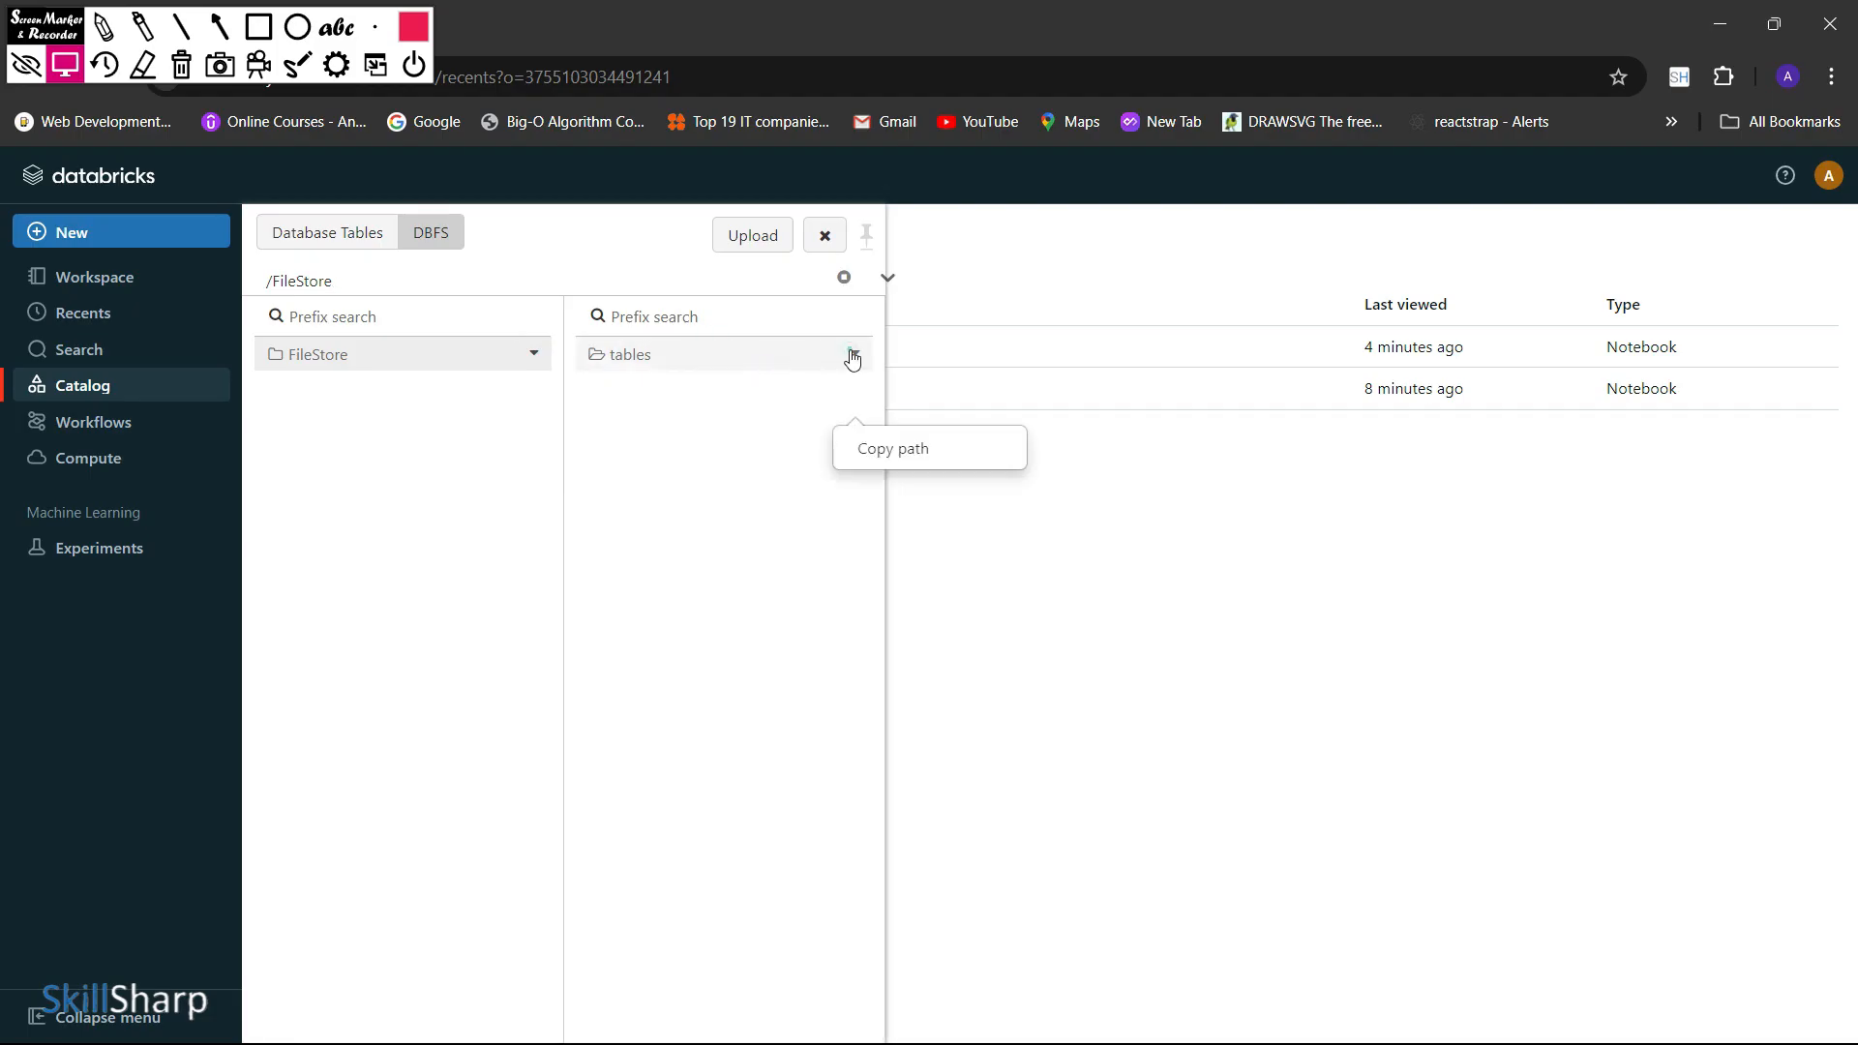
{"action": "left_click", "coordinate": [767, 442]}
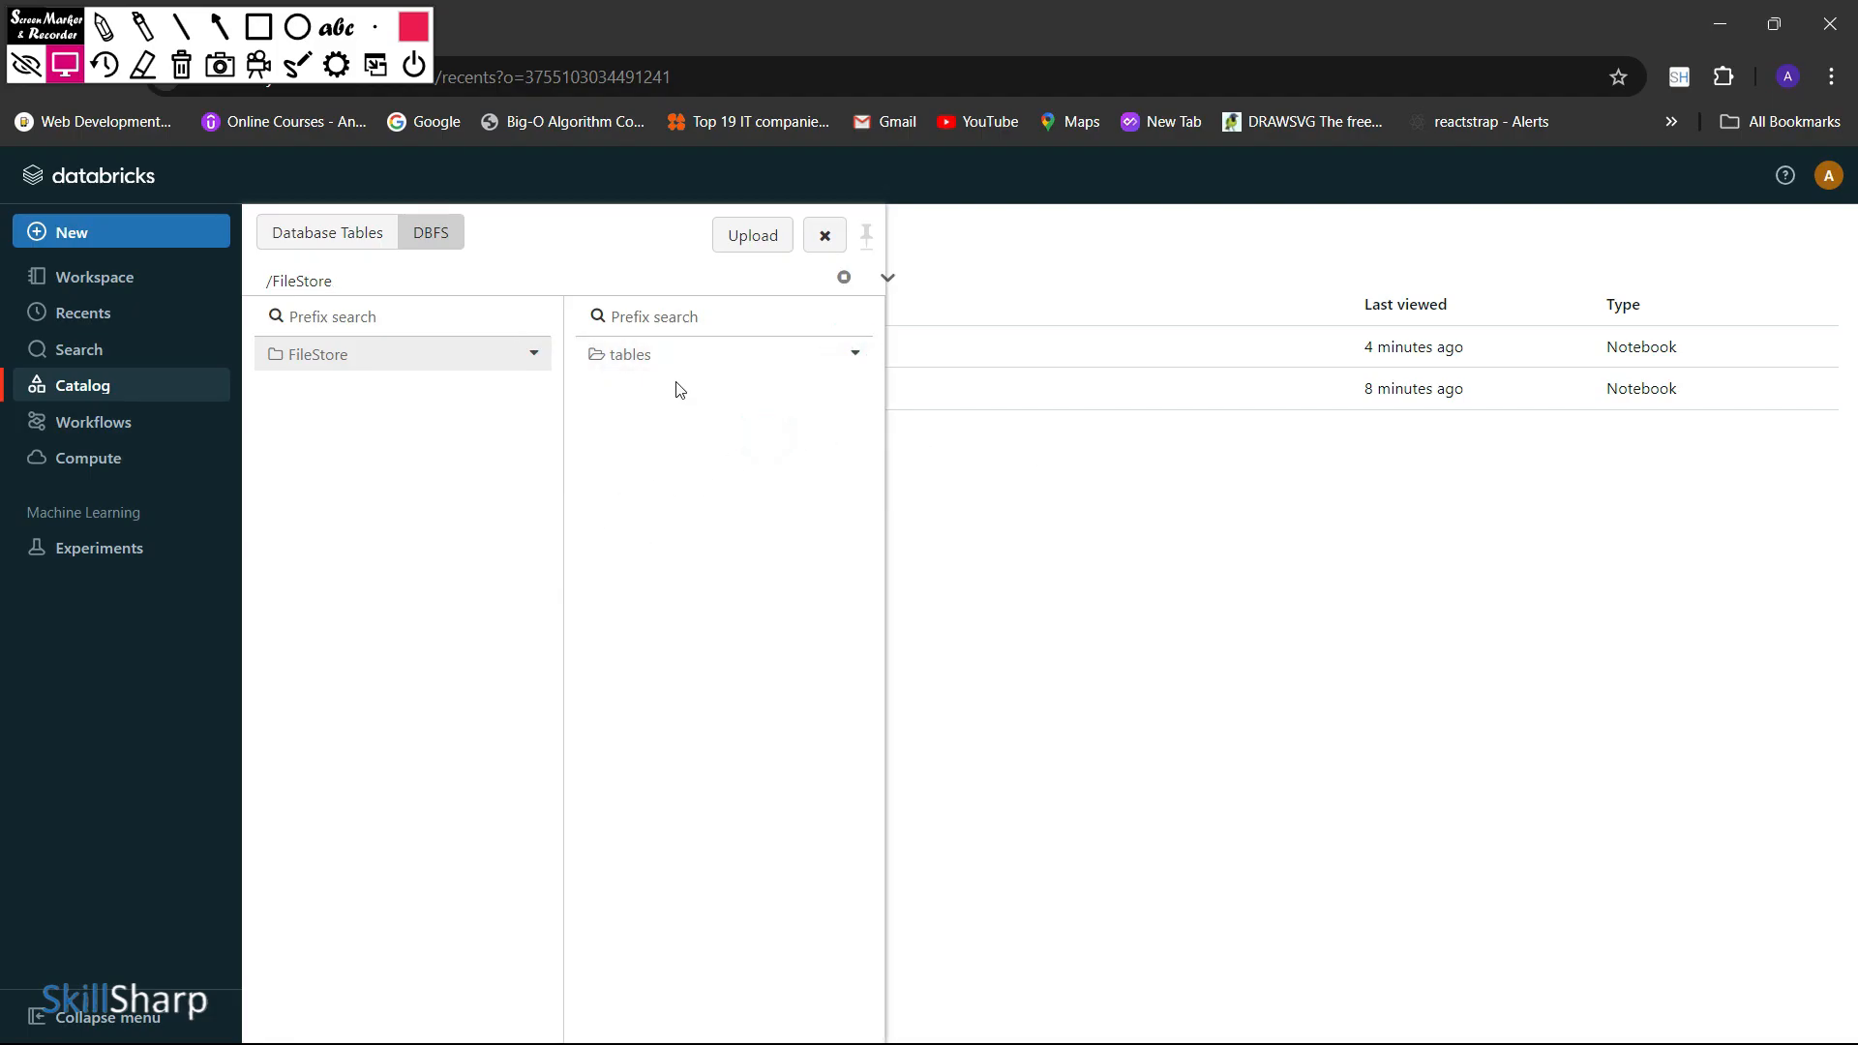
{"action": "left_click", "coordinate": [630, 361]}
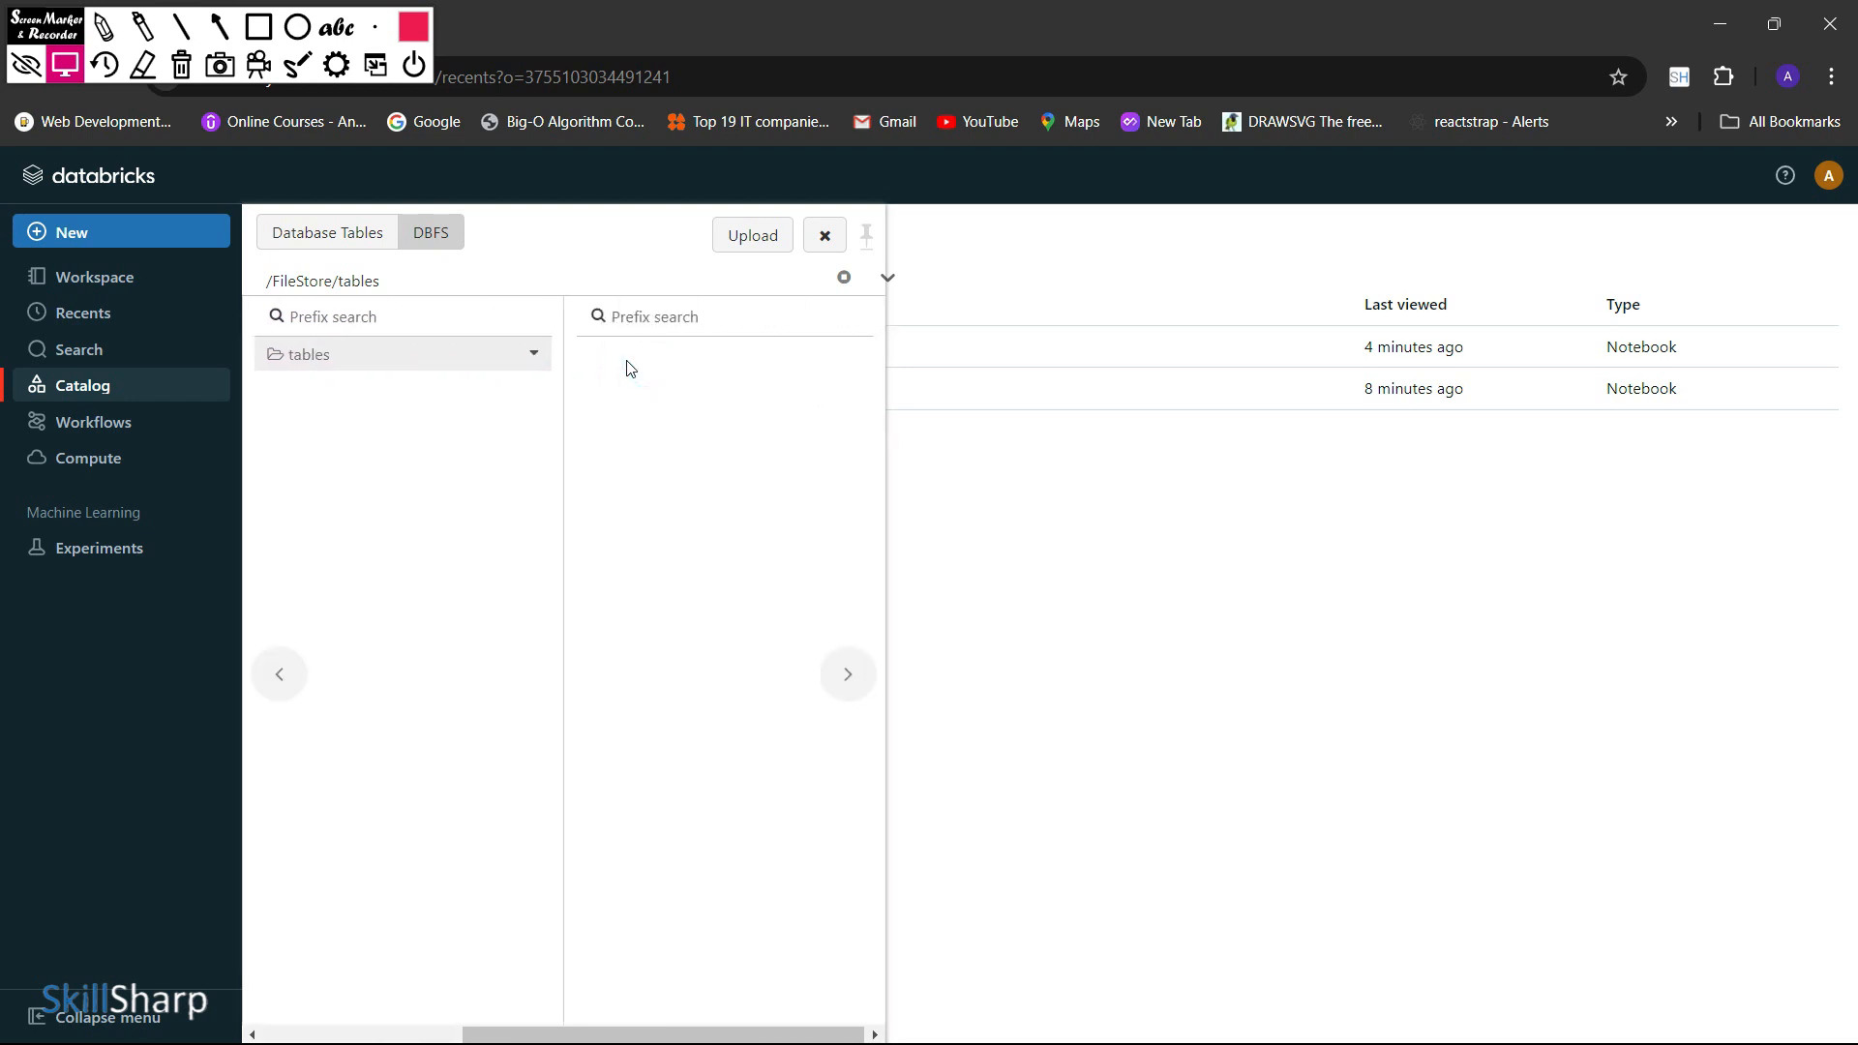
{"action": "left_click", "coordinate": [479, 360]}
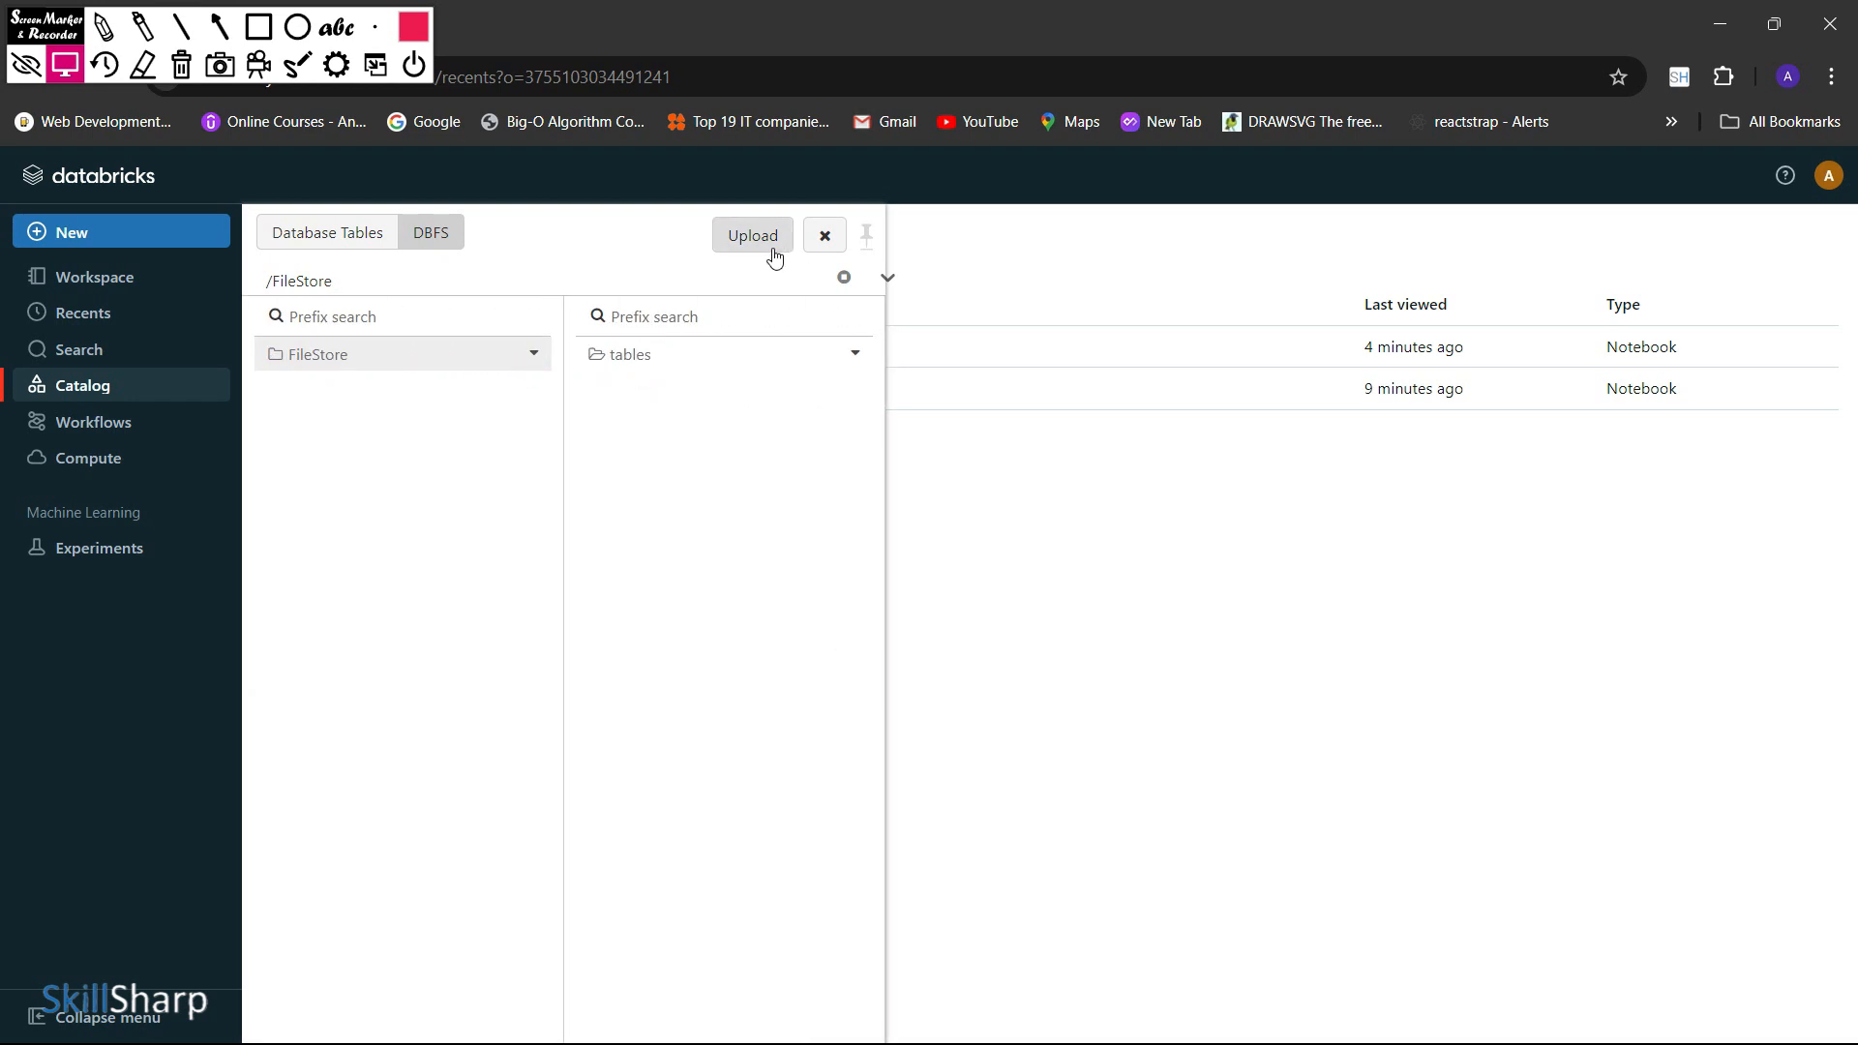
{"action": "left_click", "coordinate": [691, 327]}
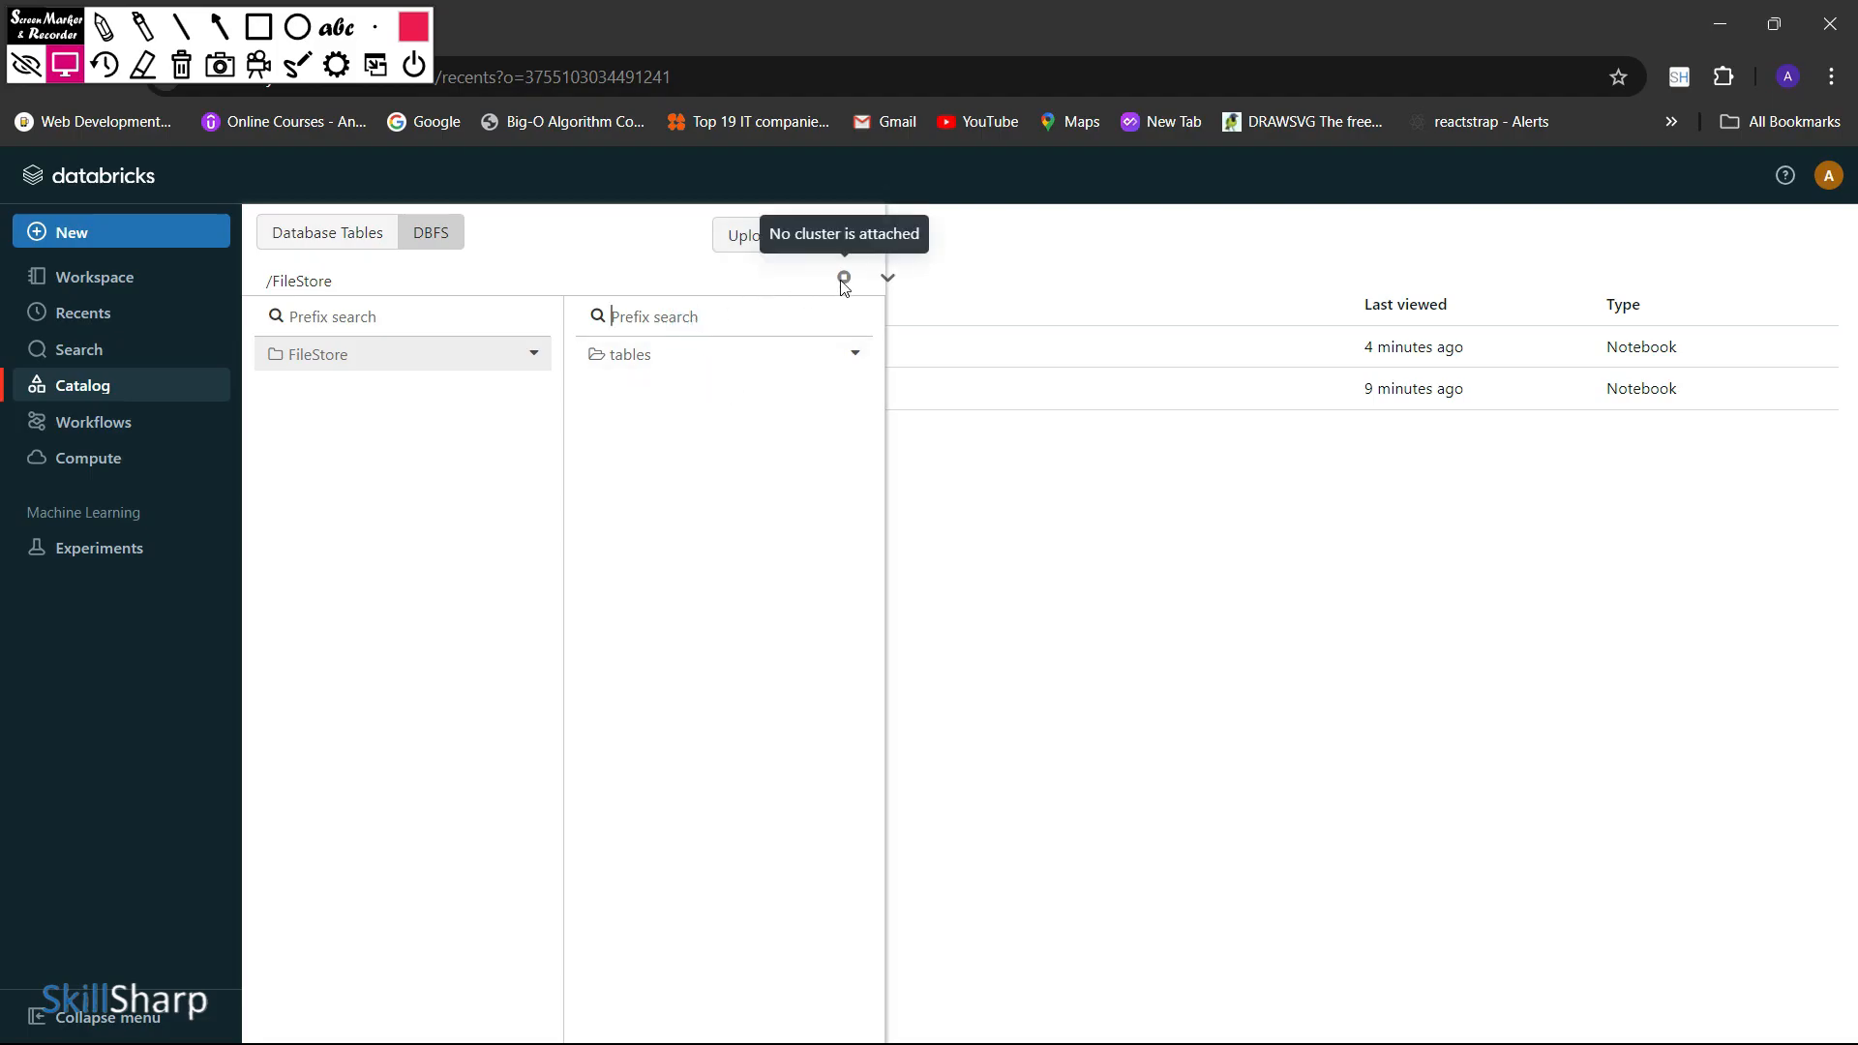
Start a data upload from the DBFS tables folder and set the target directory to /FileStore/tables/csvs/
{"action": "left_click", "coordinate": [830, 356]}
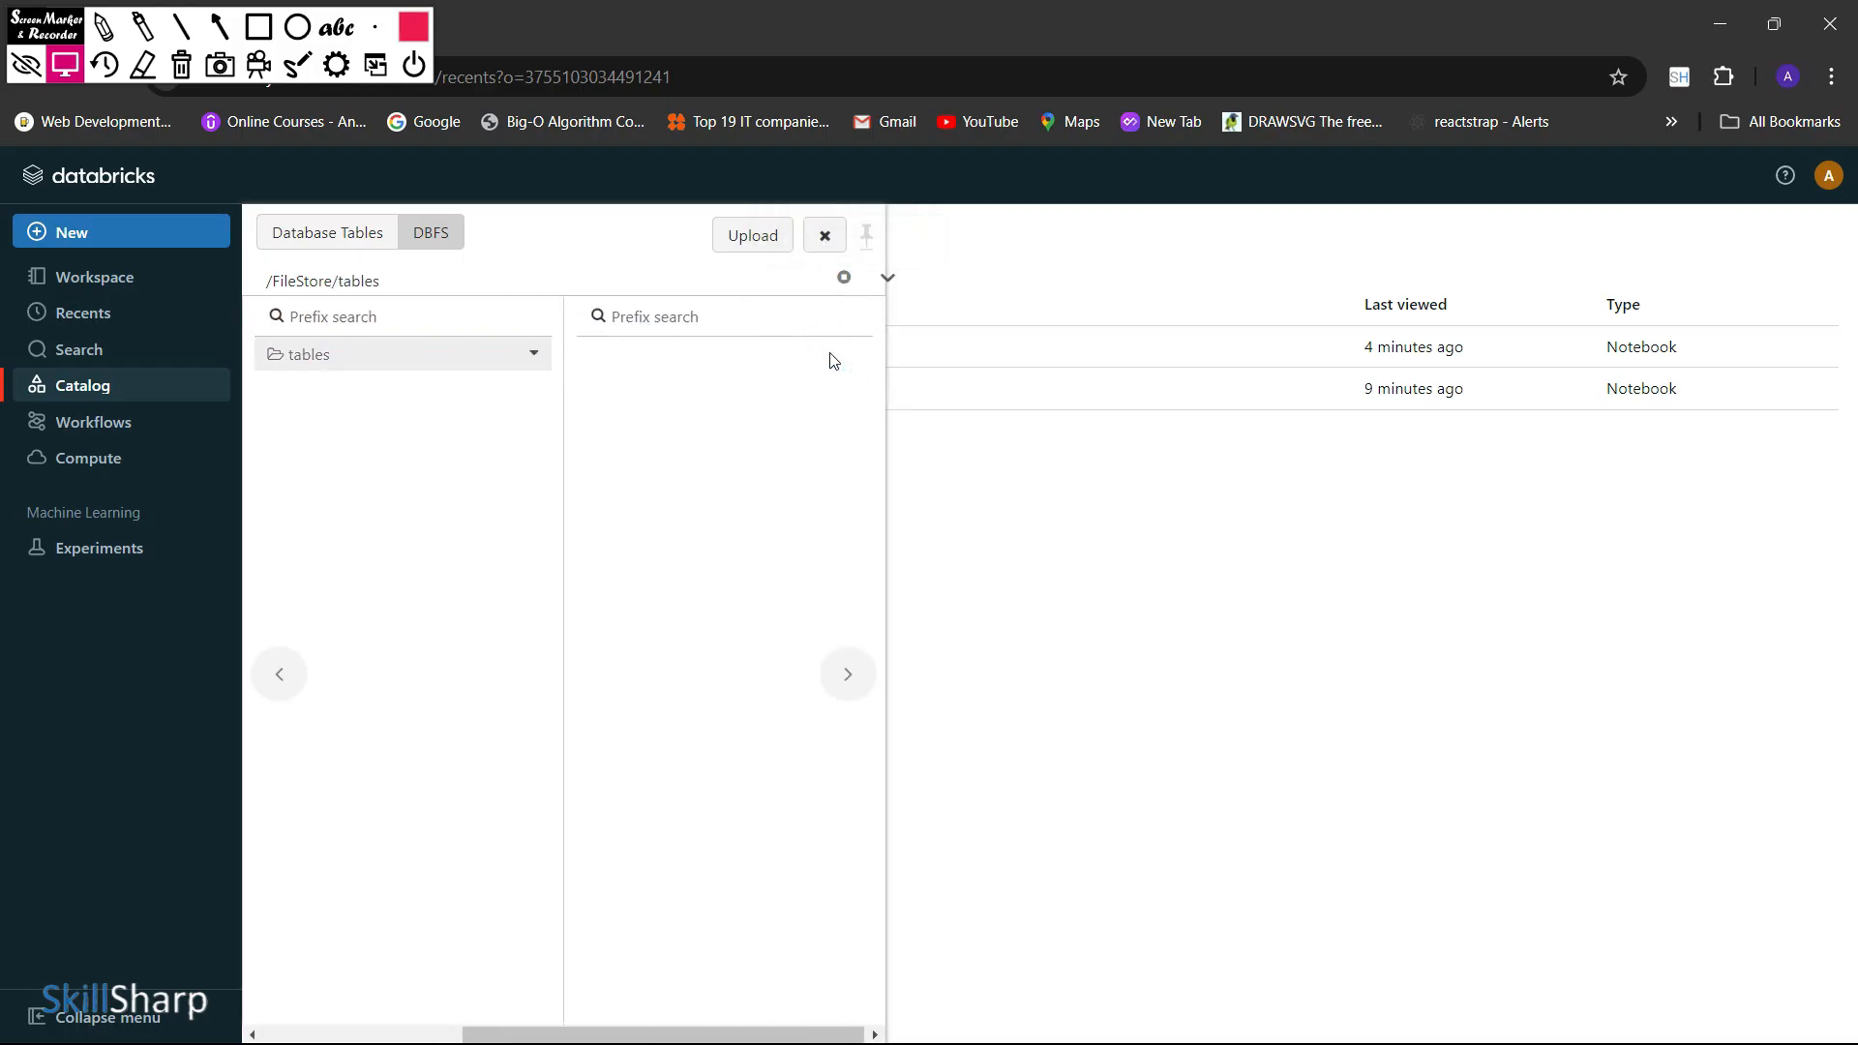
{"action": "left_click", "coordinate": [726, 356]}
{"action": "left_click", "coordinate": [759, 313]}
{"action": "left_click", "coordinate": [770, 244]}
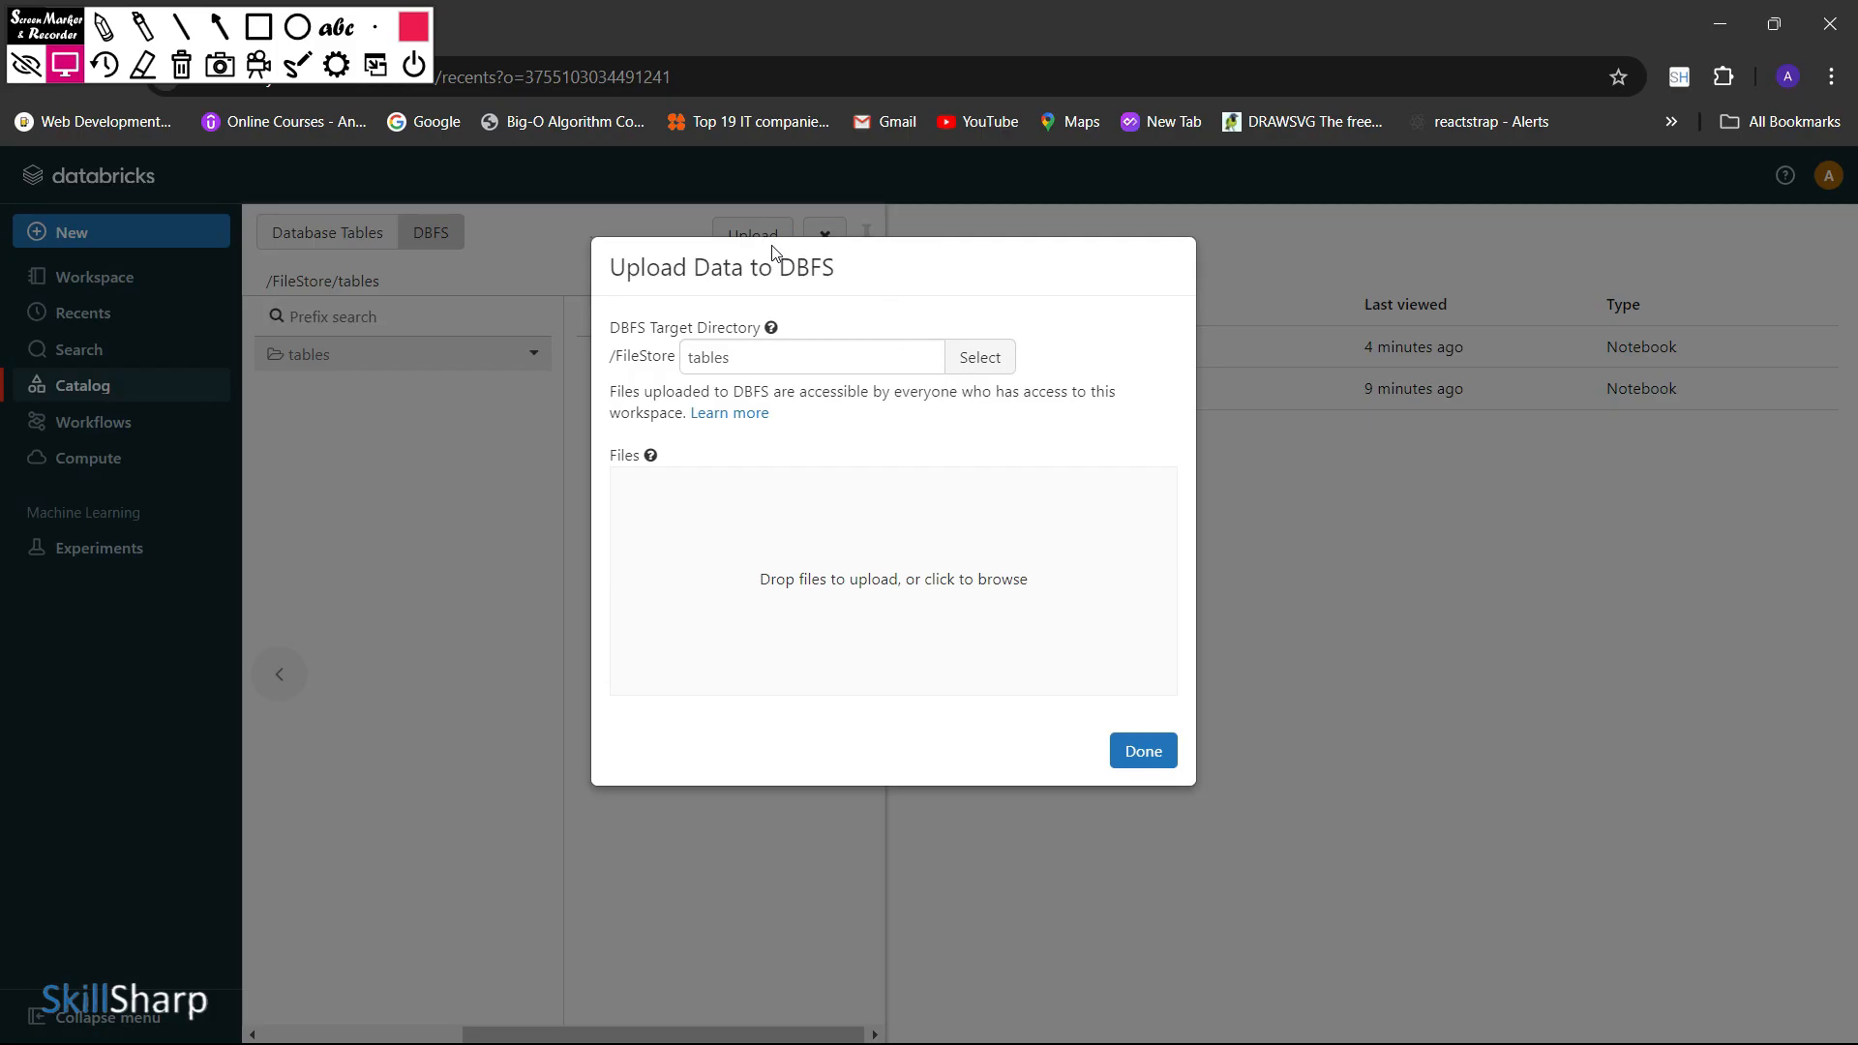
{"action": "left_click", "coordinate": [777, 361]}
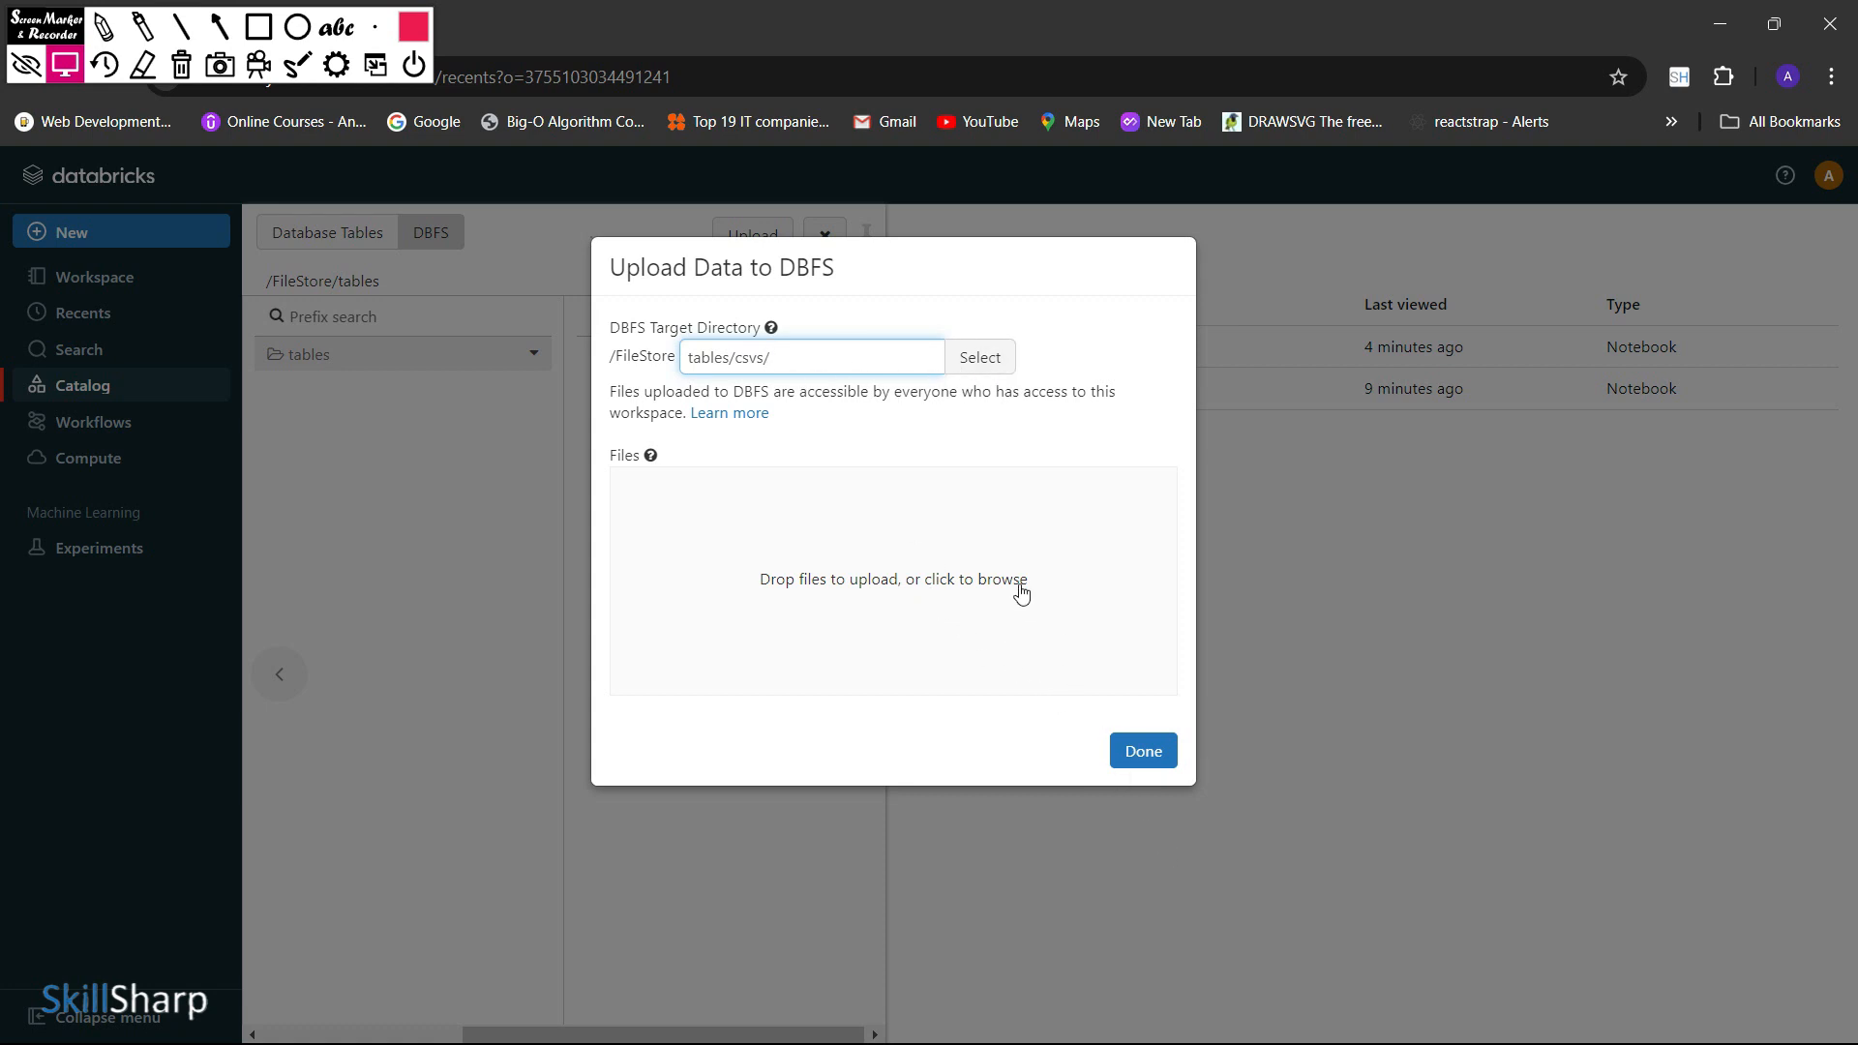
Upload MW-NIFTY-50-16-Sep-2024.csv from the desktop's Treading folder to the DBFS target directory and finish the upload
{"action": "key", "text": "super"}
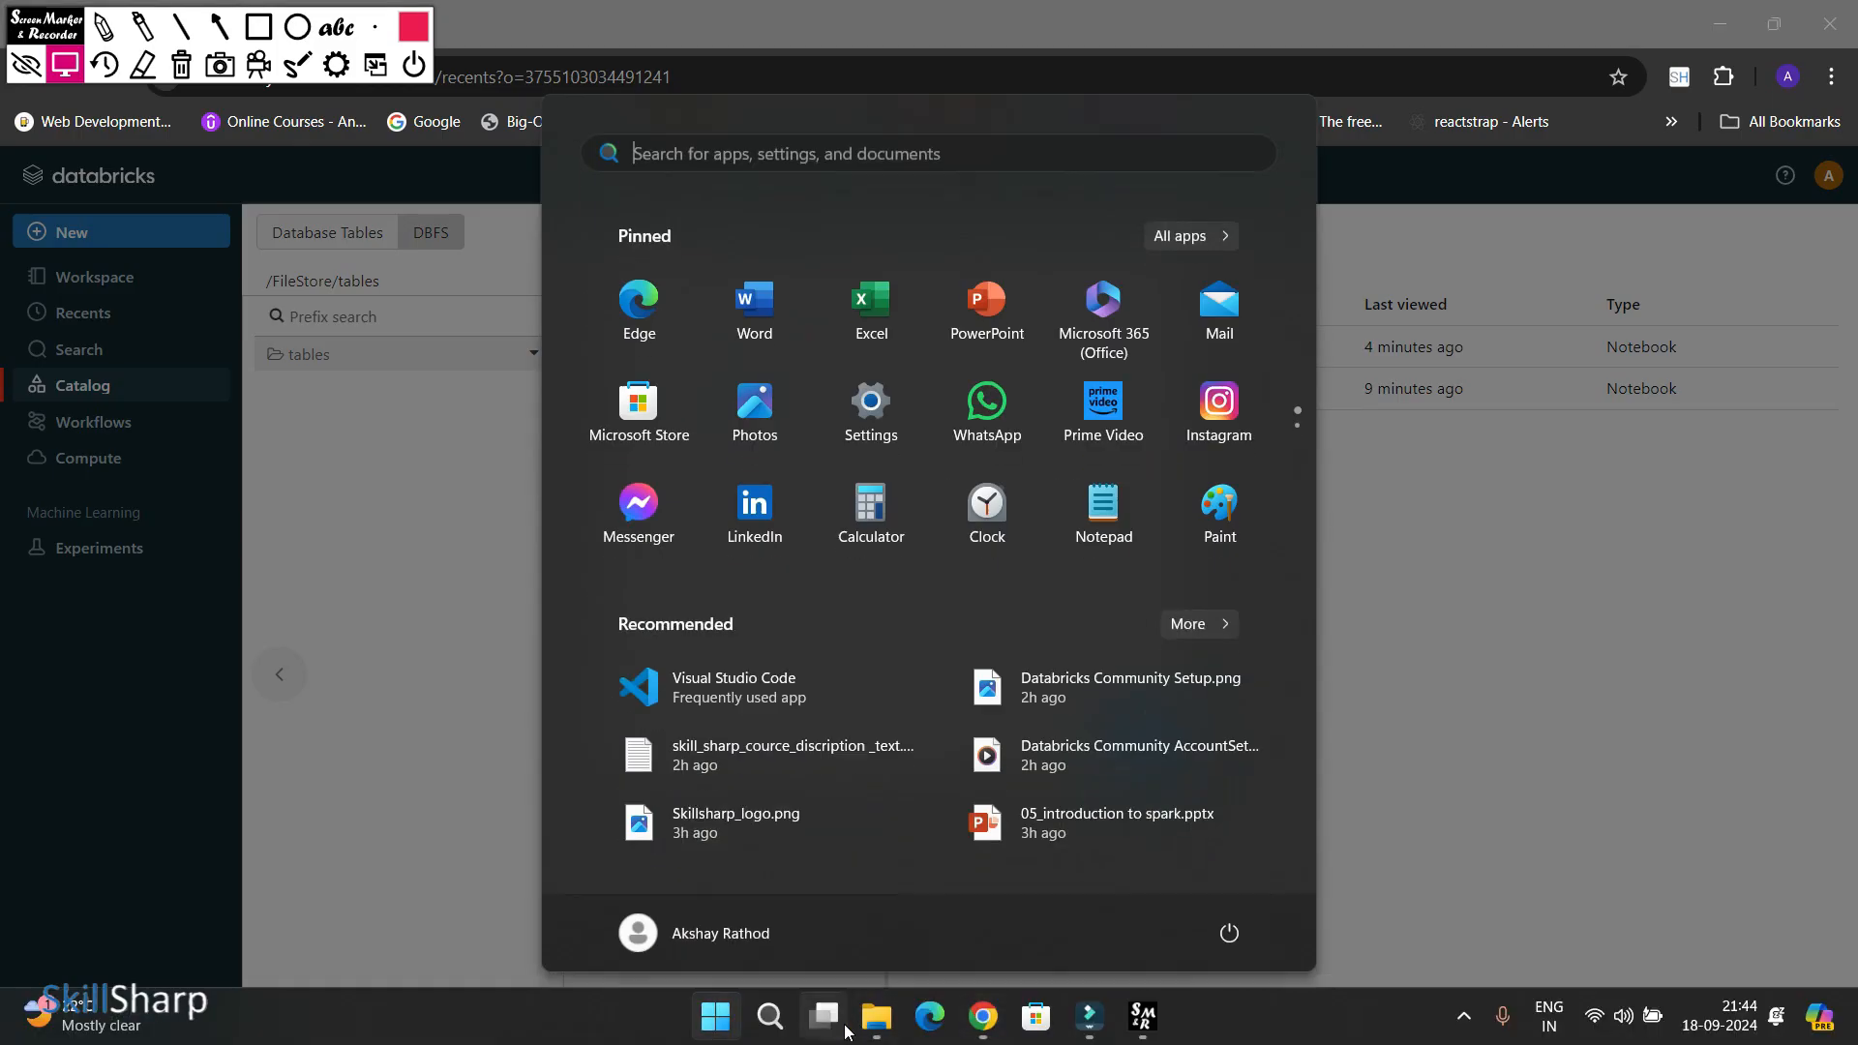
{"action": "mouse_move", "coordinate": [877, 1024]}
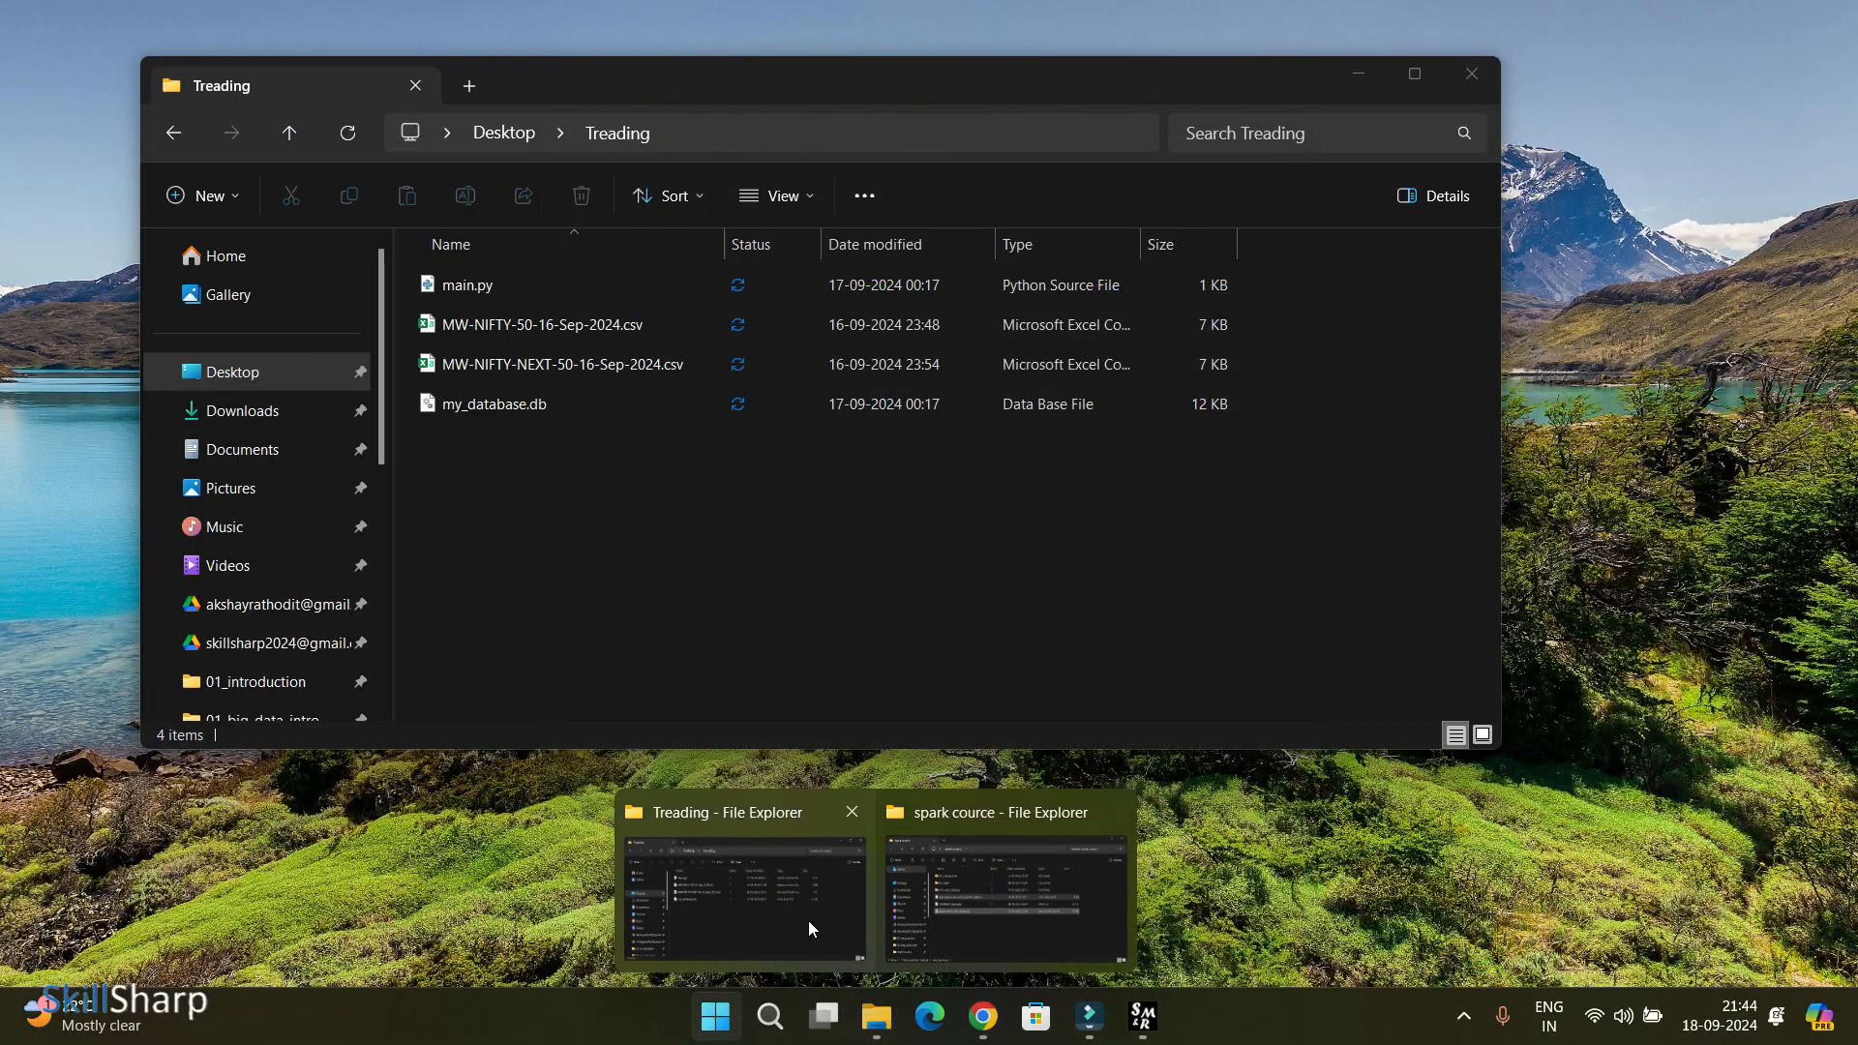
{"action": "left_click", "coordinate": [809, 921]}
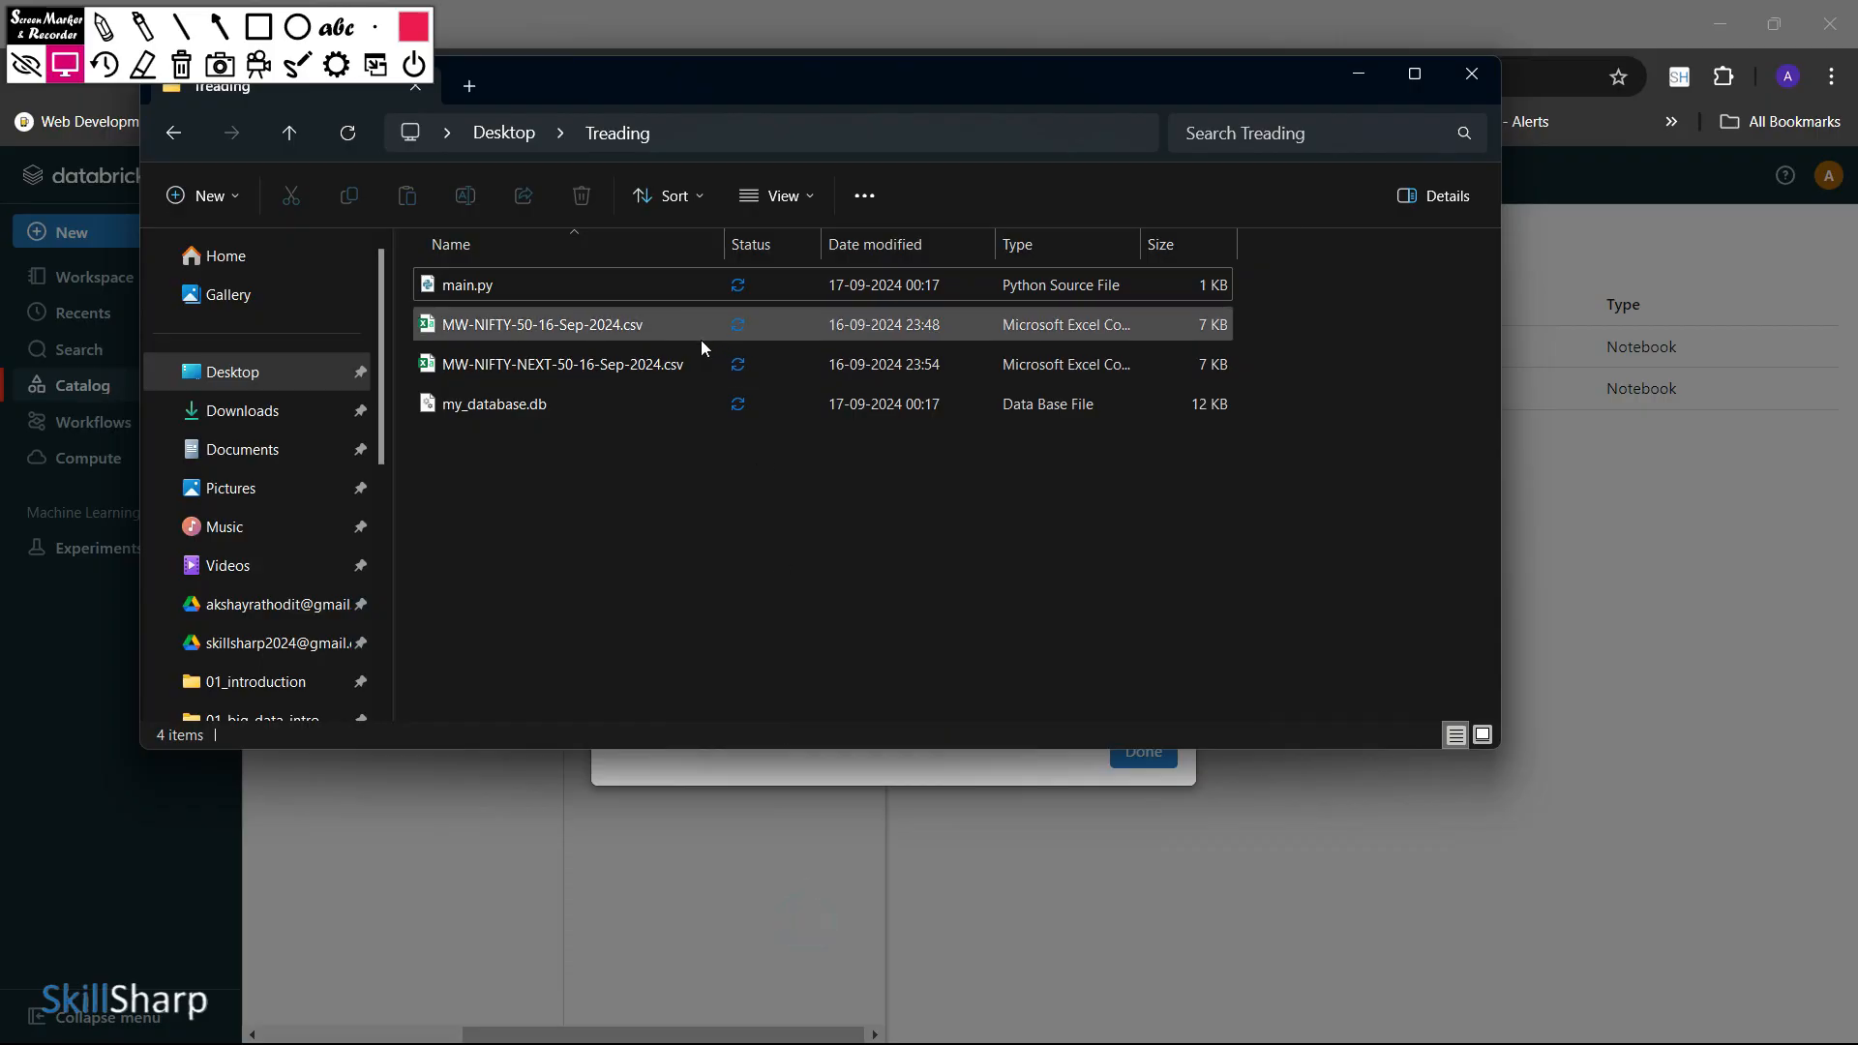
{"action": "left_click_drag", "start_coordinate": [636, 329], "coordinate": [835, 494]}
{"action": "left_click_drag", "start_coordinate": [1000, 92], "coordinate": [1169, 615]}
{"action": "left_click", "coordinate": [1786, 17]}
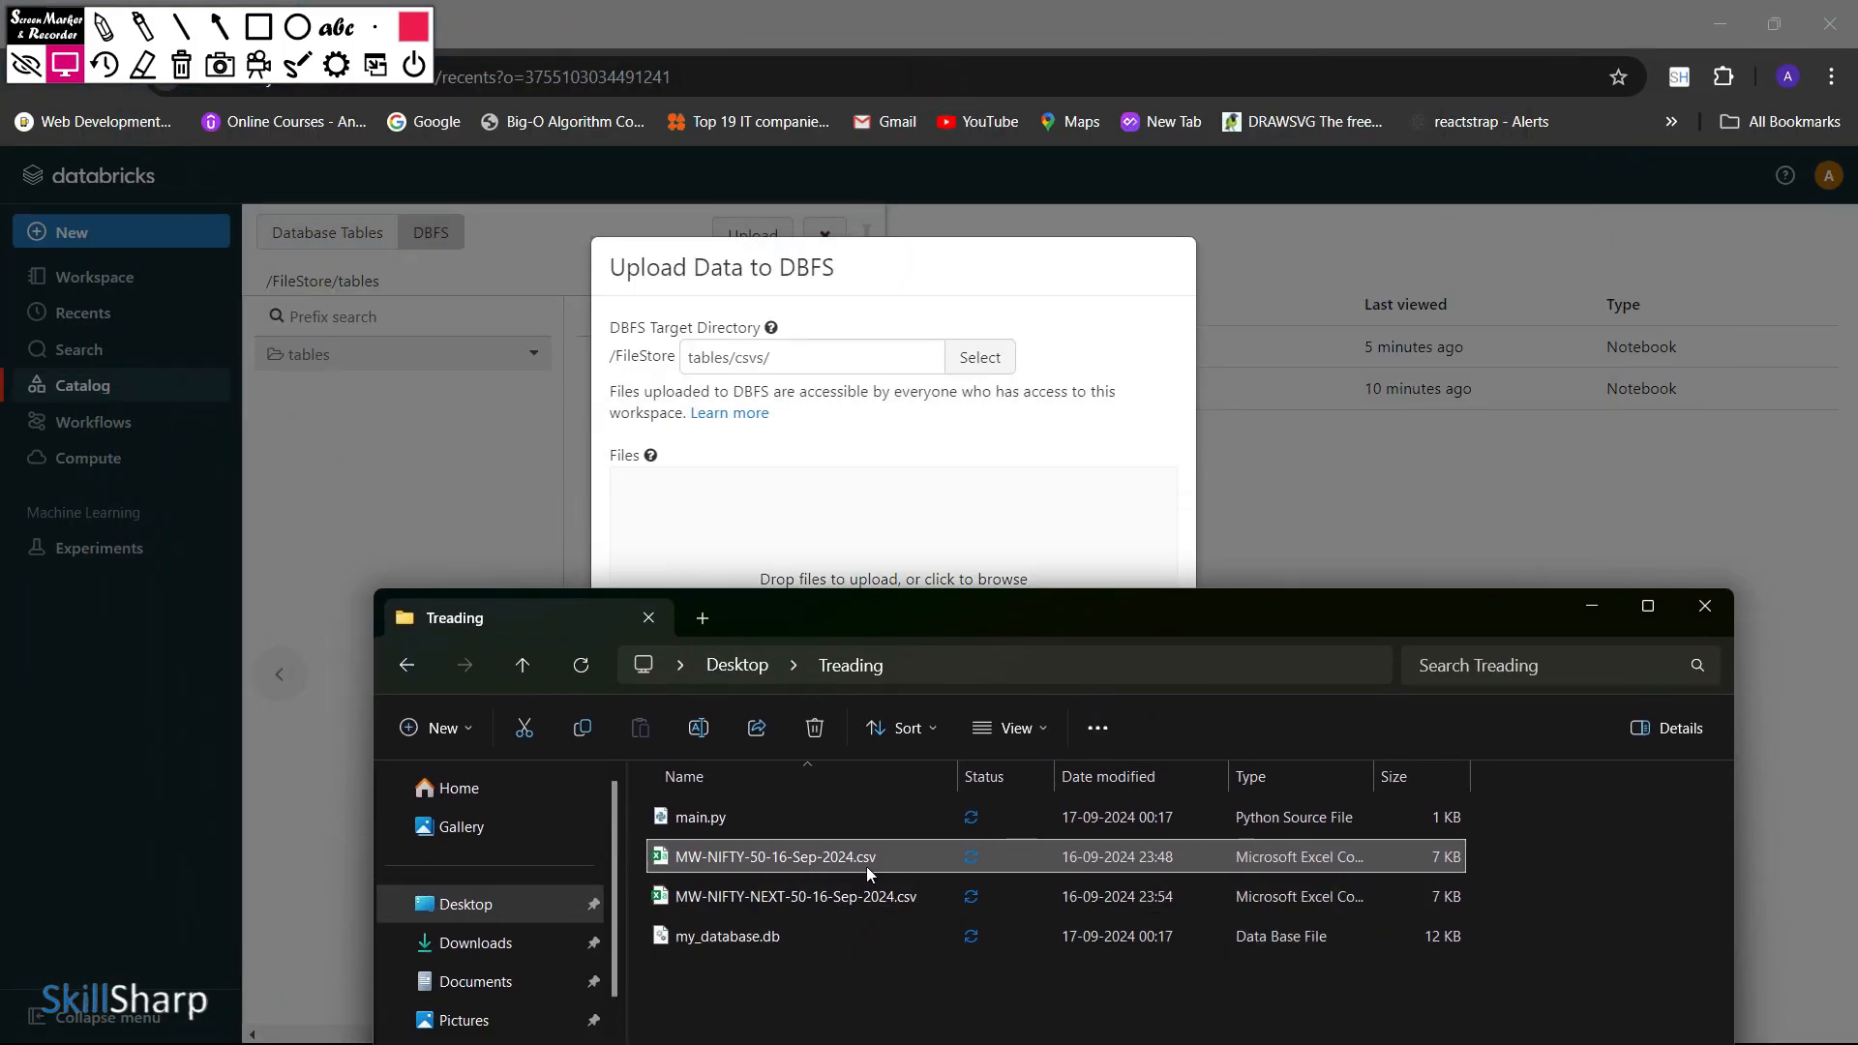
{"action": "left_click_drag", "start_coordinate": [867, 862], "coordinate": [896, 539]}
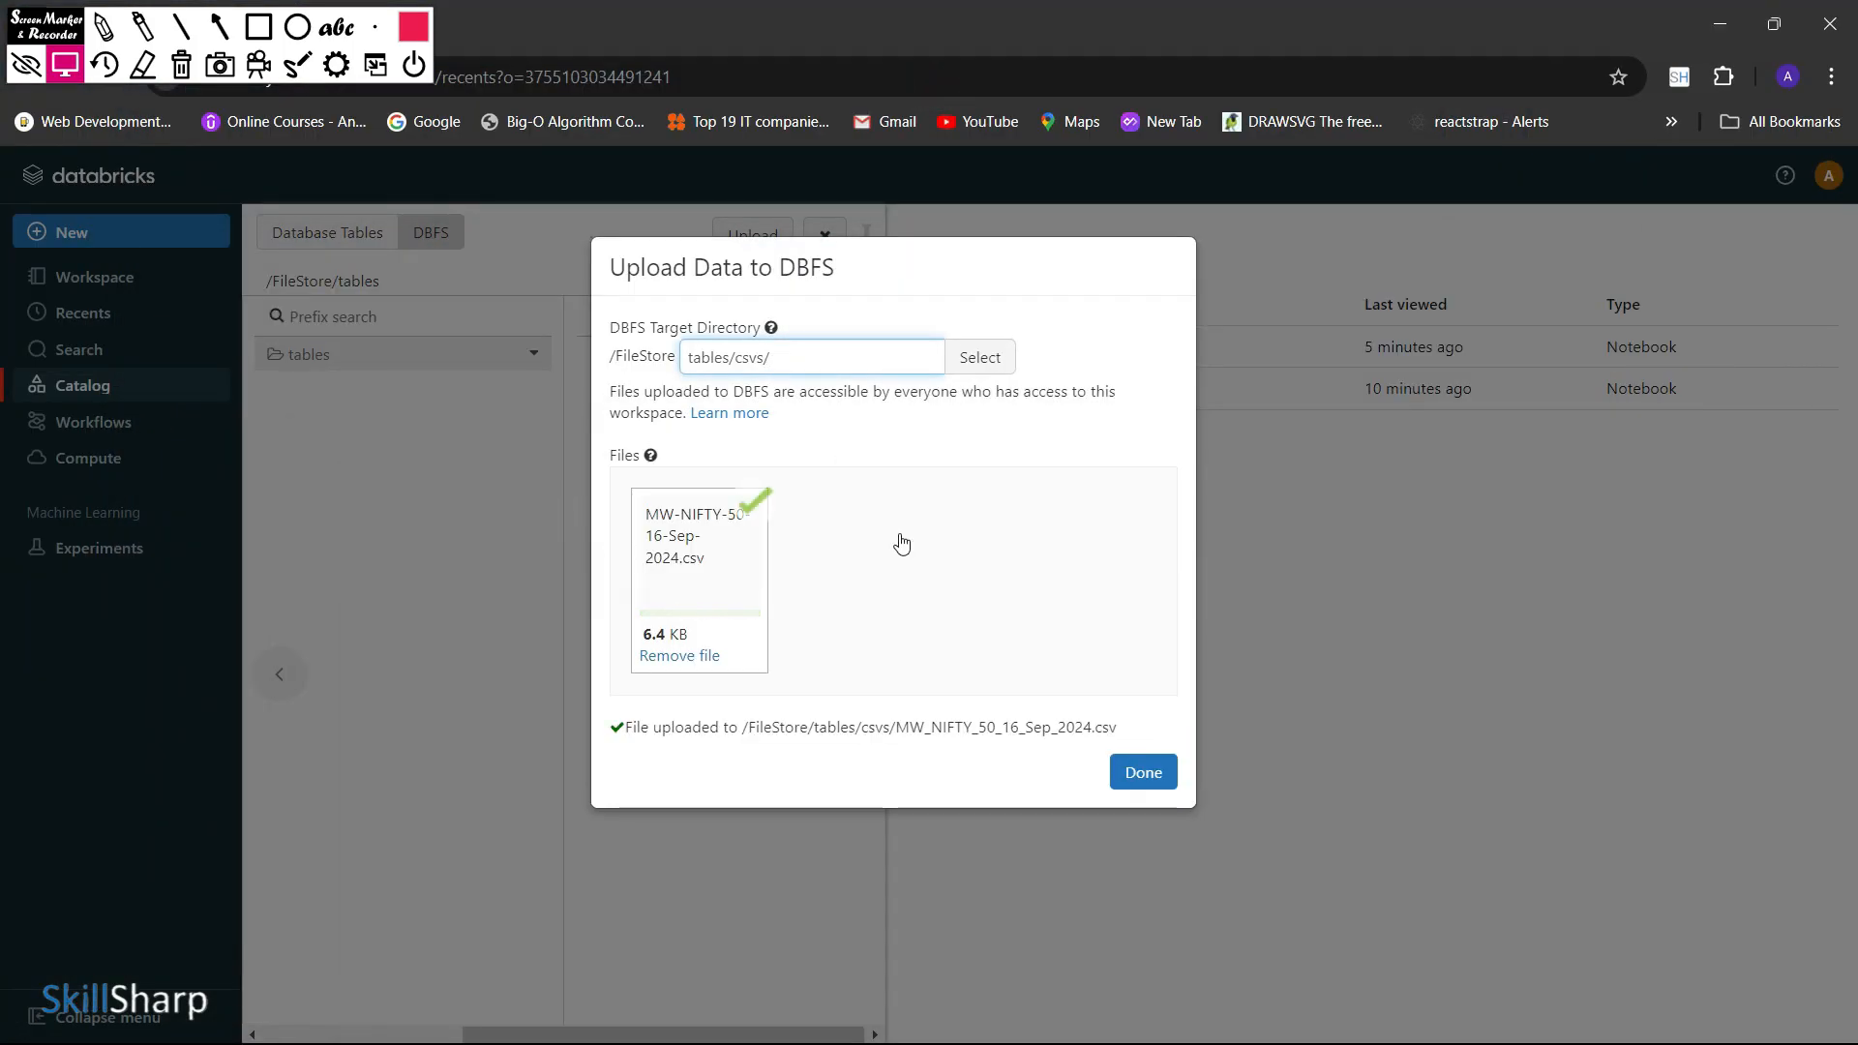
{"action": "left_click", "coordinate": [1154, 786]}
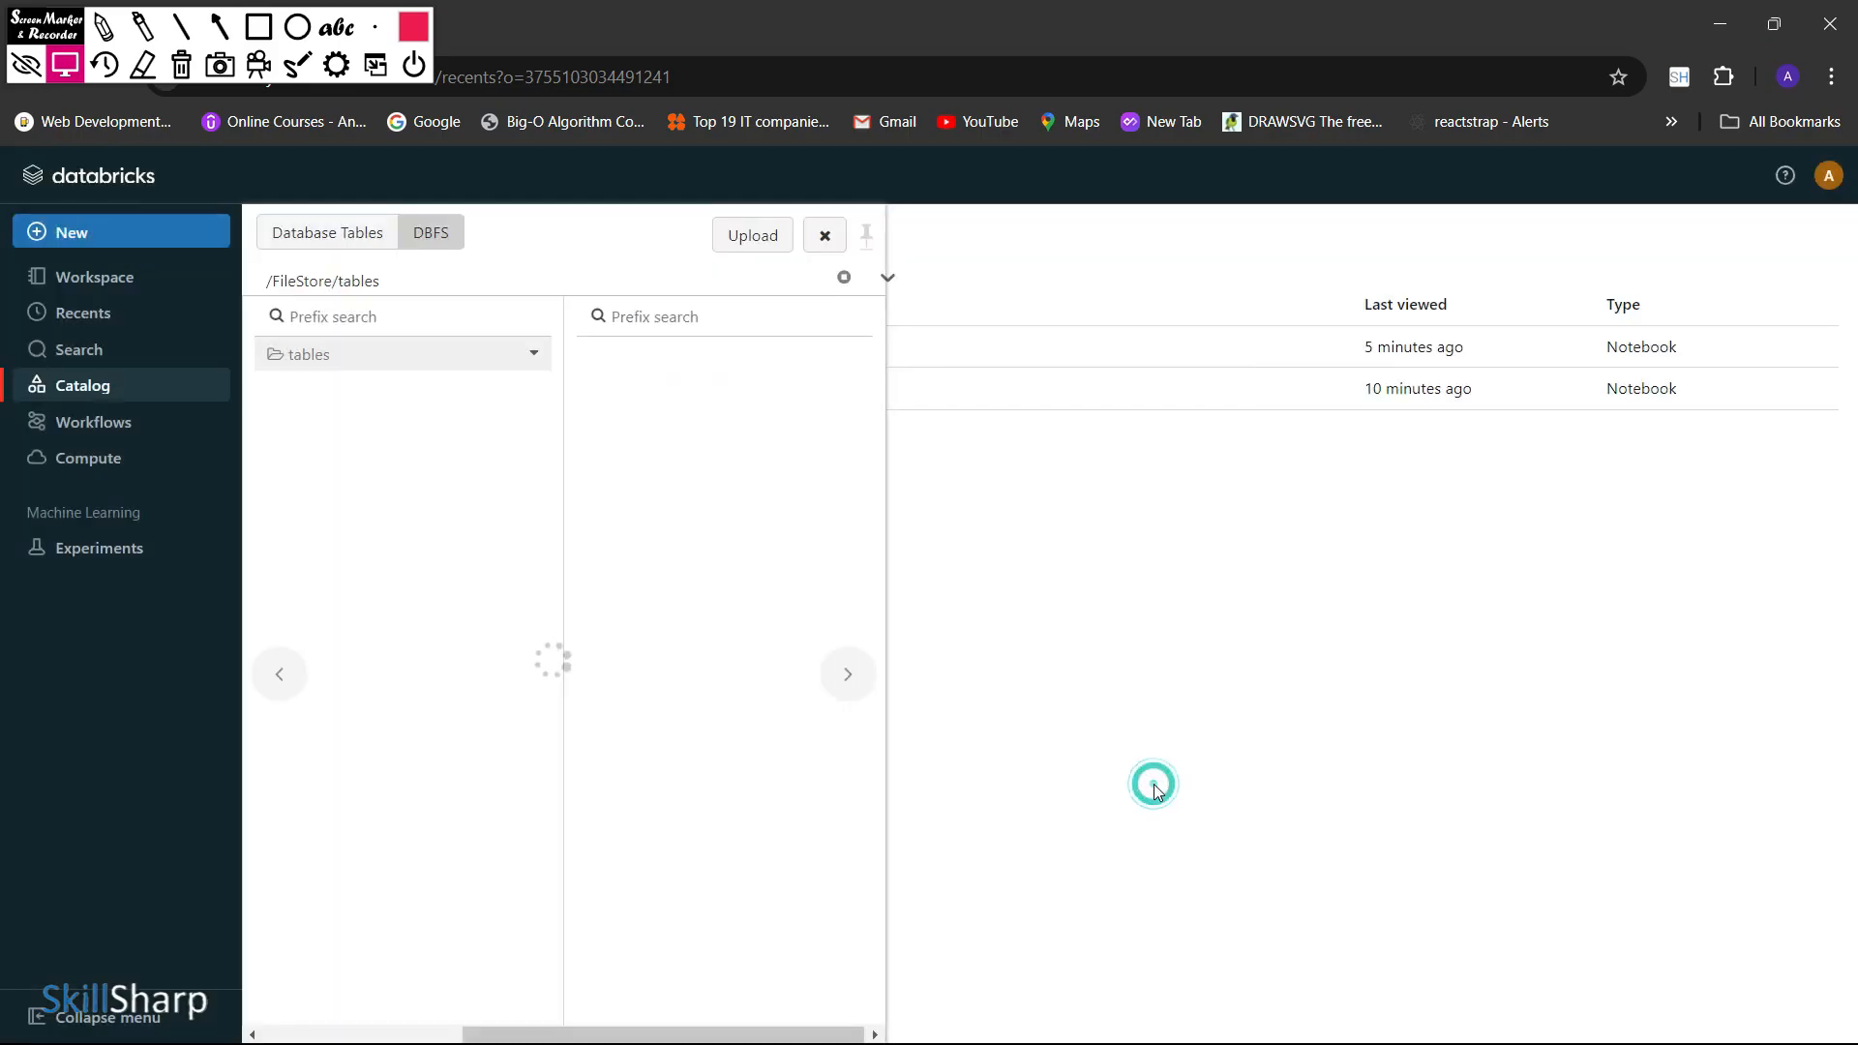
Open the csvs folder in DBFS and view the available options for the uploaded CSV file
{"action": "left_click", "coordinate": [717, 355]}
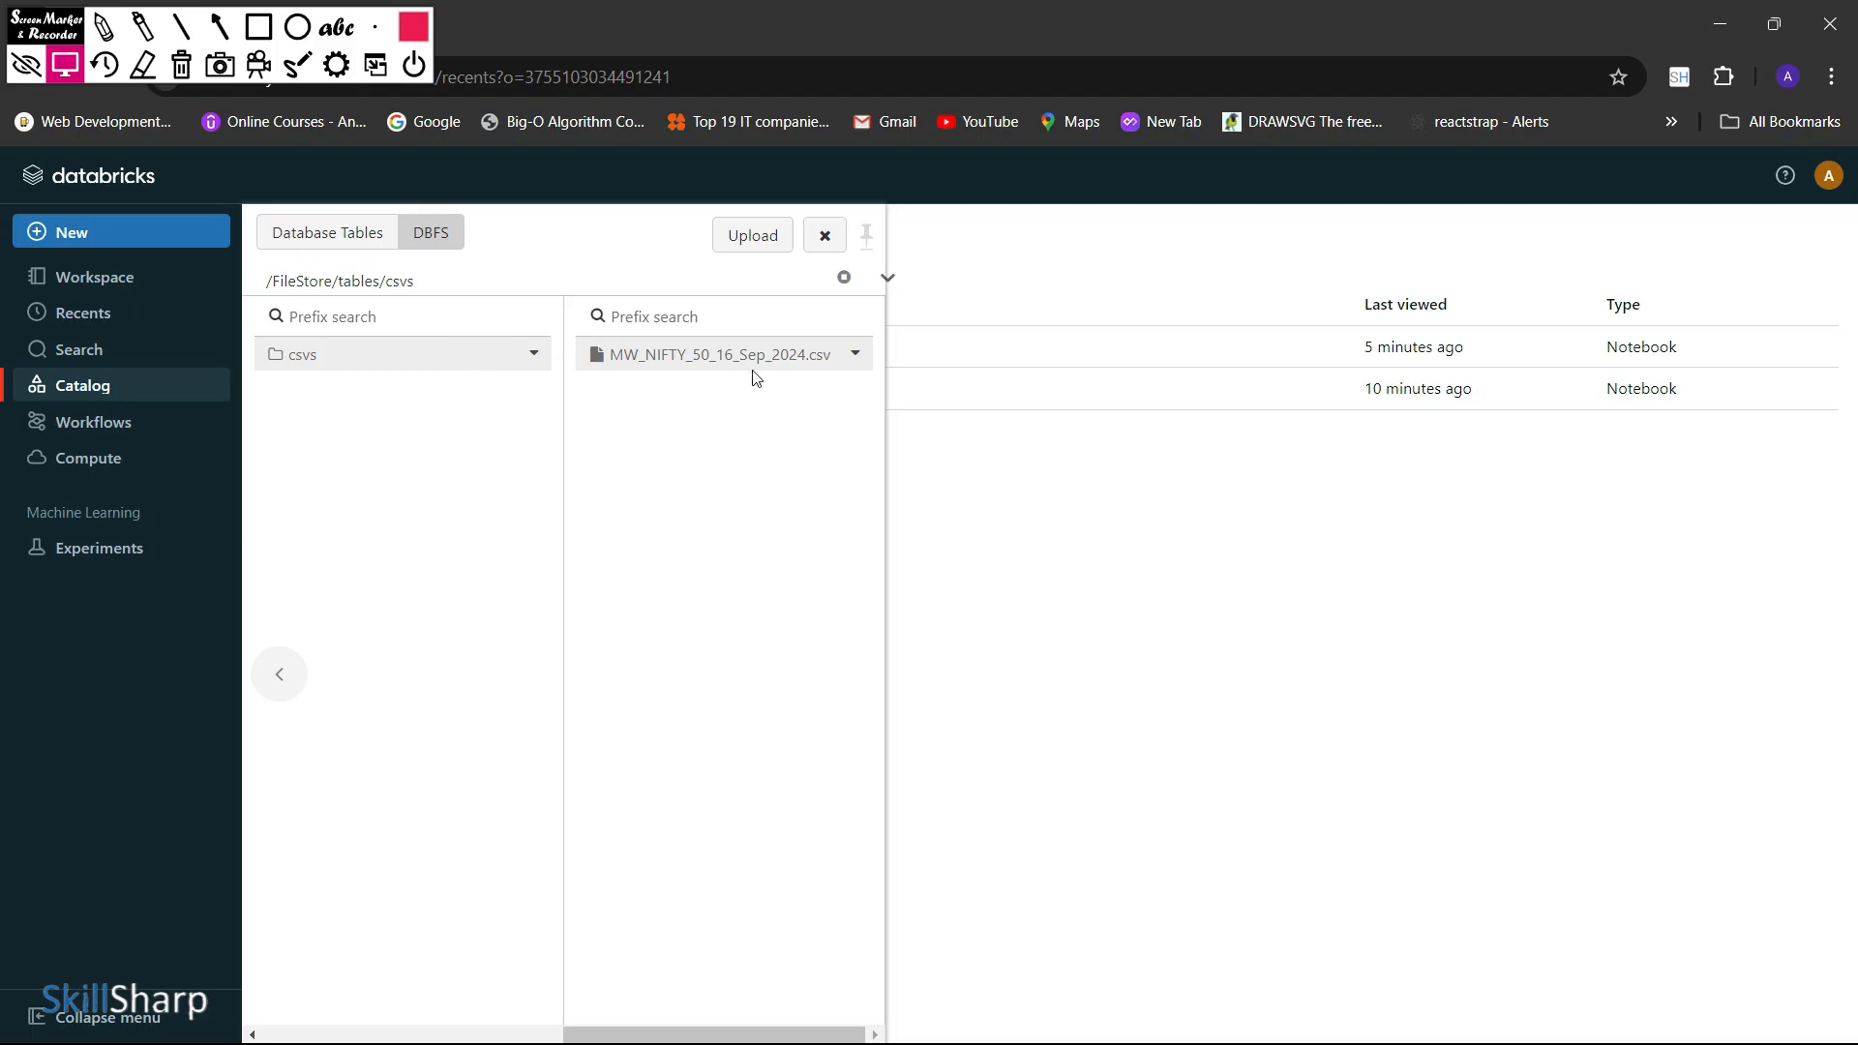
{"action": "left_click", "coordinate": [857, 355]}
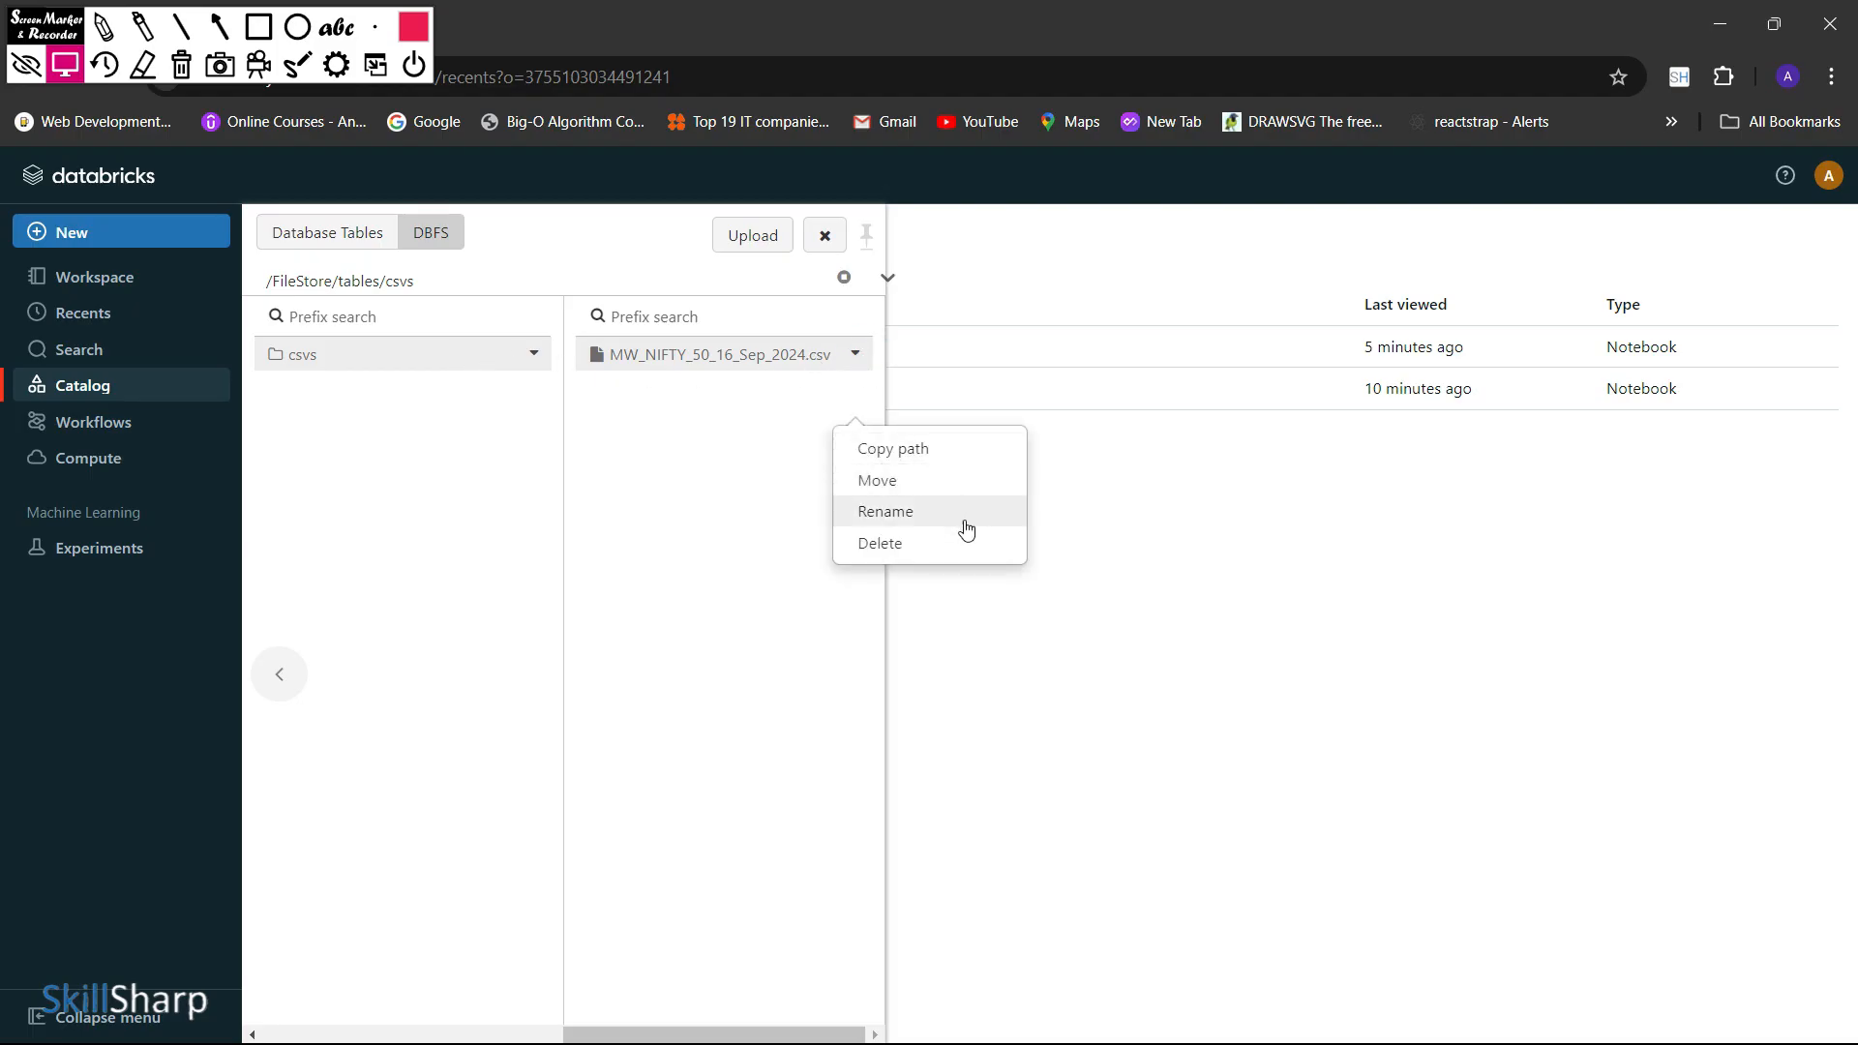
{"action": "left_click", "coordinate": [743, 545]}
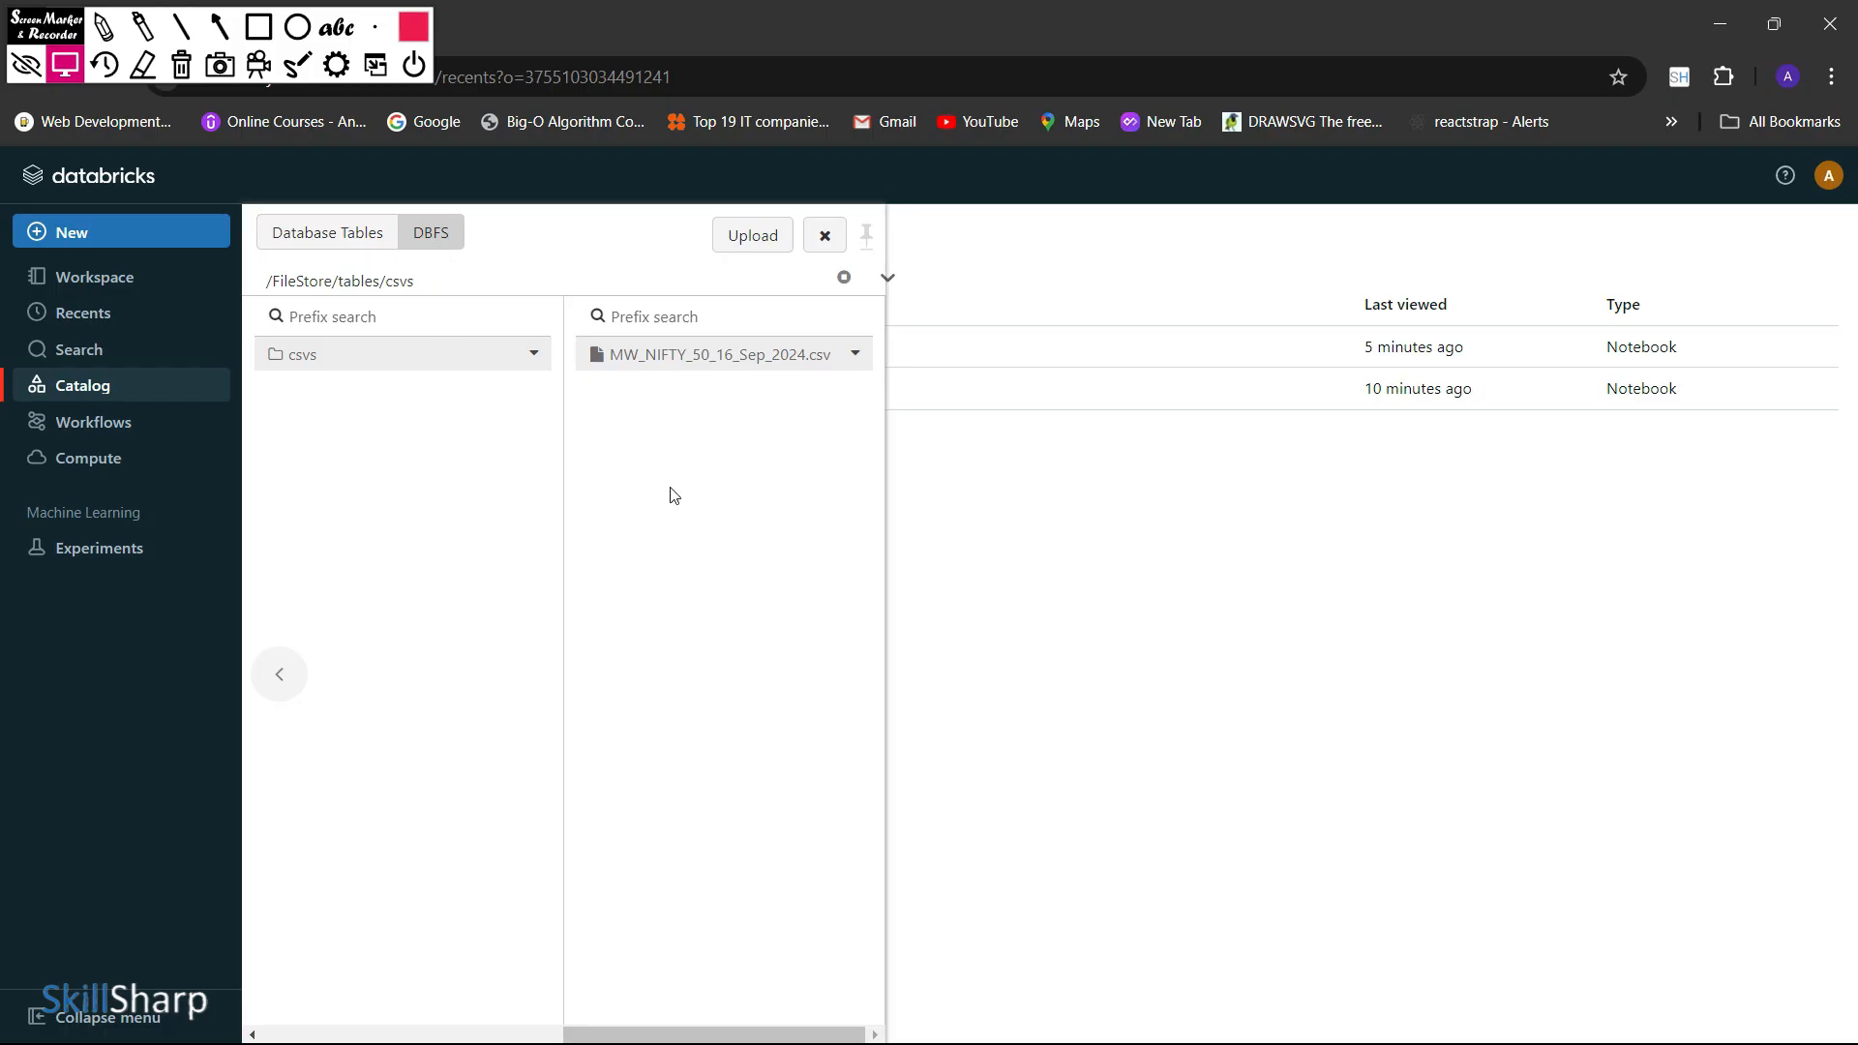
{"action": "left_click", "coordinate": [1135, 542]}
Open the account settings and review the workspace admin's Advanced options down to the Other section
{"action": "left_click", "coordinate": [1828, 184]}
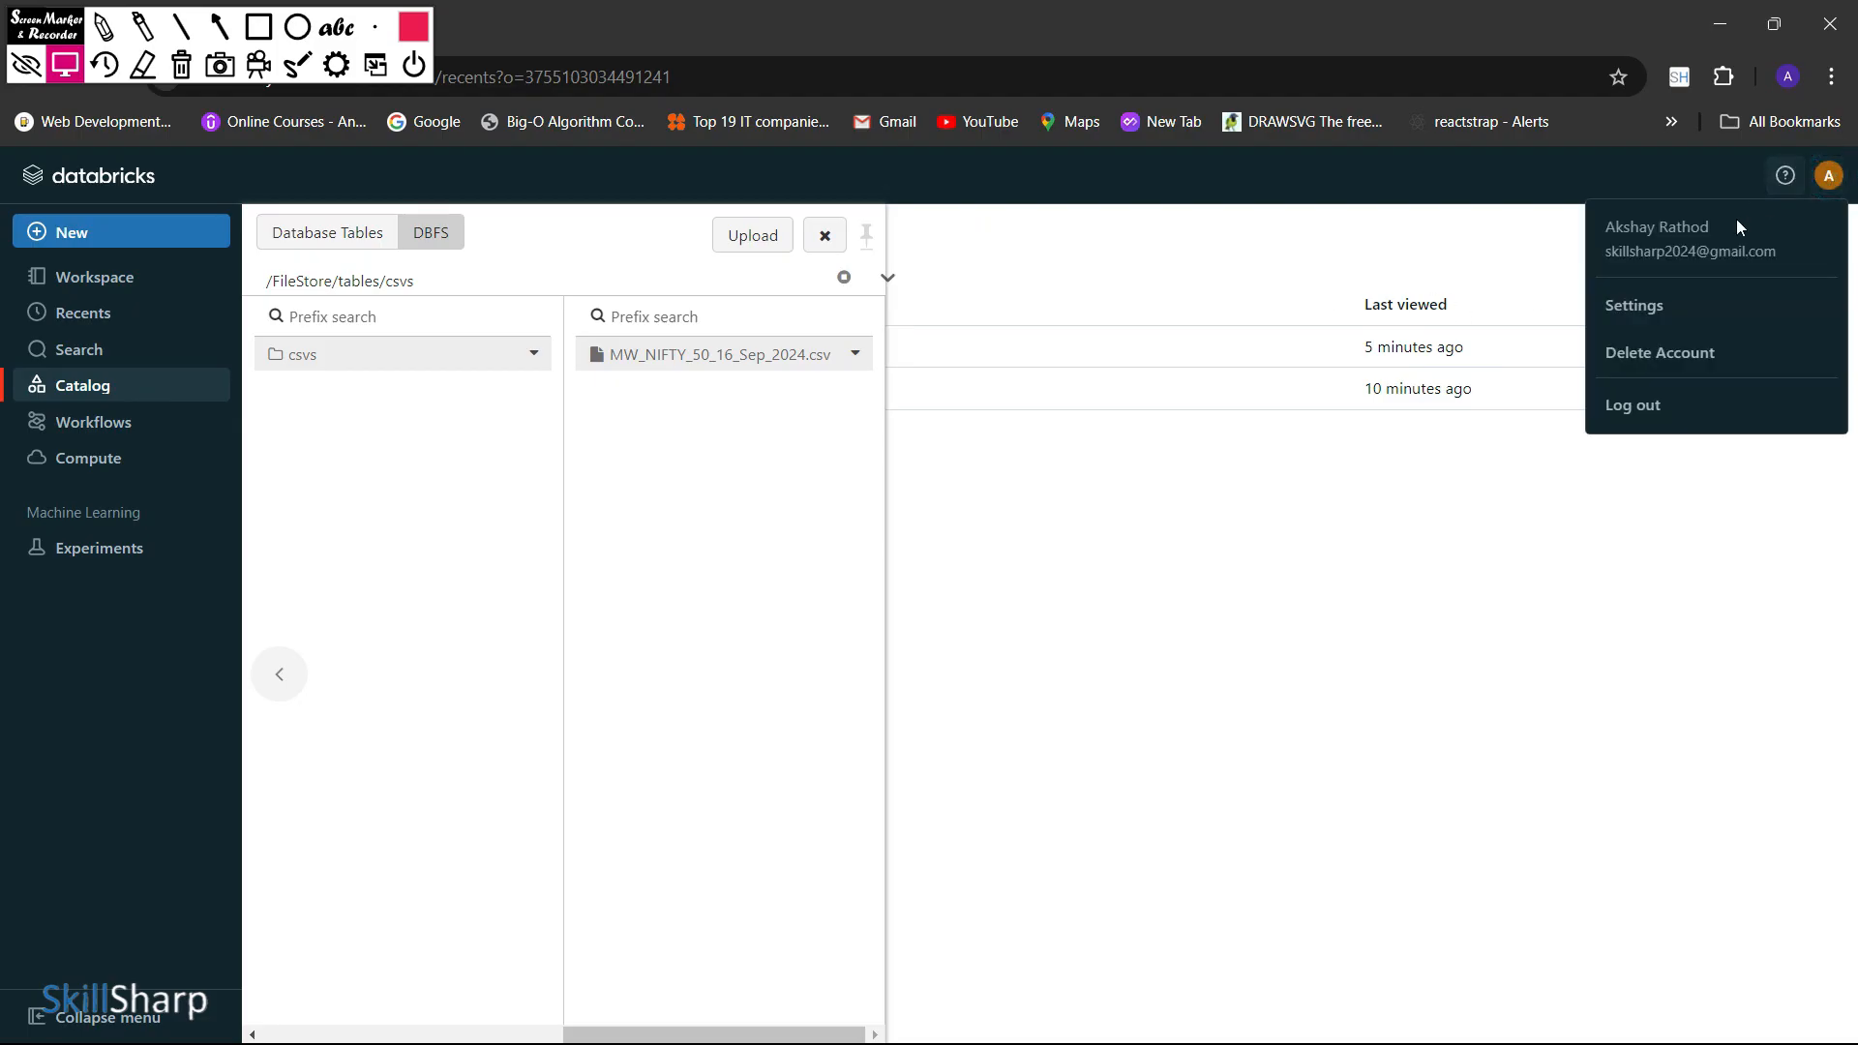
{"action": "left_click", "coordinate": [1634, 305]}
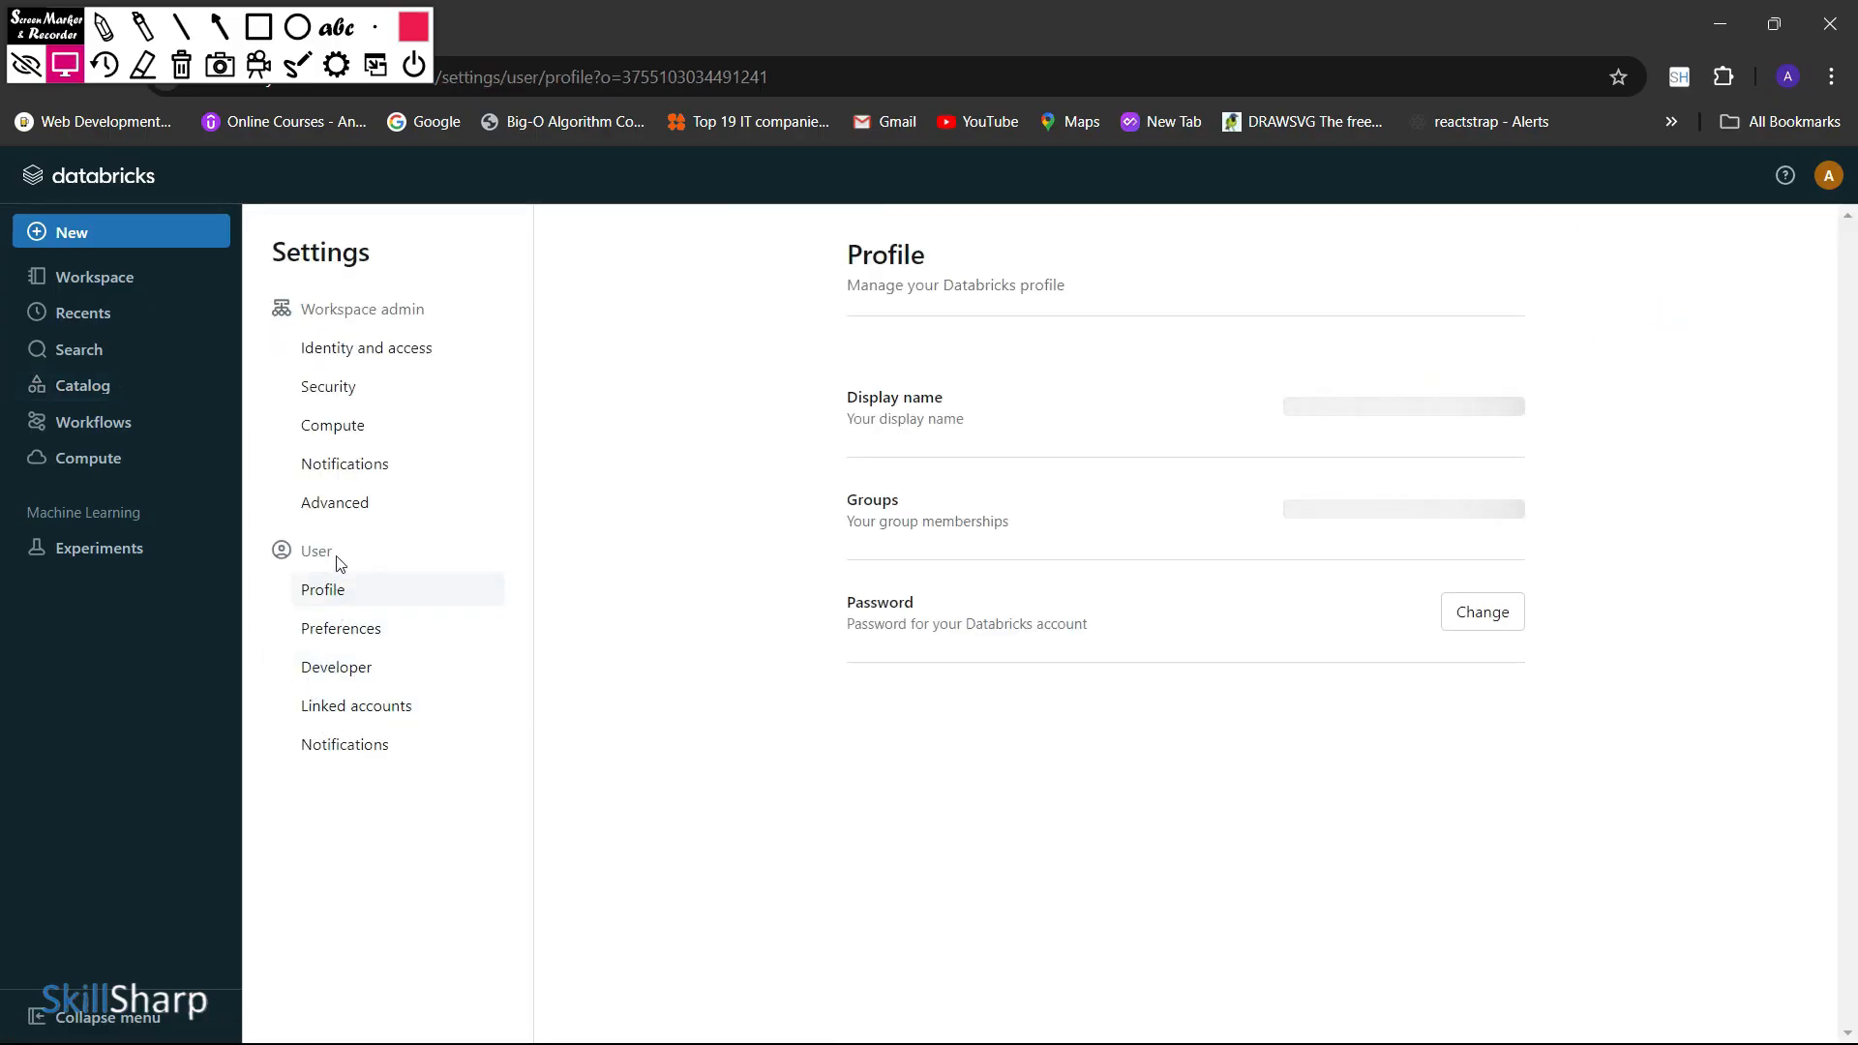
{"action": "left_click", "coordinate": [358, 518]}
{"action": "scroll", "coordinate": [1268, 552], "scroll_direction": "down", "scroll_amount": 10}
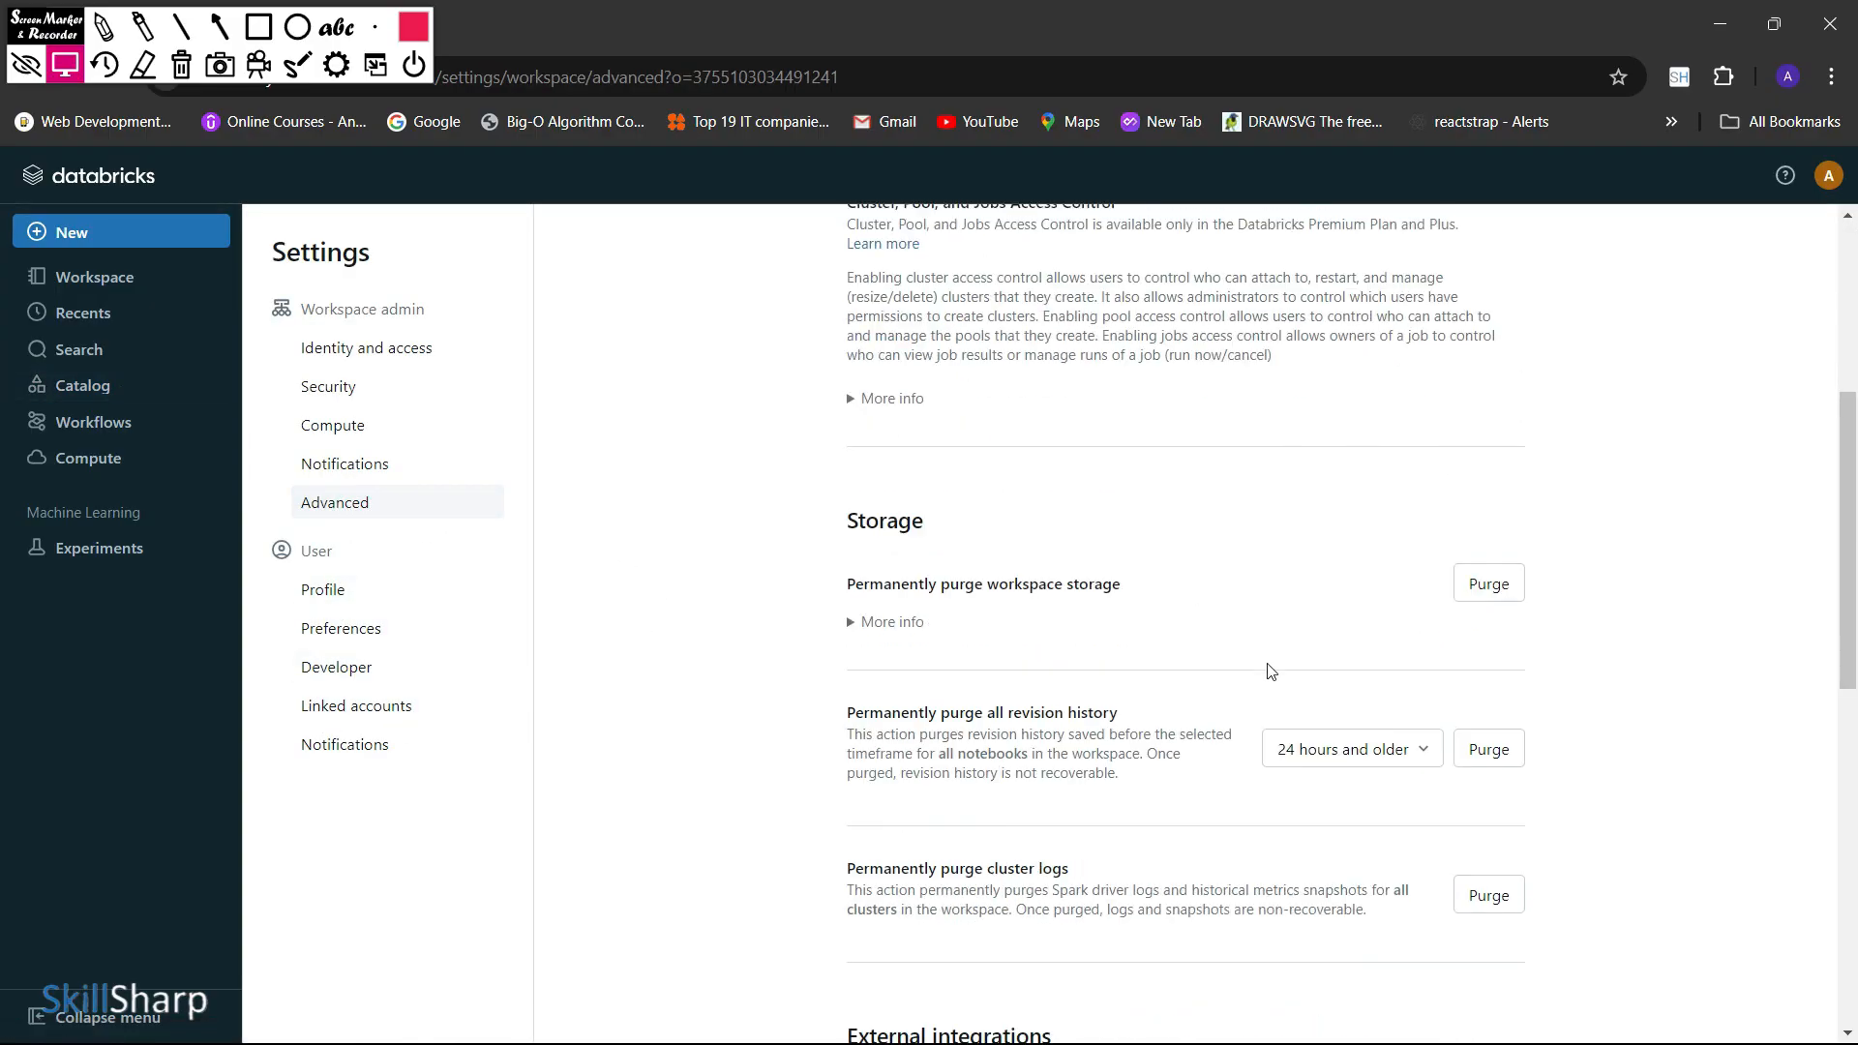
{"action": "scroll", "coordinate": [1270, 671], "scroll_direction": "down", "scroll_amount": 5}
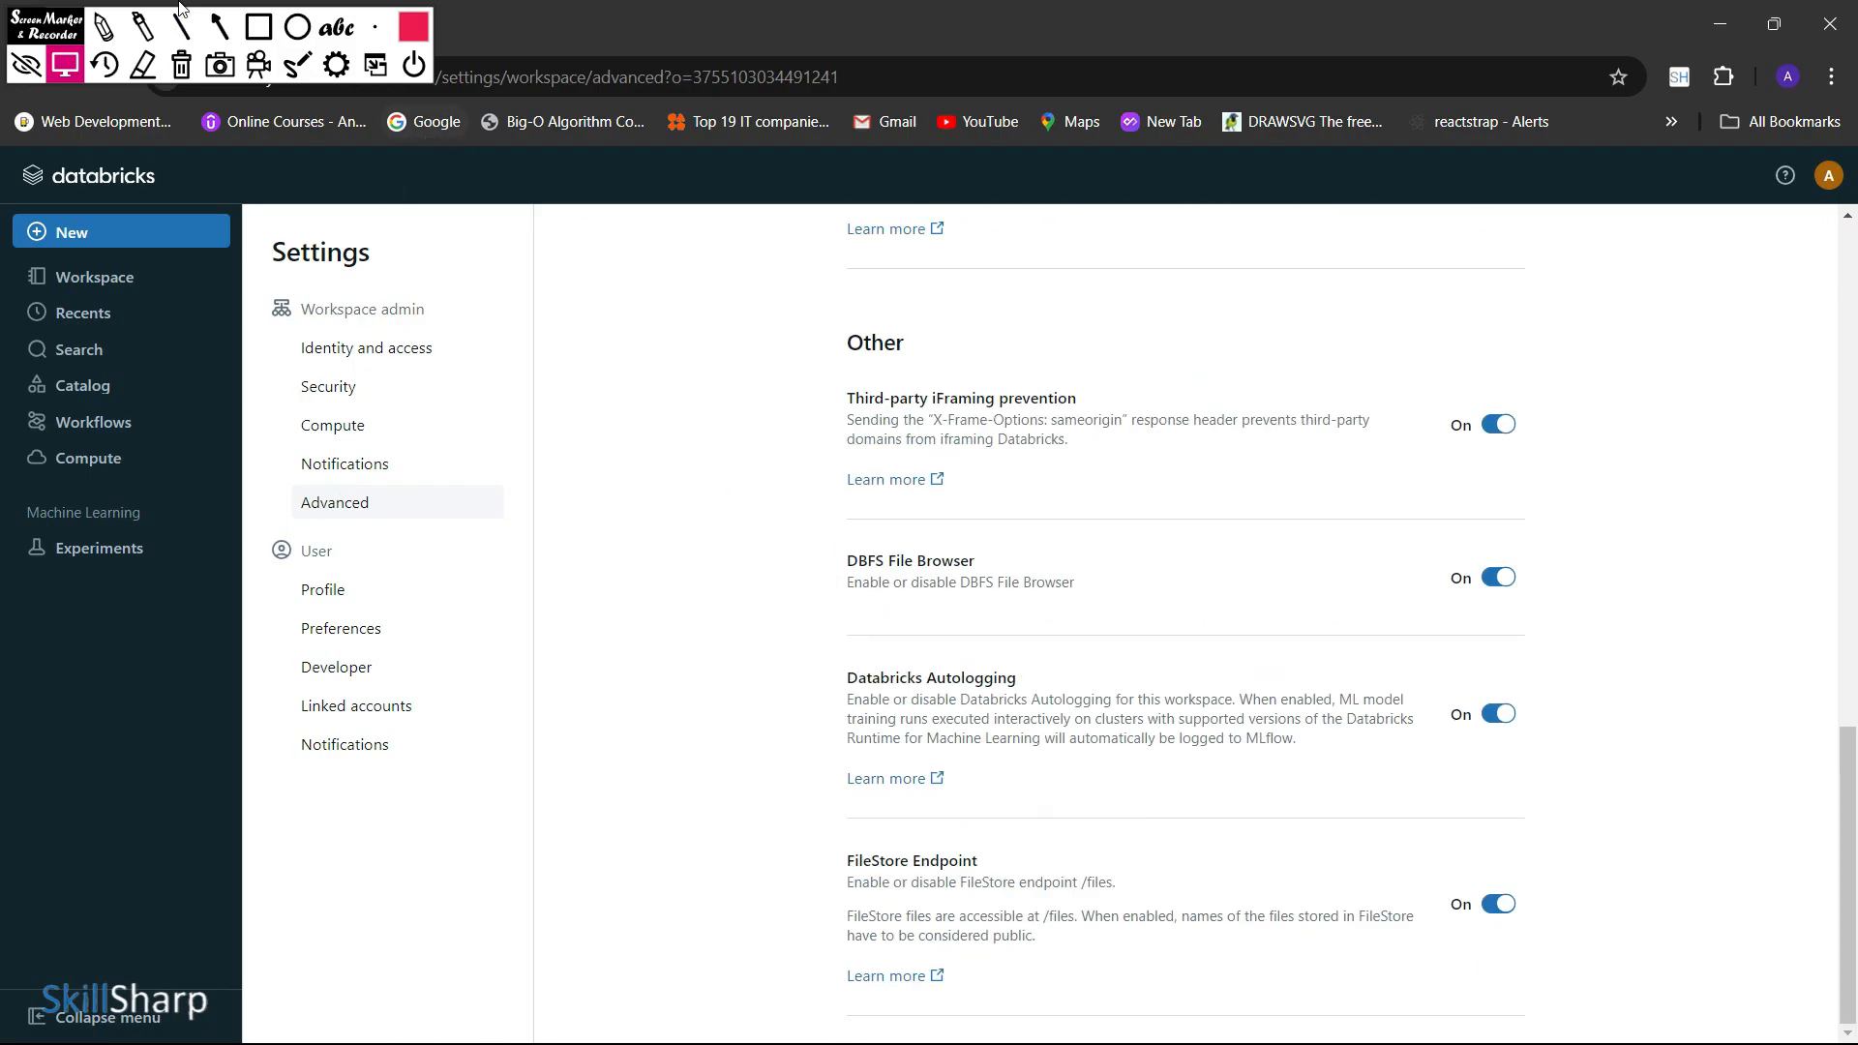
Outline the DBFS File Browser setting with a rectangle annotation and clear the annotation
{"action": "left_click", "coordinate": [259, 27]}
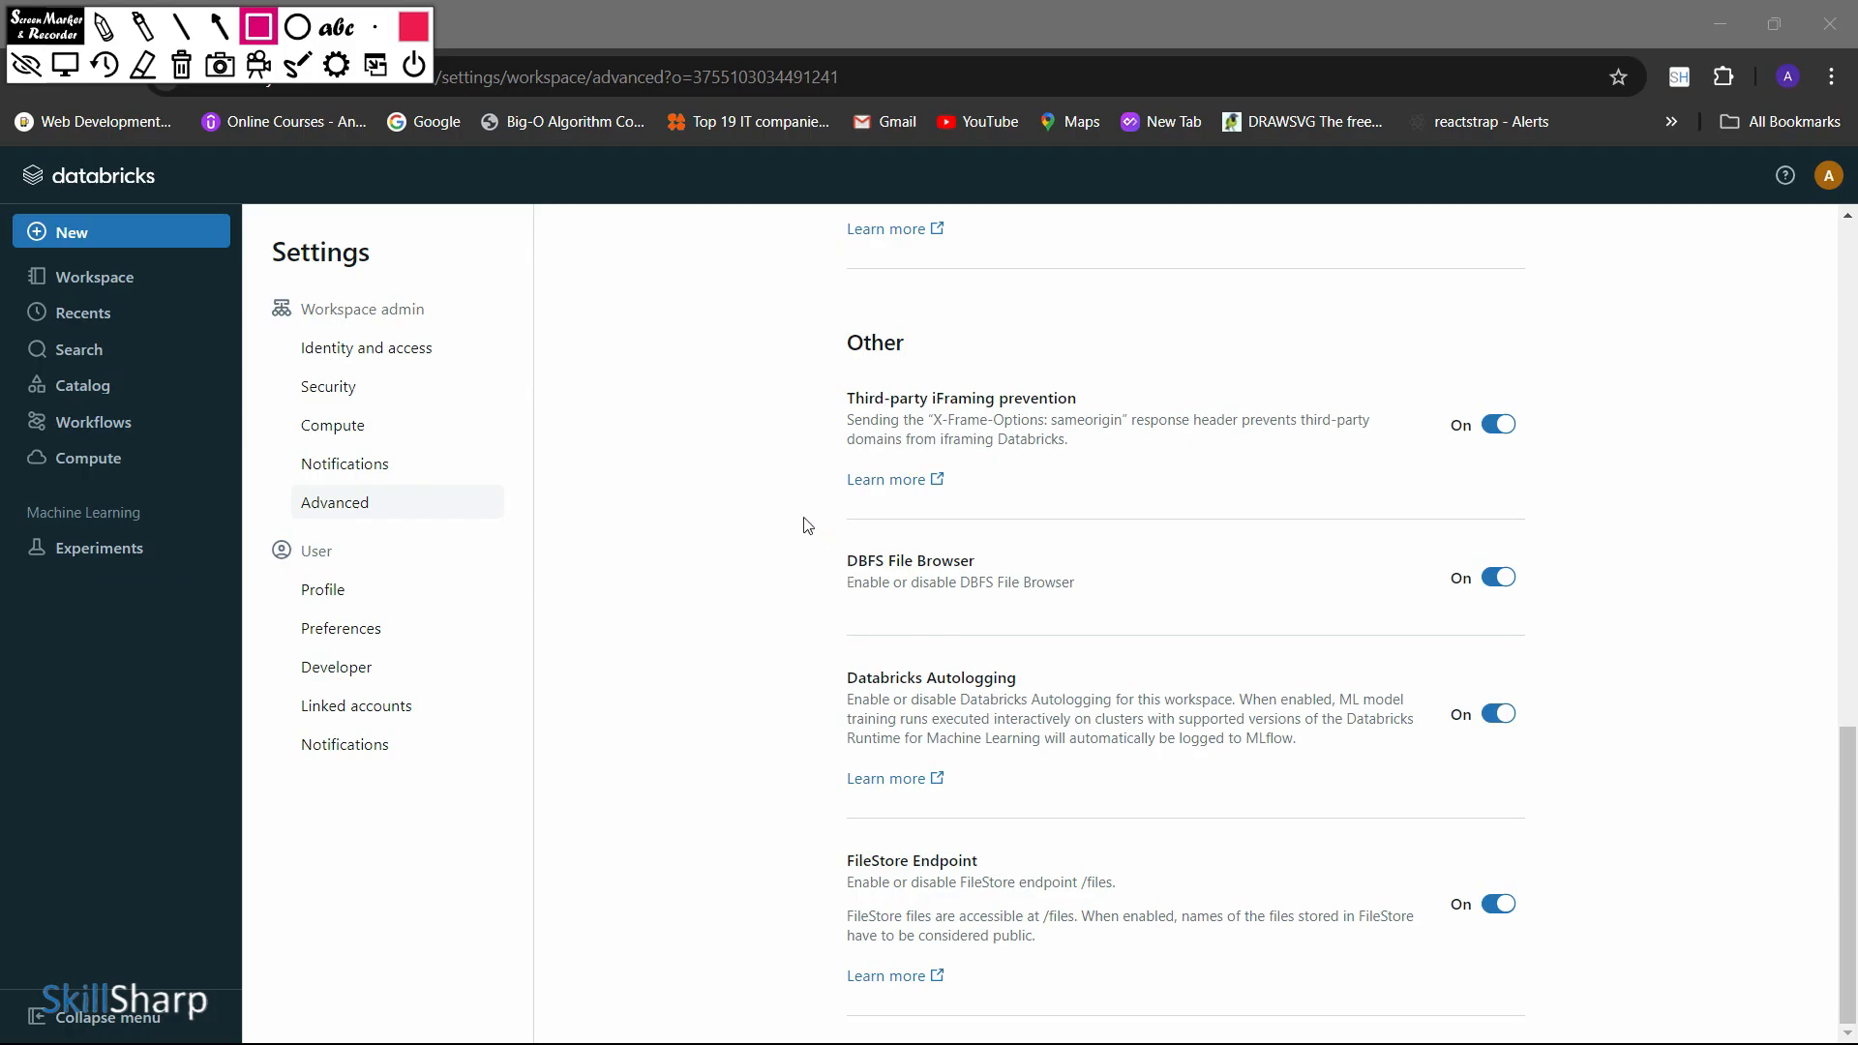
{"action": "mouse_move", "coordinate": [797, 512]}
{"action": "left_mouse_down"}
{"action": "mouse_move", "coordinate": [858, 590]}
{"action": "mouse_move", "coordinate": [1684, 631]}
{"action": "mouse_move", "coordinate": [1545, 657]}
{"action": "left_mouse_up"}
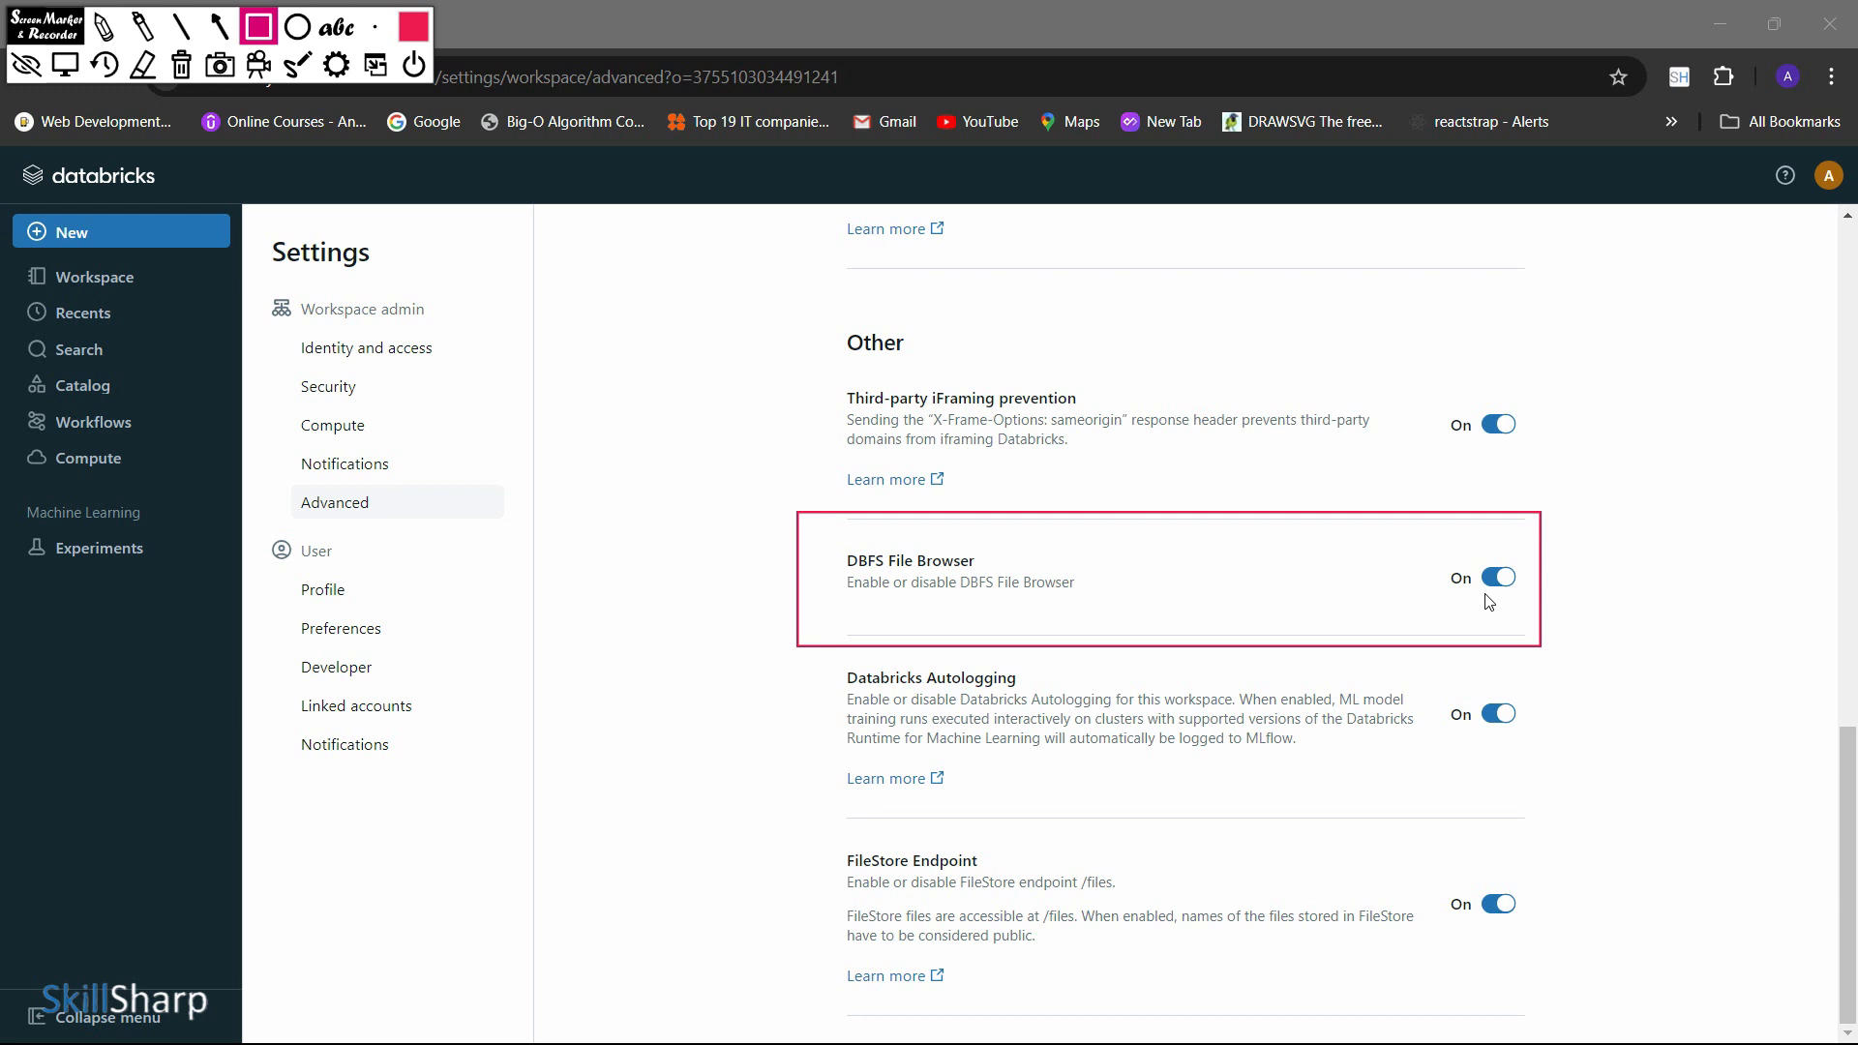
{"action": "left_click", "coordinate": [249, 32]}
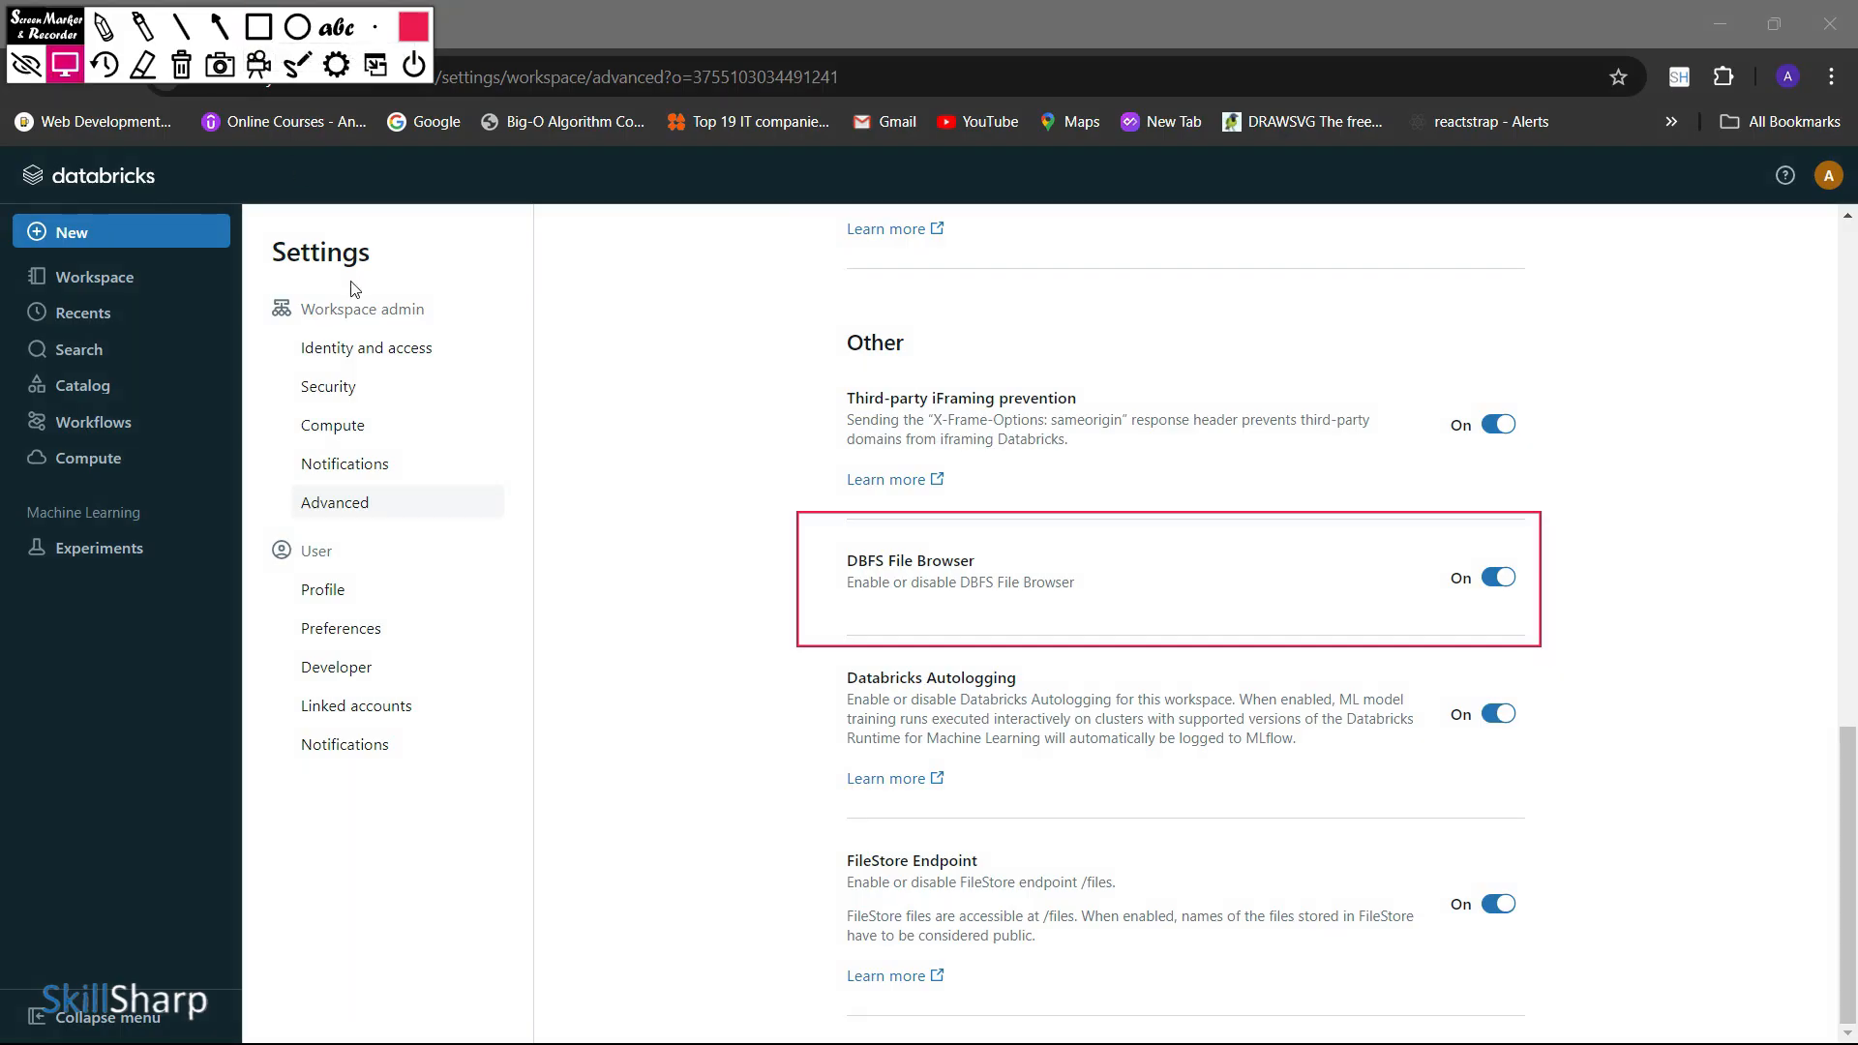
{"action": "left_click", "coordinate": [715, 514]}
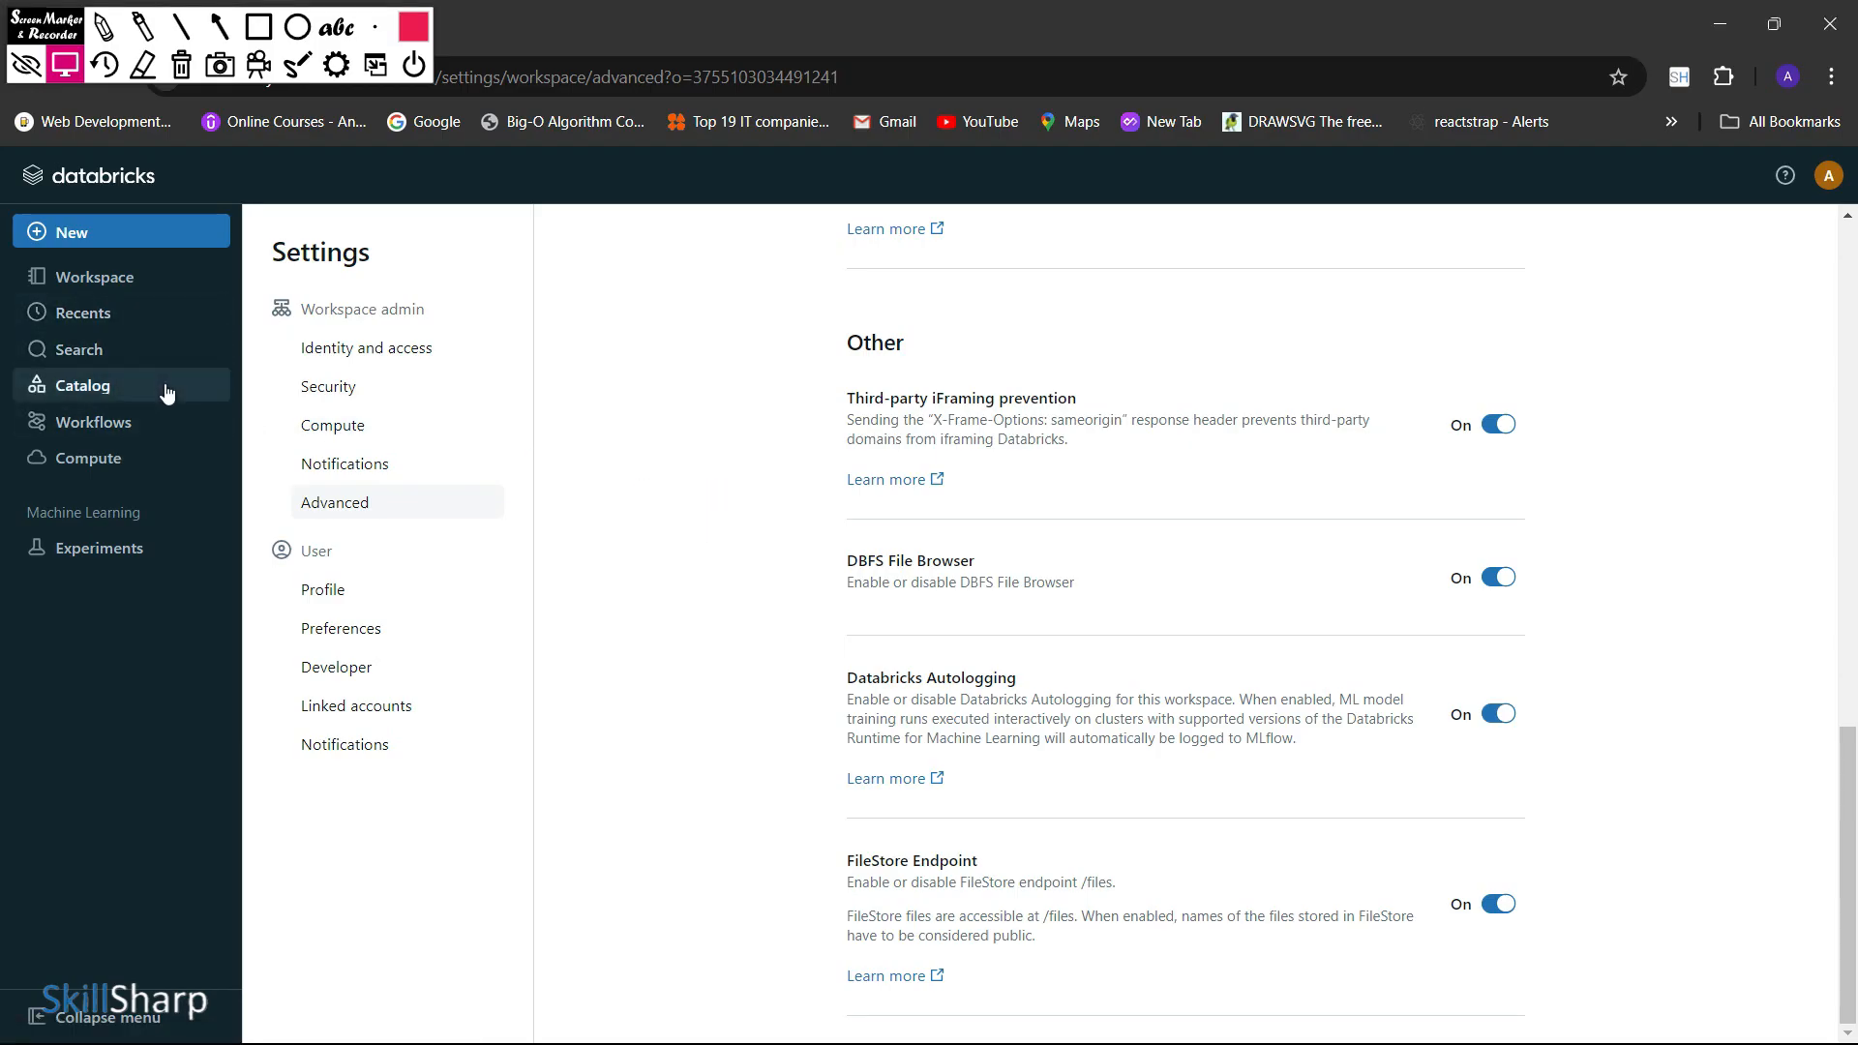
View the Workflows, Compute and Experiments pages, and return to the Workspace home folder
{"action": "left_click", "coordinate": [172, 426]}
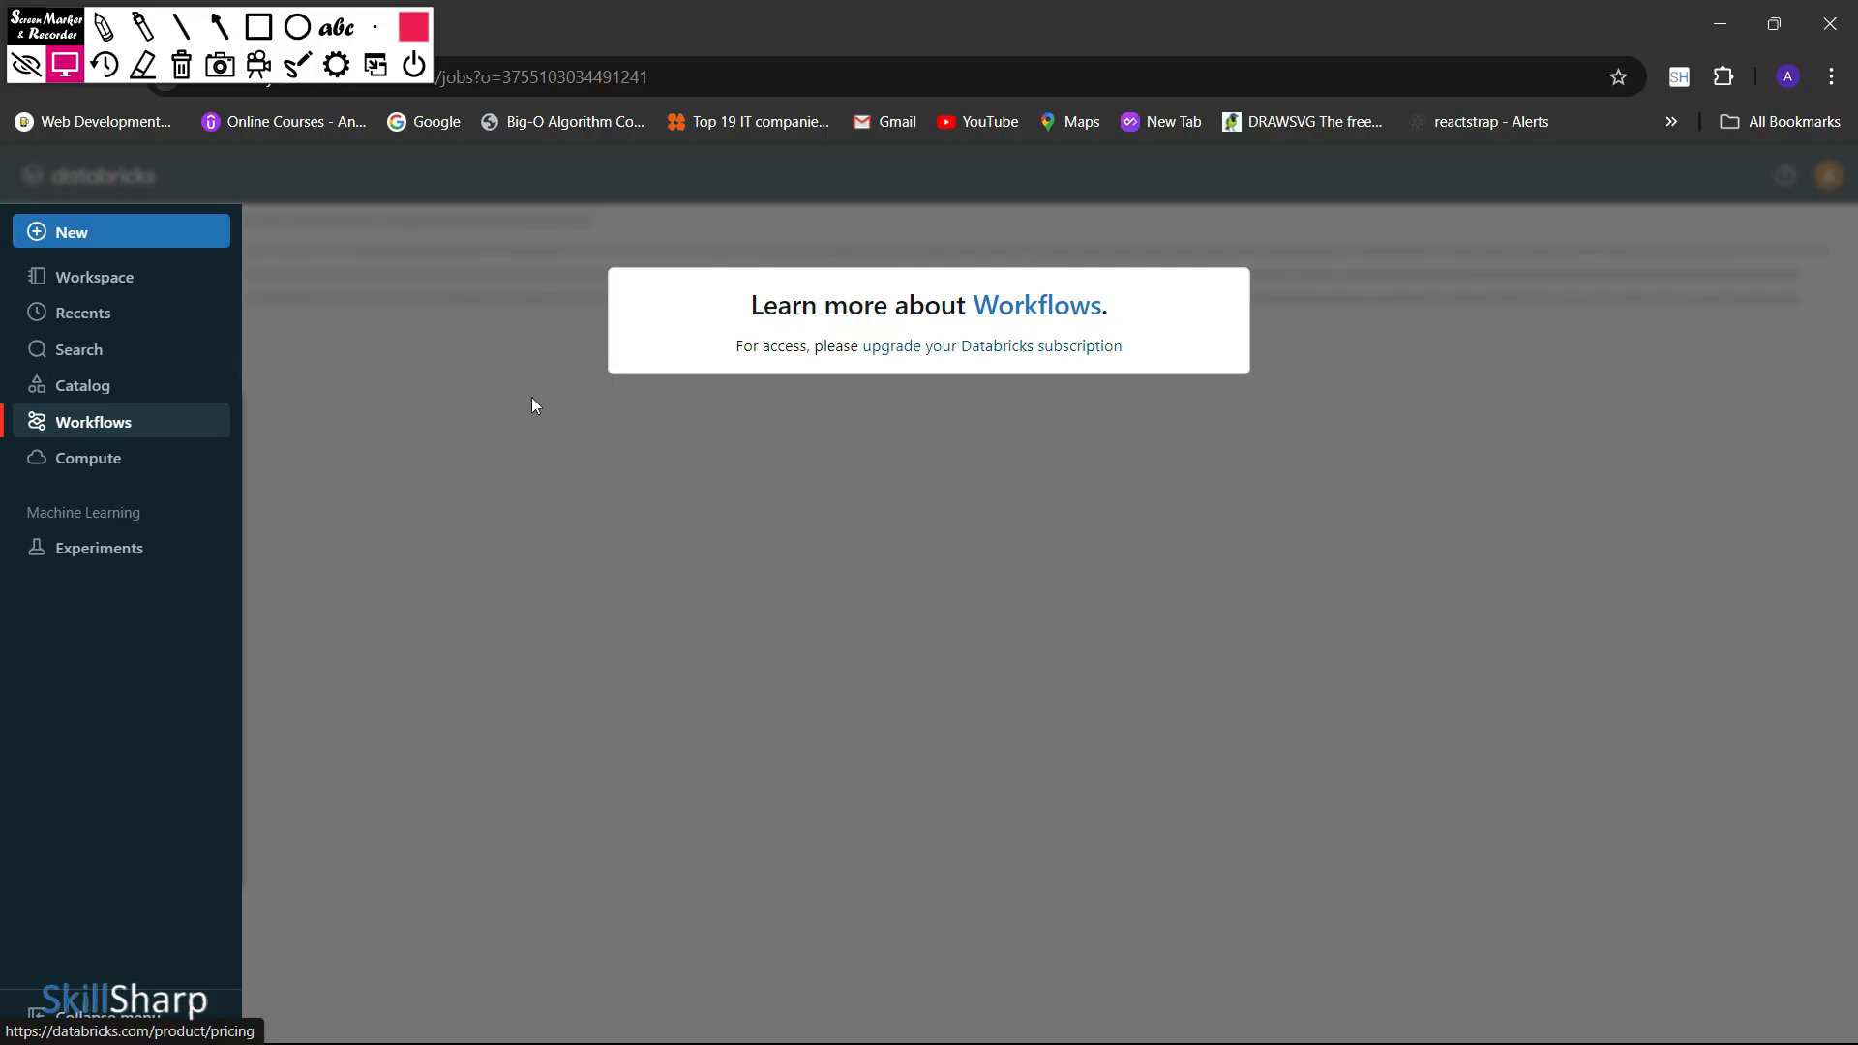
{"action": "left_click", "coordinate": [139, 474]}
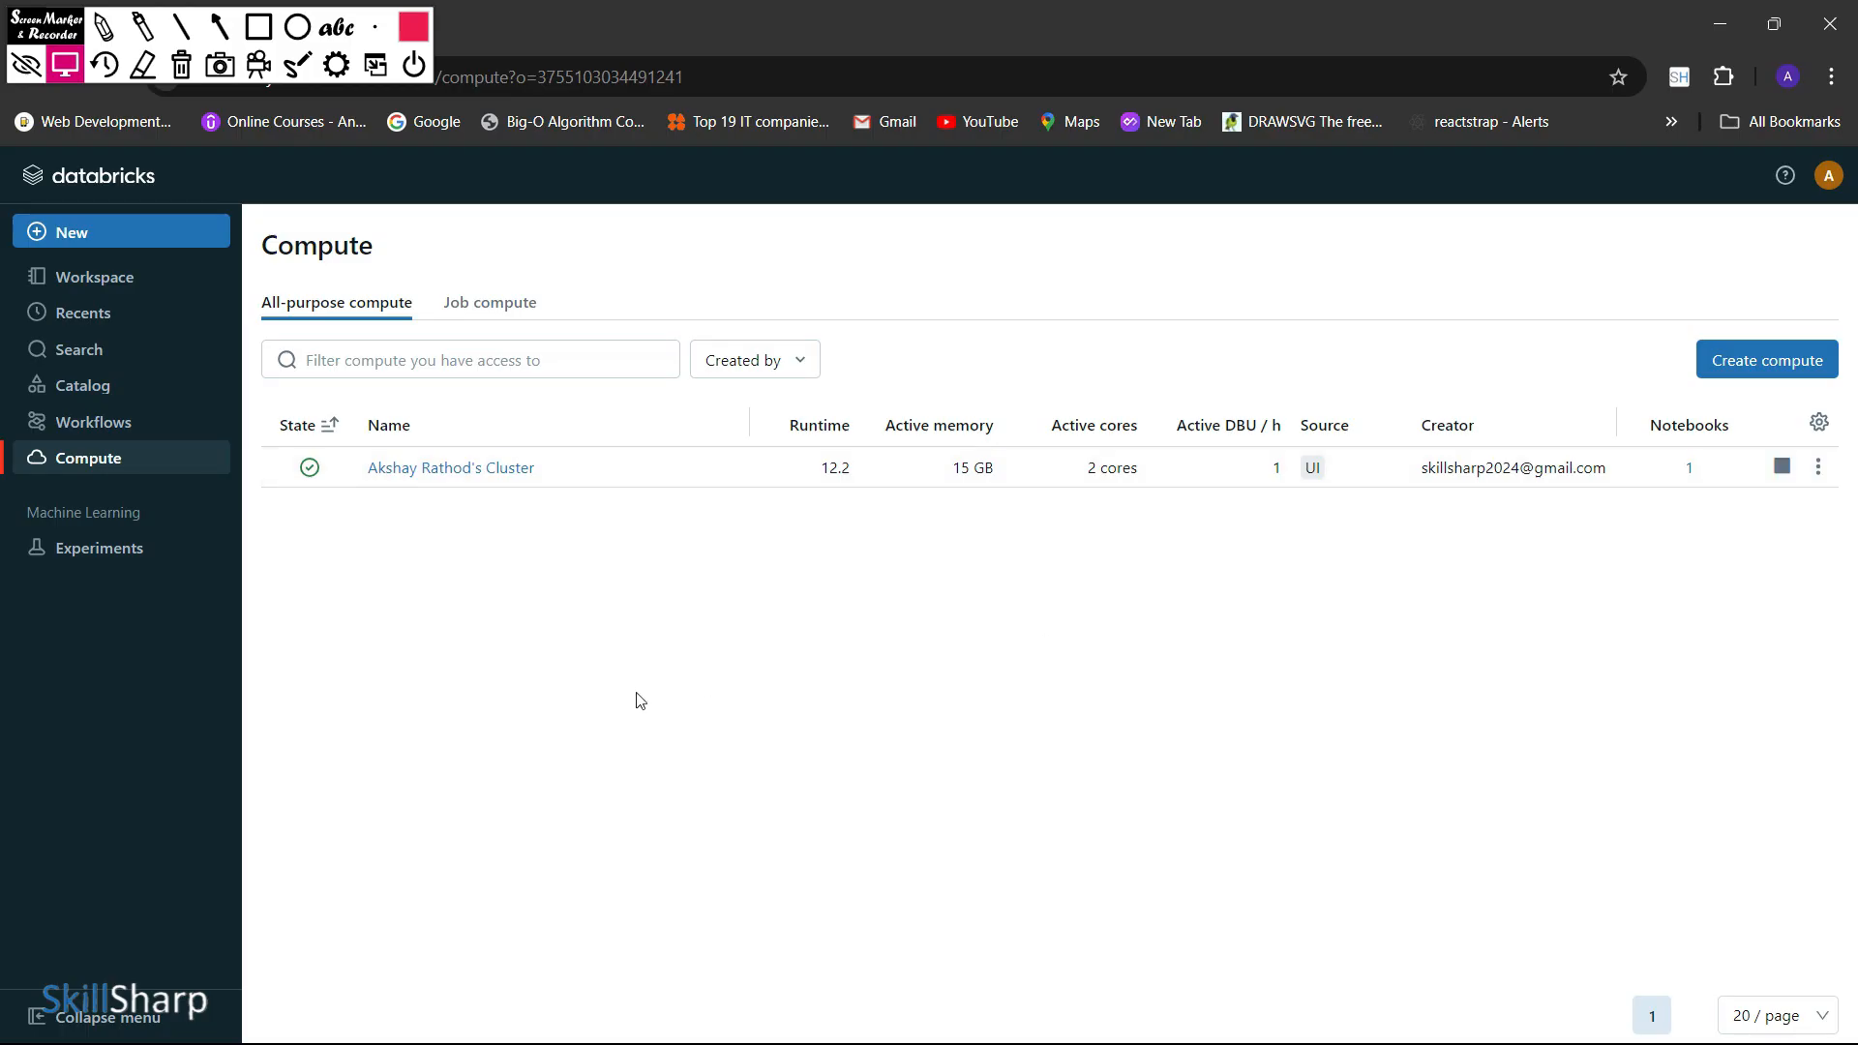
{"action": "left_click", "coordinate": [123, 552]}
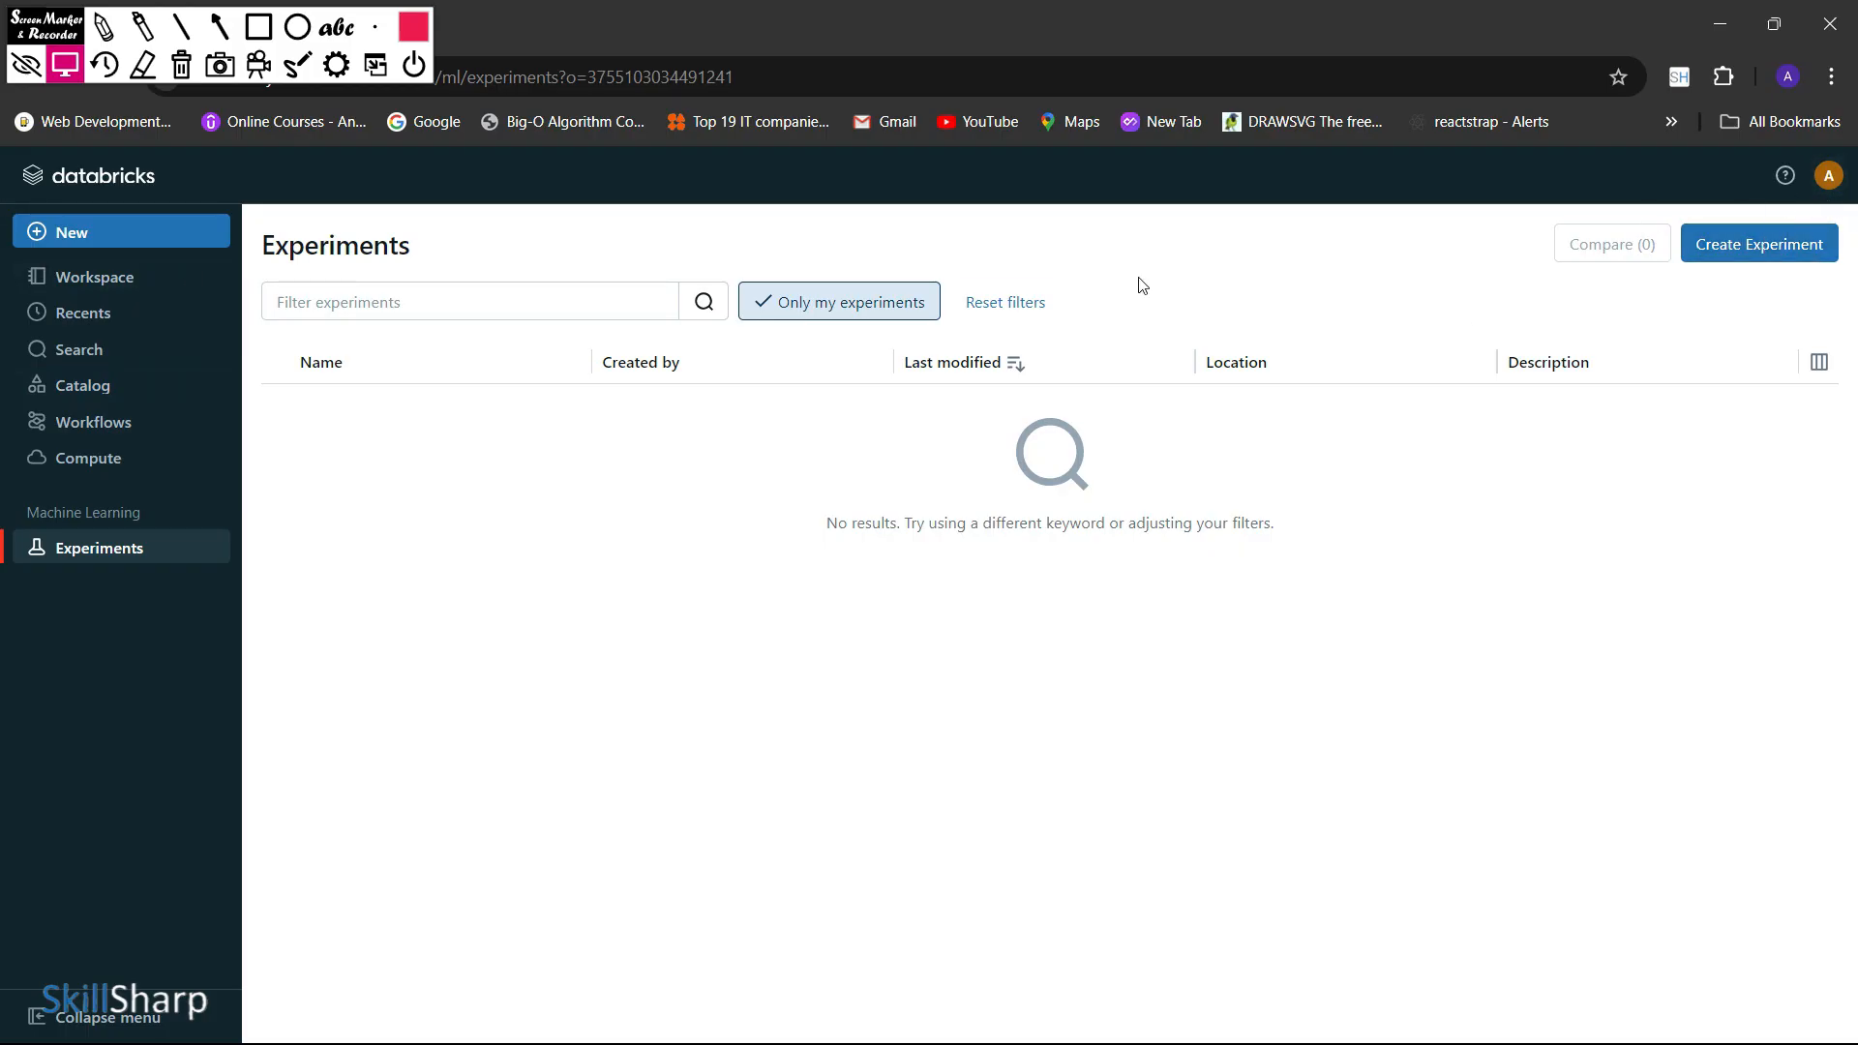
{"action": "left_click", "coordinate": [85, 280]}
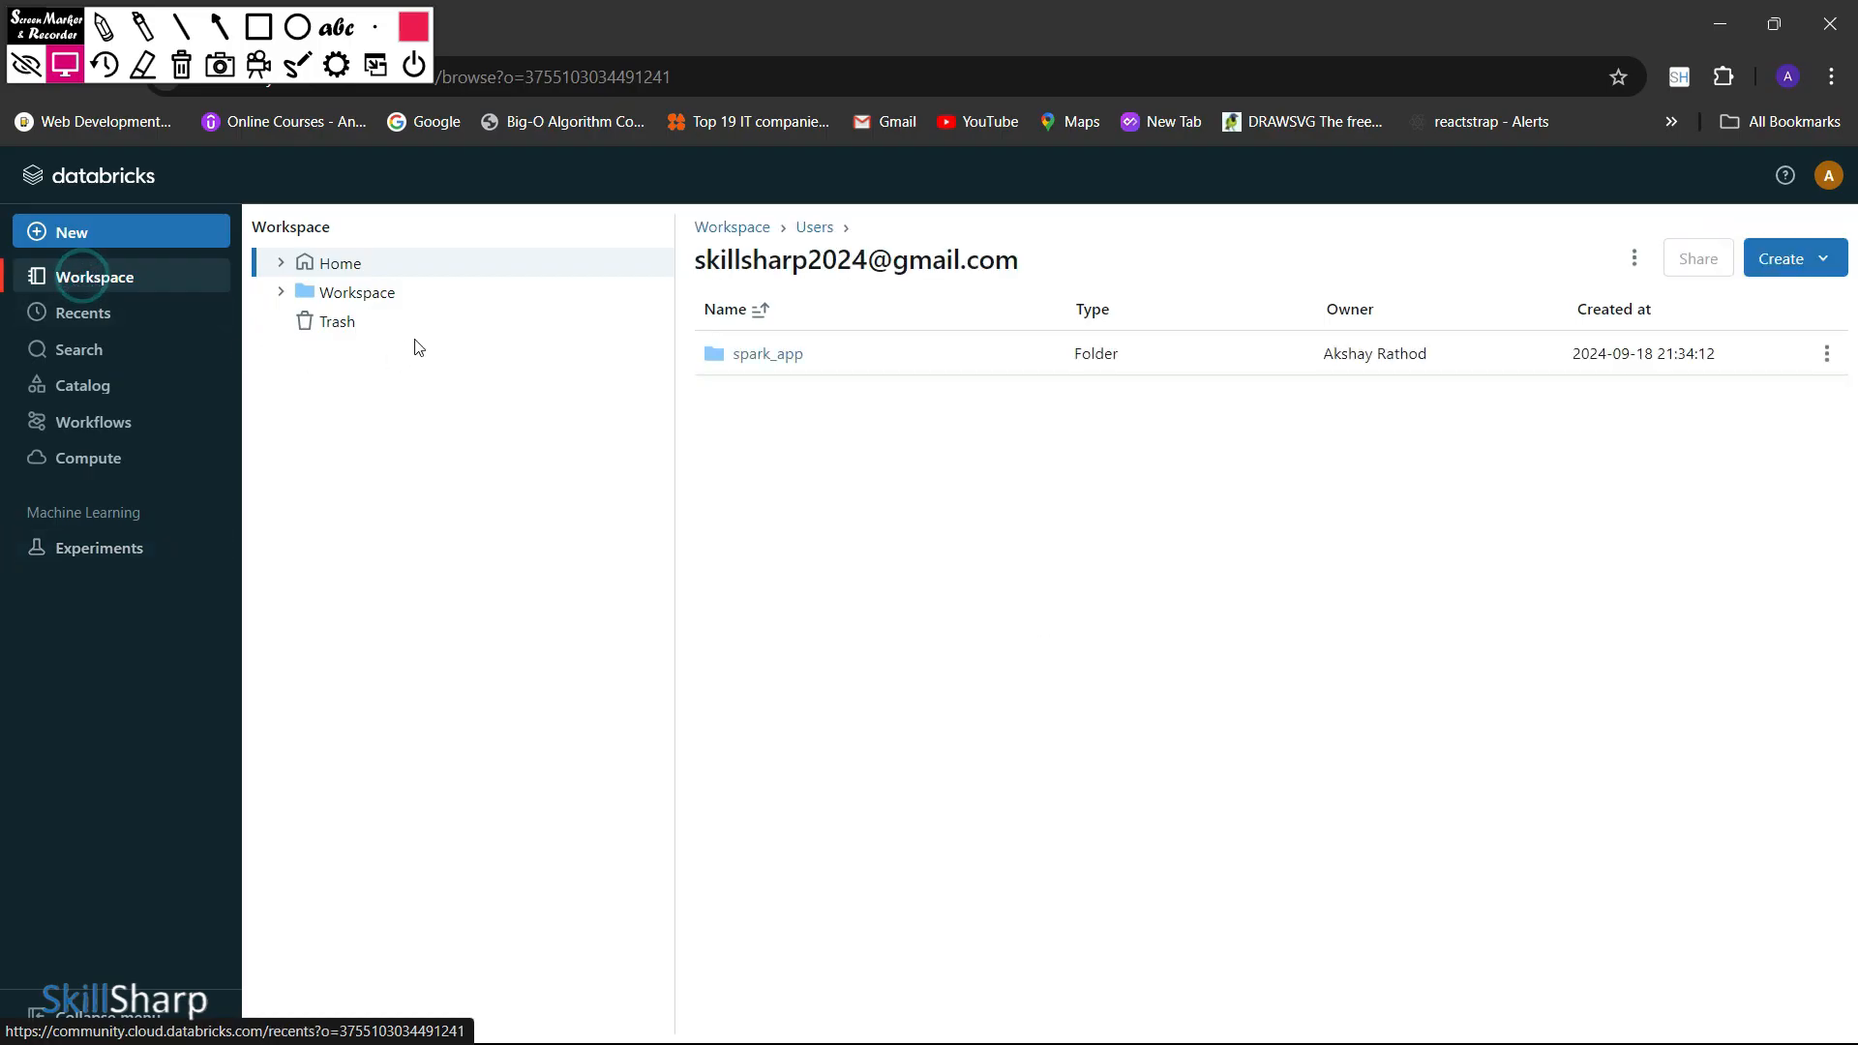